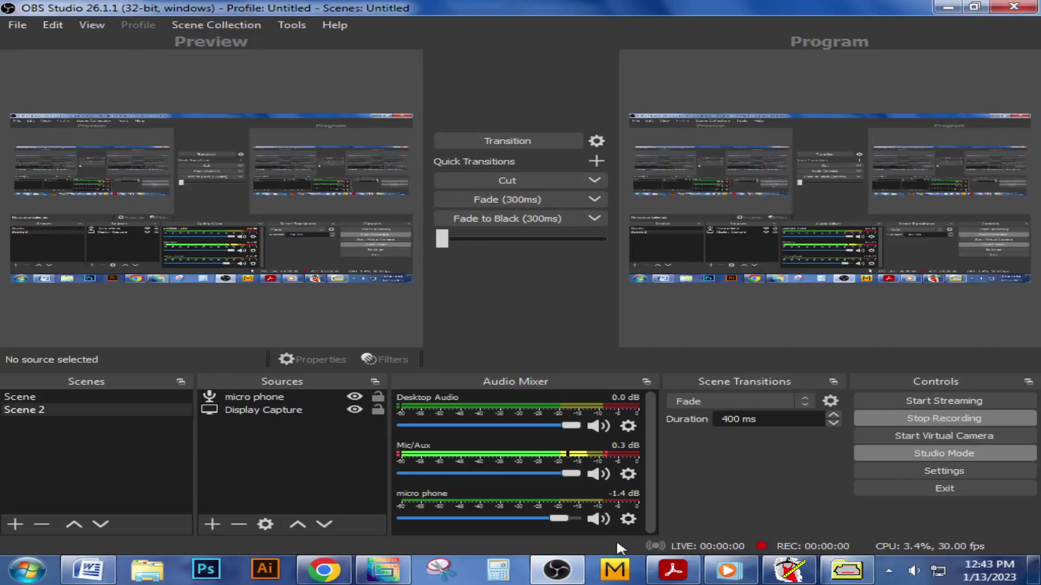
In Word, add the line 'Now we make rule table 1st' below the red title.
click(88, 570)
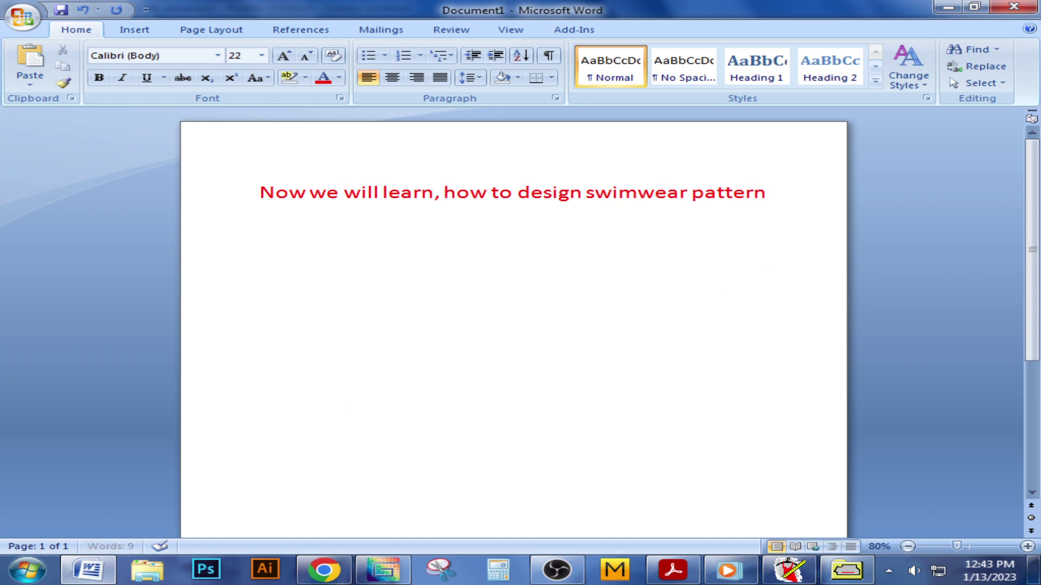
key(Return)
text(no)
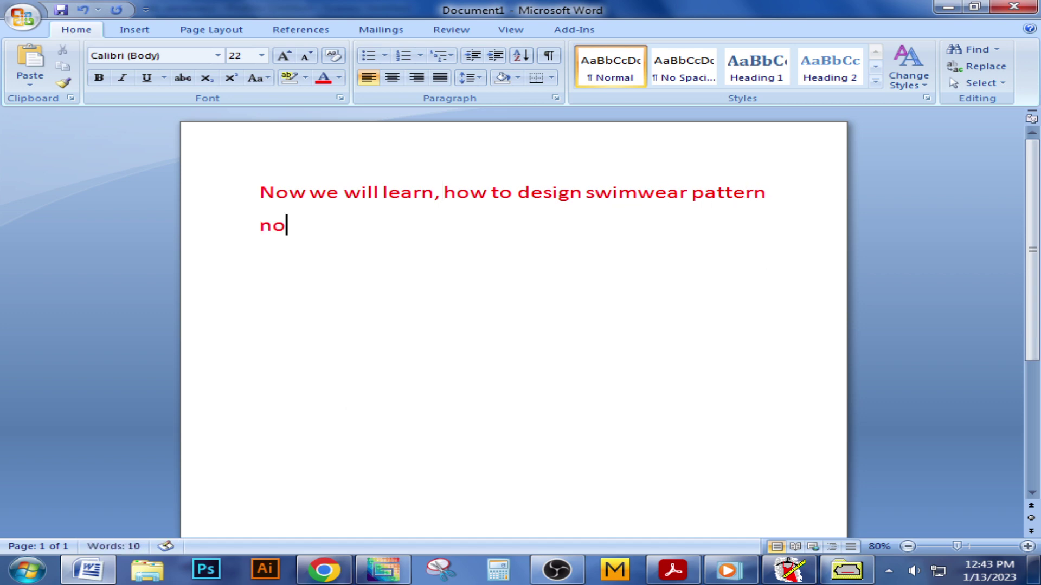
text(w t)
key(BackSpace)
text(we make)
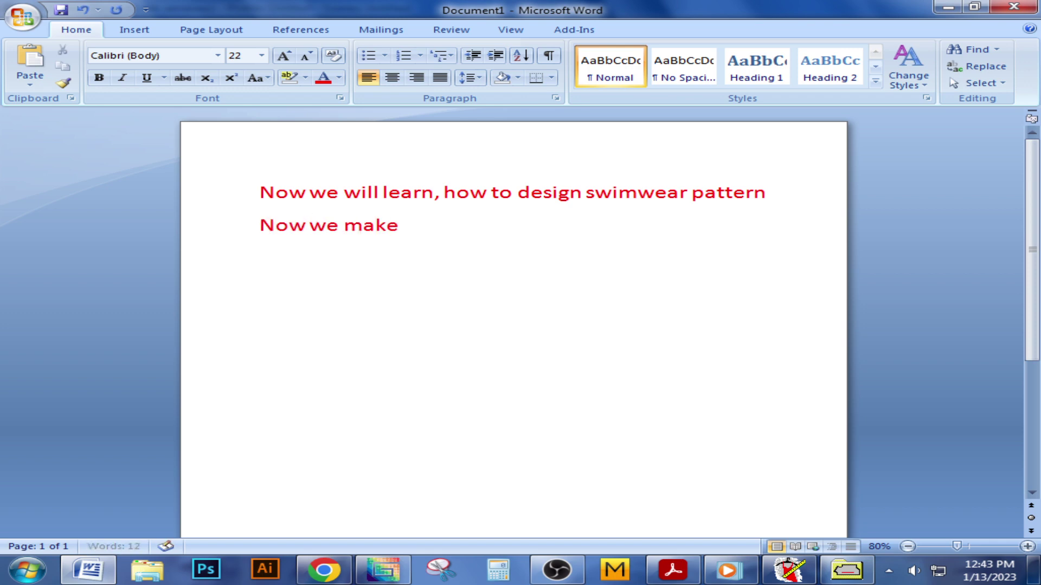
text( rul)
text(e tabl)
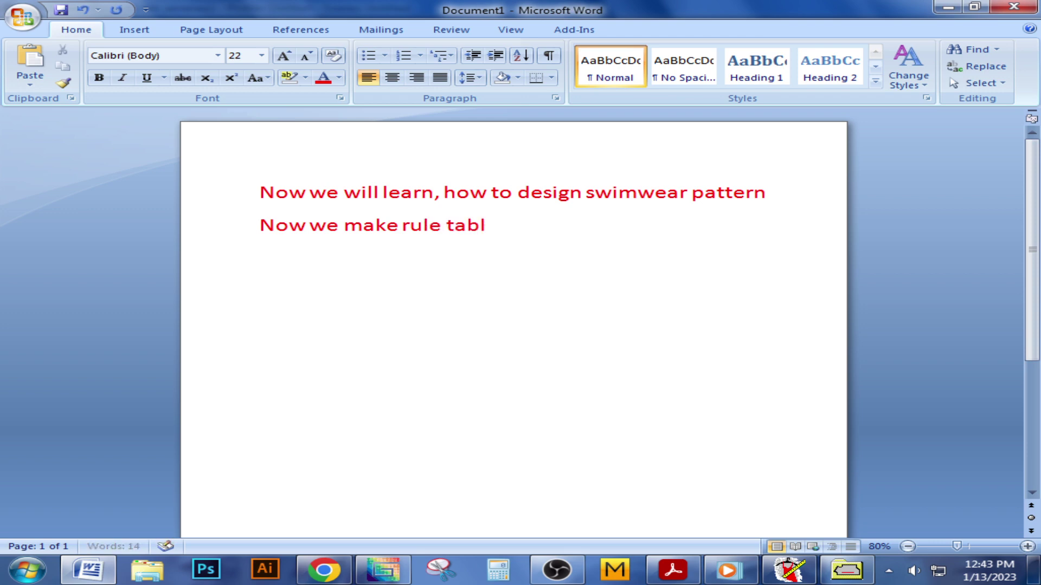
text(e 1)
text(st)
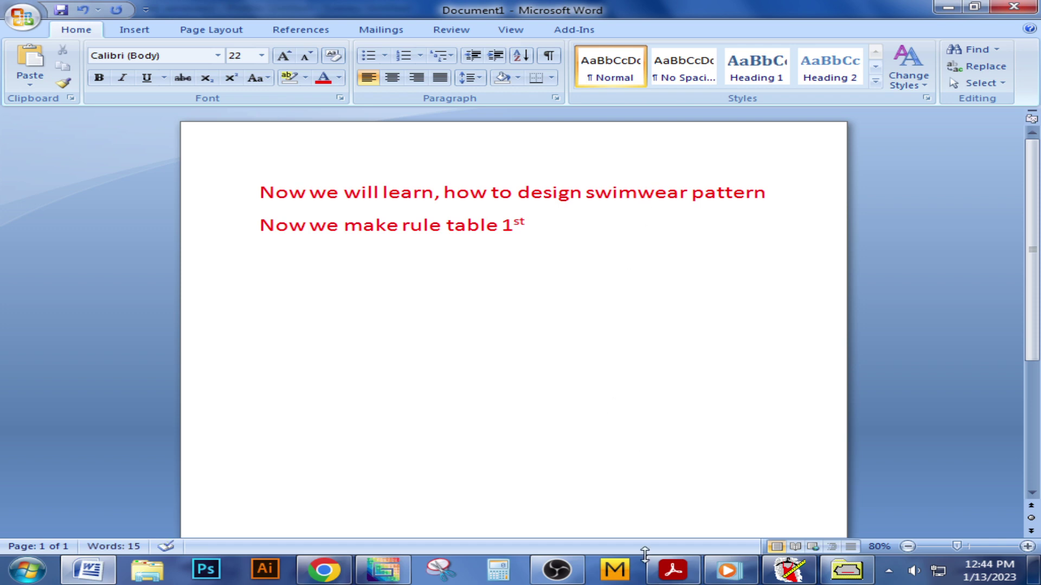
Create a new rule table in tech8 with AlphaNumeric size names.
click(778, 570)
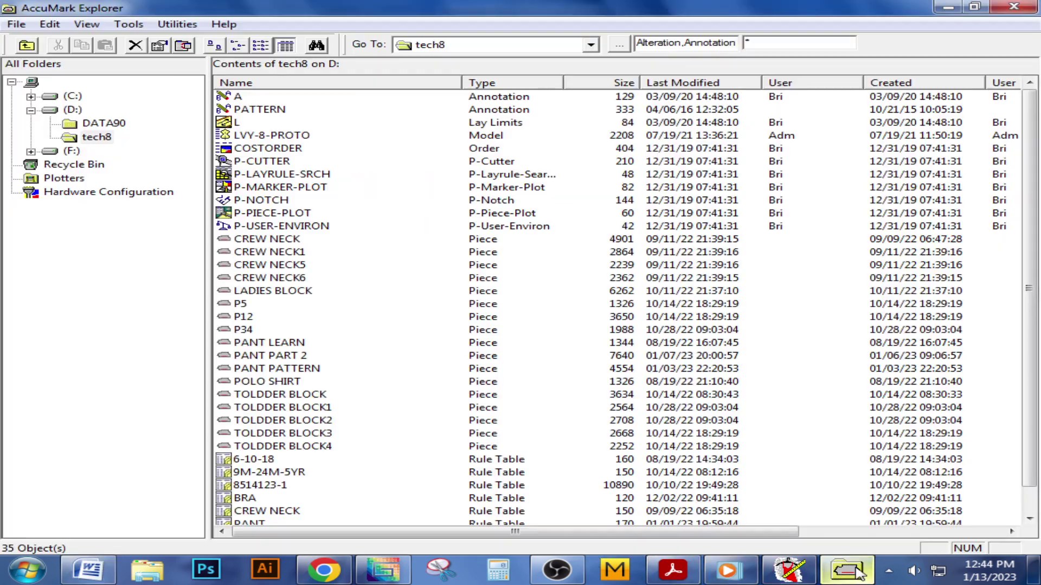
right_click(411, 413)
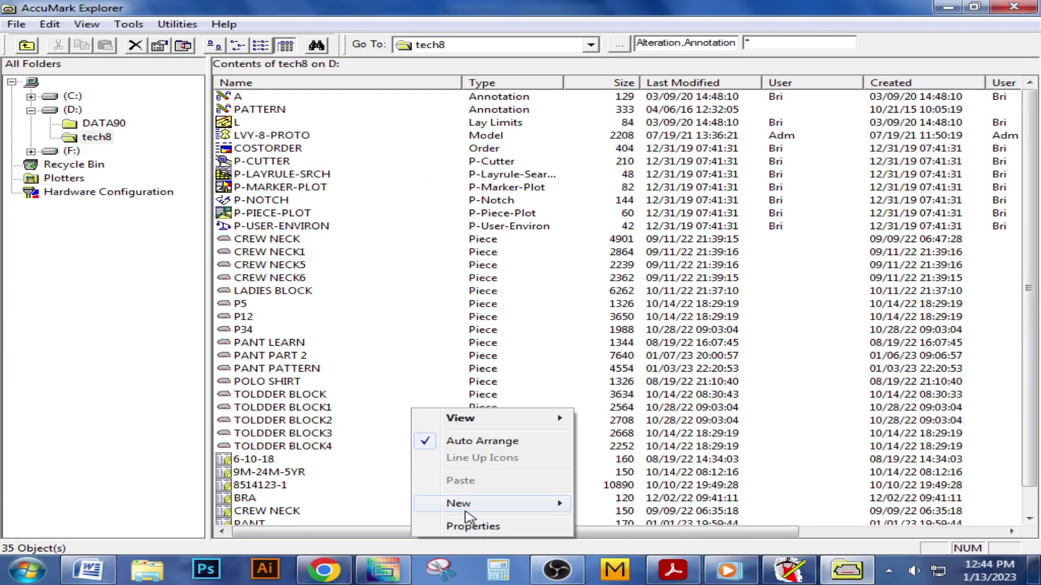
mouse_move(458, 503)
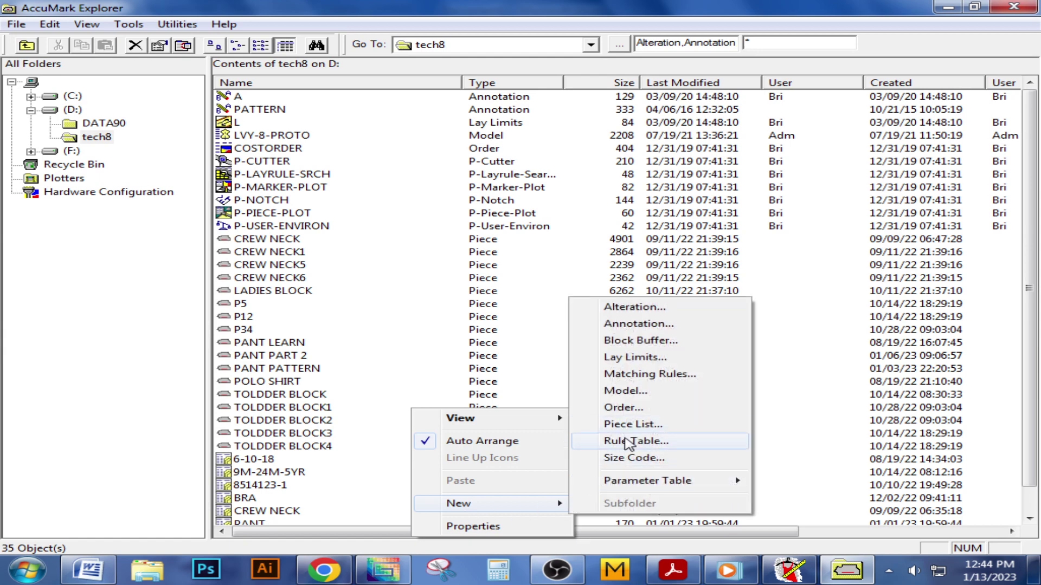
click(629, 442)
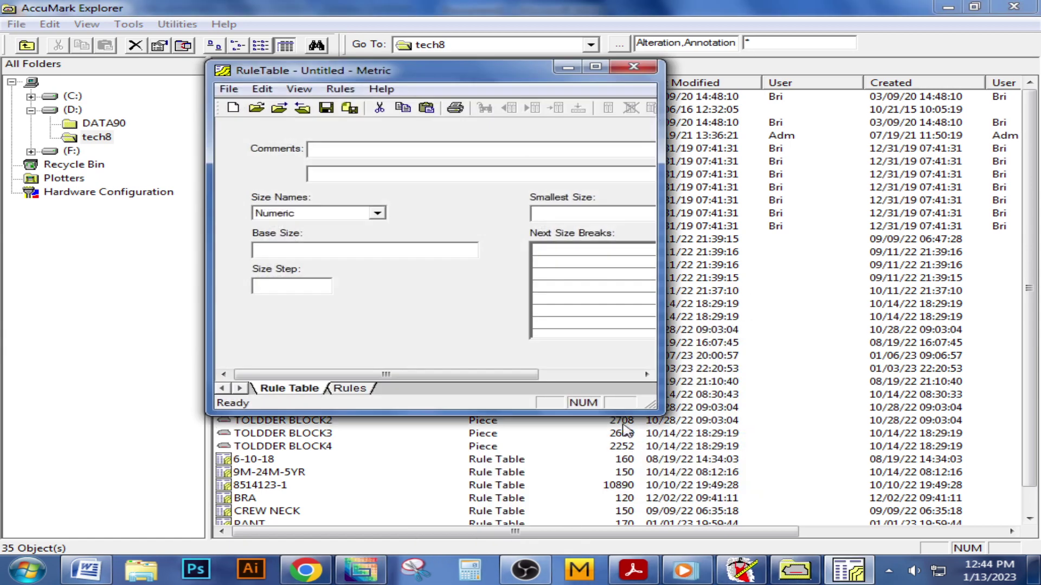
click(428, 148)
click(377, 213)
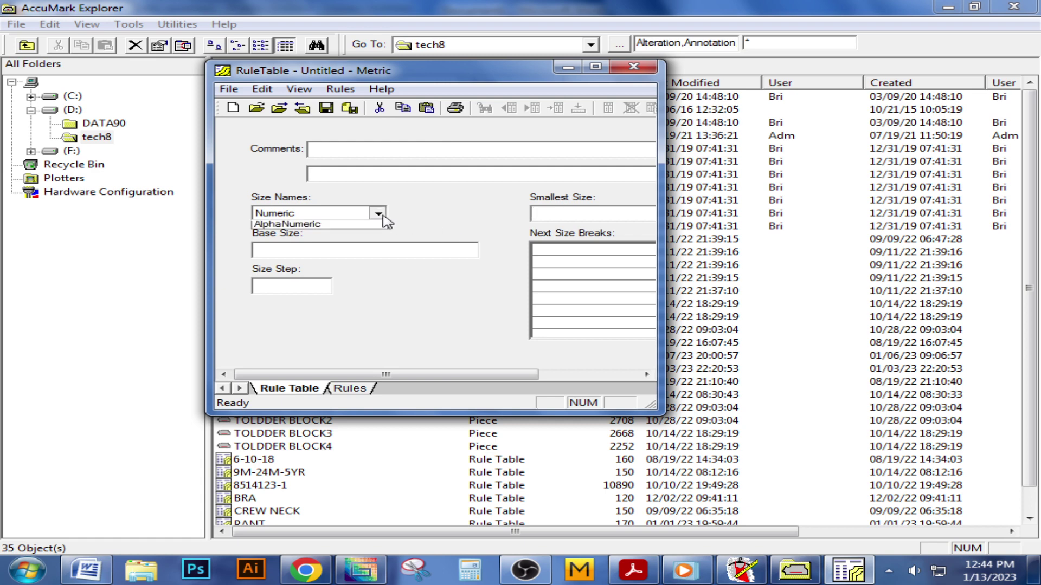
click(374, 224)
click(332, 214)
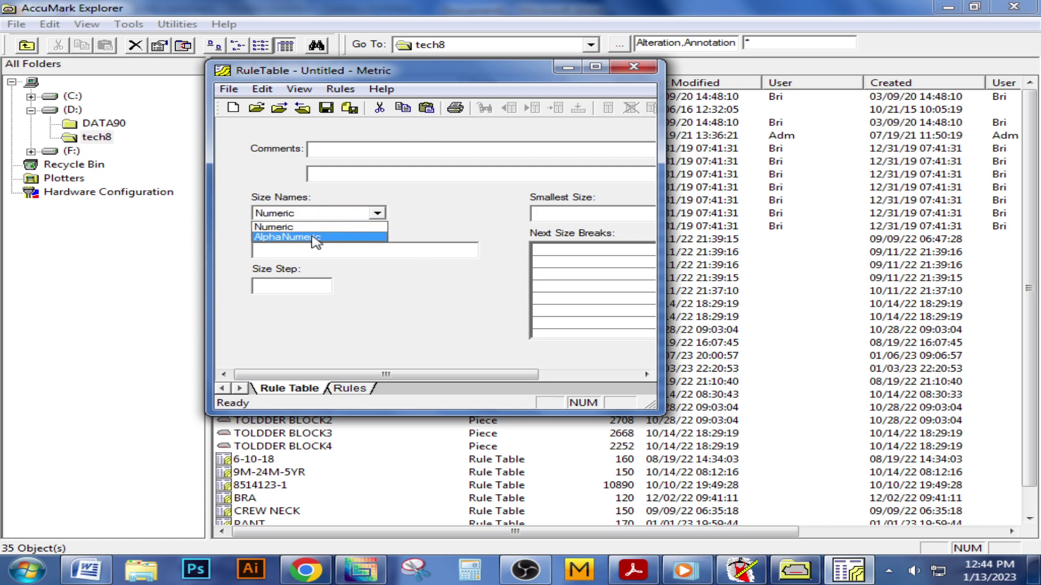
click(314, 236)
Enter smallest size S, base size M, and size breaks M and L.
click(551, 215)
text(S)
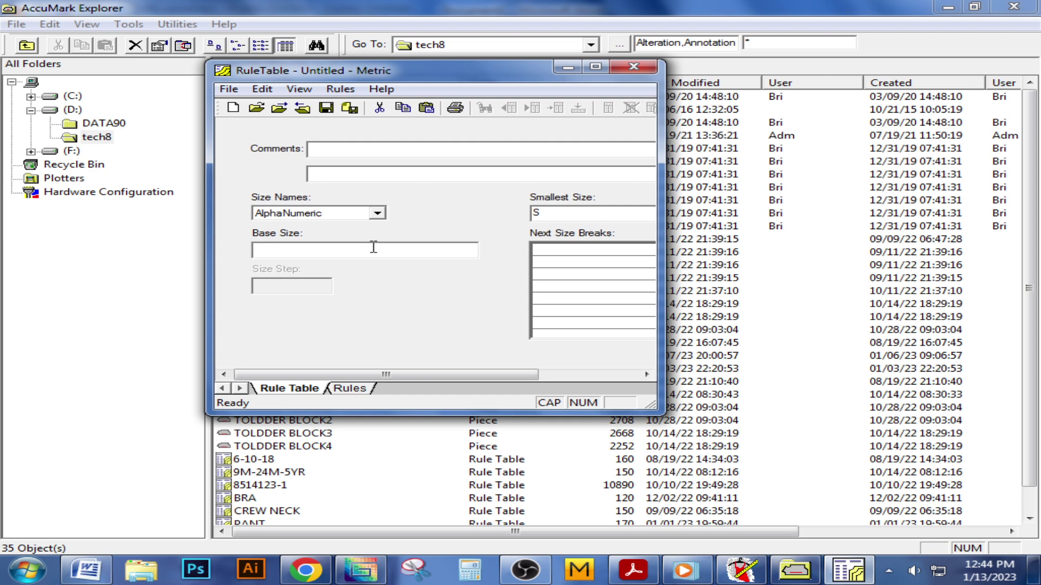
click(559, 256)
text(M)
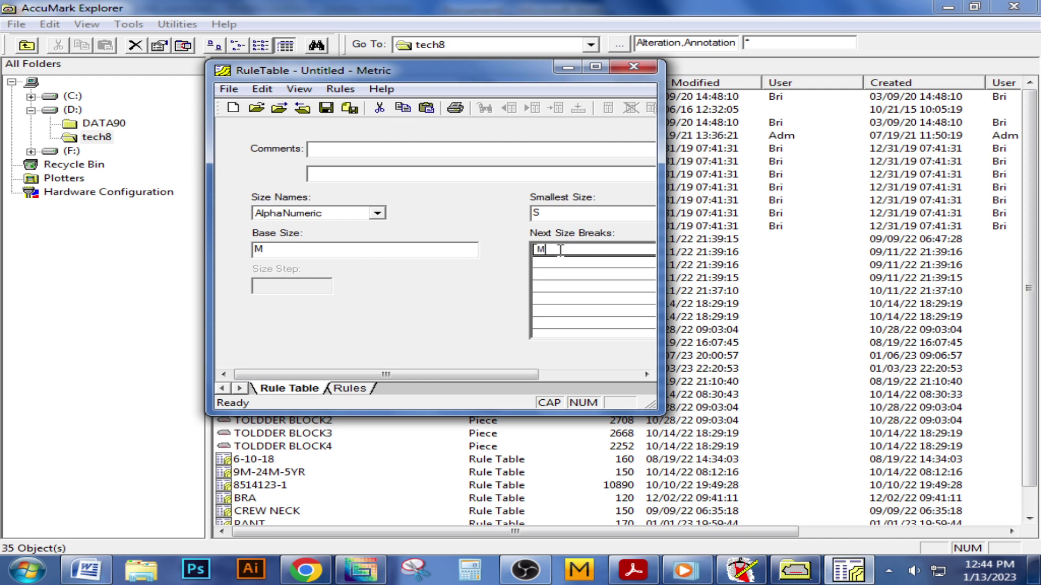
key(Return)
text(L)
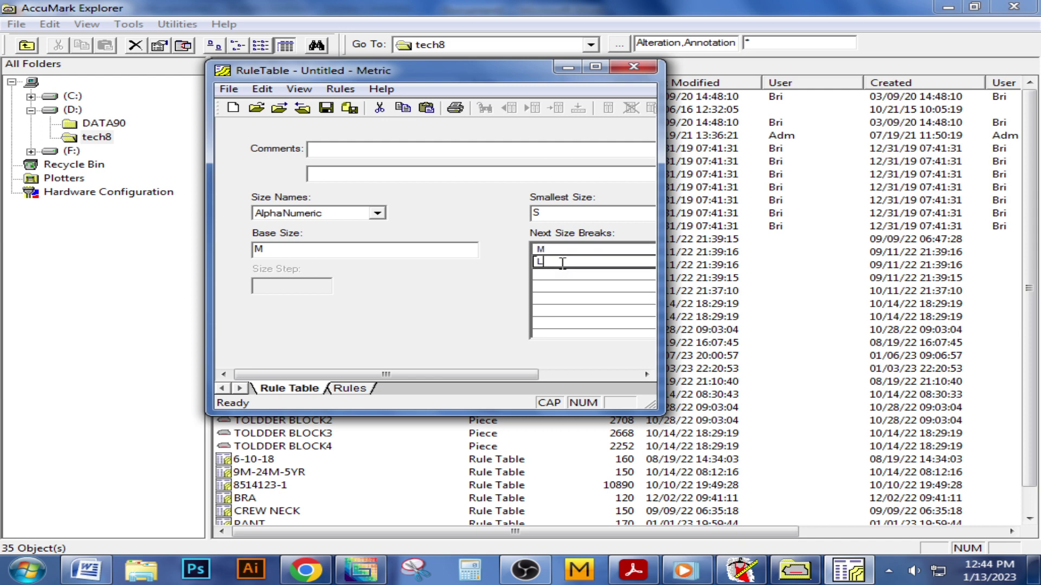
click(562, 273)
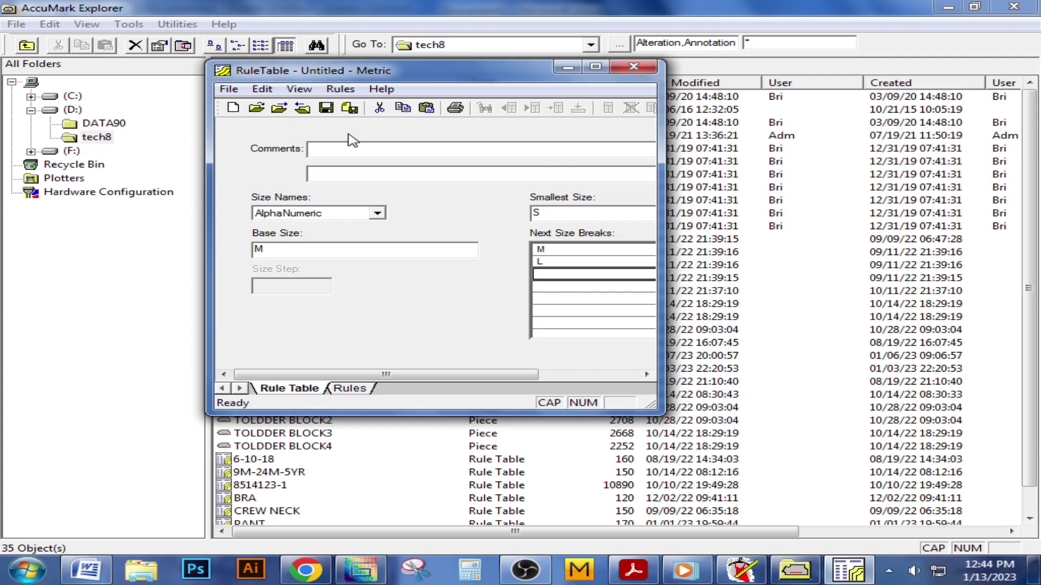
Save the new rule table as SEWIMWEAR in tech8.
click(323, 112)
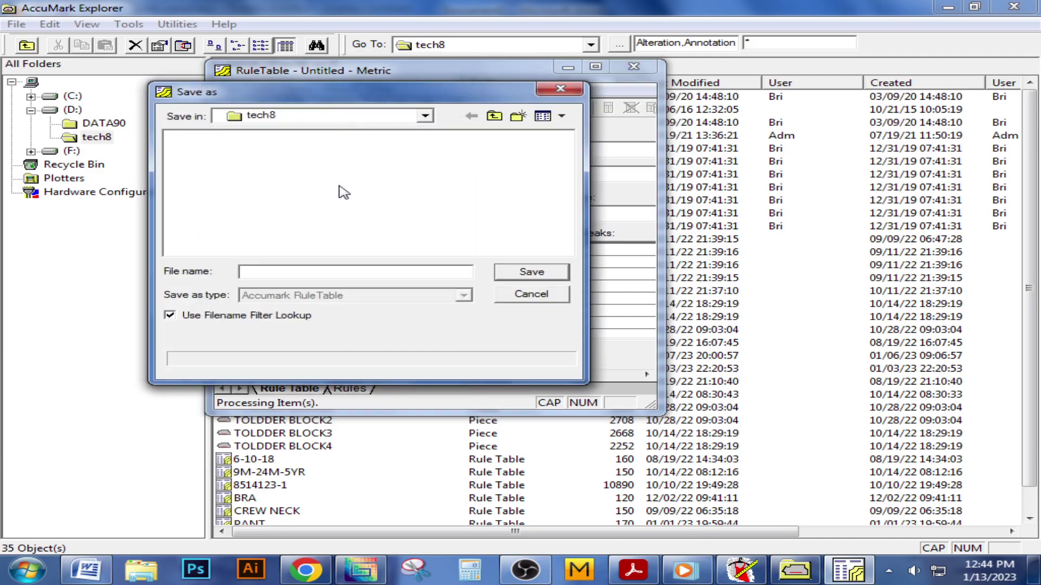
text(SEWIMWEAR)
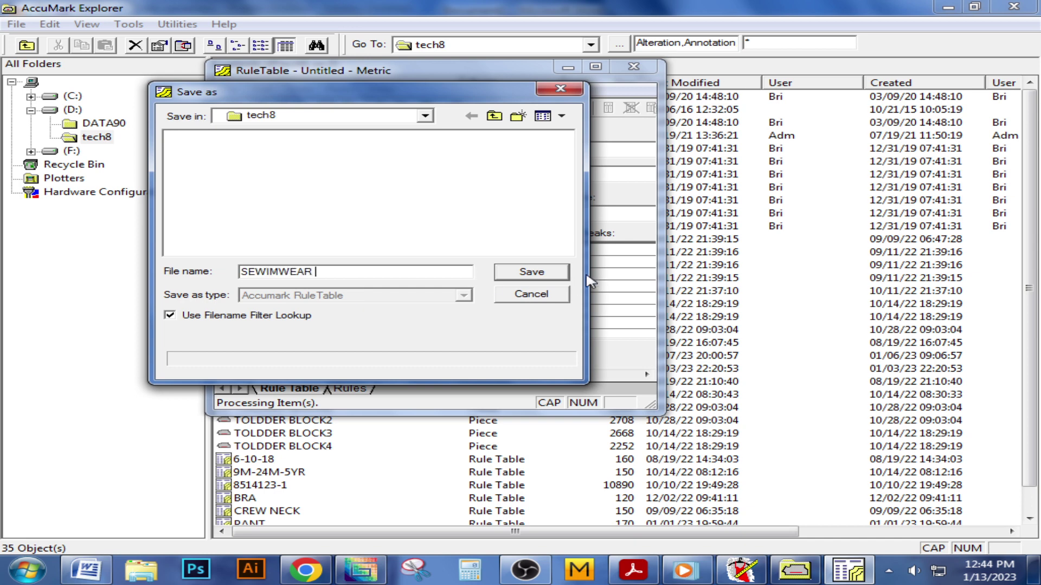
click(556, 277)
Close the rule table and AccuMark Explorer, returning to the Pattern Design work area.
click(632, 69)
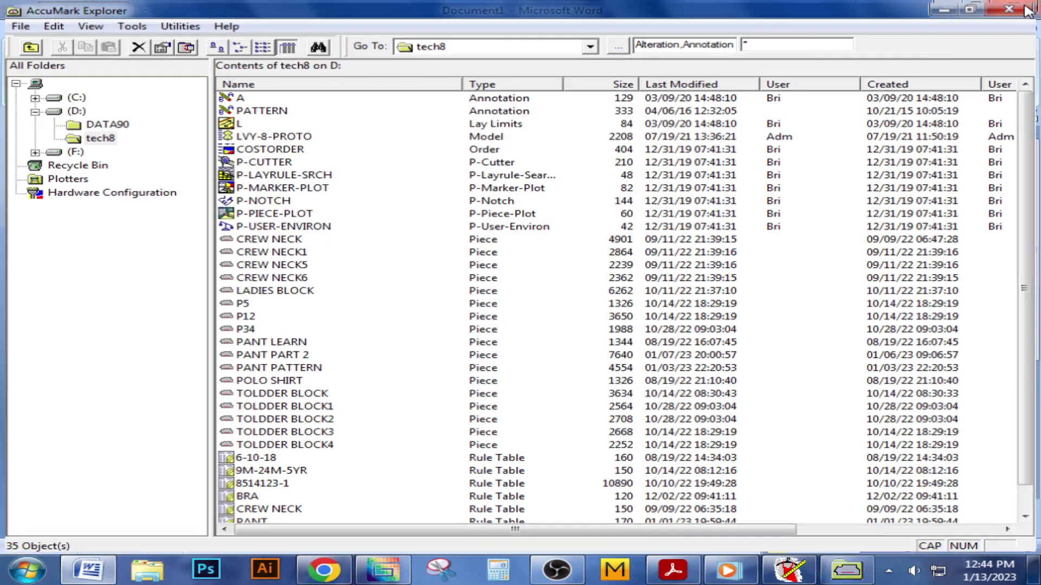
click(1024, 7)
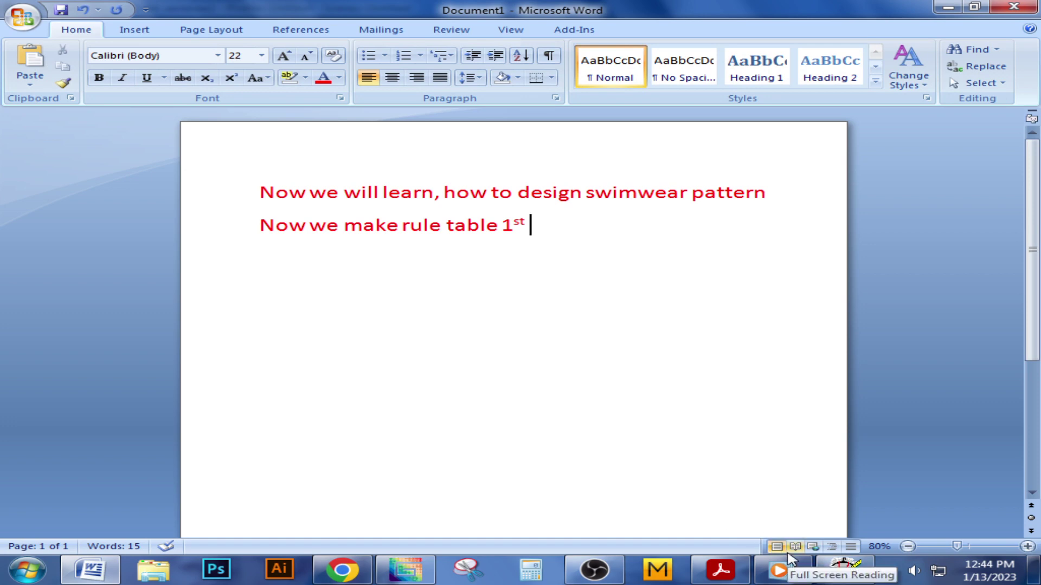
click(845, 570)
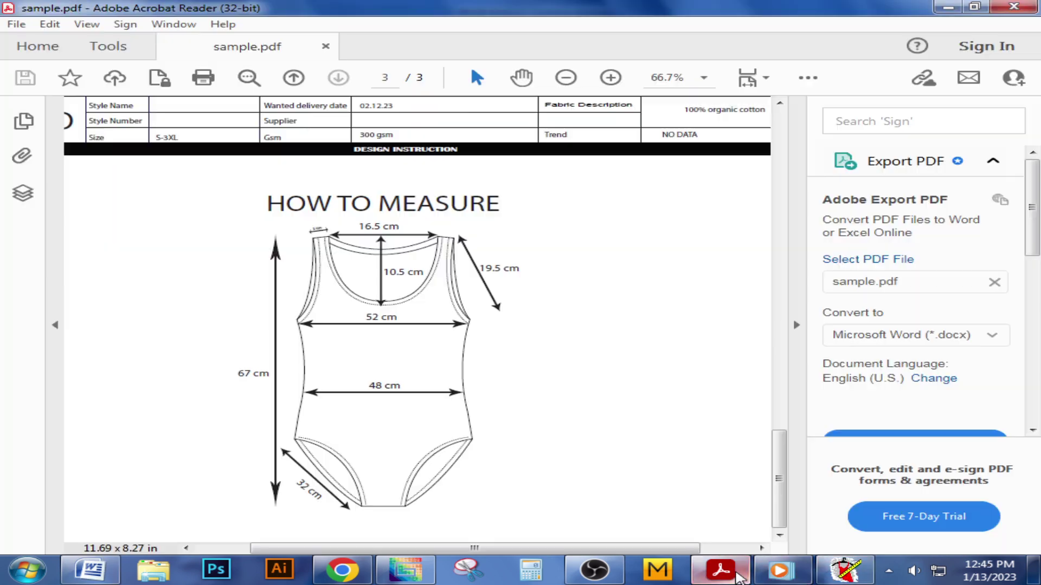
Check the 67 cm length and 52 cm chest in sample.pdf, then return to Pattern Design.
click(721, 570)
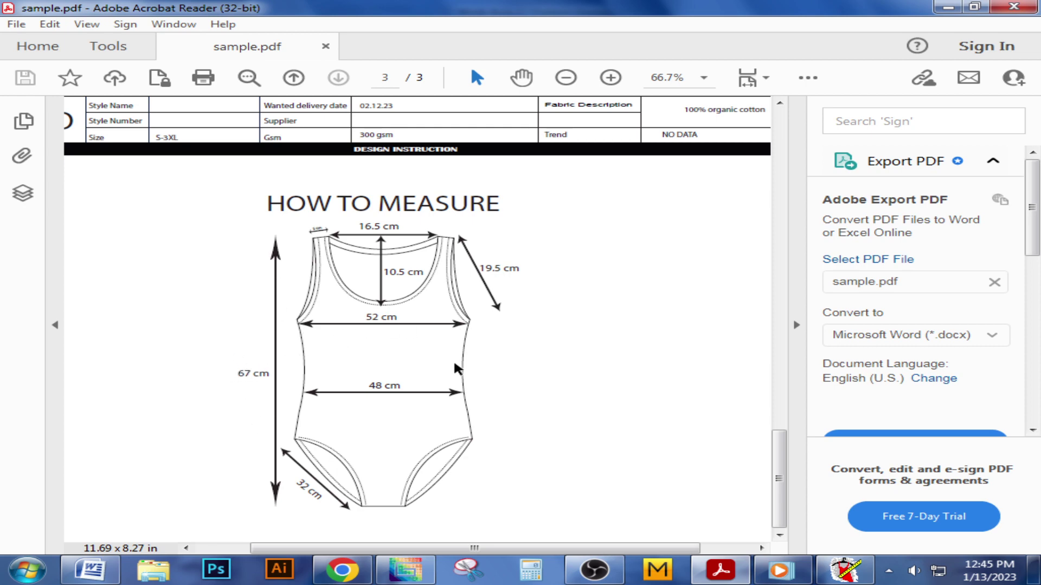
click(845, 572)
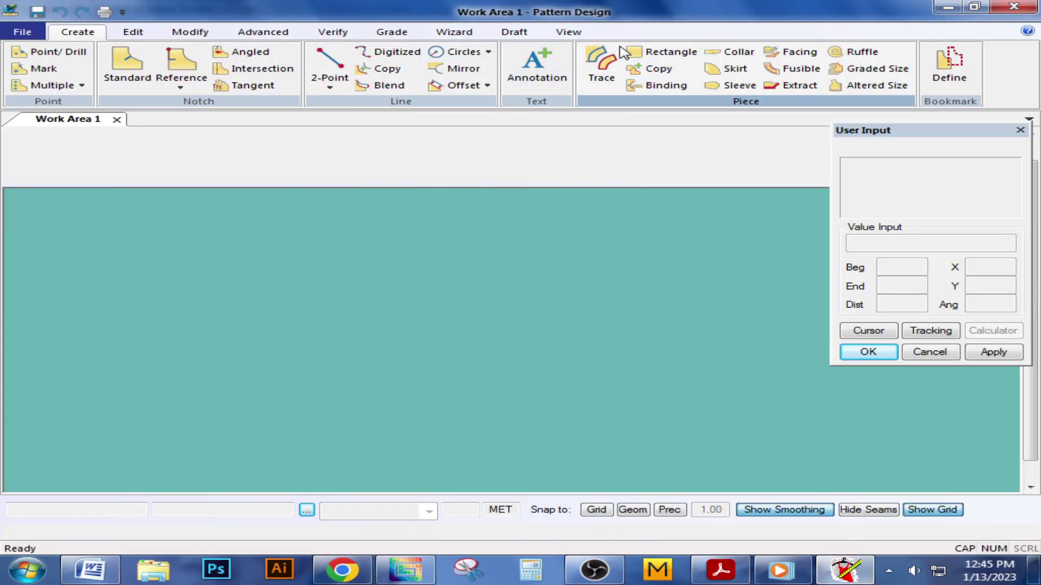
click(133, 31)
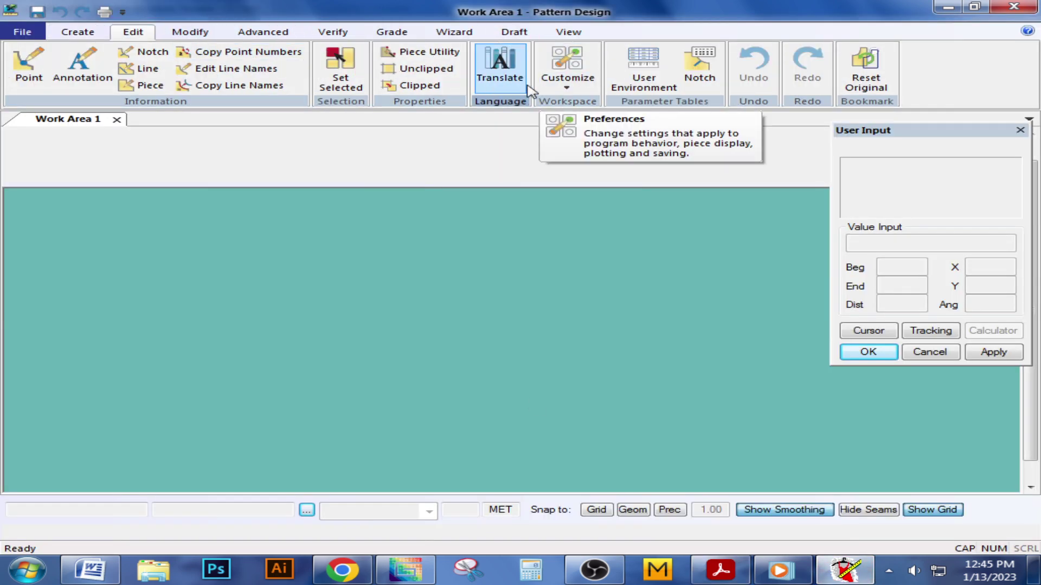
Set the Rule Table path in Preferences to SEWIMWEAR and save it.
click(568, 76)
click(589, 103)
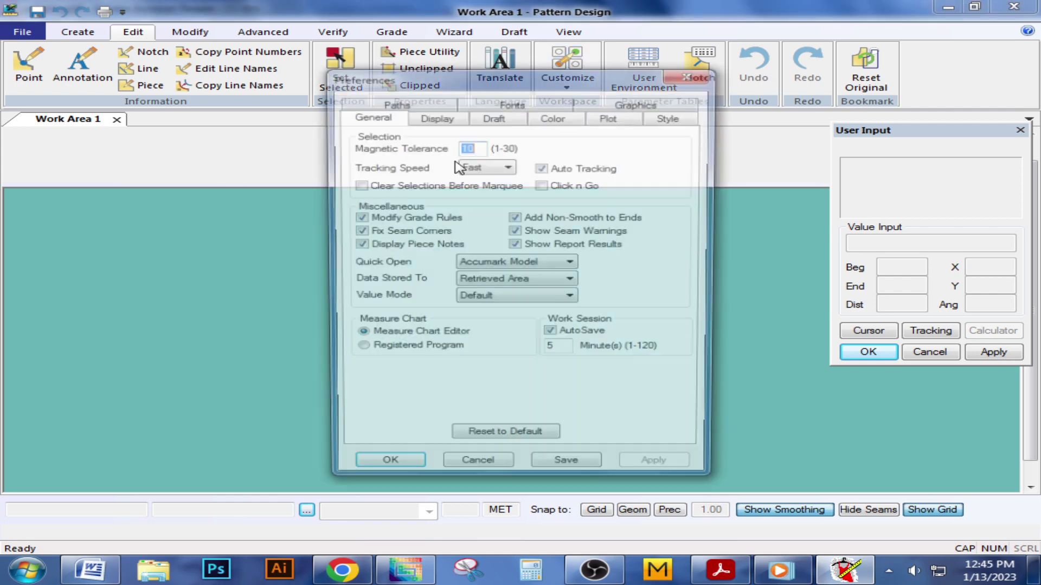
click(399, 104)
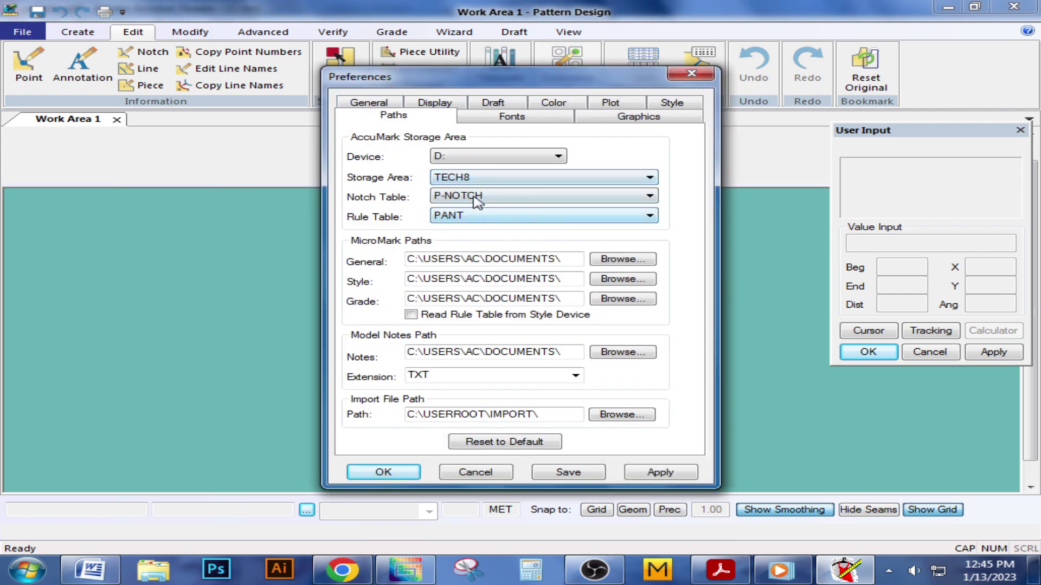
click(468, 217)
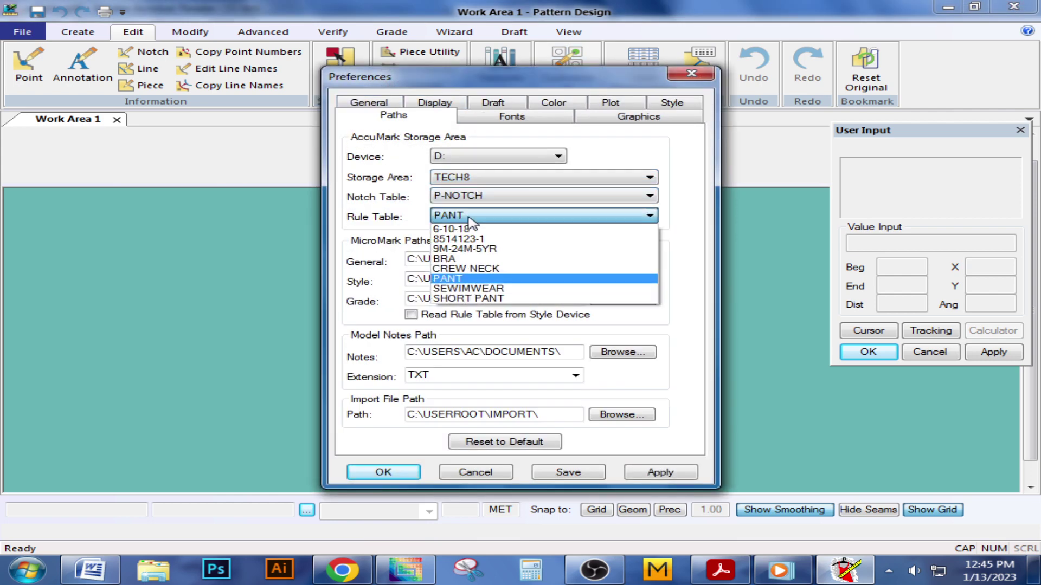
click(487, 290)
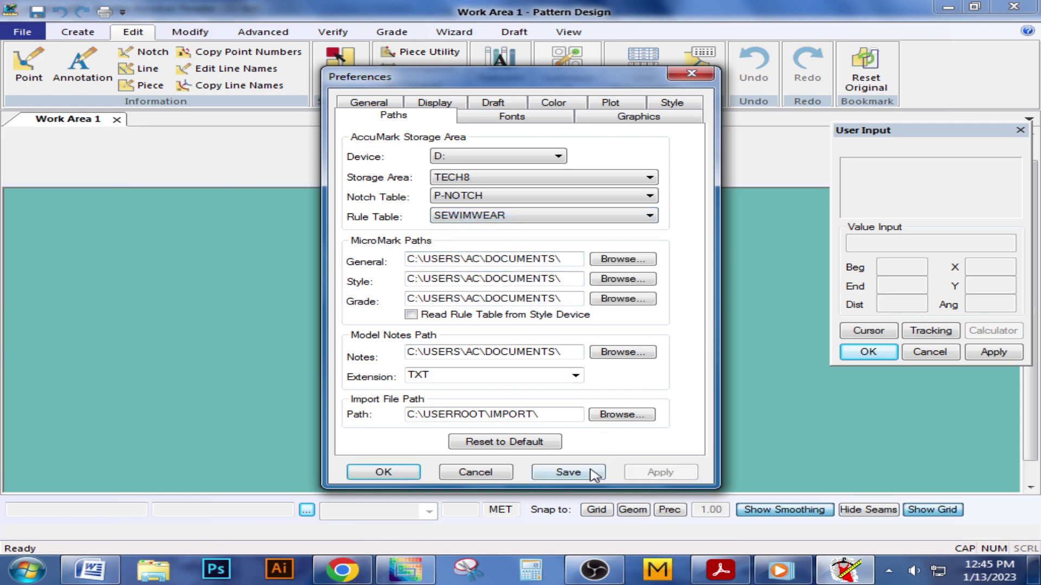
click(383, 472)
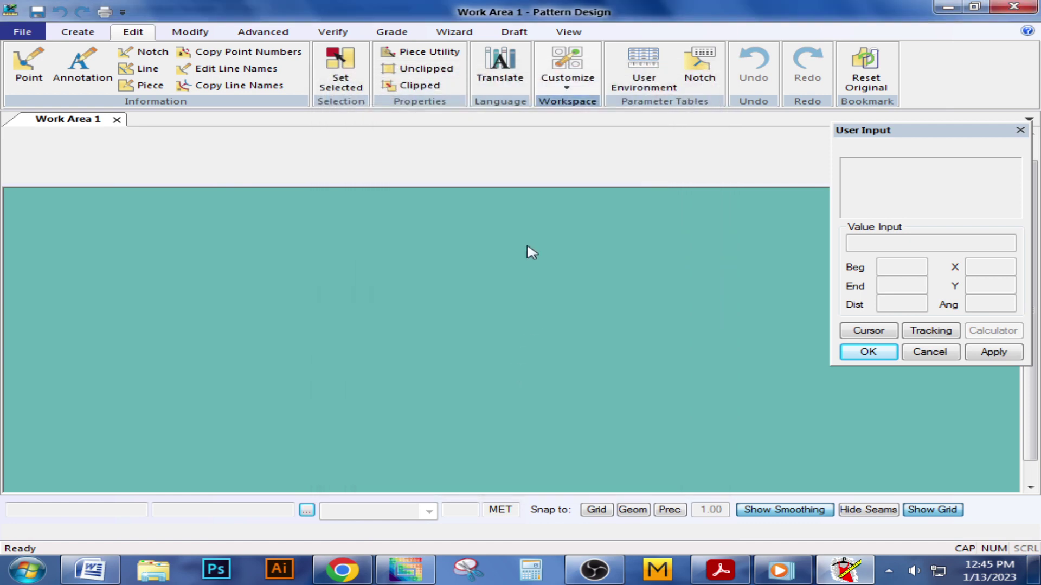
Draw a construction rectangle 67 wide and 26 high.
click(64, 33)
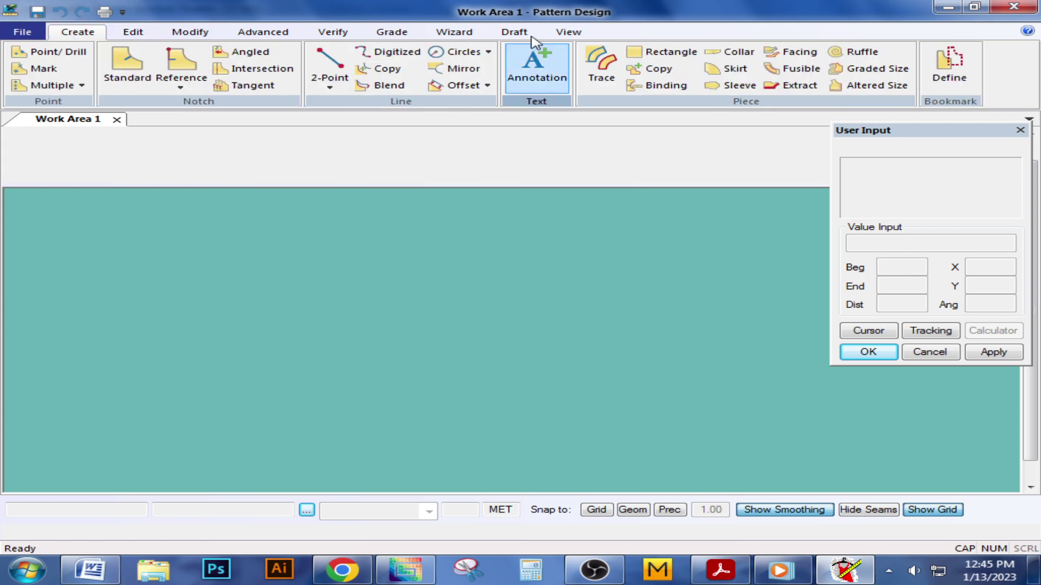
click(667, 52)
click(190, 266)
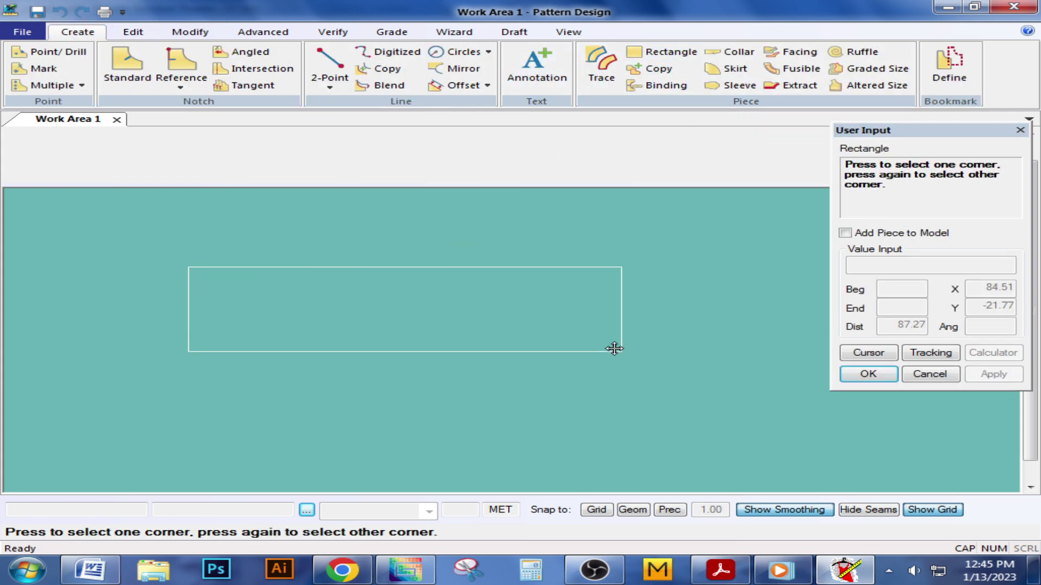
click(627, 352)
click(972, 290)
double_click(971, 291)
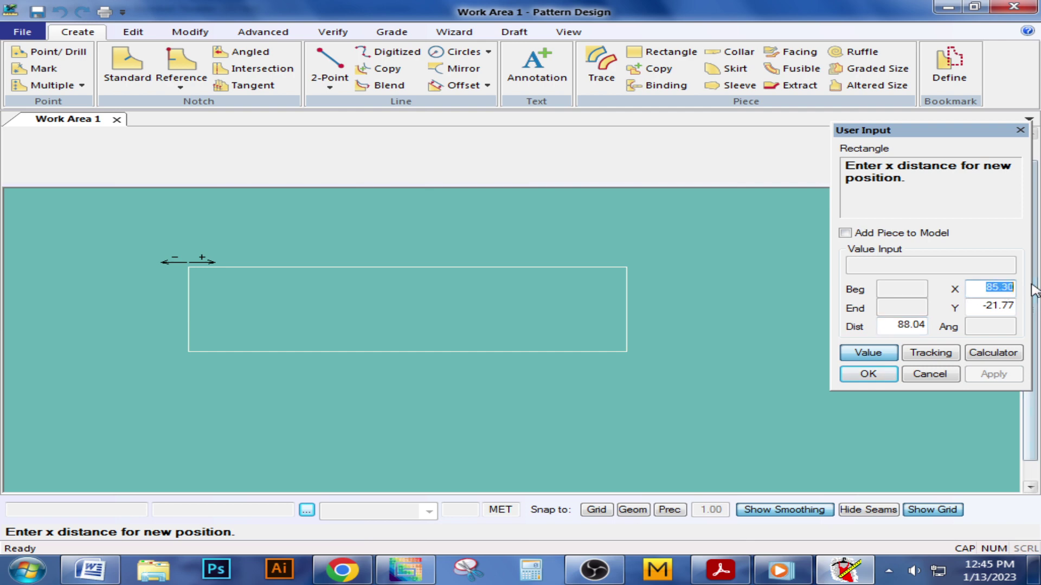
text(67)
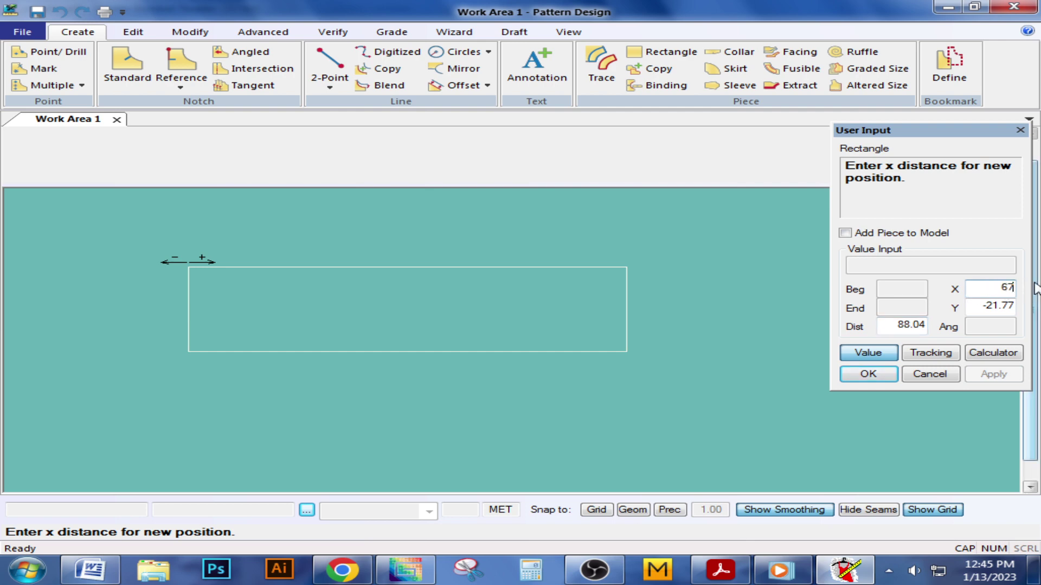
key(Return)
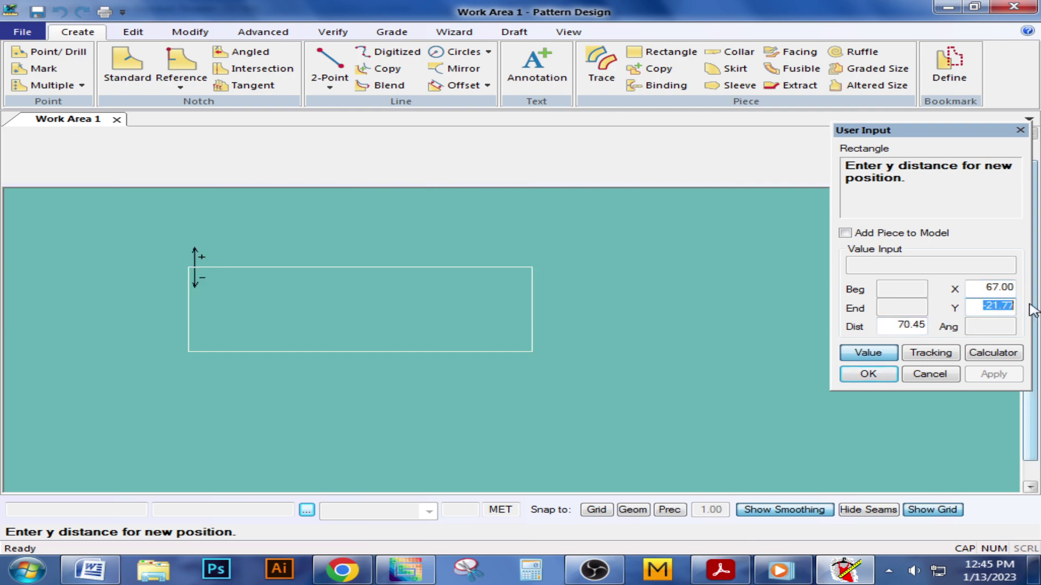
text(26)
click(862, 376)
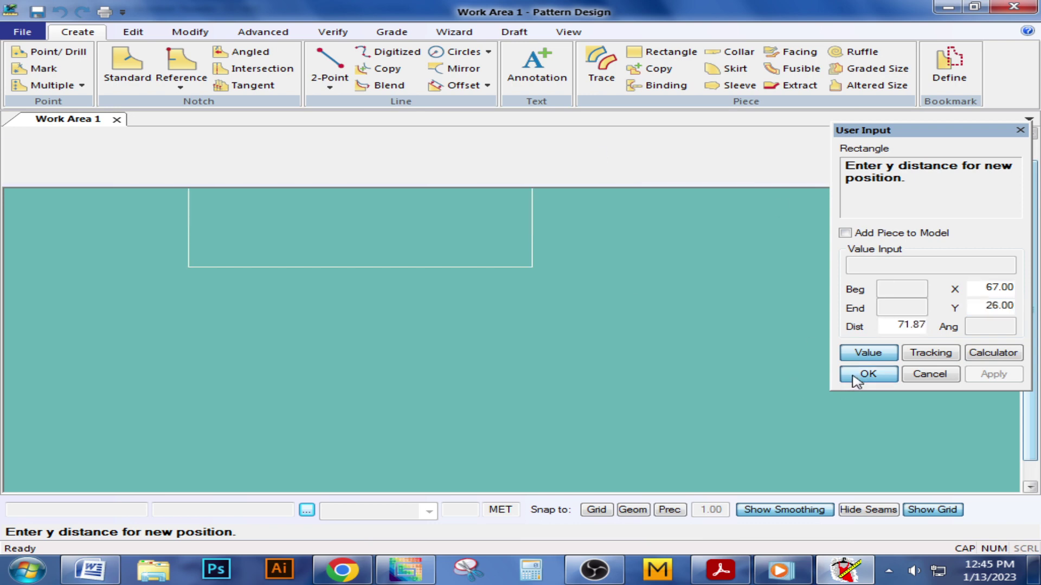
Create the rectangle as piece P1, then bring up the sample.pdf chart.
right_click(506, 322)
click(505, 327)
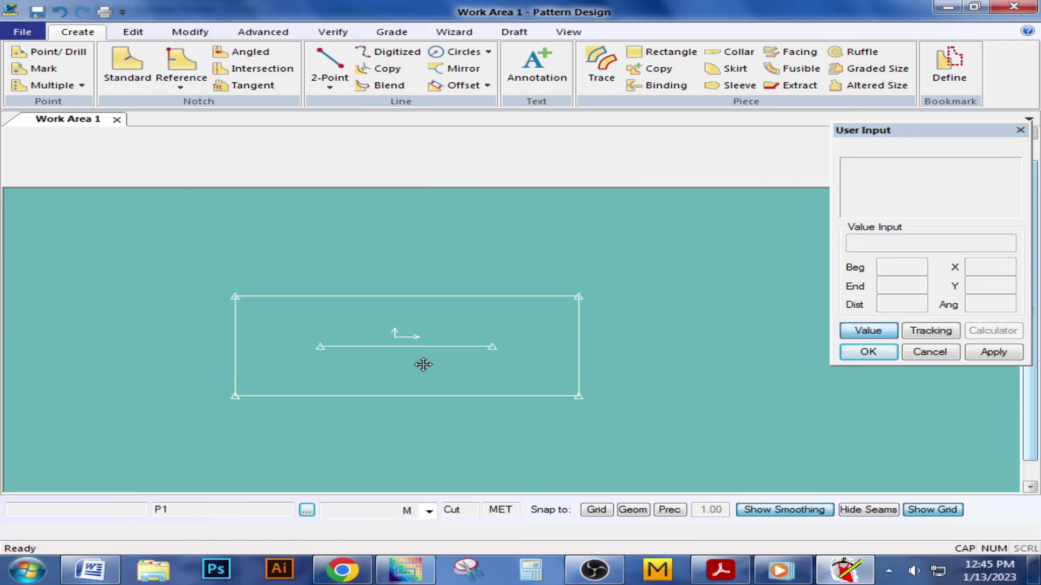
scroll(402, 342, up, 2)
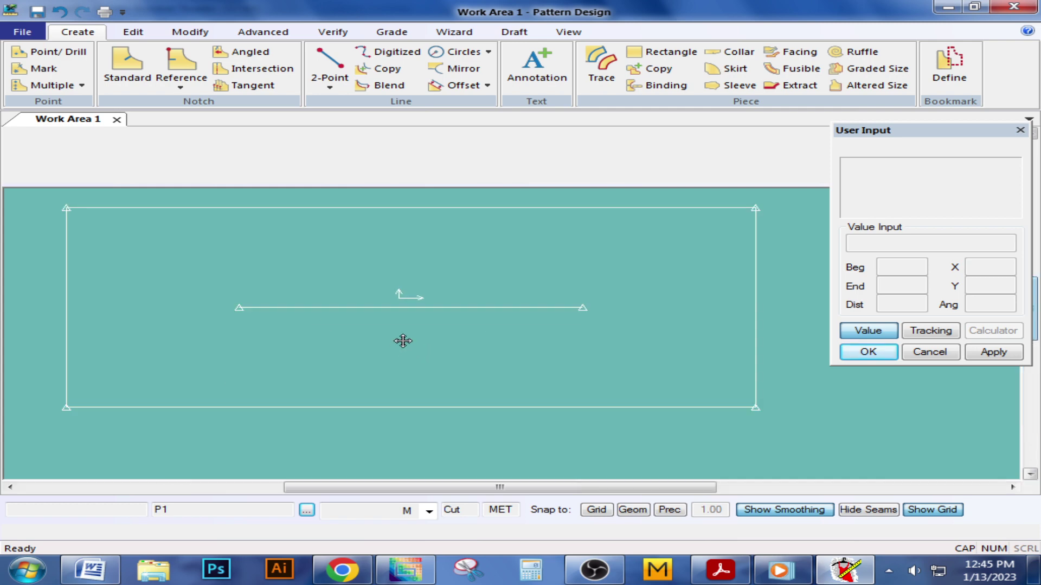
scroll(403, 340, down, 1)
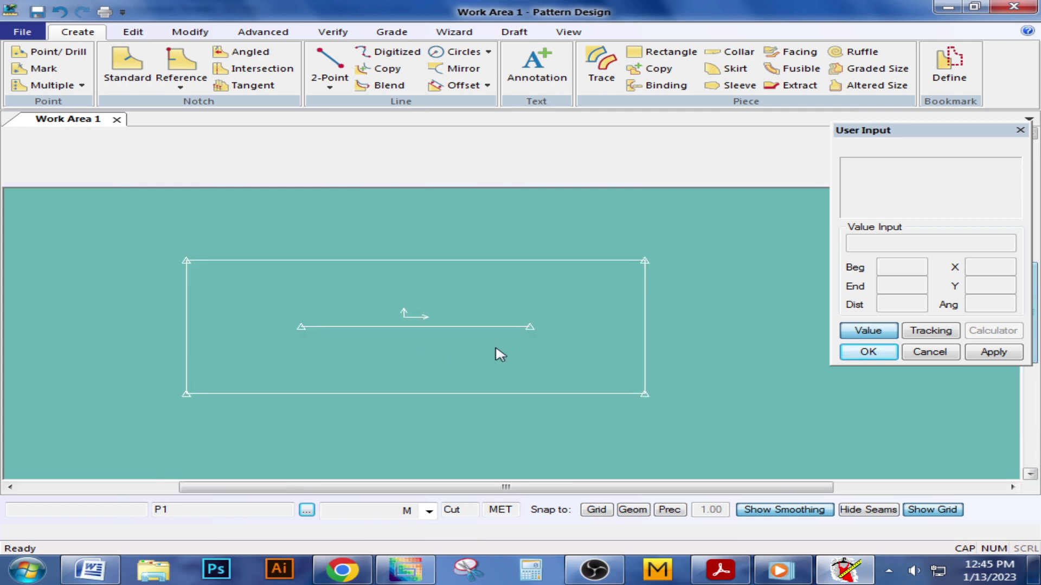
click(721, 569)
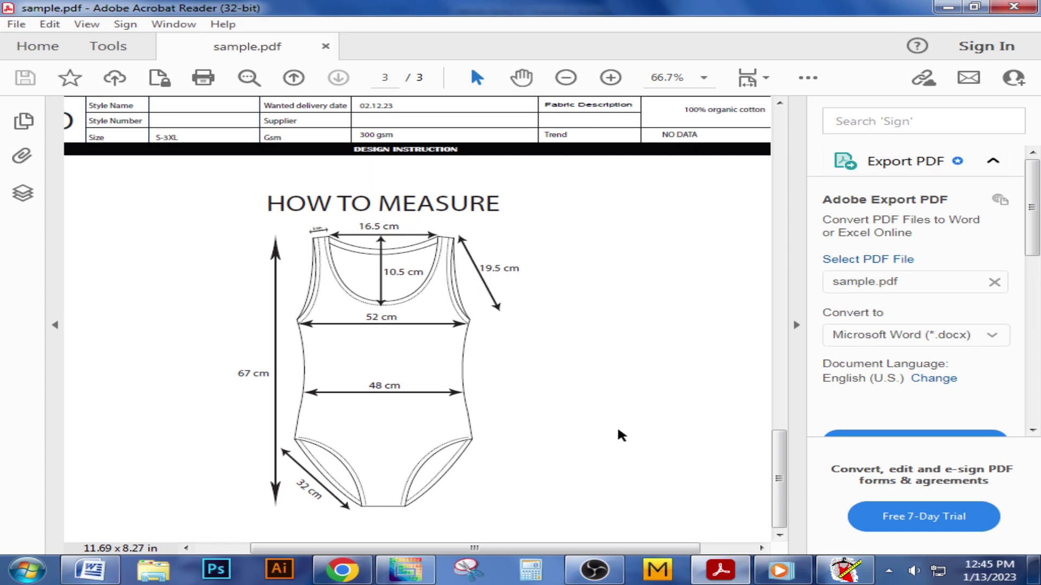
Calculate 16.5 ÷ 2 = 8.25 in Calculator, then return to Pattern Design.
click(531, 569)
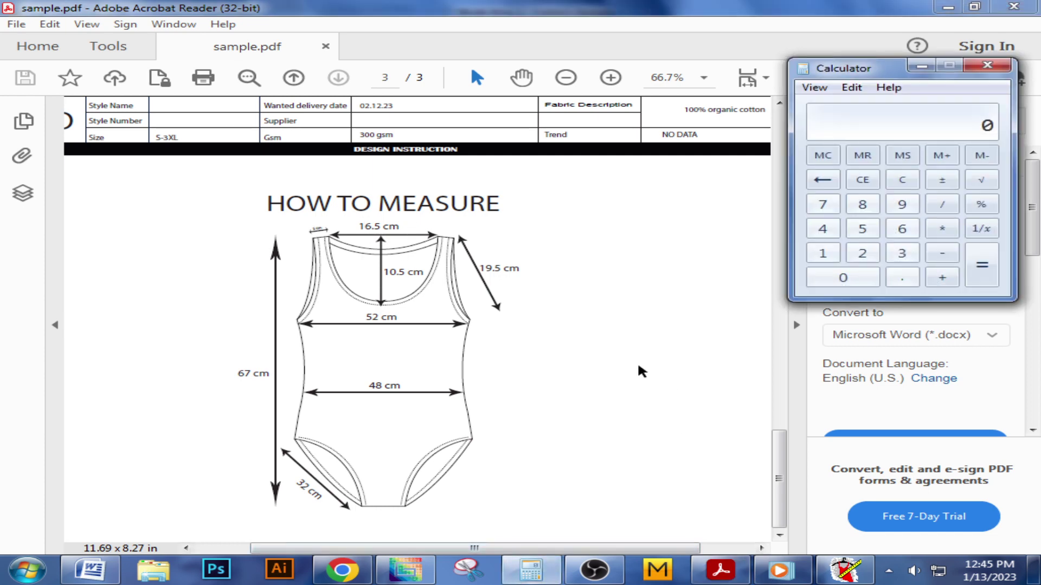
text(16)
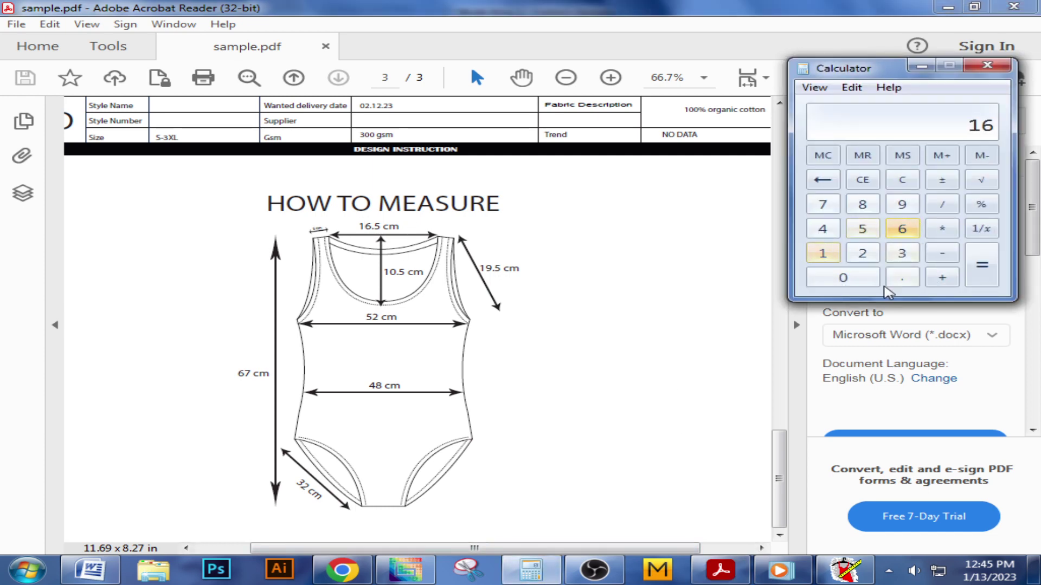
click(902, 278)
click(861, 231)
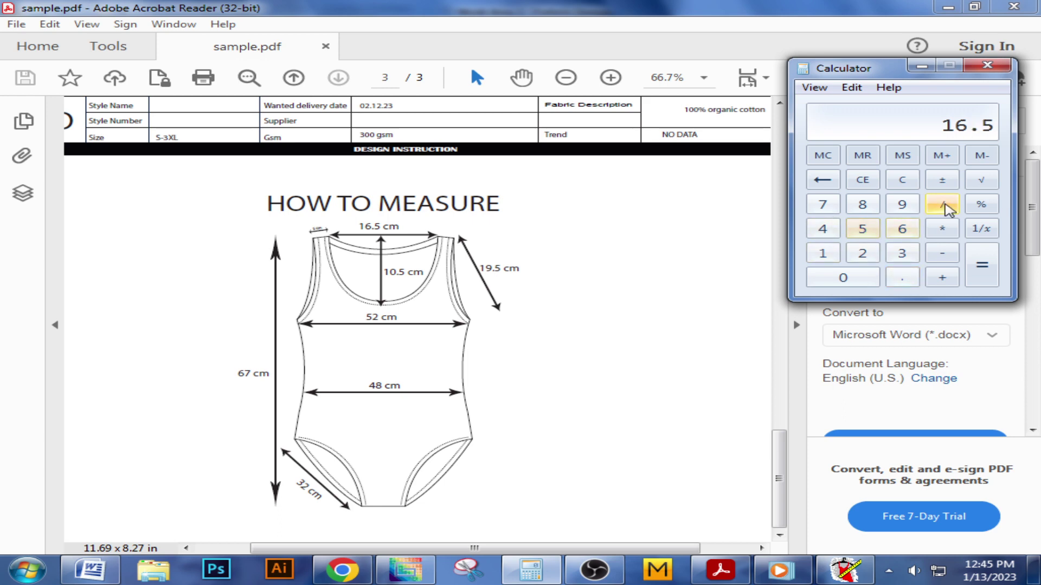
click(948, 209)
click(862, 253)
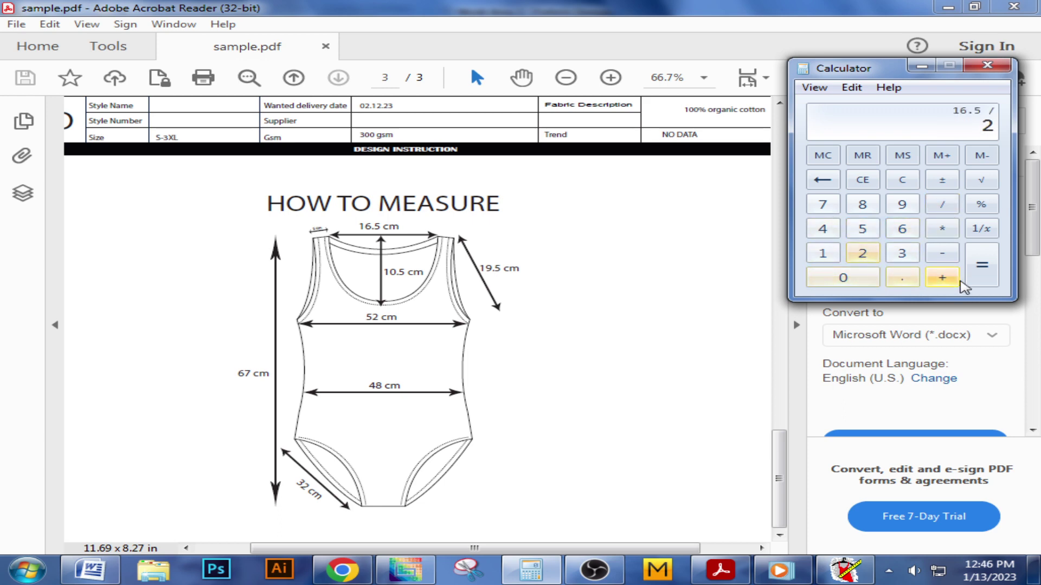
click(979, 268)
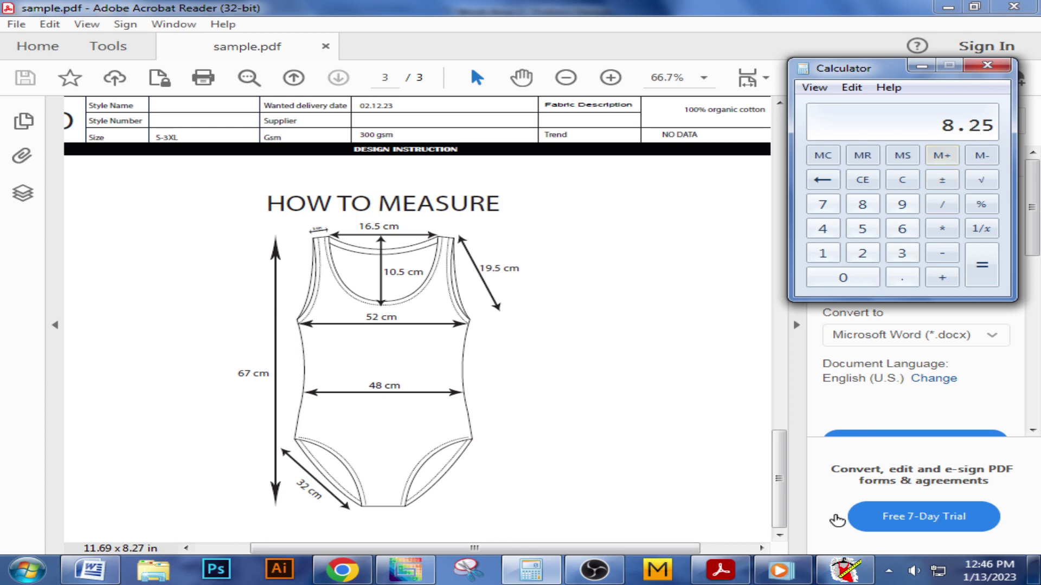
click(846, 569)
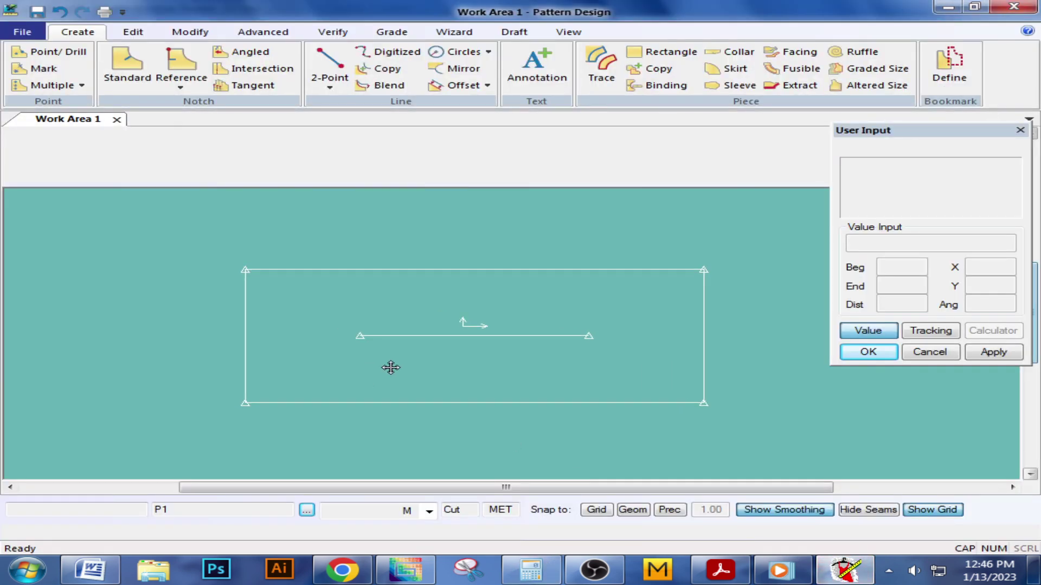
Offset the rectangle's bottom edge 8.25 upward as a new horizontal line.
click(458, 85)
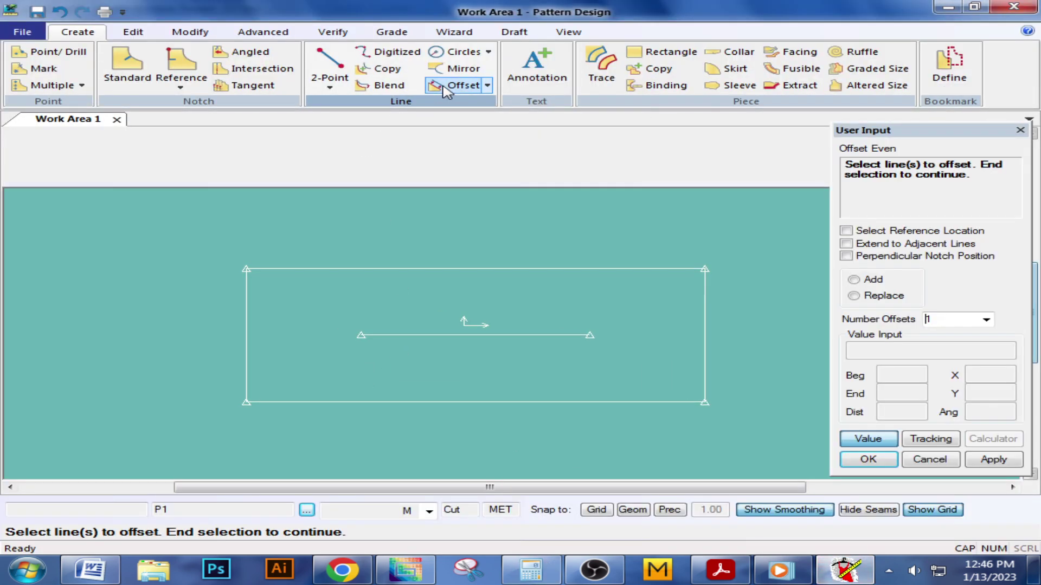
click(336, 402)
right_click(339, 402)
click(342, 401)
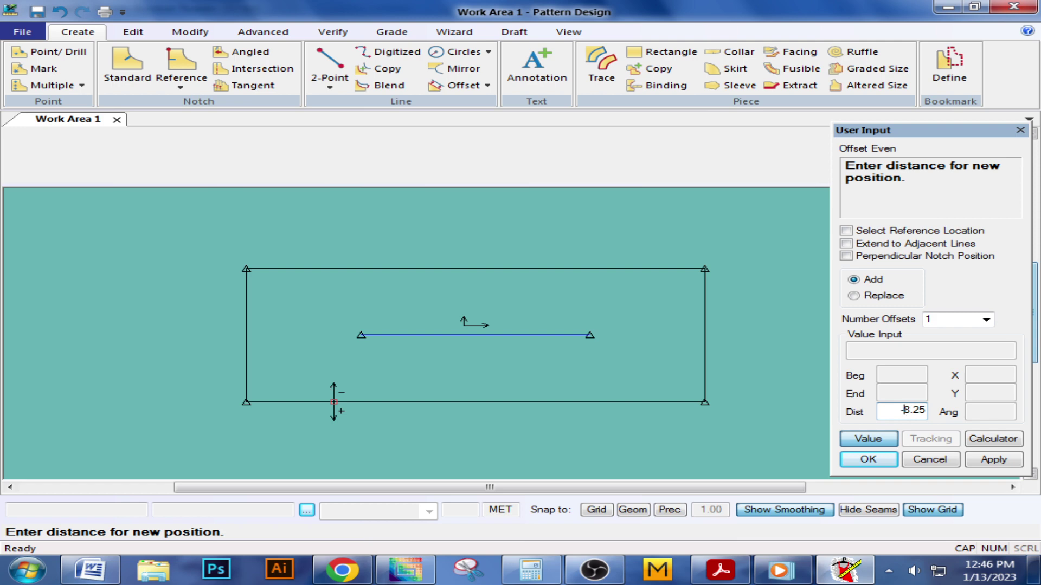
text(-)
click(993, 459)
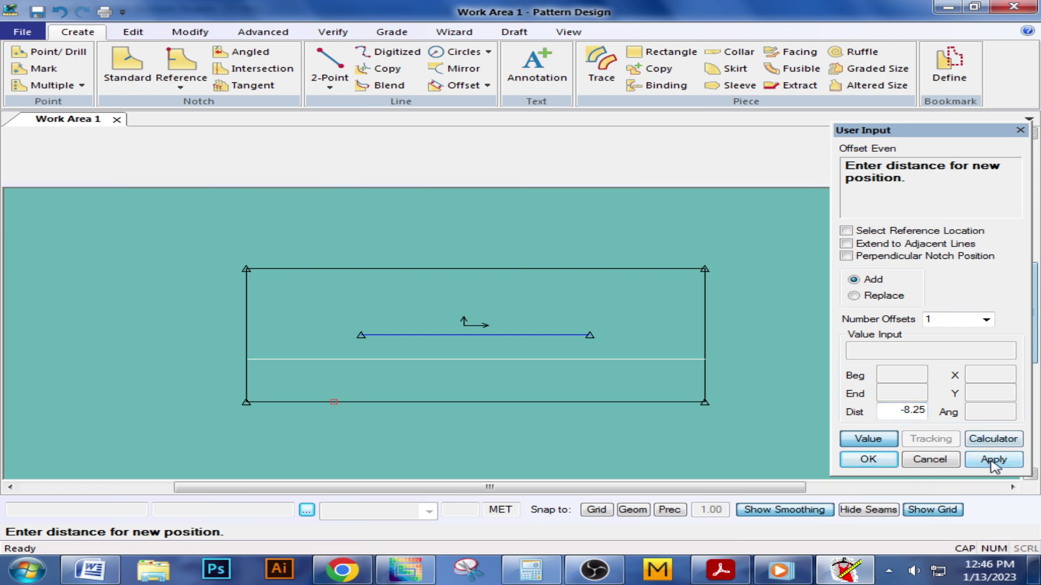
click(868, 459)
right_click(376, 373)
click(373, 372)
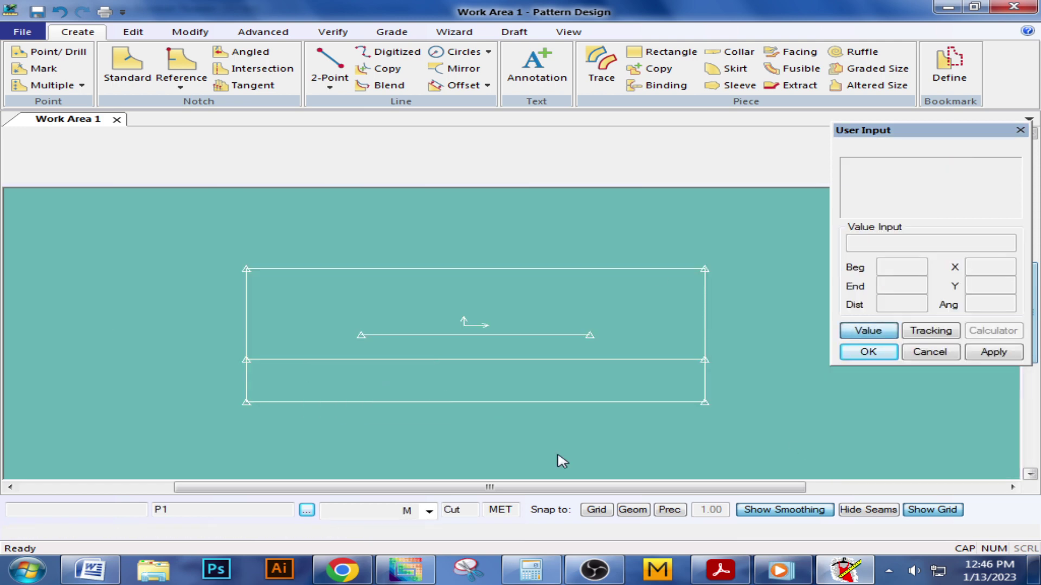
Recheck the measurement diagram, then offset the left edge 10.5 inward as a vertical line.
click(748, 574)
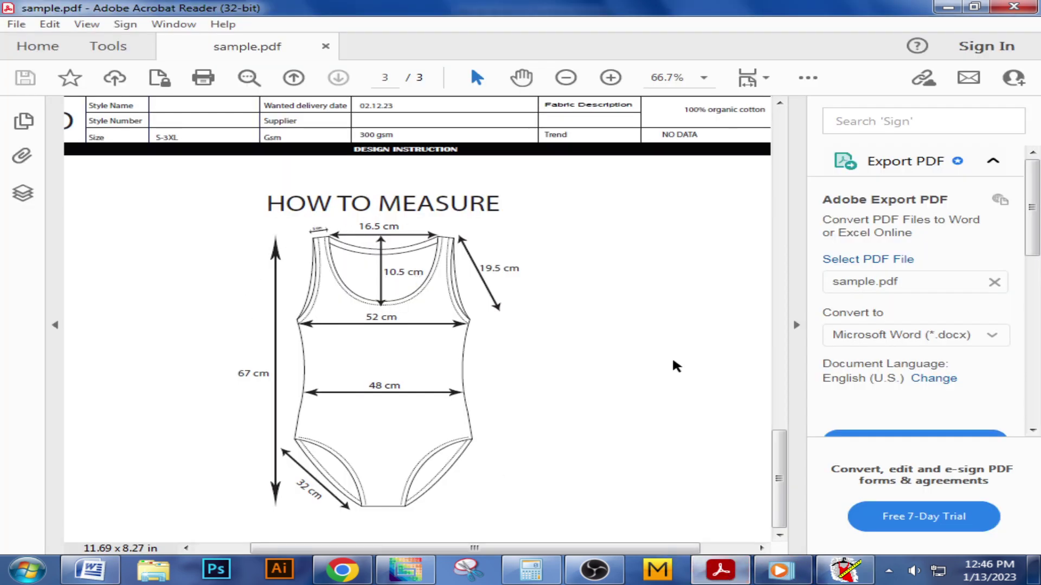
click(846, 569)
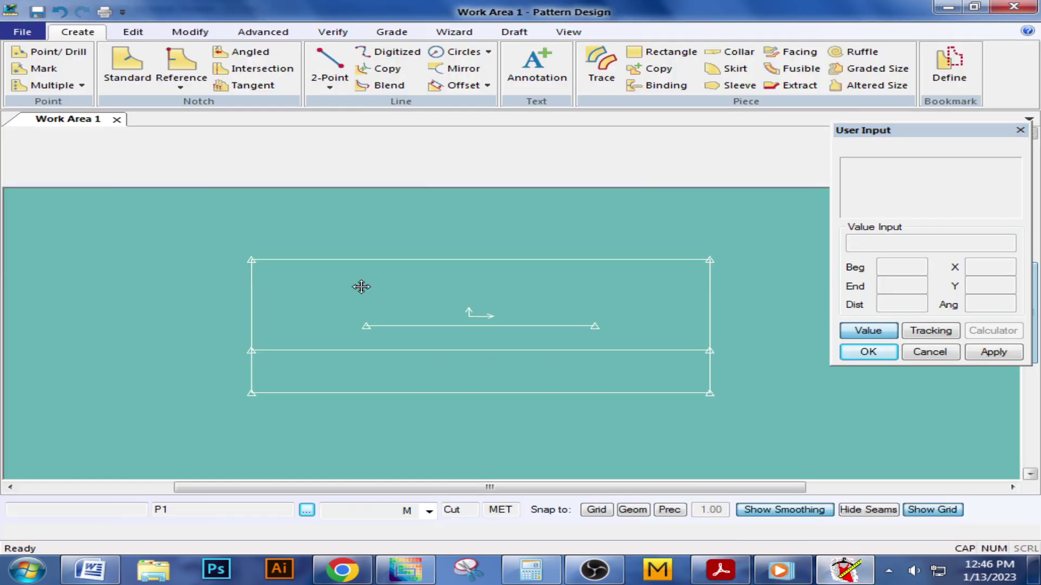
click(458, 85)
click(256, 333)
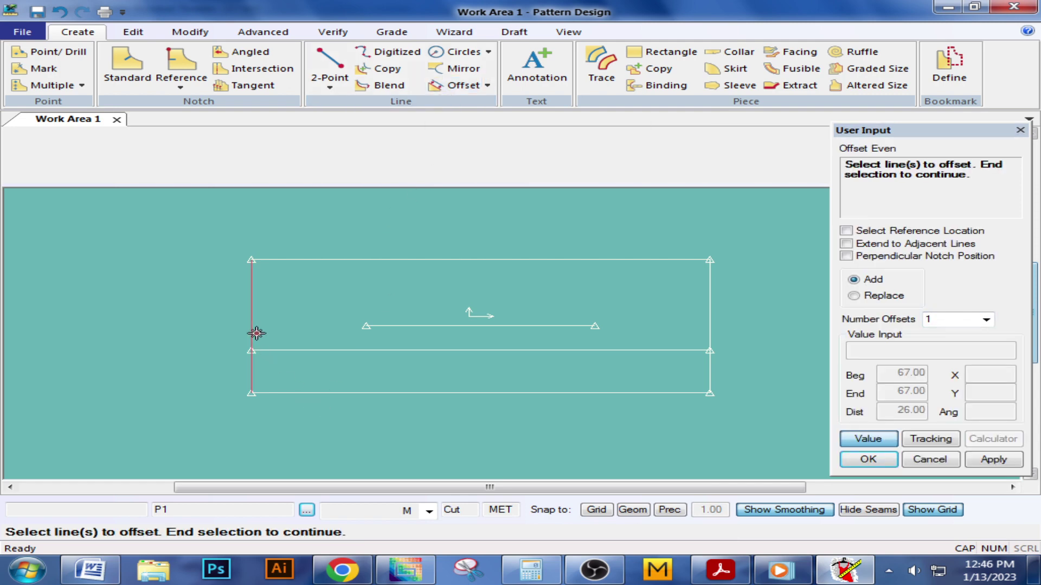
right_click(256, 332)
text(-10)
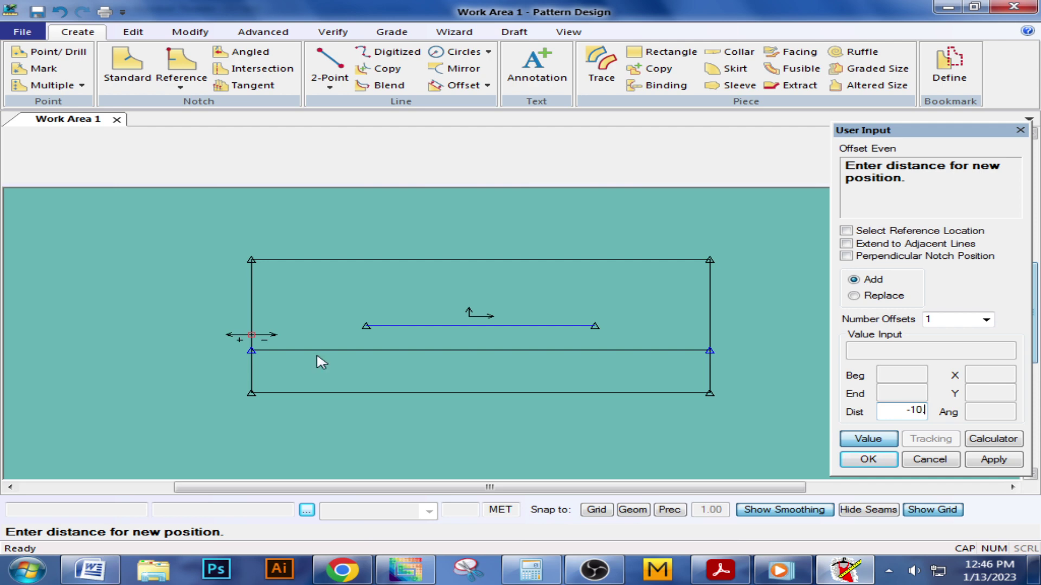
text(.5)
key(Return)
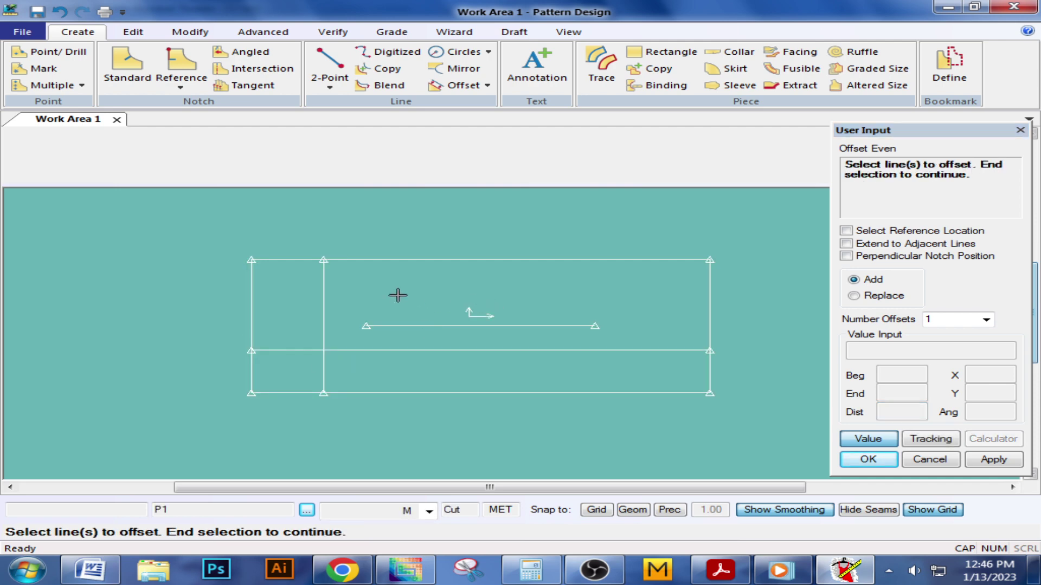
right_click(397, 294)
click(399, 297)
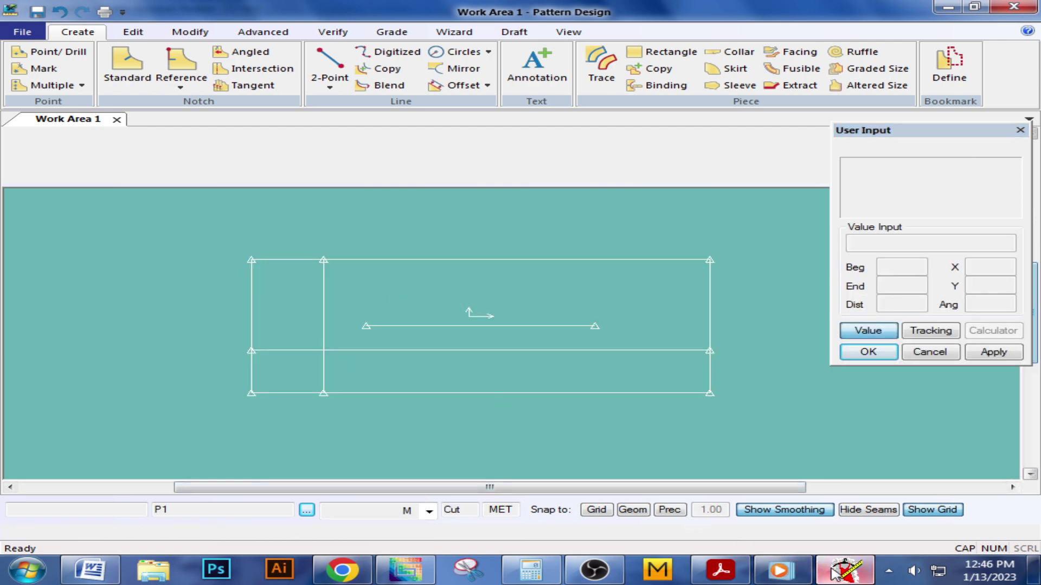
key(alt+Tab)
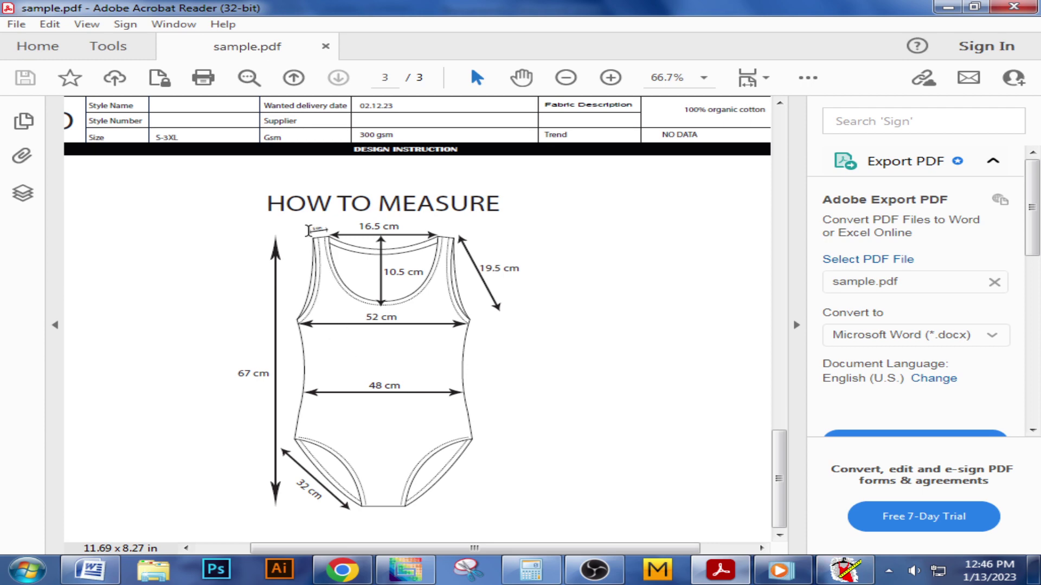
Zoom in on the 5 cm shoulder label in sample.pdf, then return to Pattern Design.
ctrl+scroll(332, 237, up, 4)
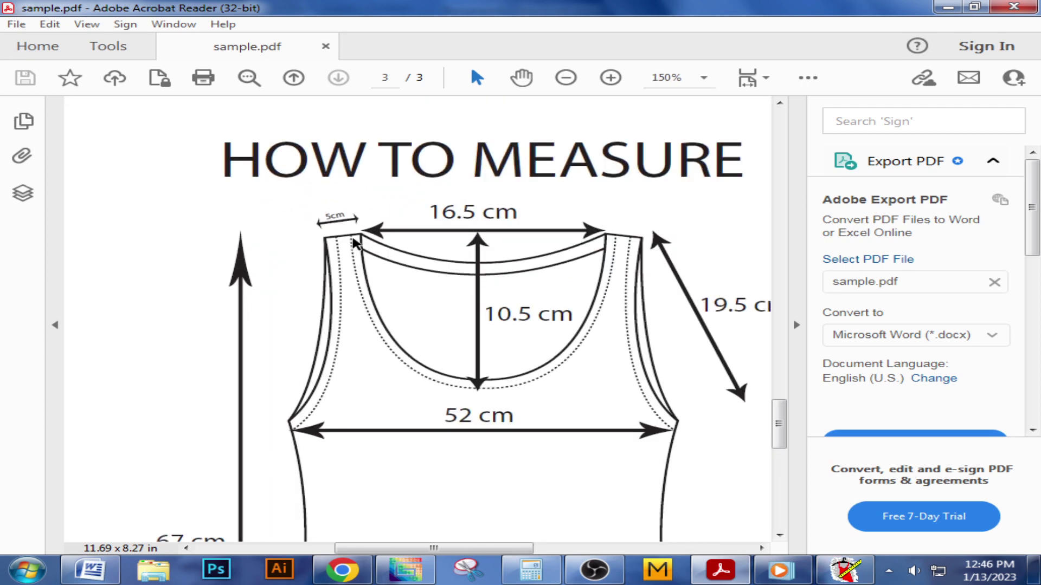
ctrl+scroll(336, 216, up, 4)
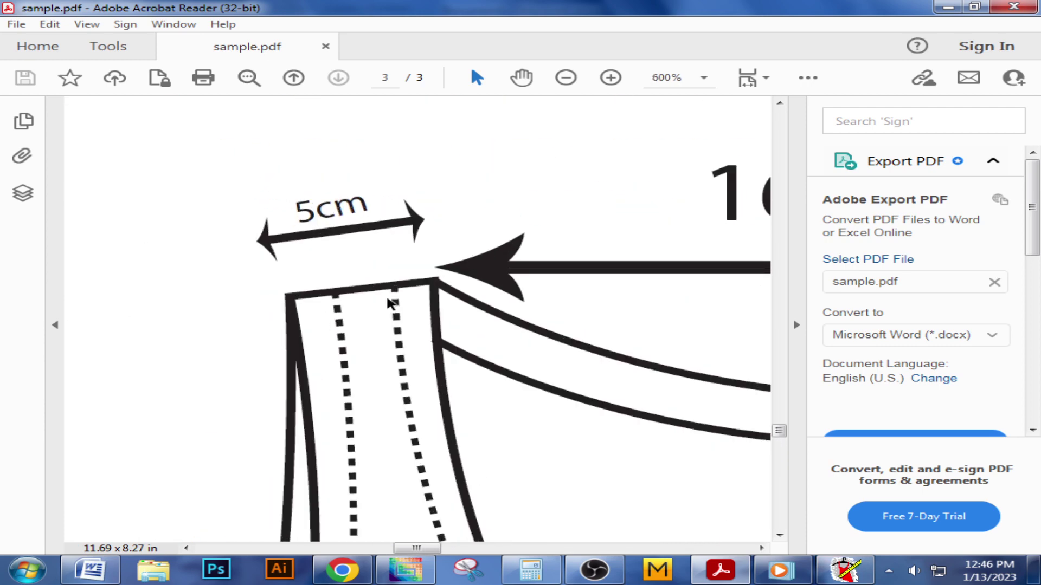
ctrl+scroll(285, 282, down, 4)
ctrl+scroll(285, 281, down, 2)
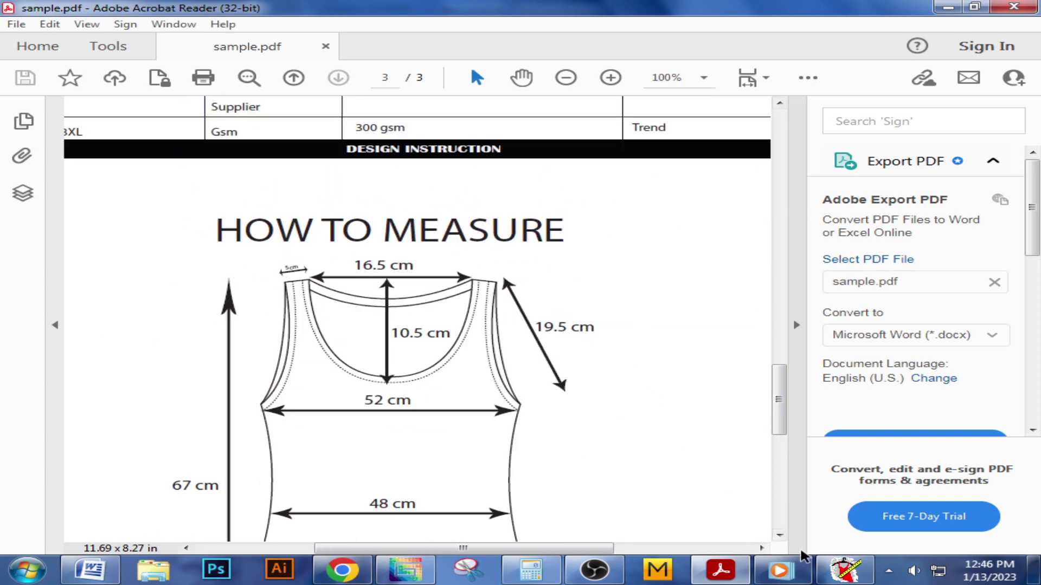
click(845, 570)
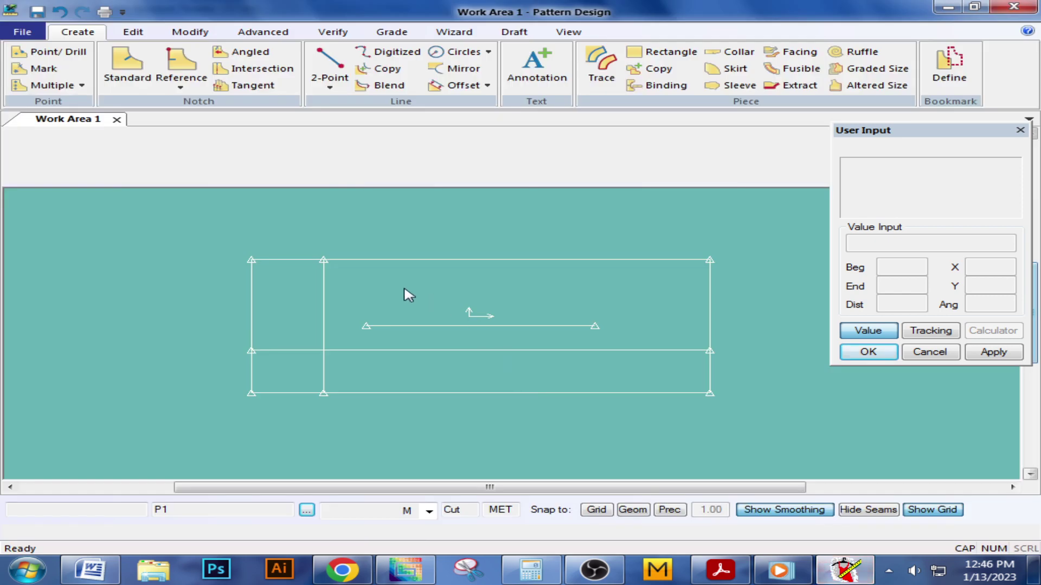
Offset the rectangle's left edge 2.5 inward as a vertical line.
scroll(309, 309, up, 3)
middle_drag(325, 314, 317, 305)
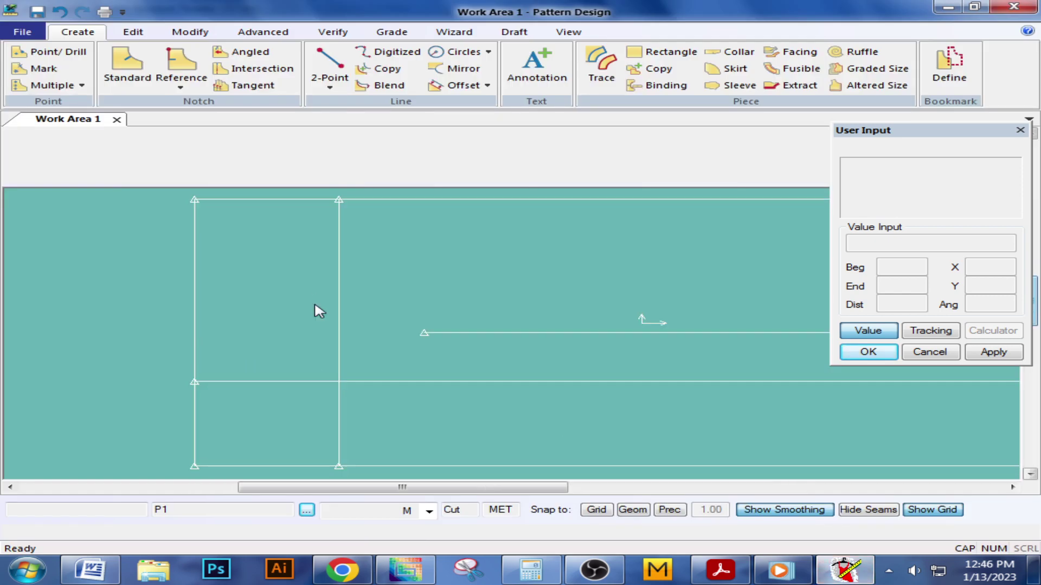
click(457, 85)
click(198, 312)
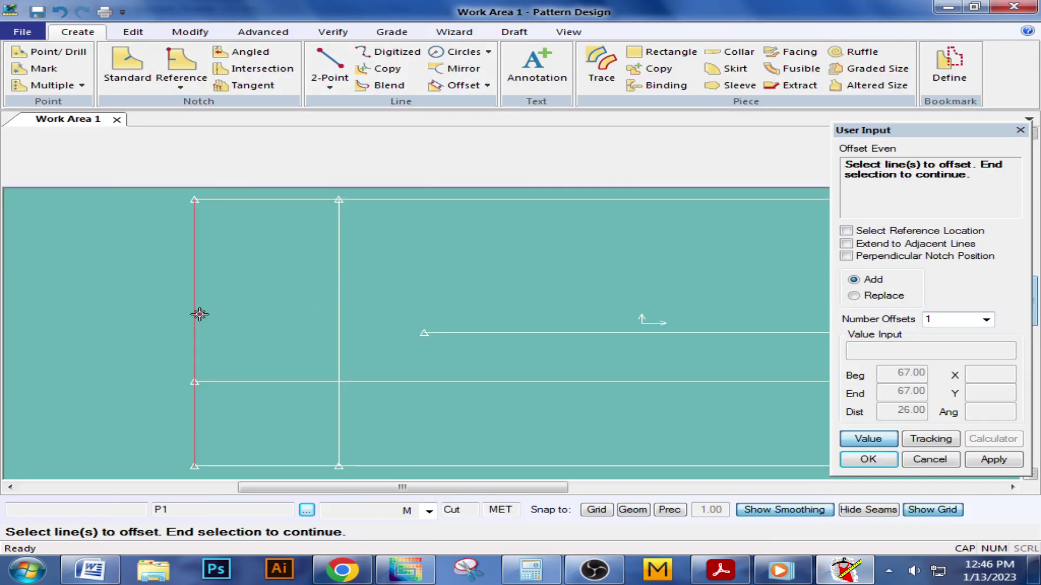
right_click(201, 314)
click(204, 321)
text(-2.5)
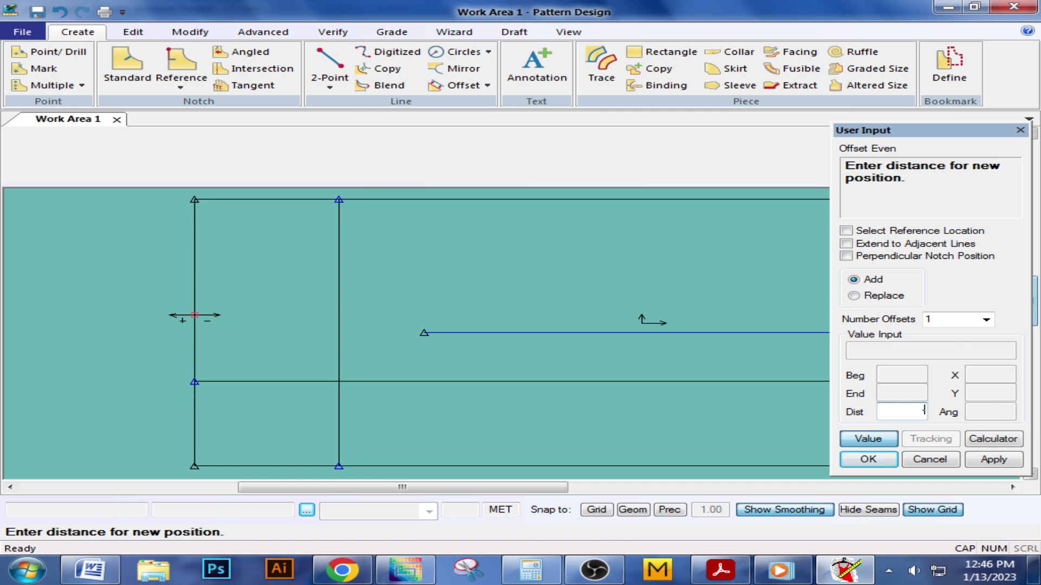
key(Return)
right_click(213, 315)
click(214, 321)
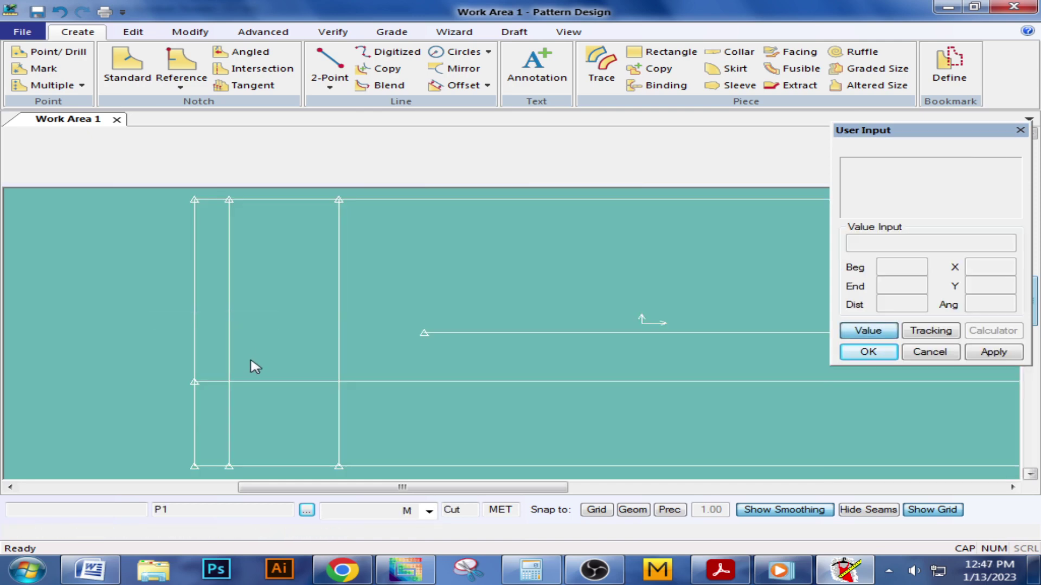
Offset the lower horizontal line 5 units upward with Offset Even.
scroll(255, 363, up, 2)
click(464, 86)
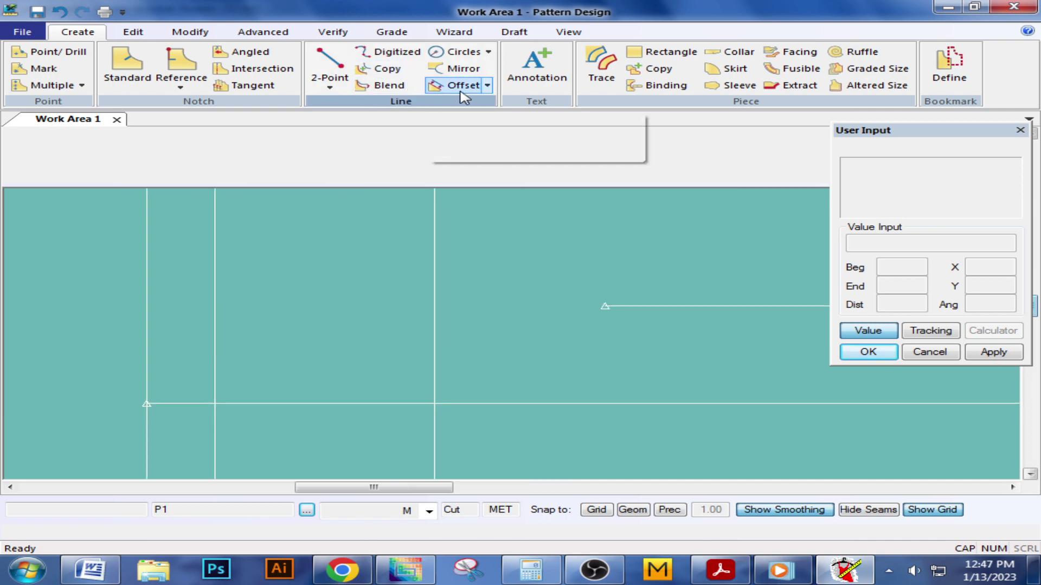
click(461, 130)
click(275, 403)
right_click(208, 397)
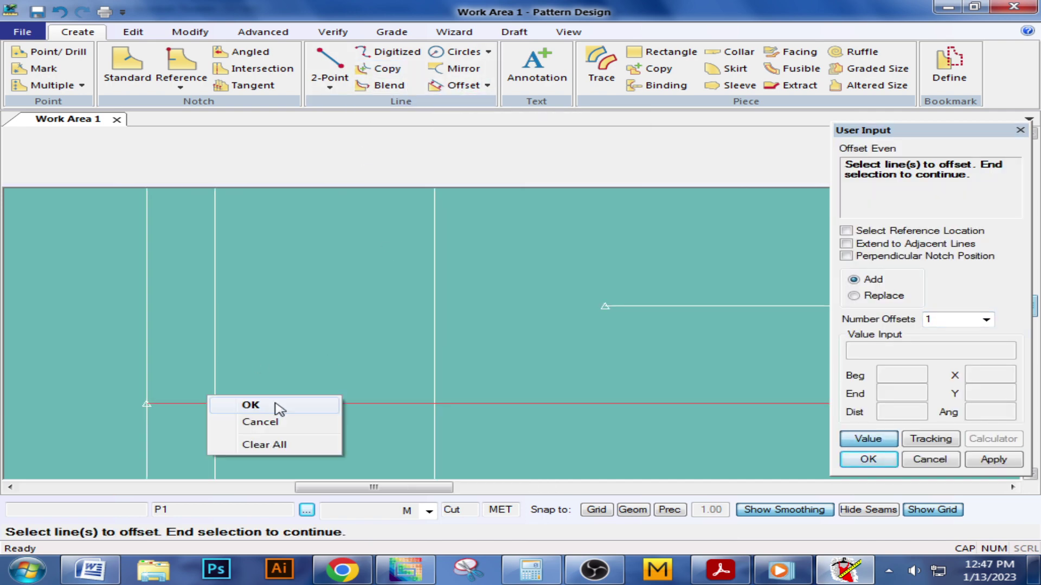
click(276, 407)
text(-5)
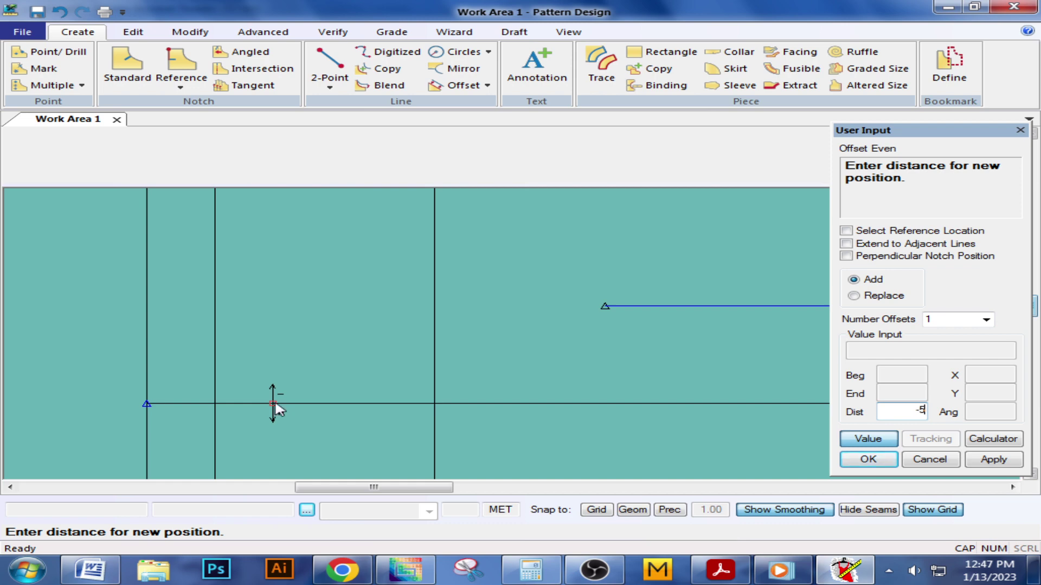
key(Return)
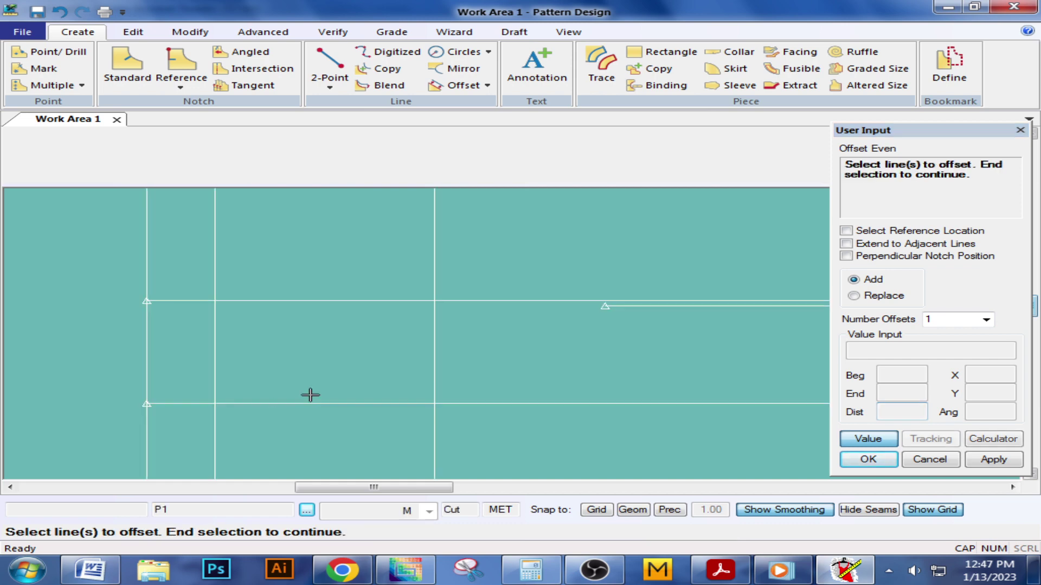
right_click(279, 330)
click(279, 334)
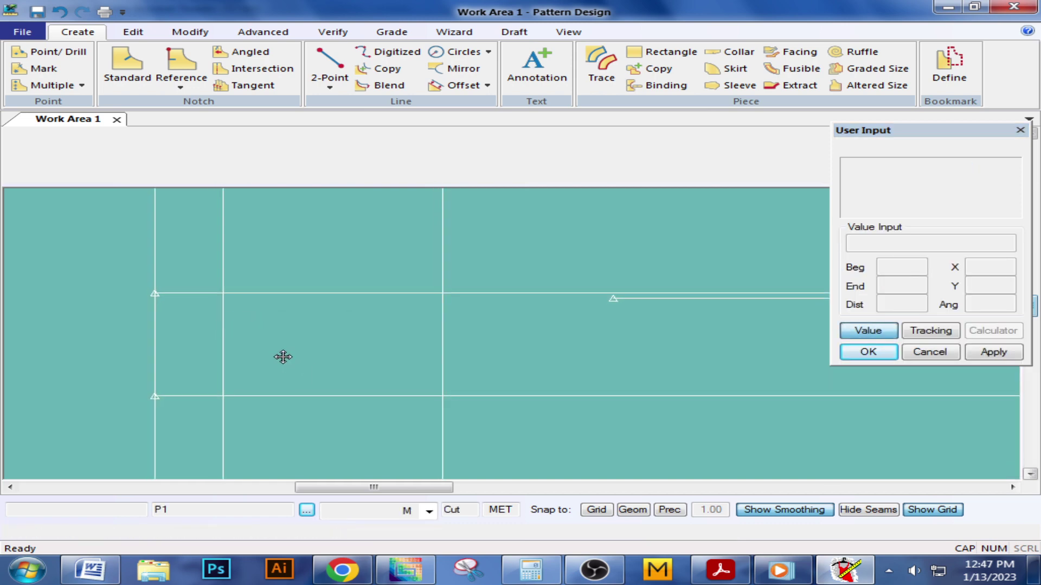
click(330, 82)
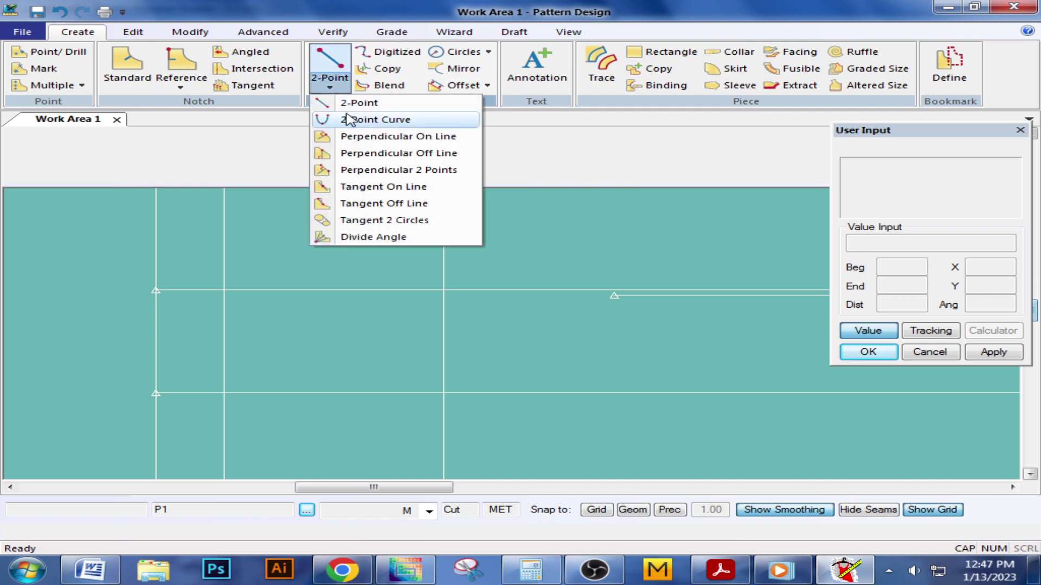
Draw a short slanted line from the 2.5 inset line intersection down to the rectangle's left edge.
click(344, 103)
right_click(659, 218)
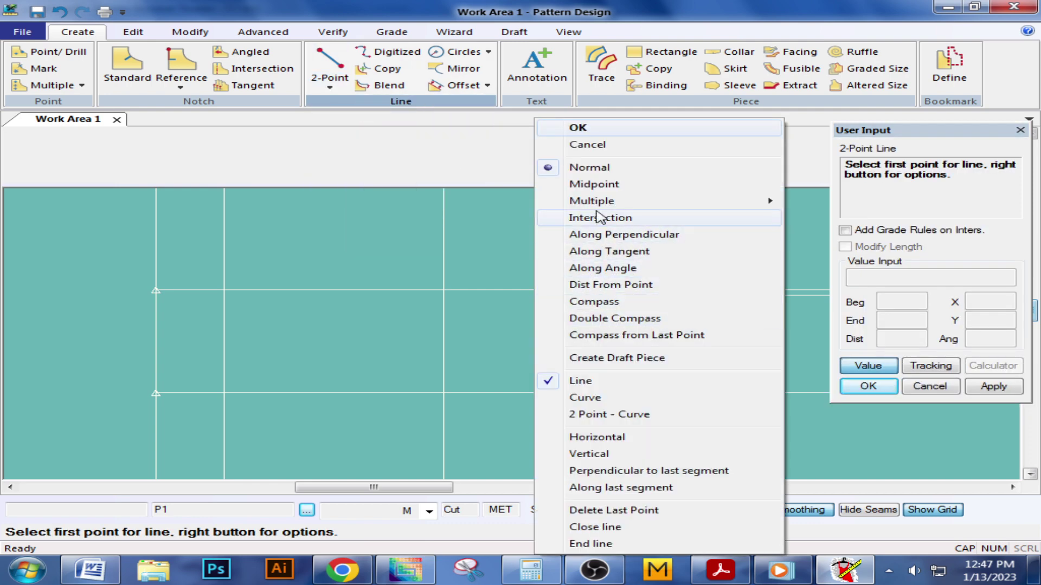
click(626, 218)
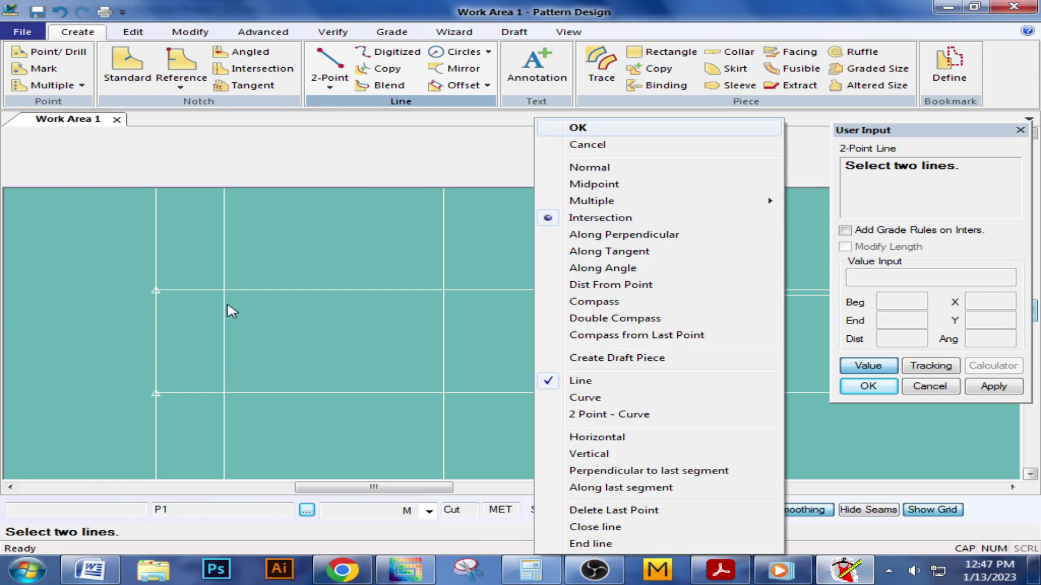
click(228, 305)
right_click(239, 291)
click(171, 385)
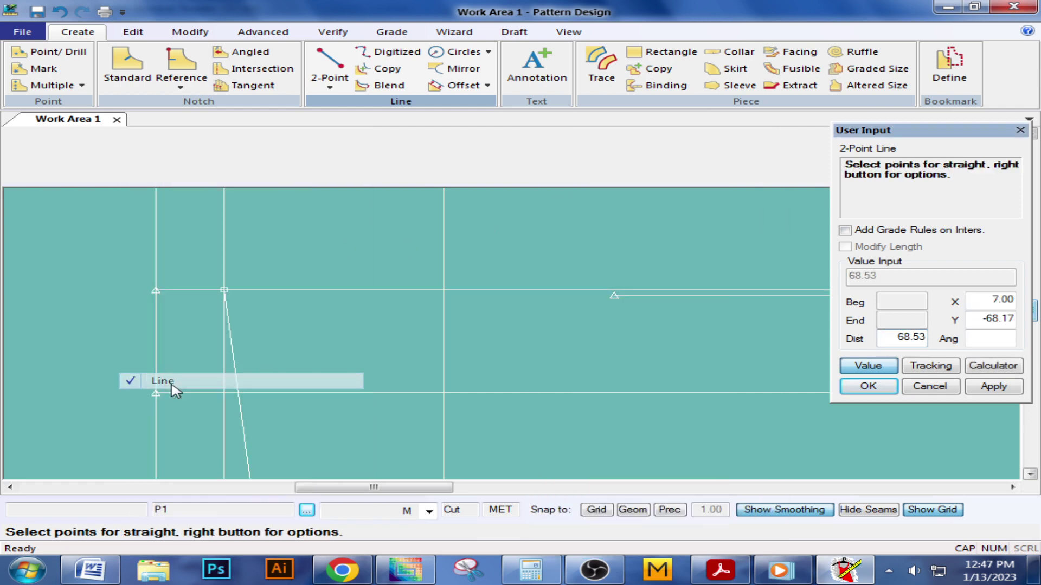
click(862, 370)
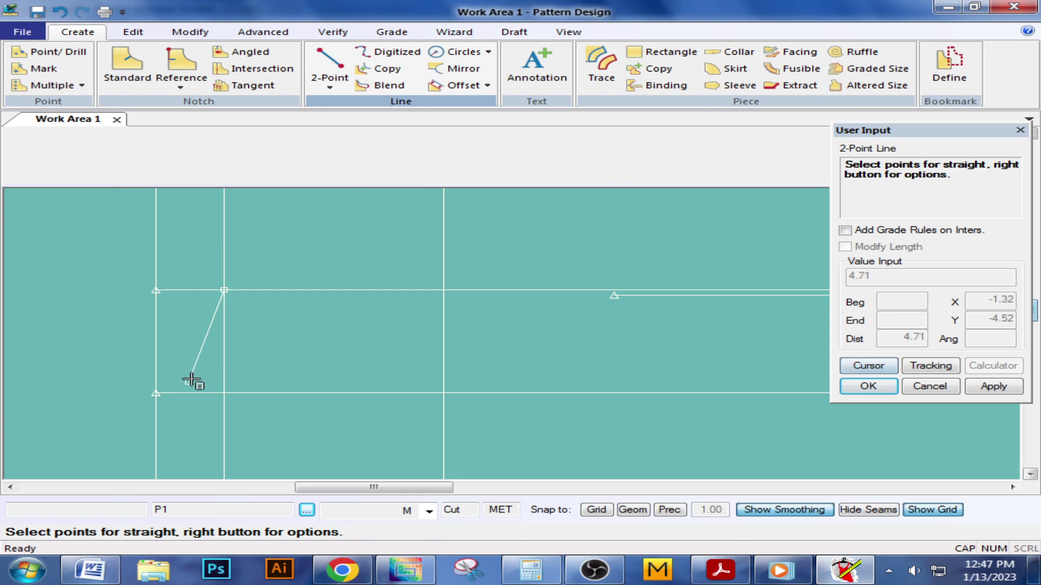
click(156, 393)
right_click(205, 335)
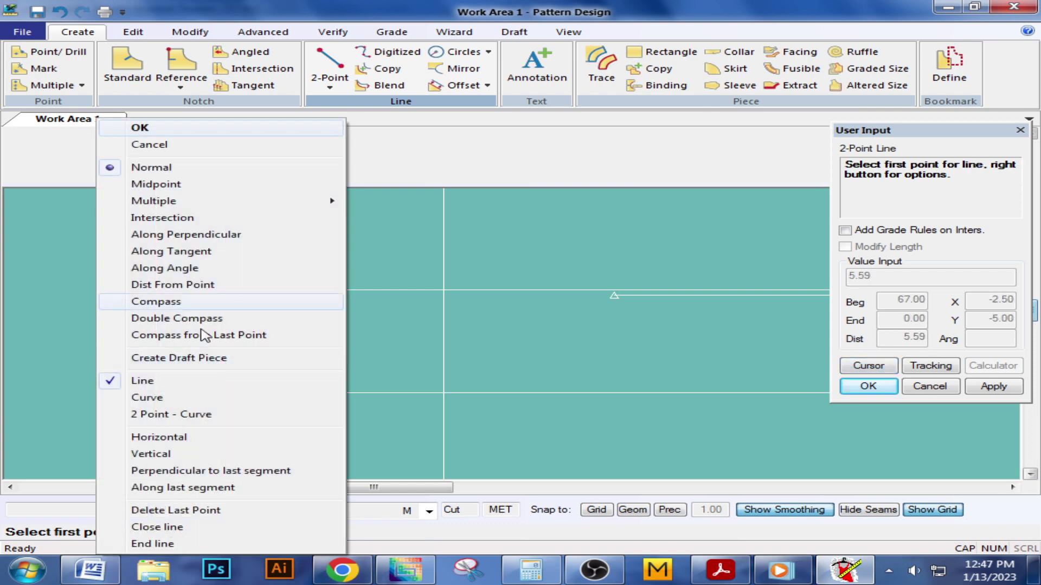
click(140, 131)
Recheck the sample.pdf measurement chart, then return to the pattern.
scroll(206, 320, down, 3)
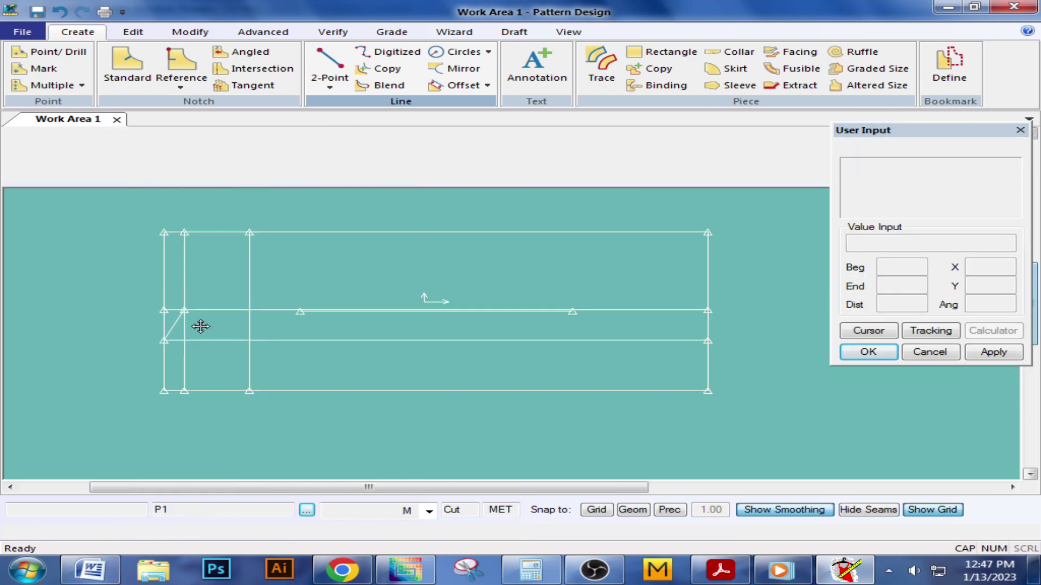
scroll(242, 349, up, 2)
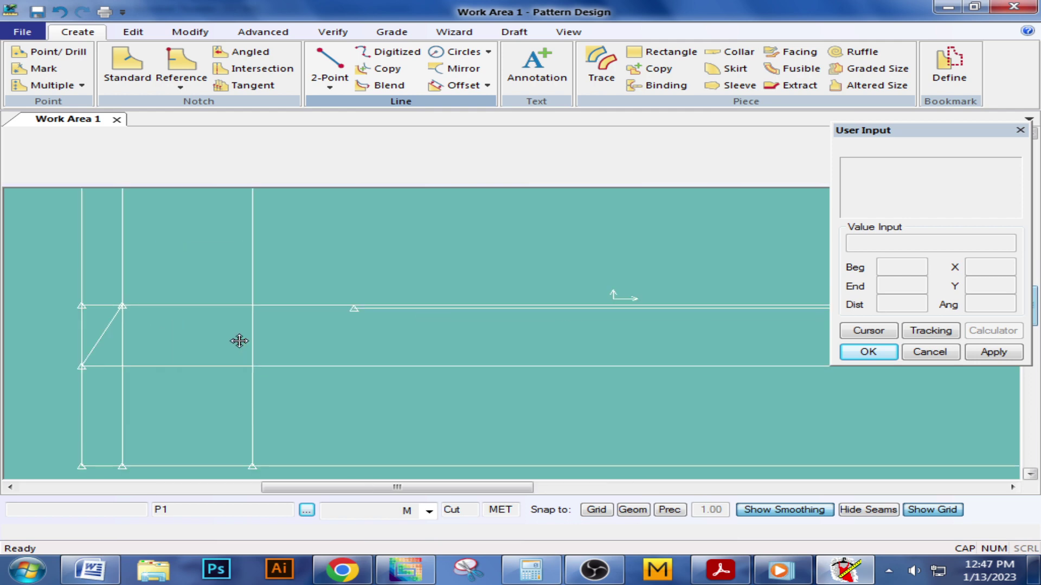
scroll(239, 341, down, 2)
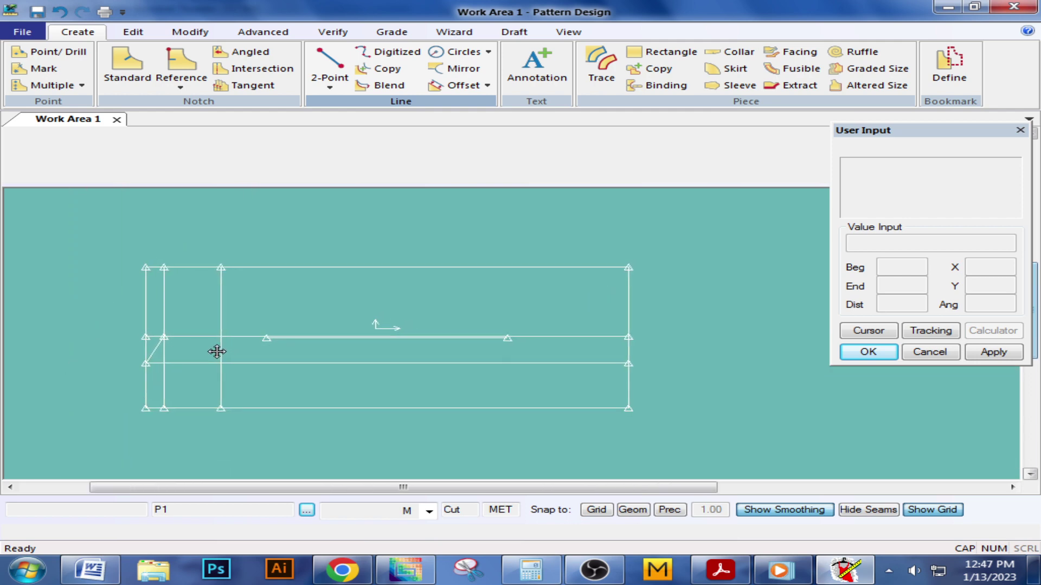
scroll(233, 347, up, 1)
scroll(248, 339, down, 1)
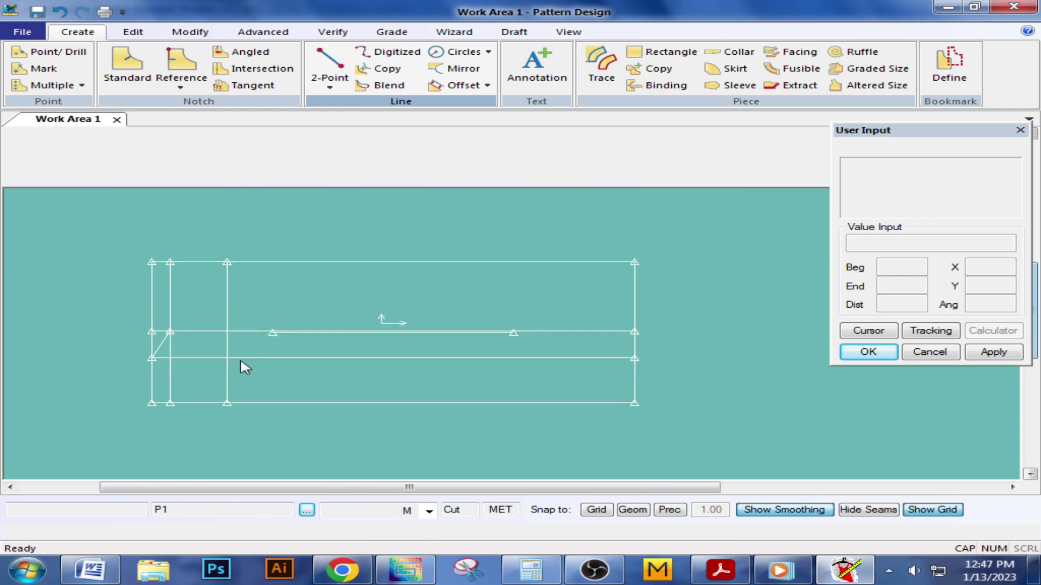
click(837, 570)
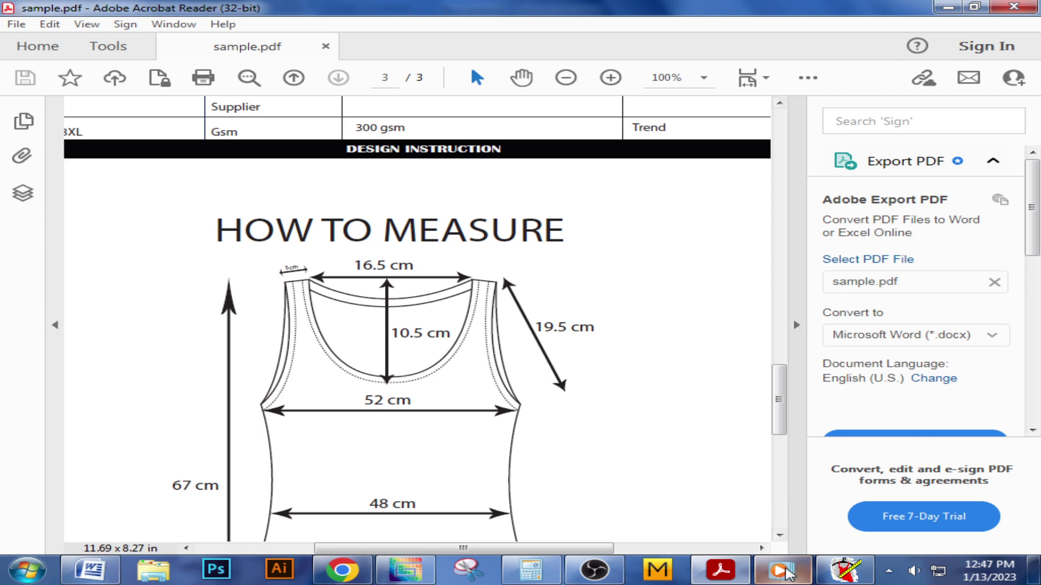
click(840, 572)
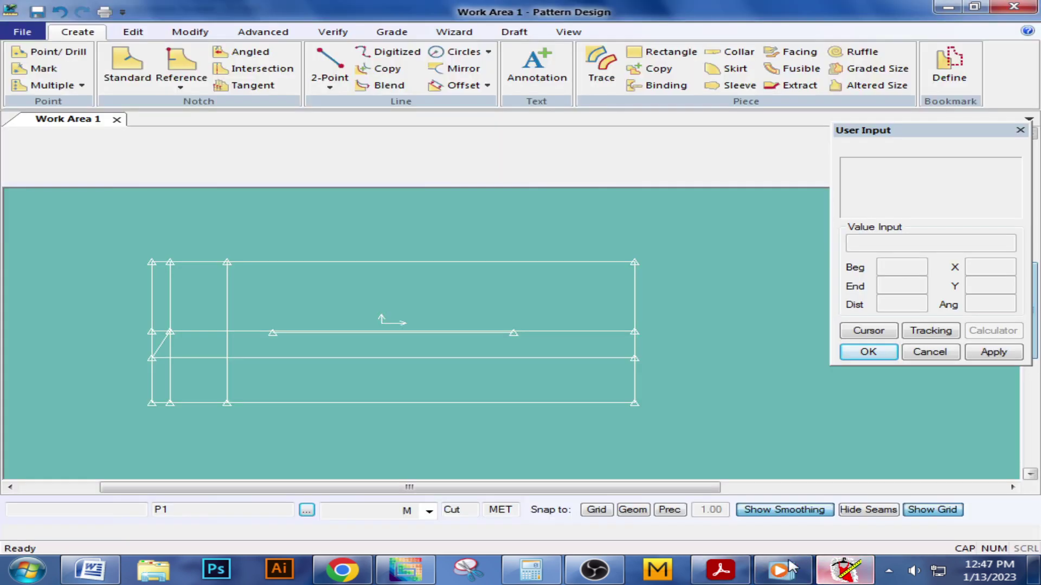
Start a two-point curve where a 19.5 compass arc from the slanted line's top meets the top edge.
scroll(294, 311, up, 3)
scroll(369, 323, down, 2)
scroll(358, 309, down, 1)
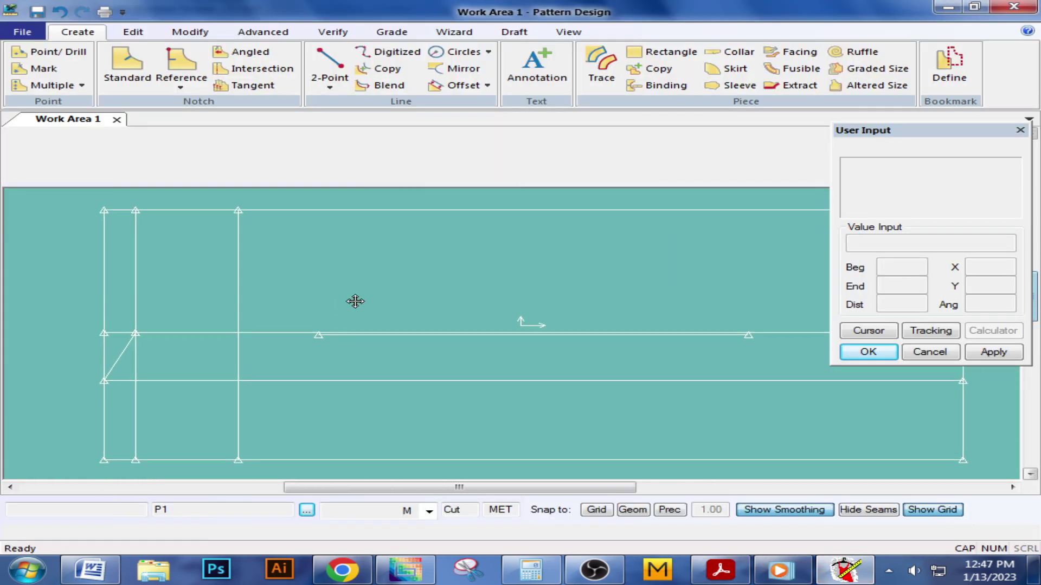
scroll(347, 295, down, 1)
scroll(314, 307, down, 1)
scroll(309, 308, down, 1)
middle_drag(308, 308, 303, 322)
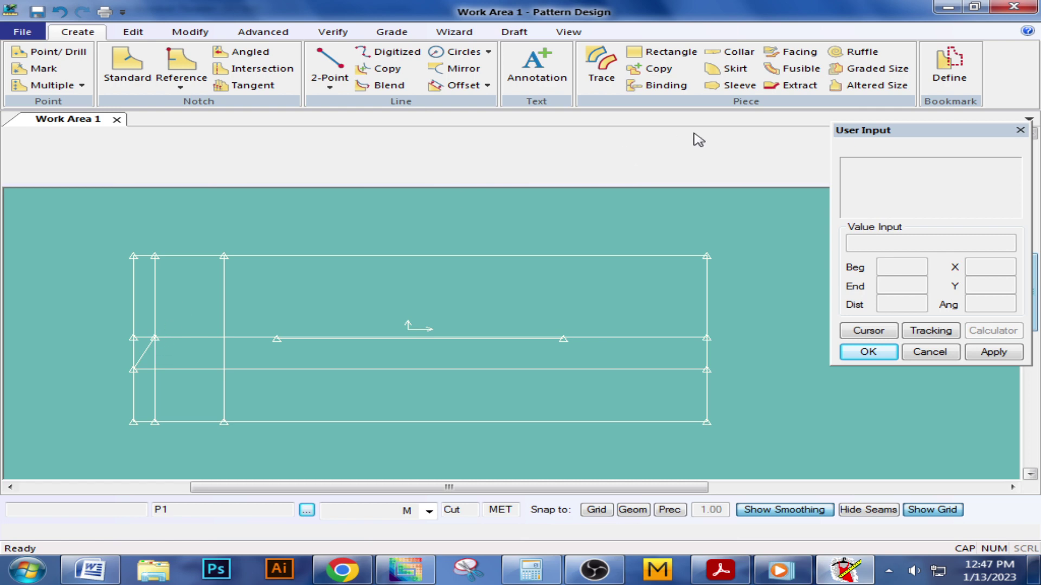
click(330, 83)
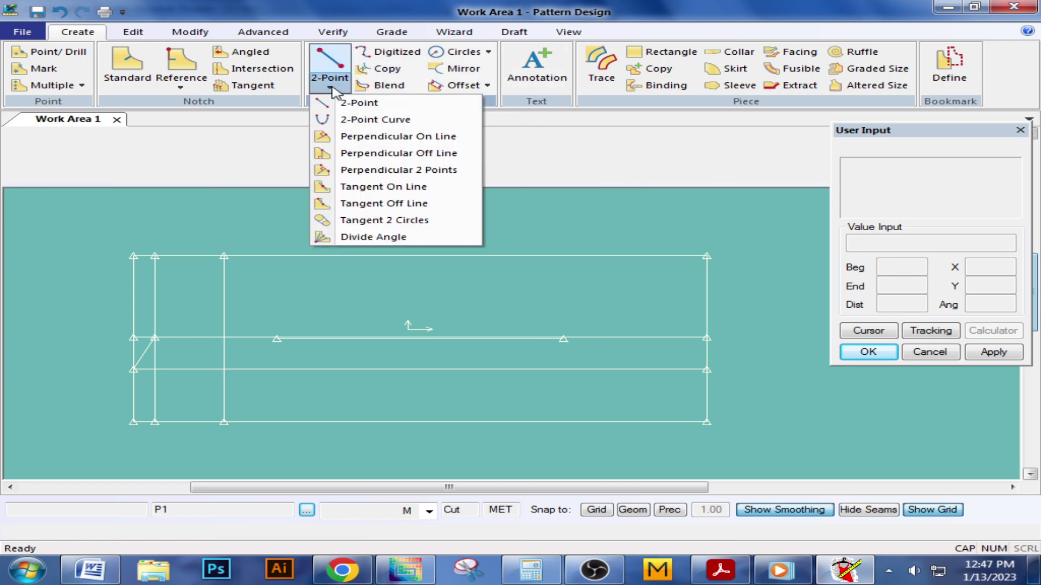
click(358, 120)
right_click(511, 249)
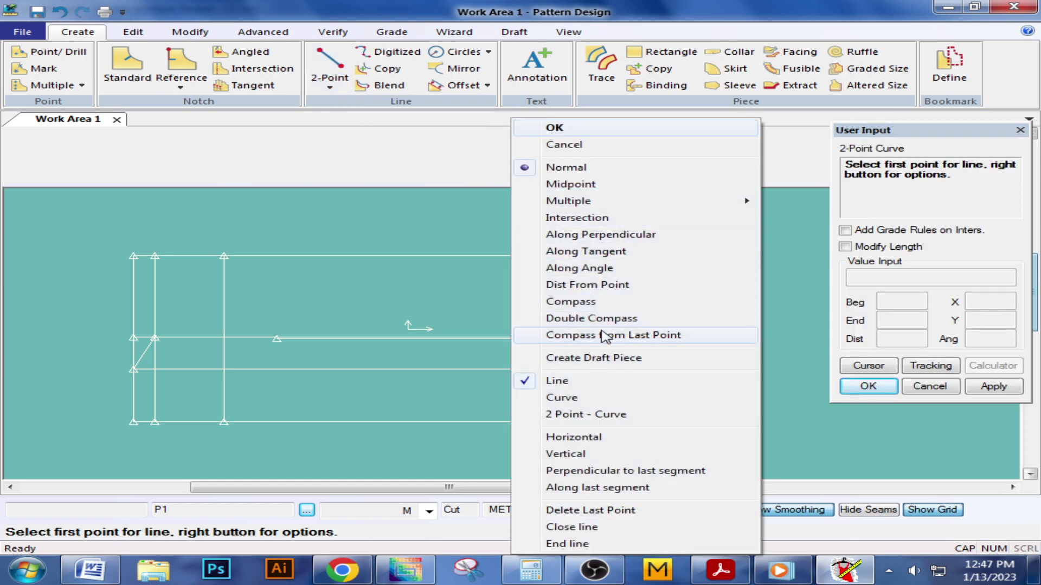
click(547, 302)
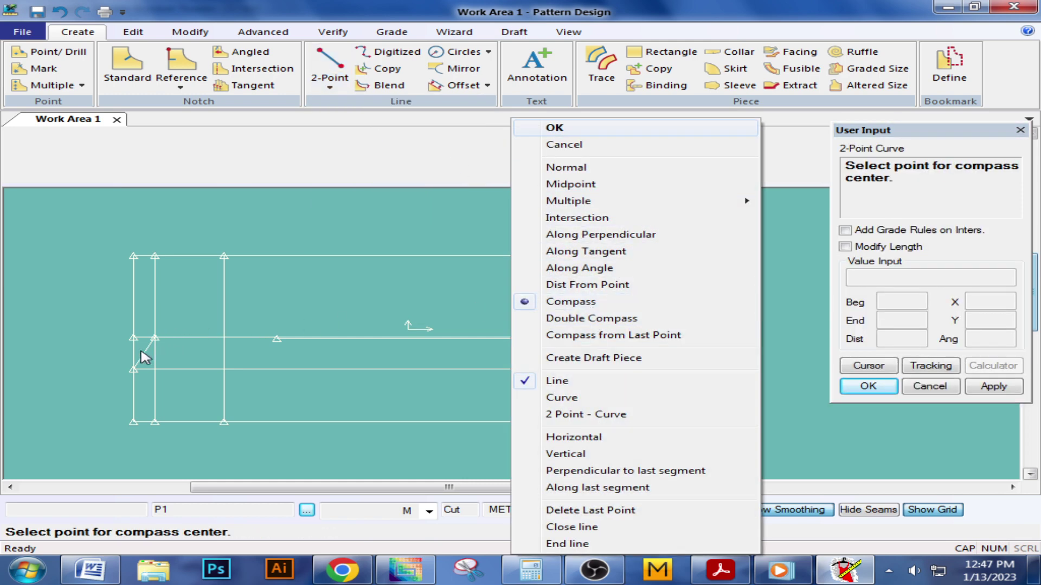
click(156, 338)
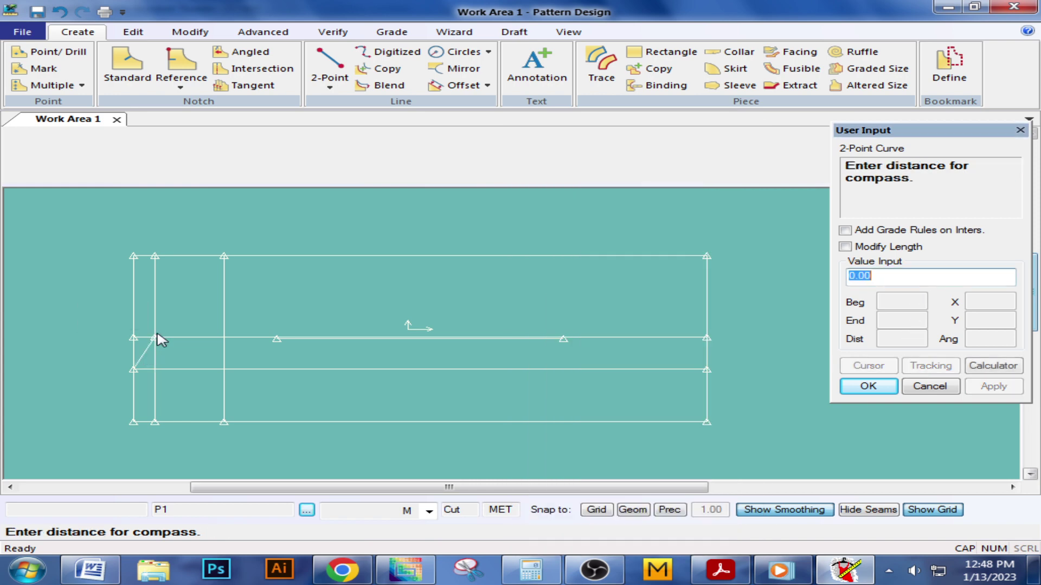
text(19.5)
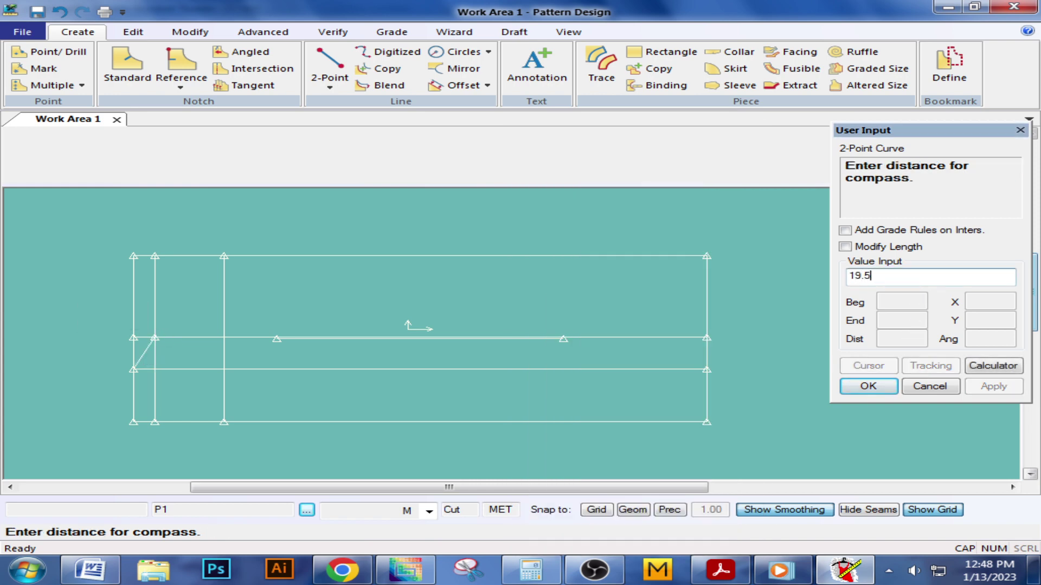
key(Return)
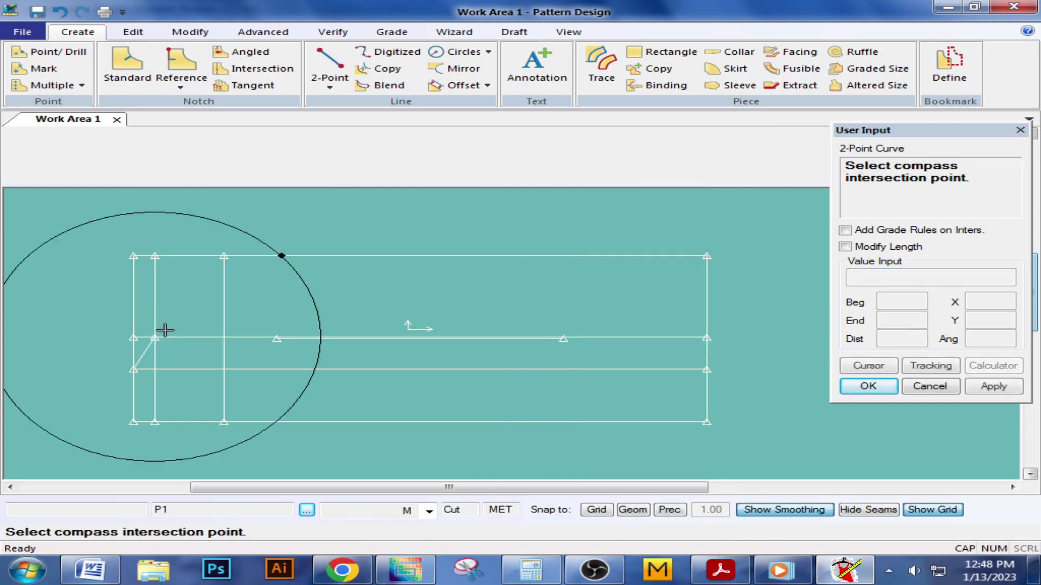
click(282, 255)
End the curve at the slanted line's top and bow it into a rounded neckline.
right_click(282, 256)
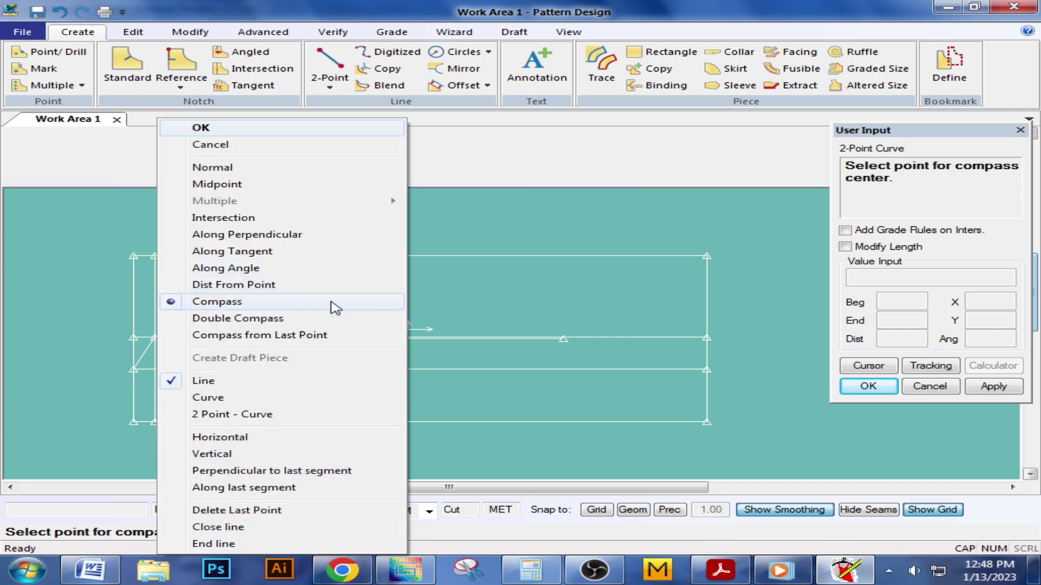
click(201, 416)
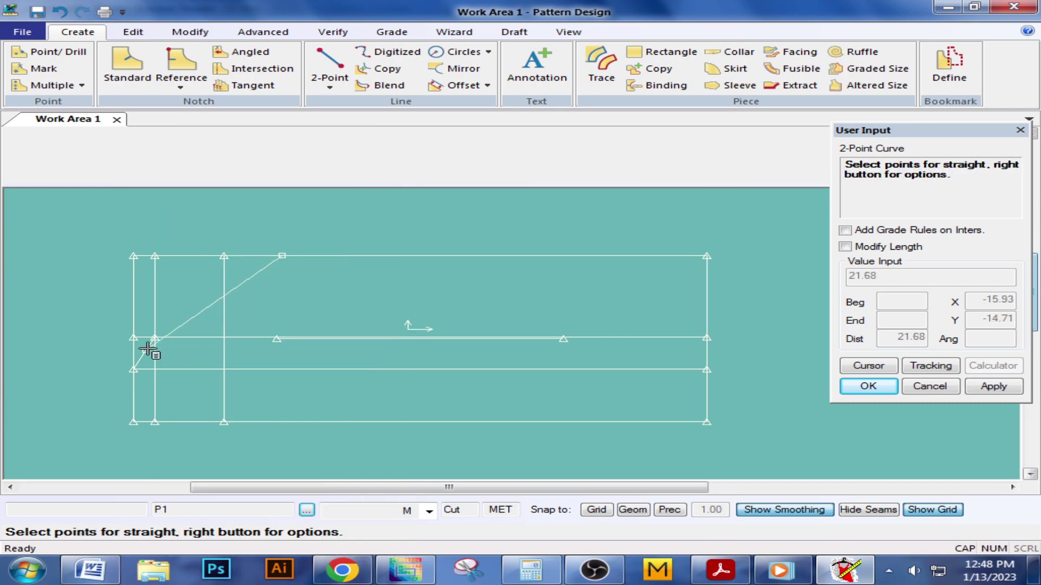
click(155, 338)
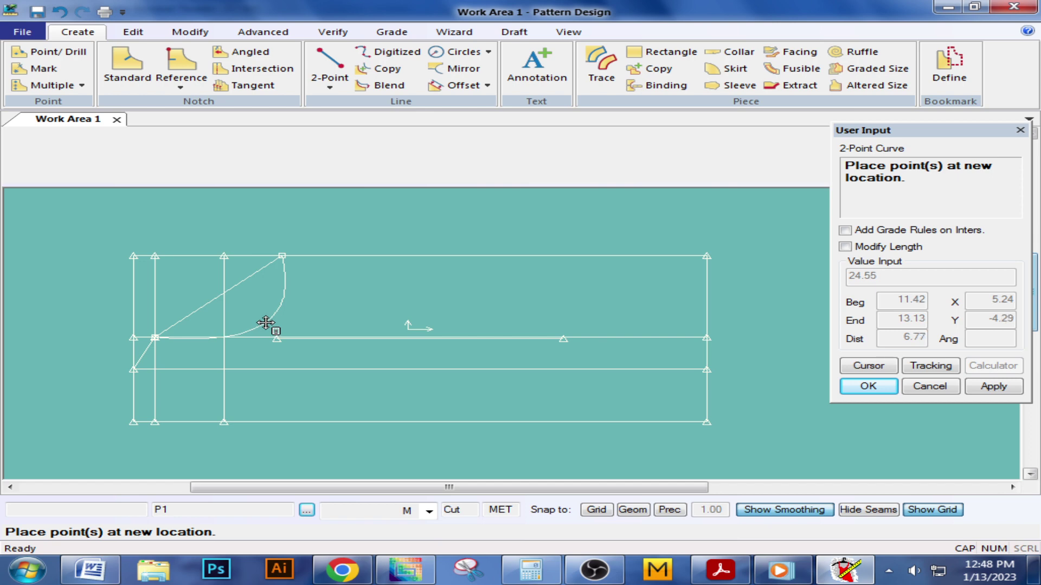
click(266, 323)
right_click(248, 302)
click(157, 134)
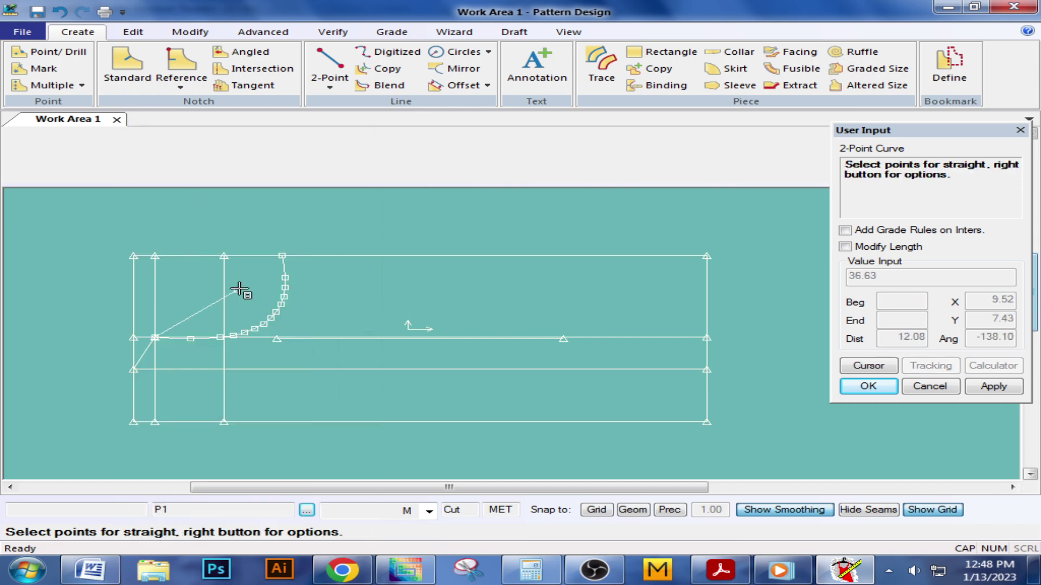
right_click(239, 290)
click(158, 130)
right_click(258, 309)
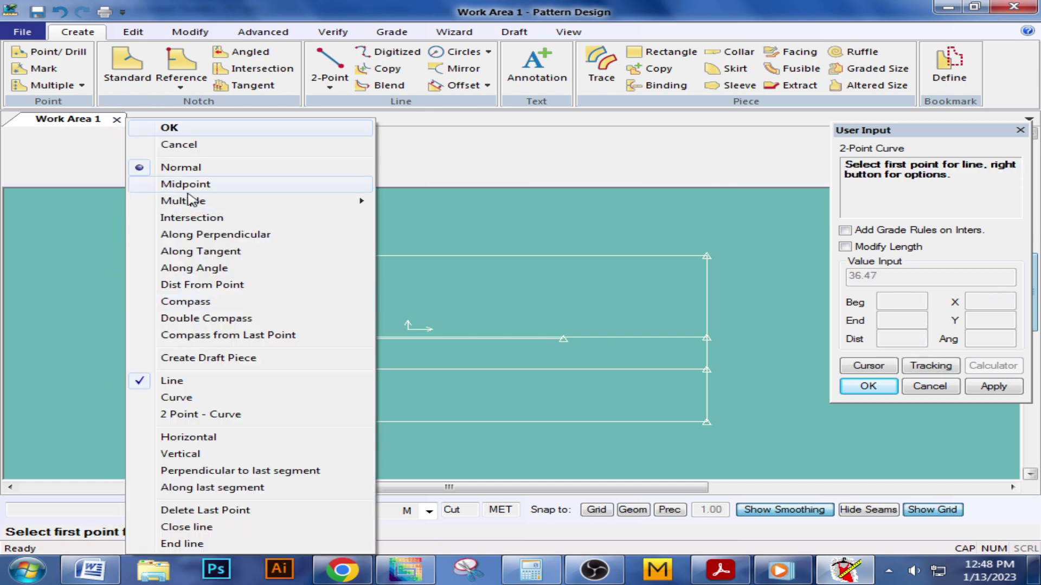
click(163, 130)
scroll(318, 345, up, 2)
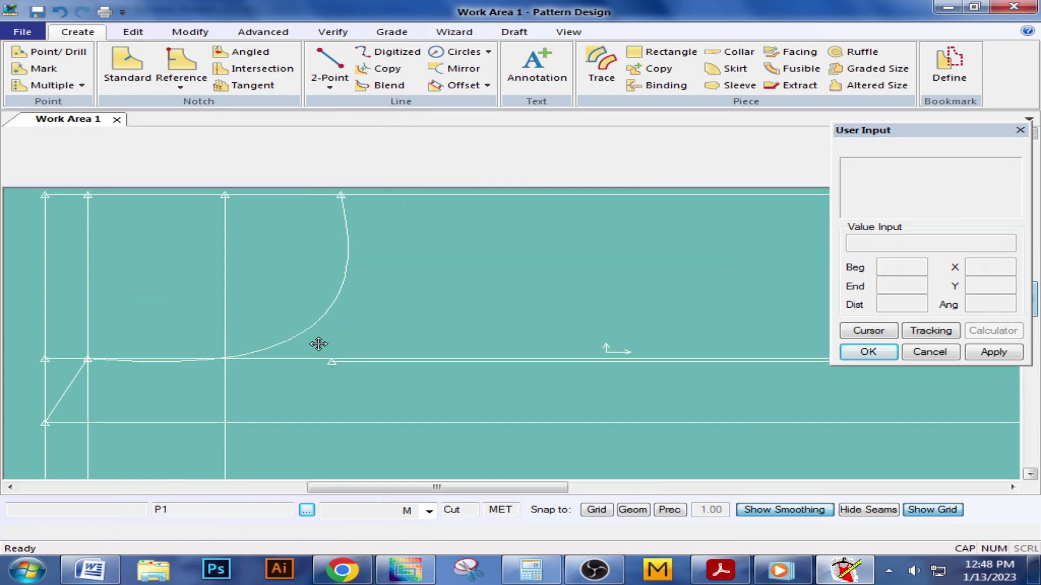
click(330, 84)
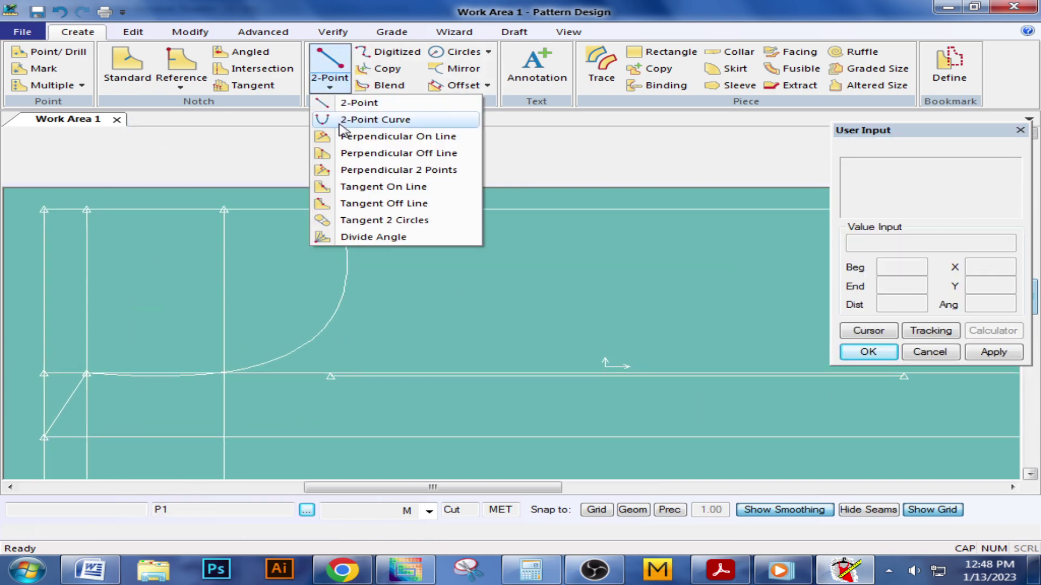
Draw a second curve inside the neckline, from its top to its lower end, forming a crescent band.
click(374, 120)
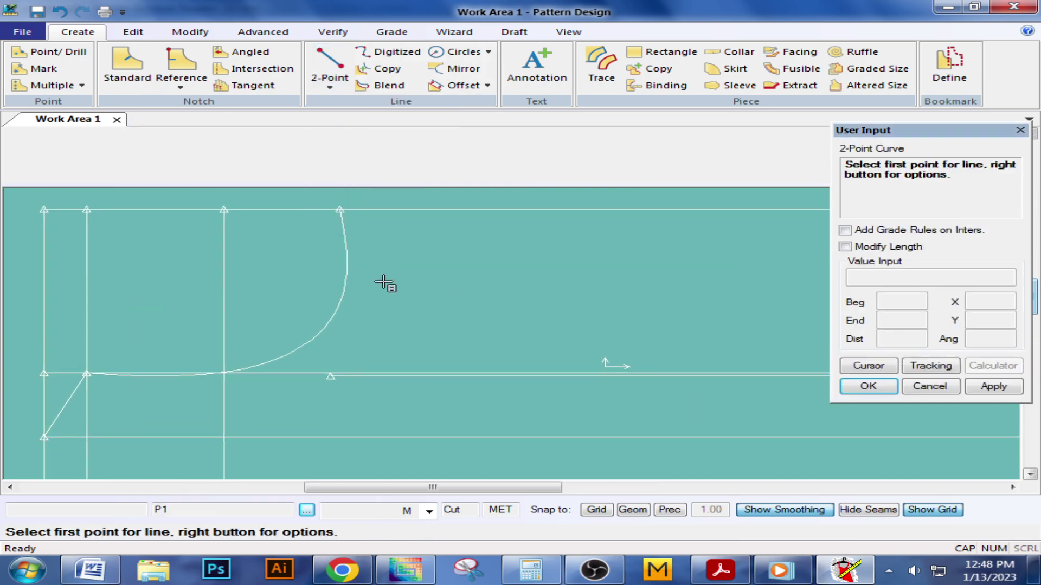
click(333, 209)
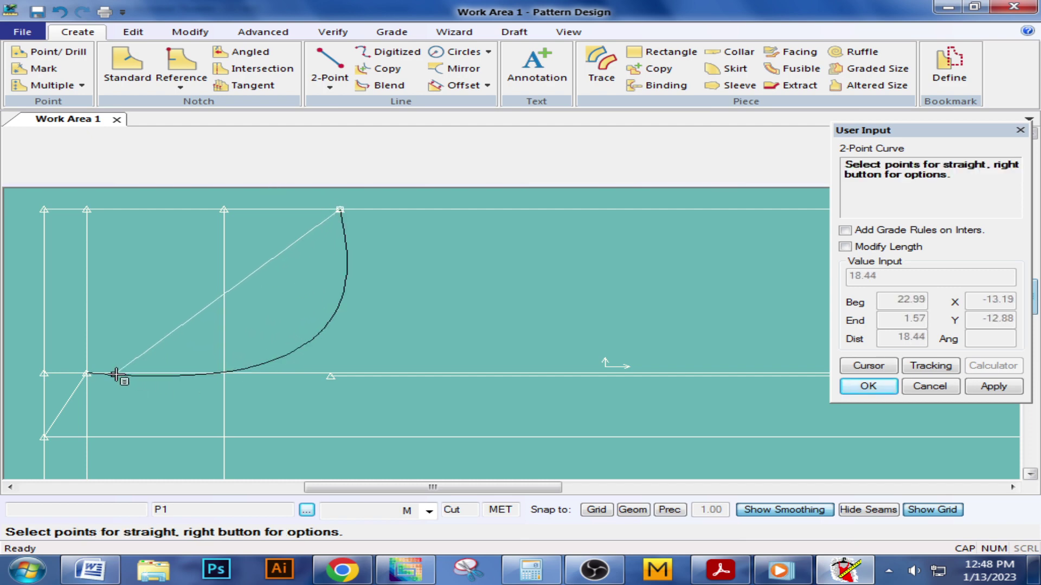
click(87, 373)
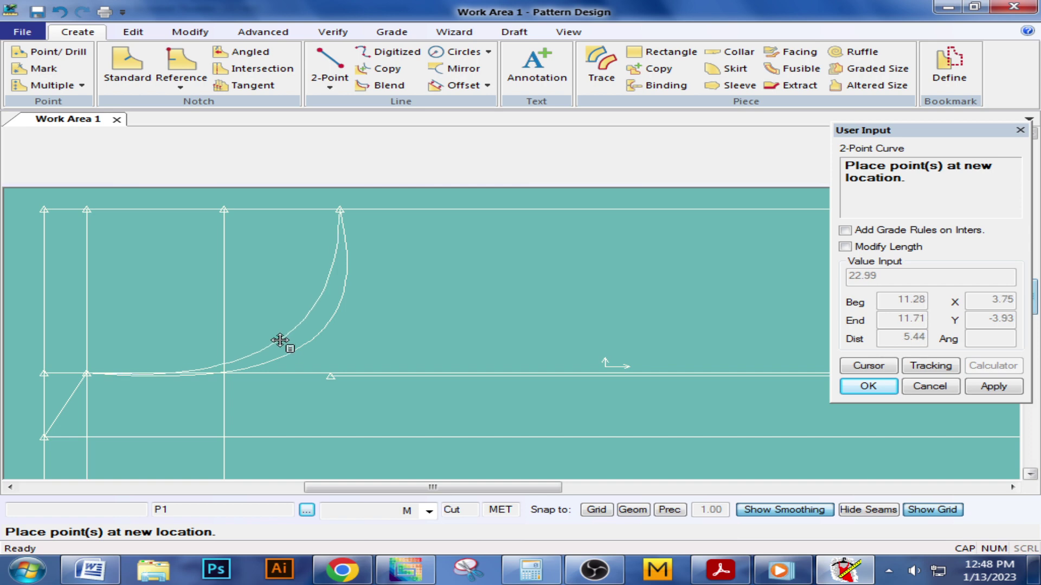
click(279, 341)
right_click(280, 342)
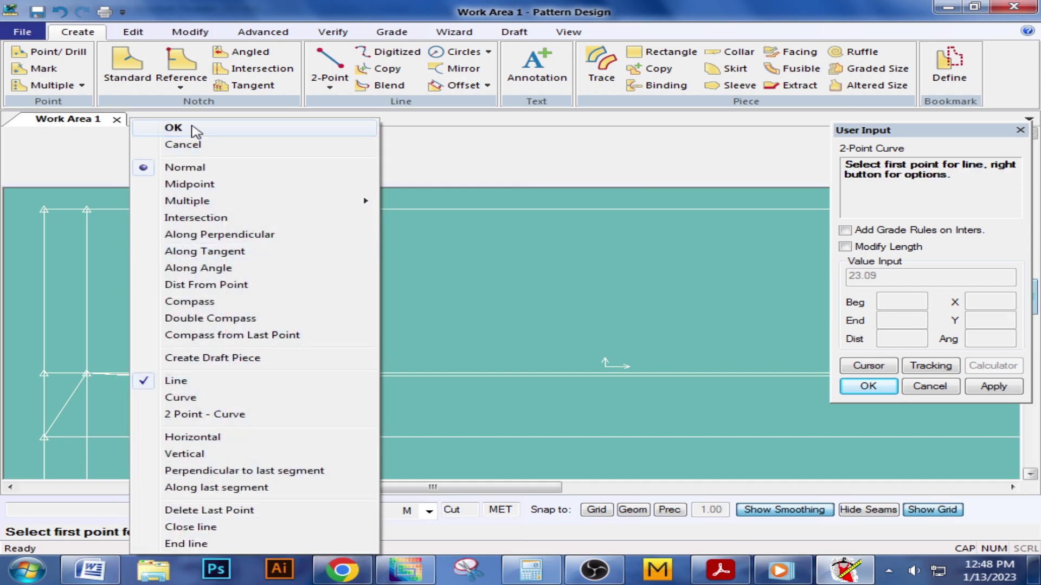
click(168, 133)
Bring the sample.pdf measurement sheet back up.
scroll(303, 324, down, 3)
middle_drag(303, 324, 269, 313)
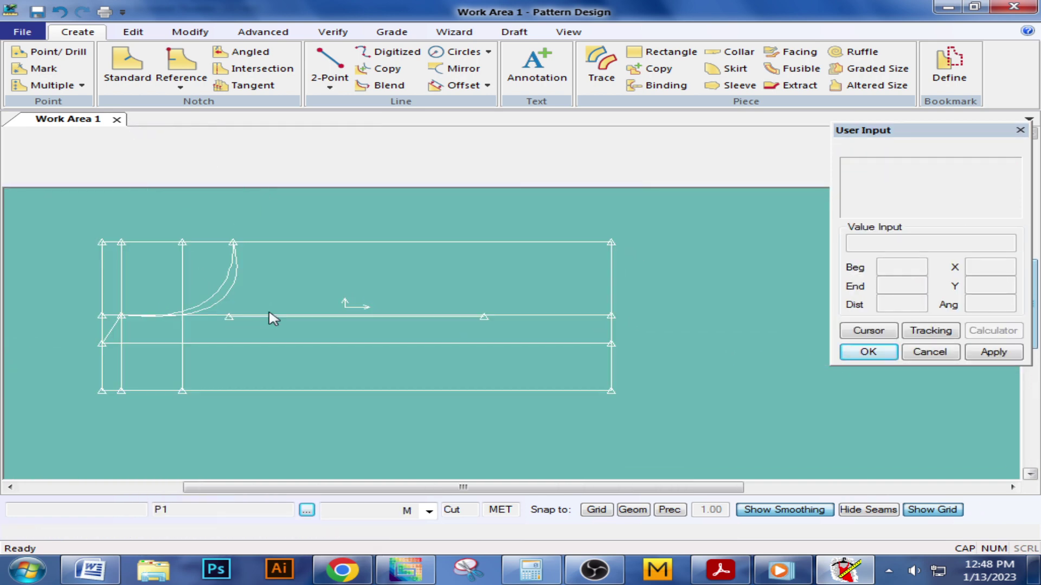
click(720, 569)
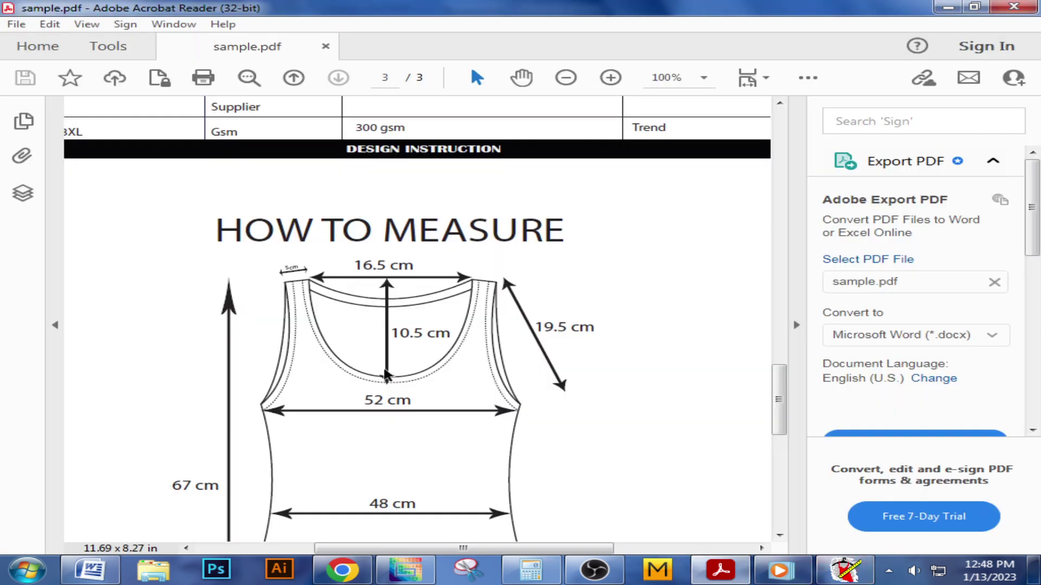
Find the 48 cm width on the bodysuit sketch and halve it to 24 in Calculator.
scroll(436, 383, down, 3)
scroll(435, 383, down, 2)
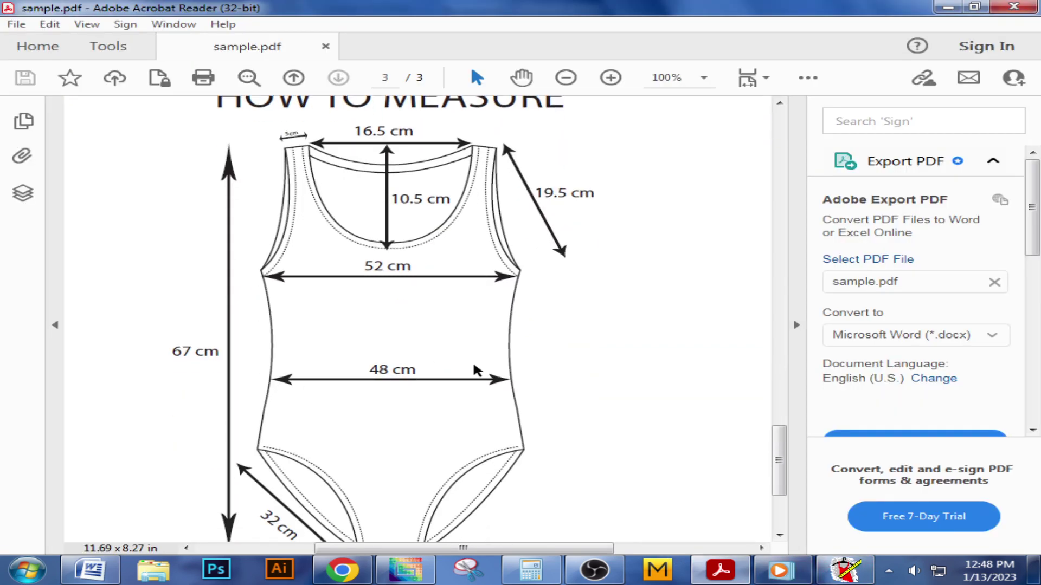
scroll(490, 388, down, 1)
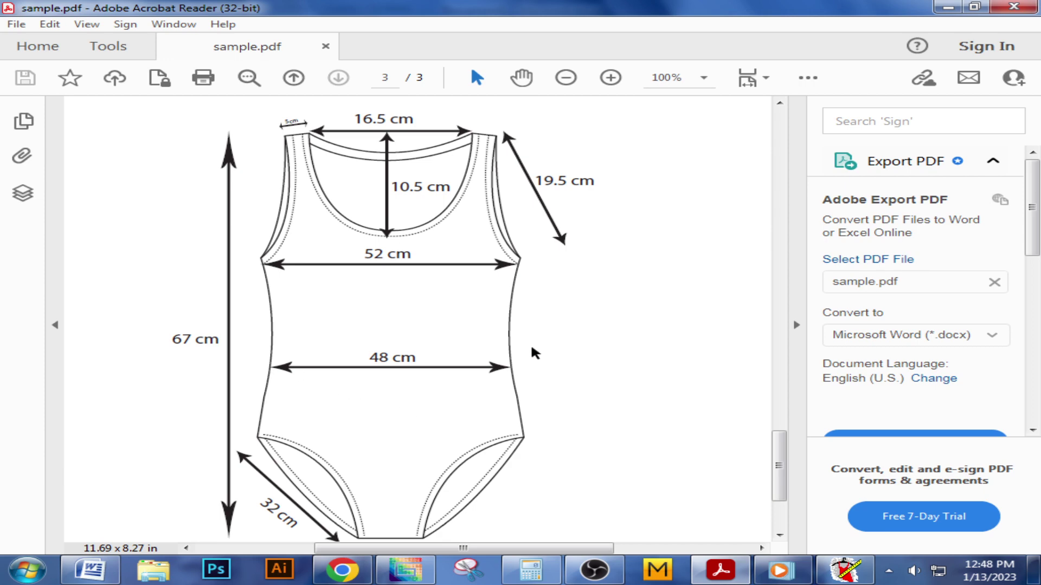
click(531, 569)
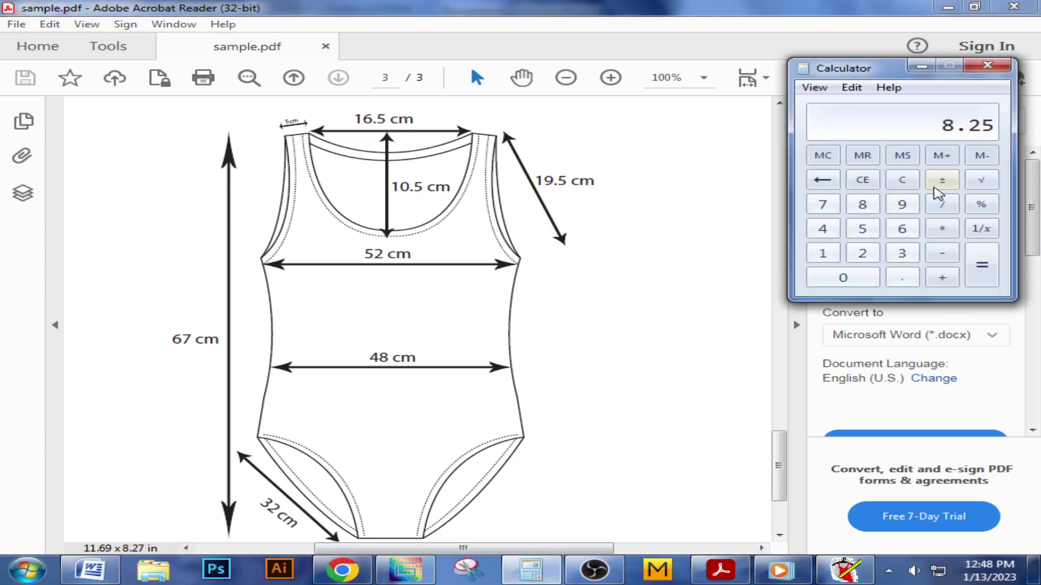
click(902, 180)
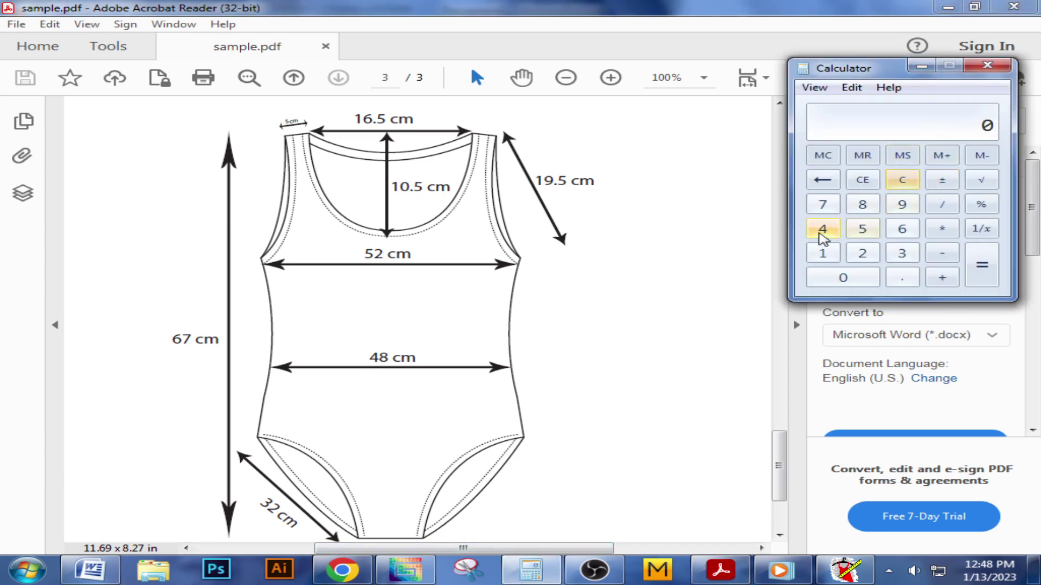
click(822, 229)
click(862, 205)
click(943, 208)
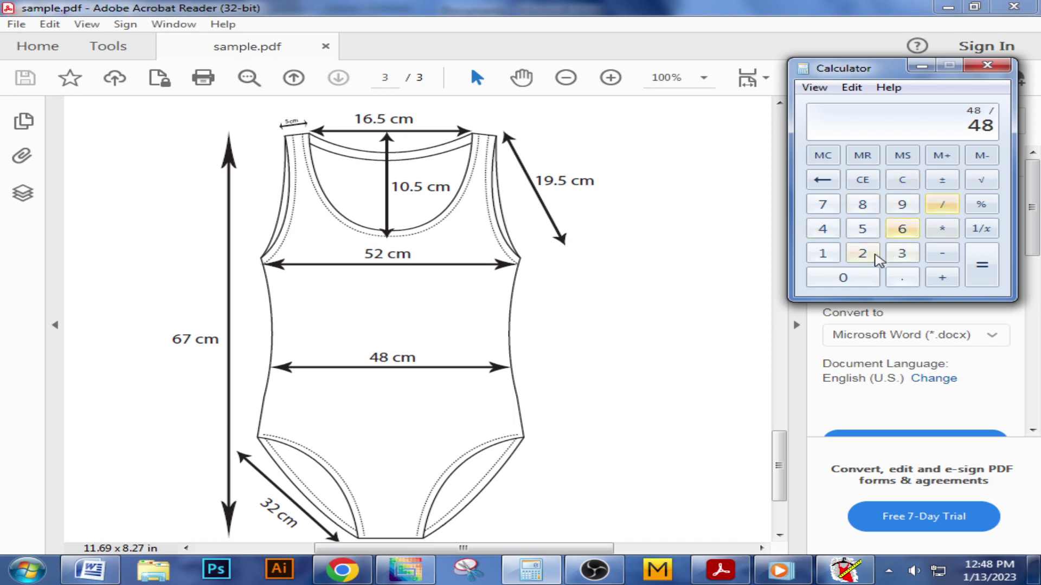
click(862, 253)
click(981, 264)
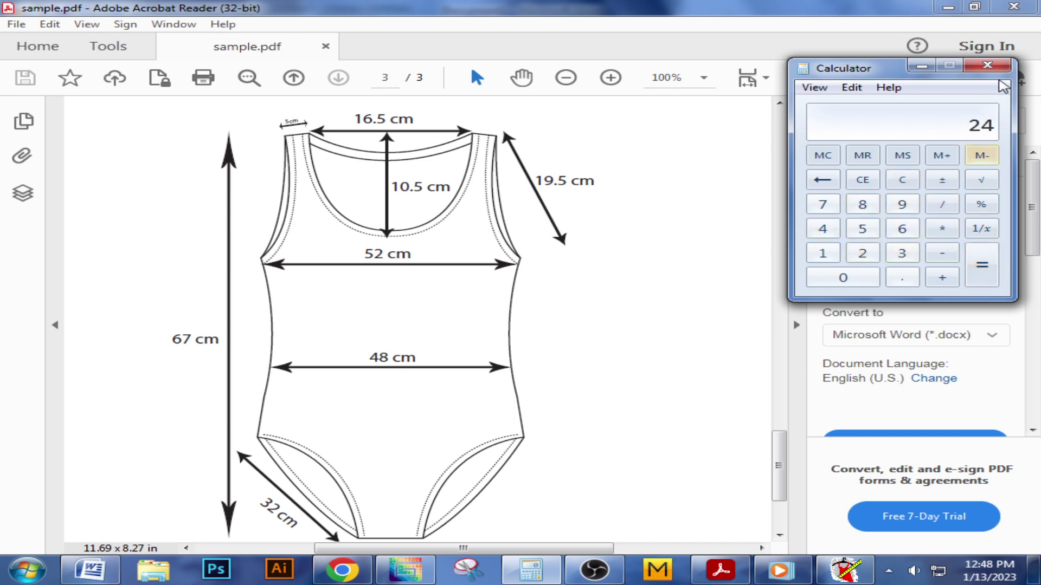
click(987, 65)
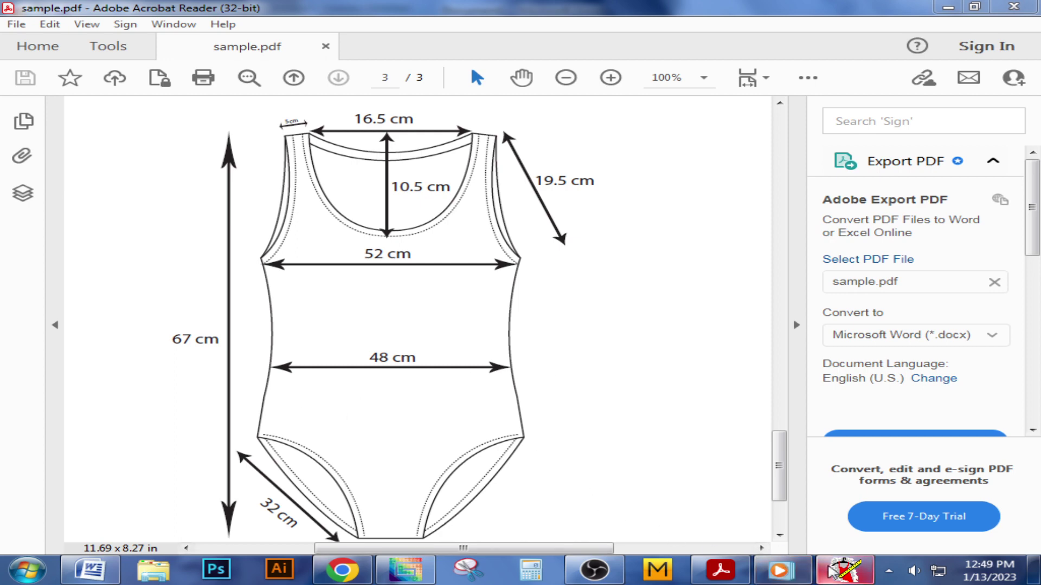
Offset the rectangle's right edge by -30 to add a vertical line 30 inward.
click(846, 569)
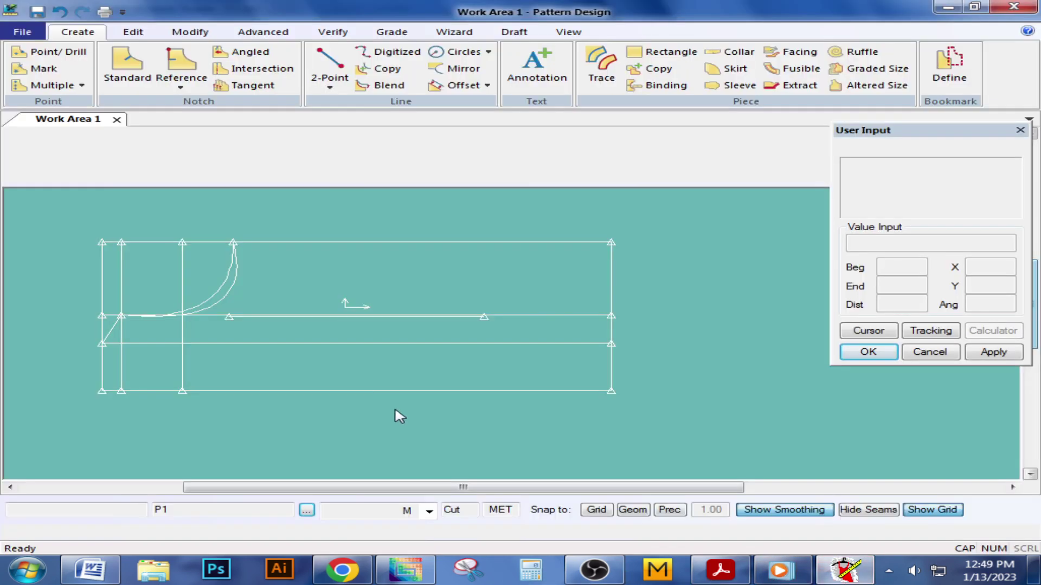
scroll(413, 351, up, 2)
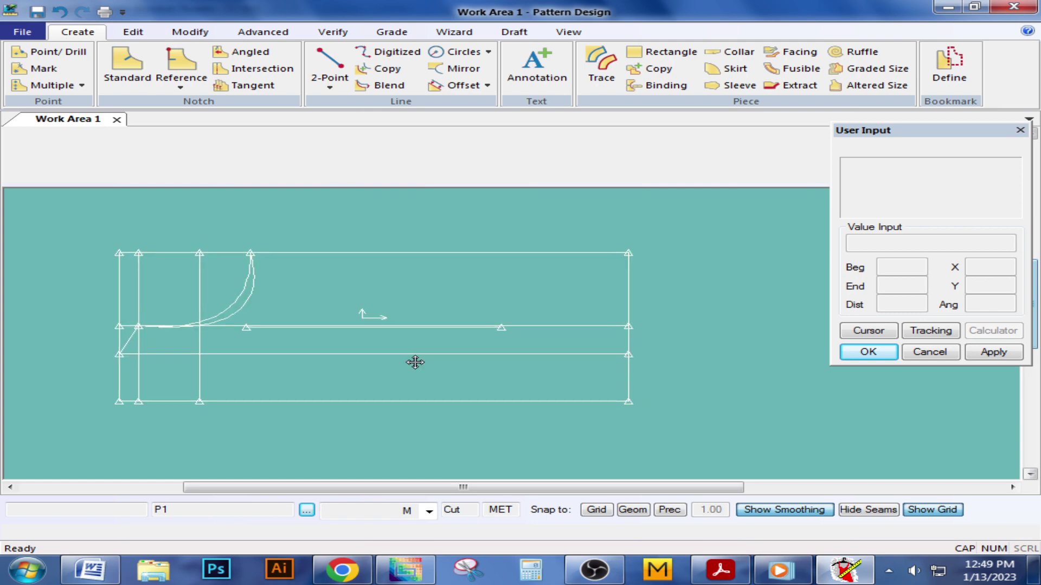
click(457, 85)
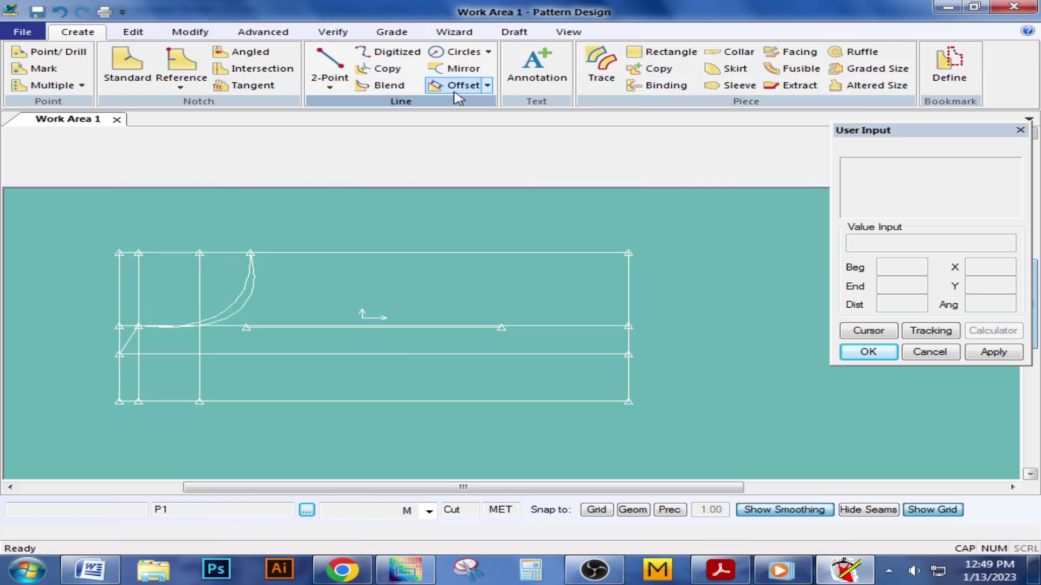
click(627, 343)
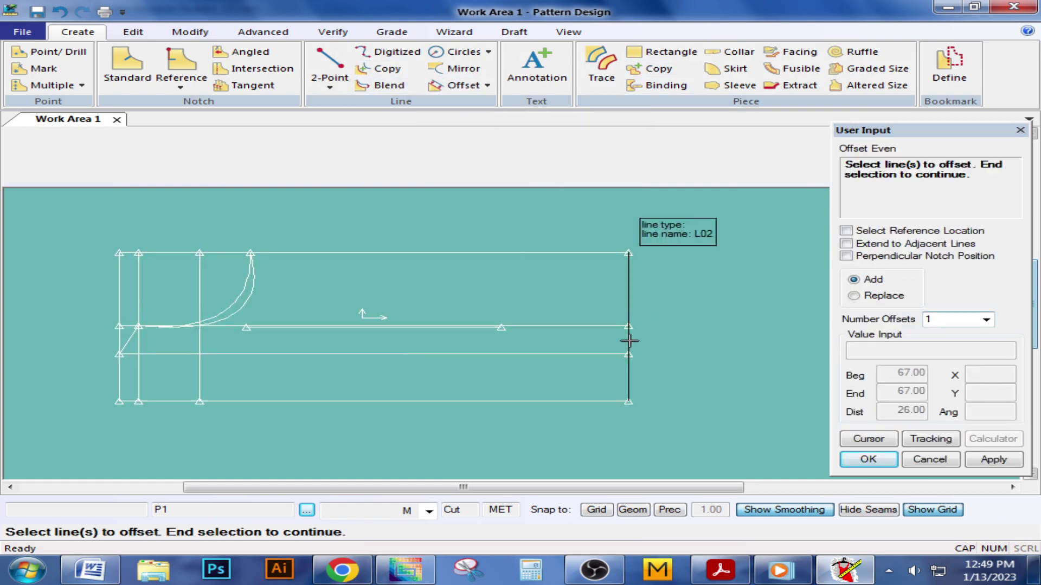
right_click(629, 344)
click(602, 342)
click(537, 338)
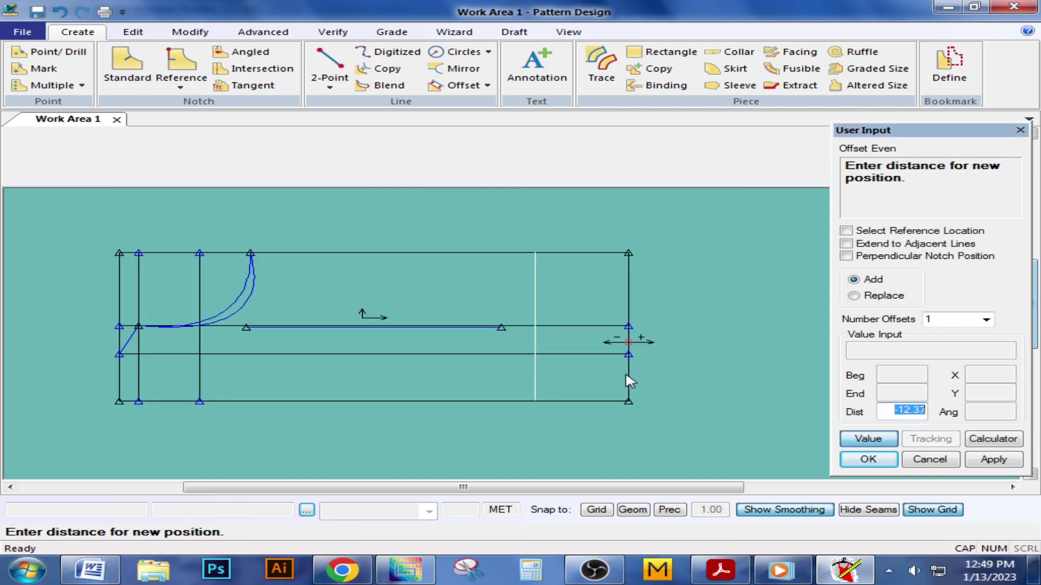
key(BackSpace)
text(-30)
key(Return)
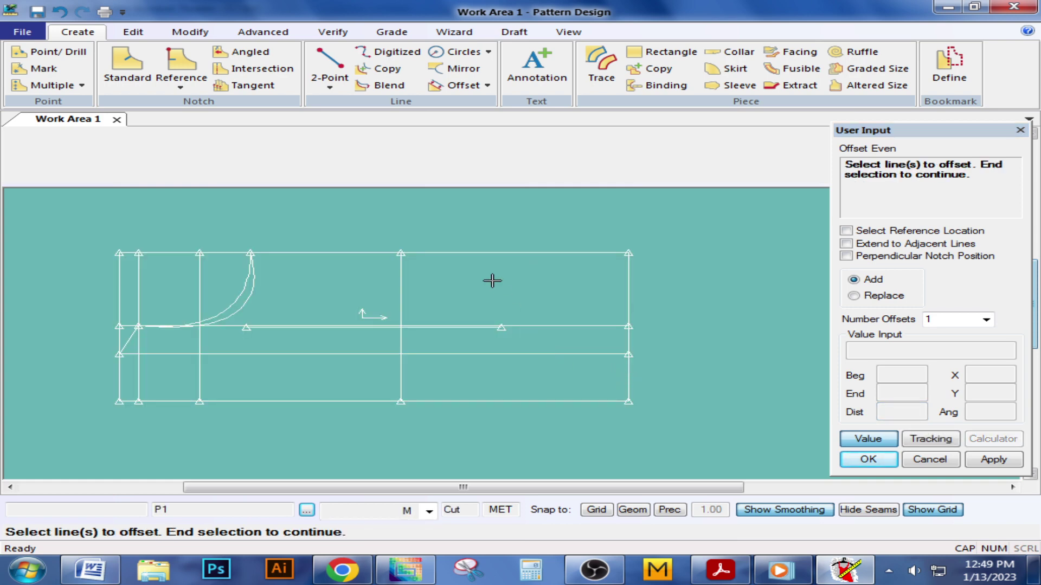
mouse_move(492, 281)
middle_down()
mouse_move(473, 381)
mouse_move(451, 368)
middle_up()
middle_drag(526, 383, 497, 389)
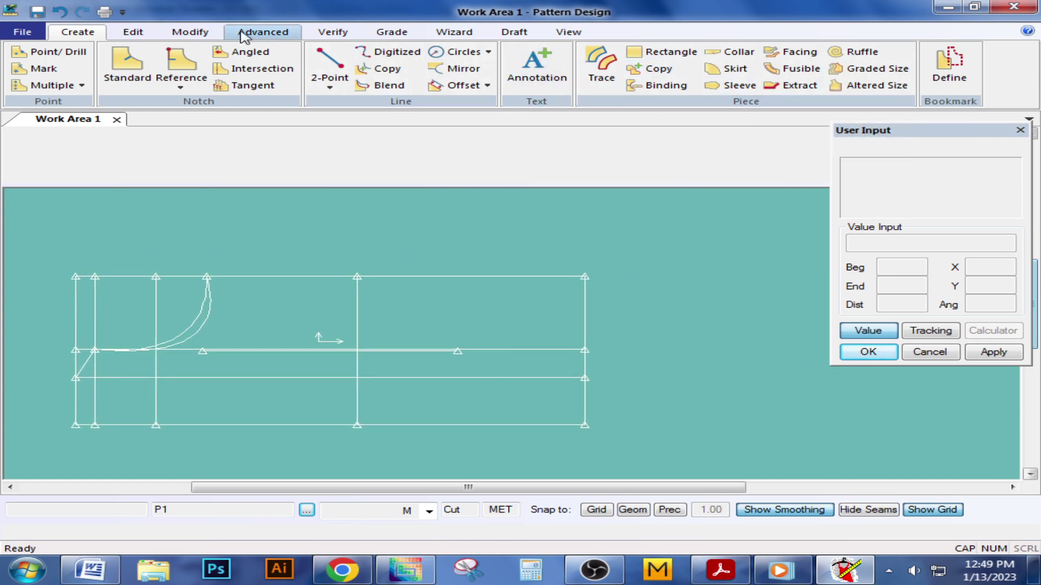
Split the new vertical line with a point 24 from its end.
click(190, 32)
click(698, 86)
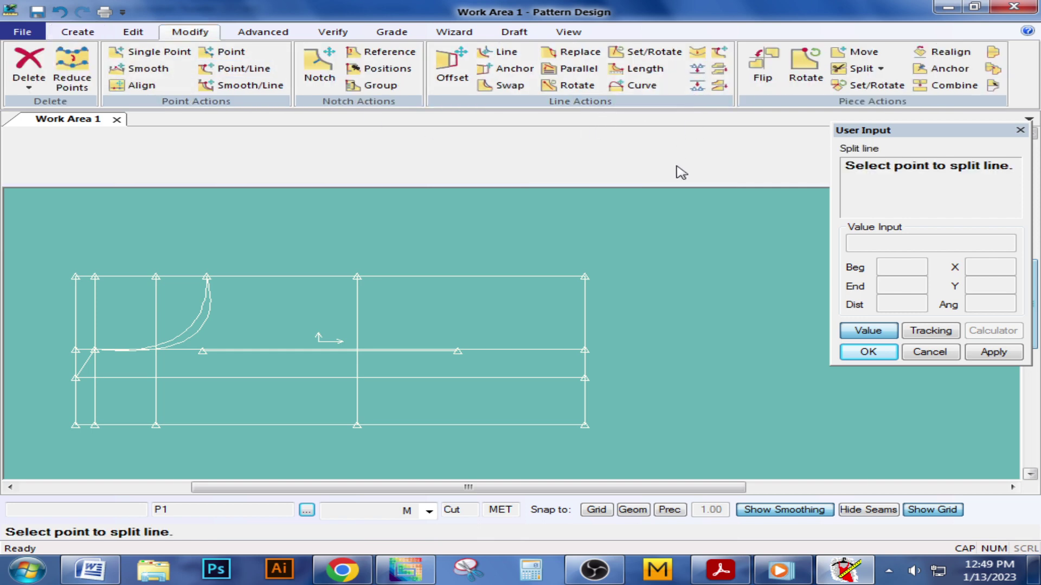
click(358, 416)
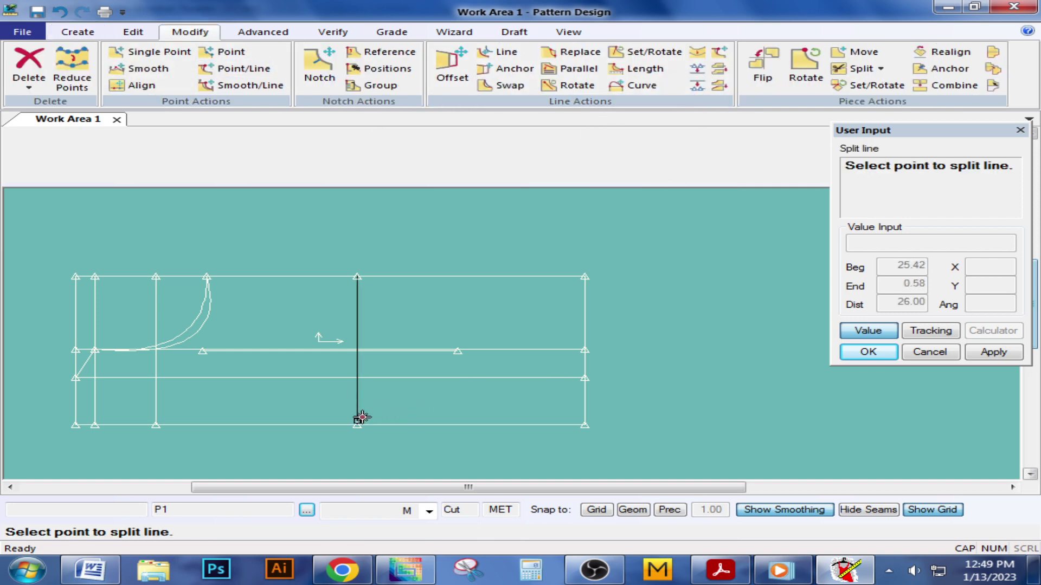
click(365, 426)
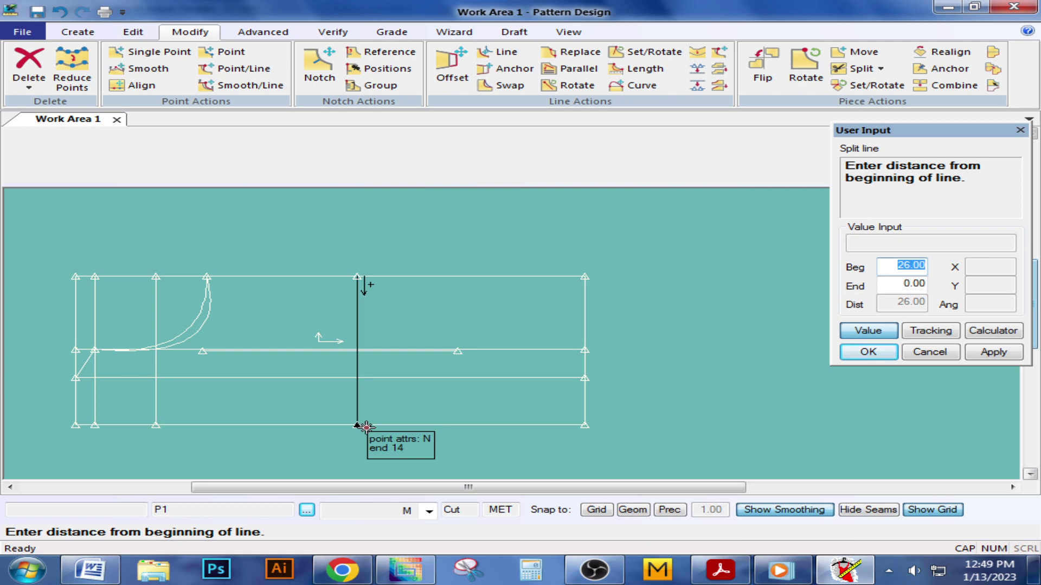
key(Return)
text(24)
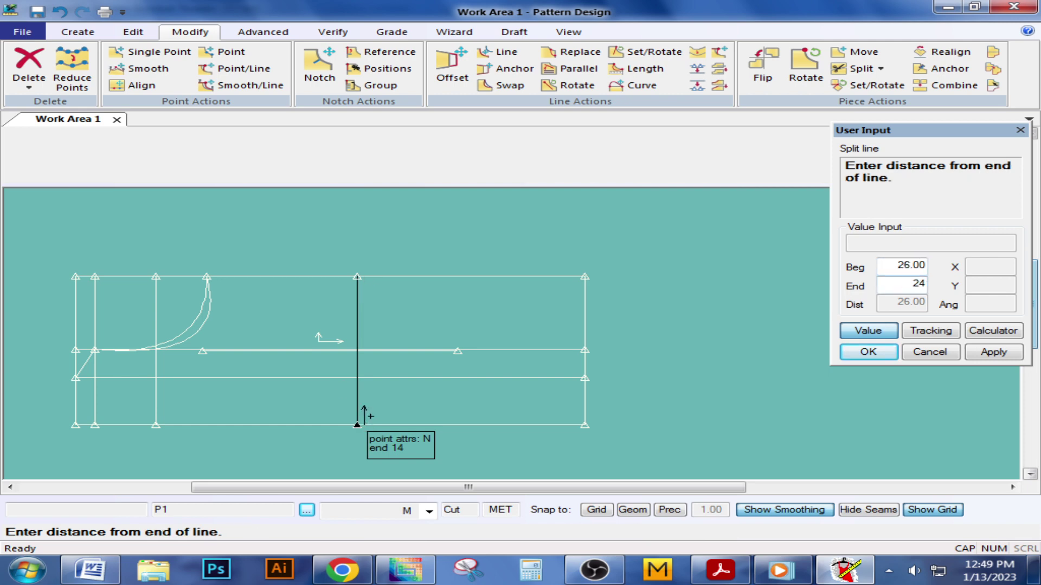
key(Return)
scroll(364, 377, up, 2)
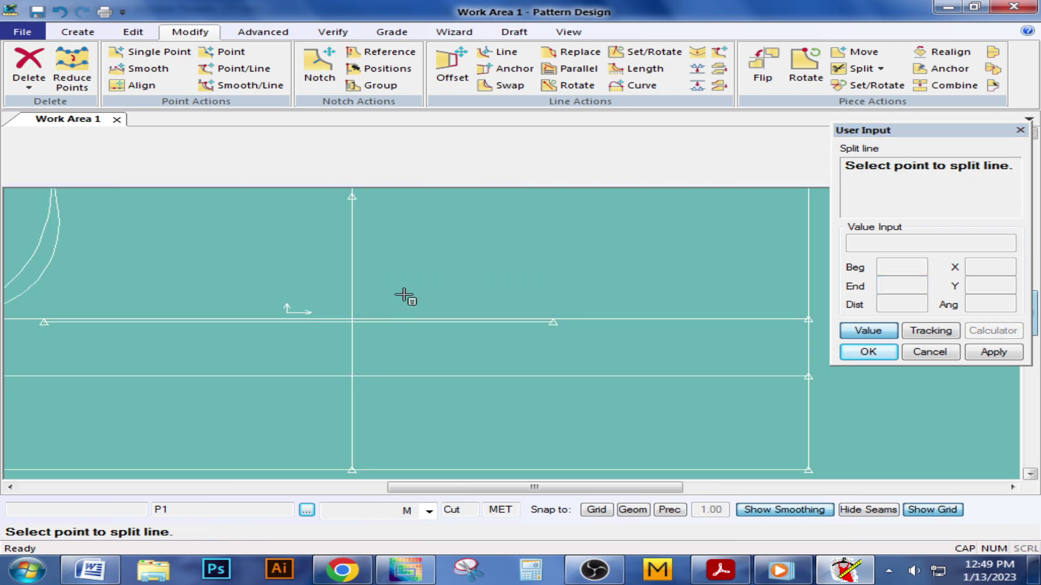
right_click(414, 278)
click(417, 281)
Switch back to the sample.pdf bodysuit chart.
scroll(429, 308, down, 3)
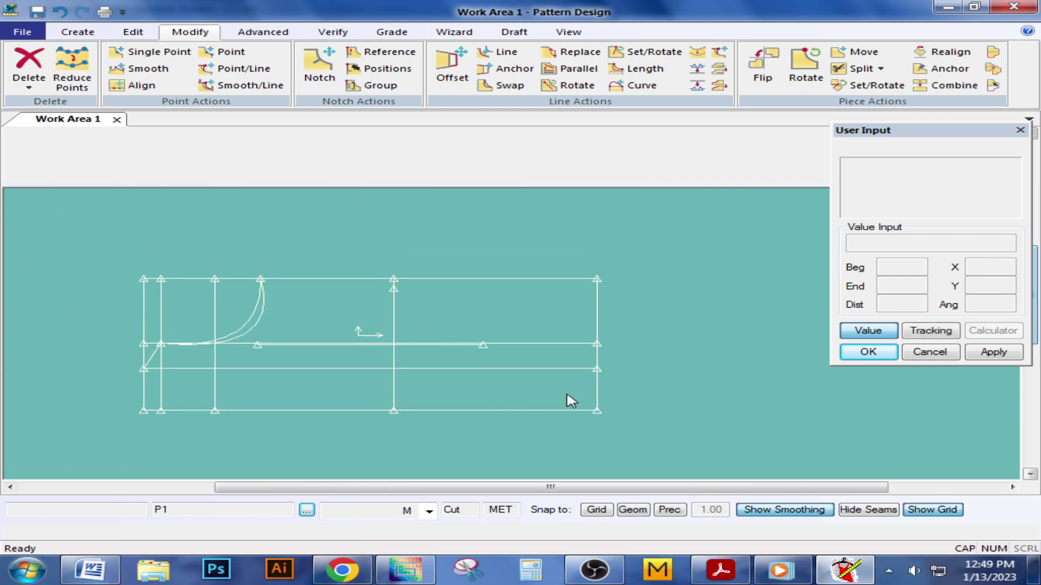
scroll(568, 400, up, 2)
scroll(537, 399, up, 1)
scroll(570, 399, up, 1)
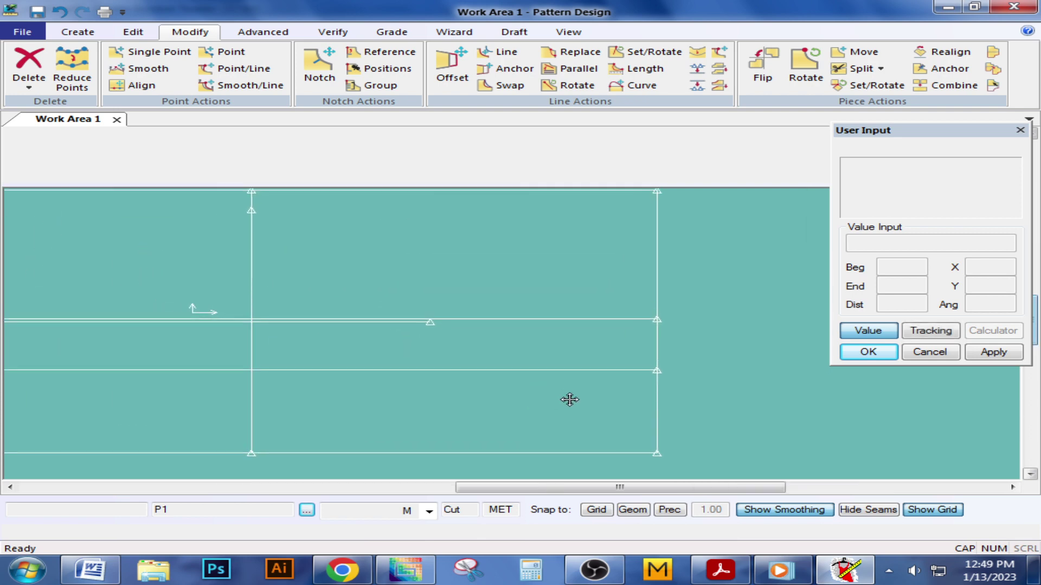
scroll(566, 399, down, 2)
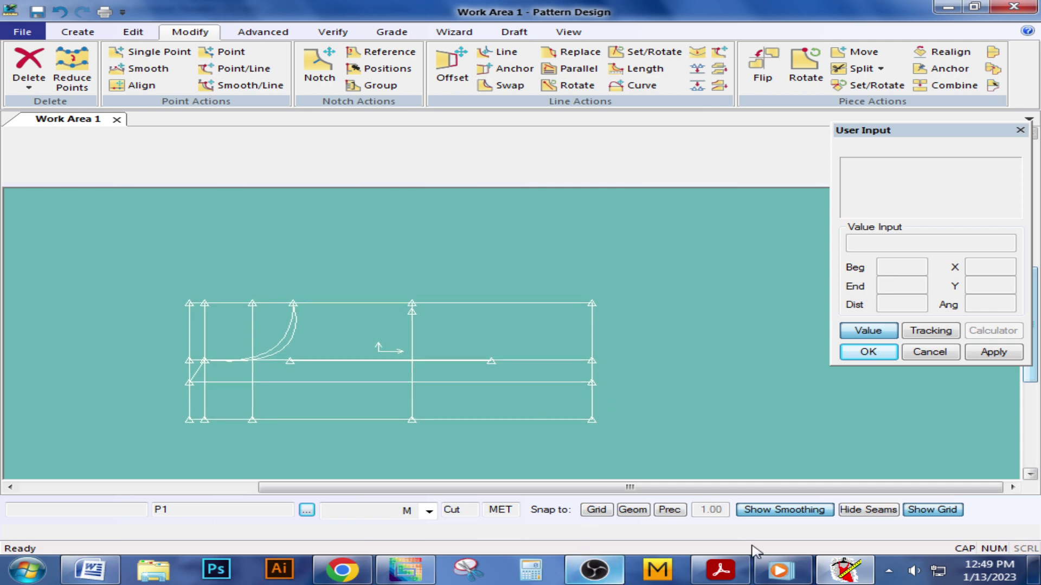
click(846, 569)
Scroll to the 32 cm leg opening on the bodysuit sketch, then bring up the Word notes.
scroll(409, 430, down, 2)
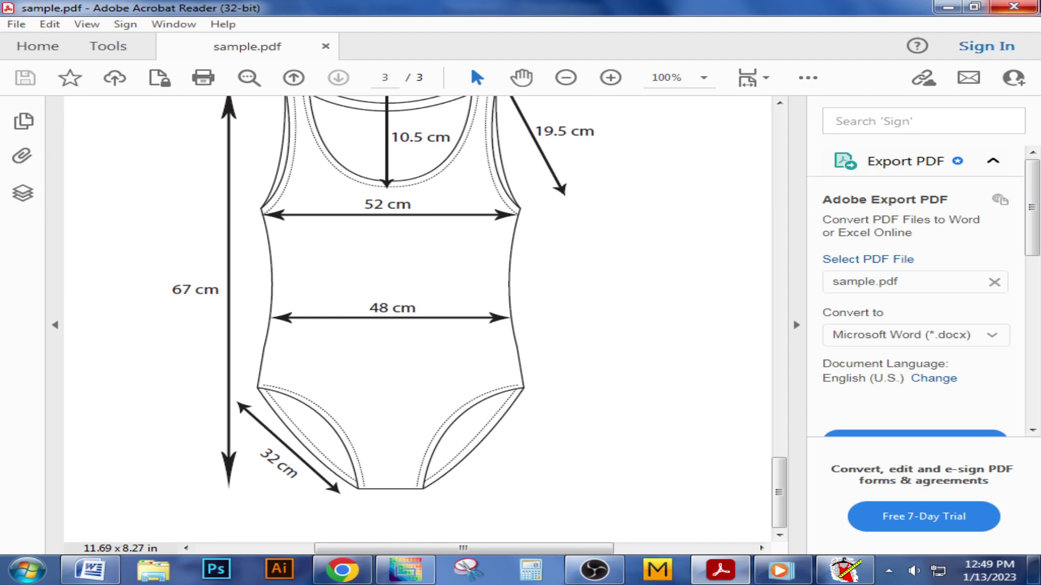
click(104, 578)
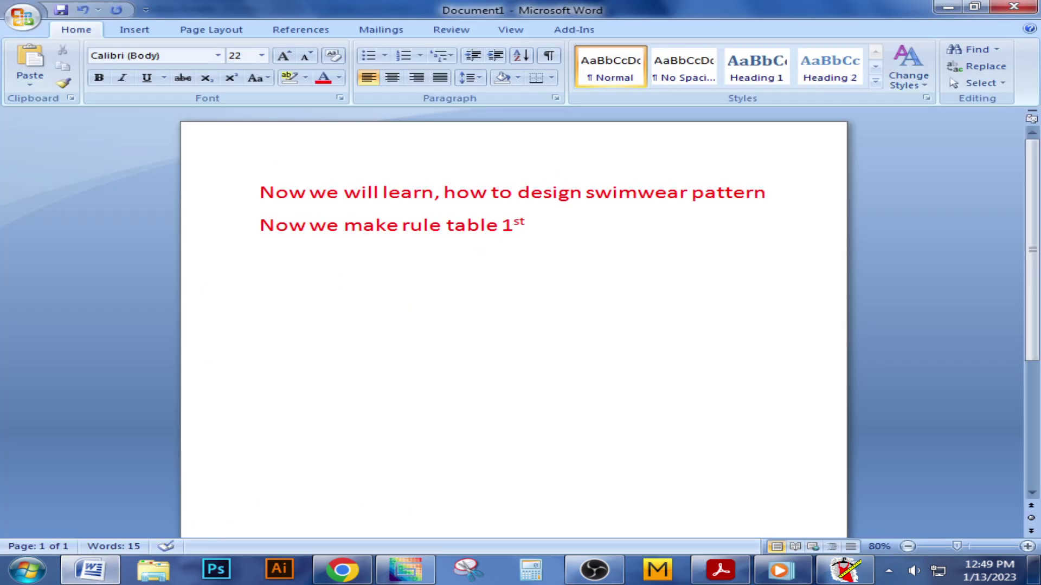
Add the note 'WE NOT FIND MEASURE AT INSEAM WE FOLLOW 10 CM' and return to Pattern Design.
text(WE NOT)
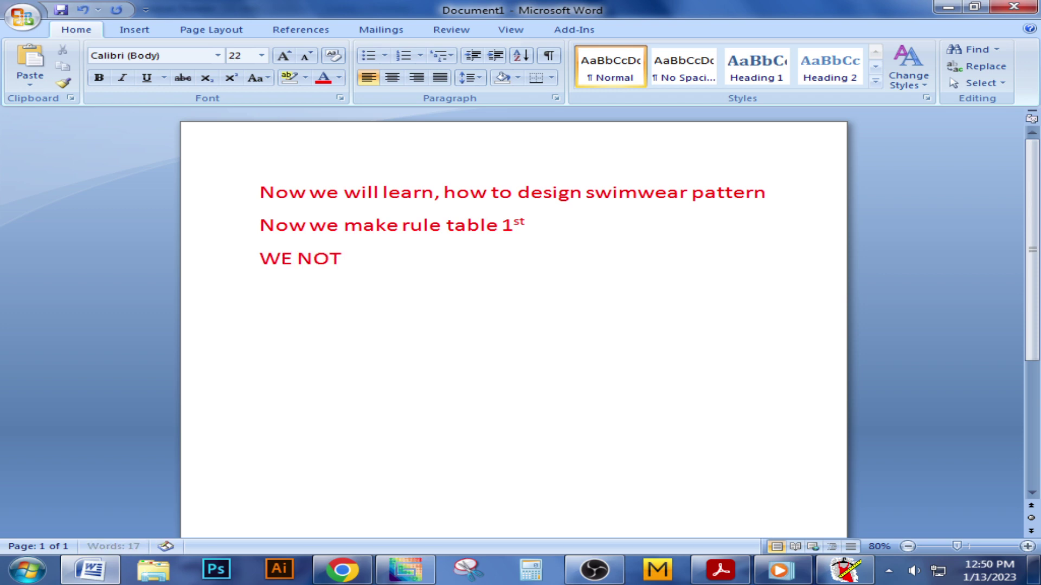
text( FIND )
text(MEASU)
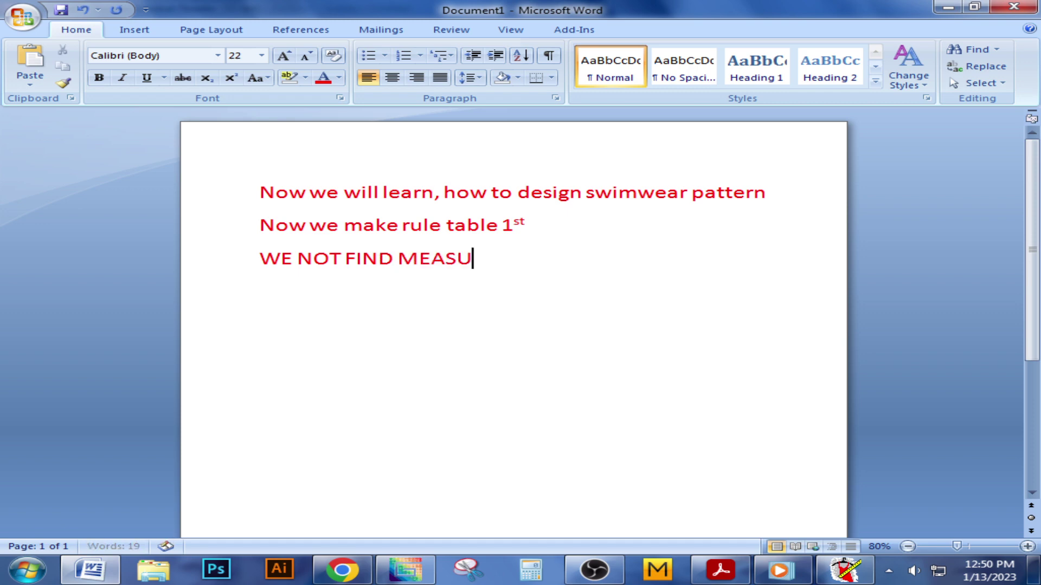
text(RE AT)
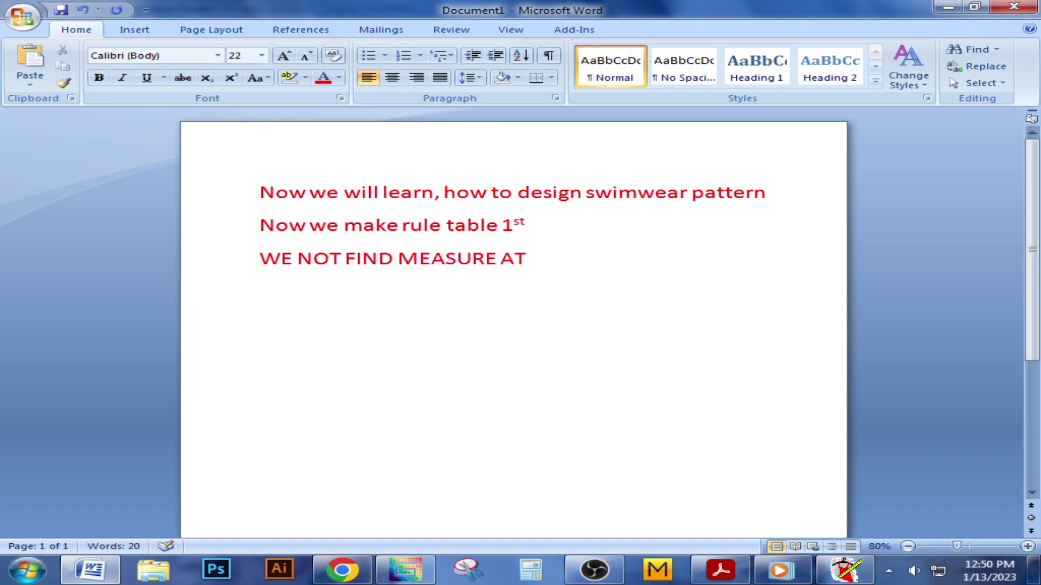
text( IM)
key(BackSpace)
text(N)
text(SEAM)
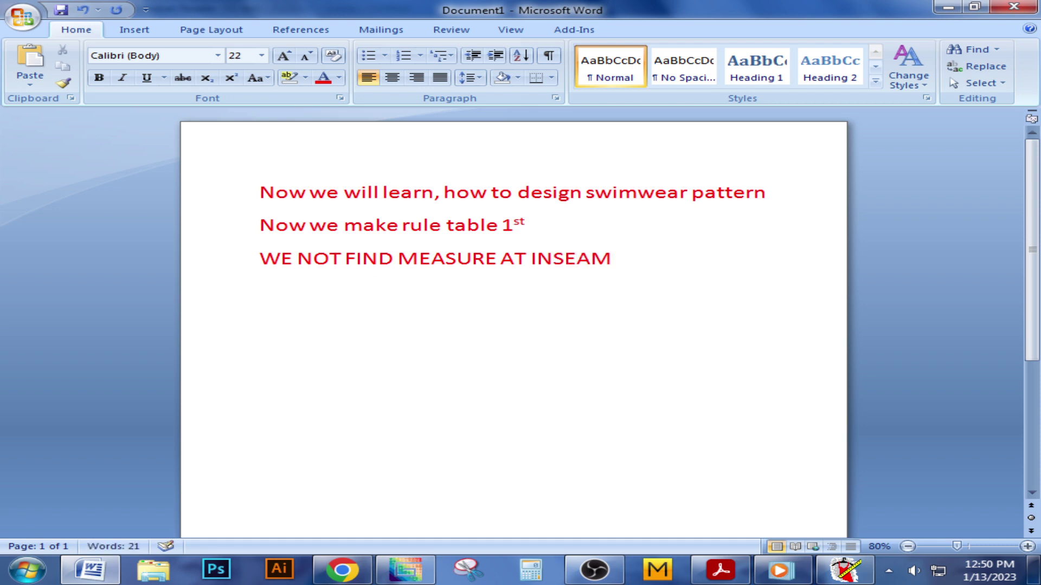
text( WE FOLLO)
text(W 10 CM)
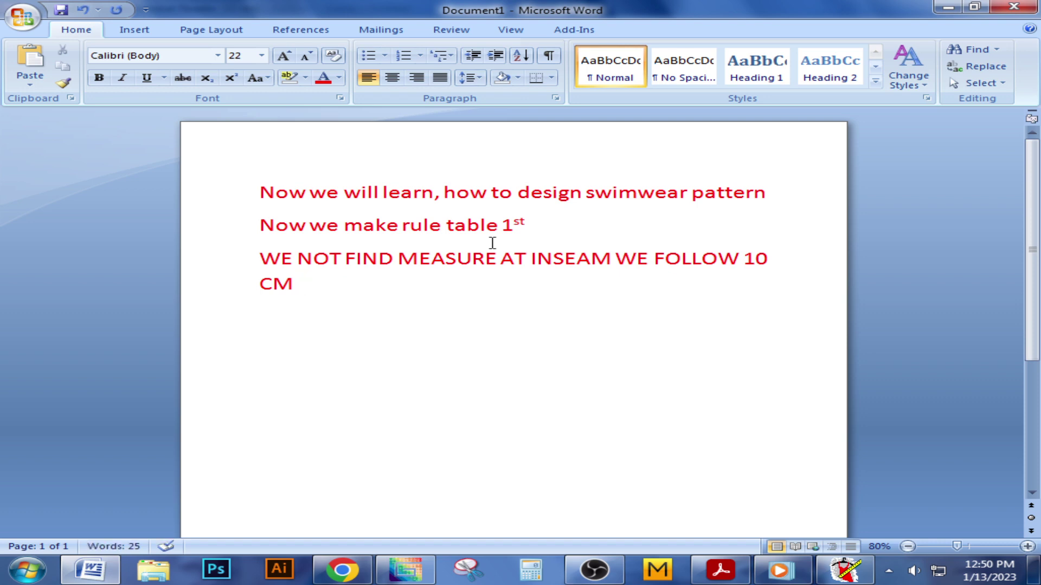
click(845, 569)
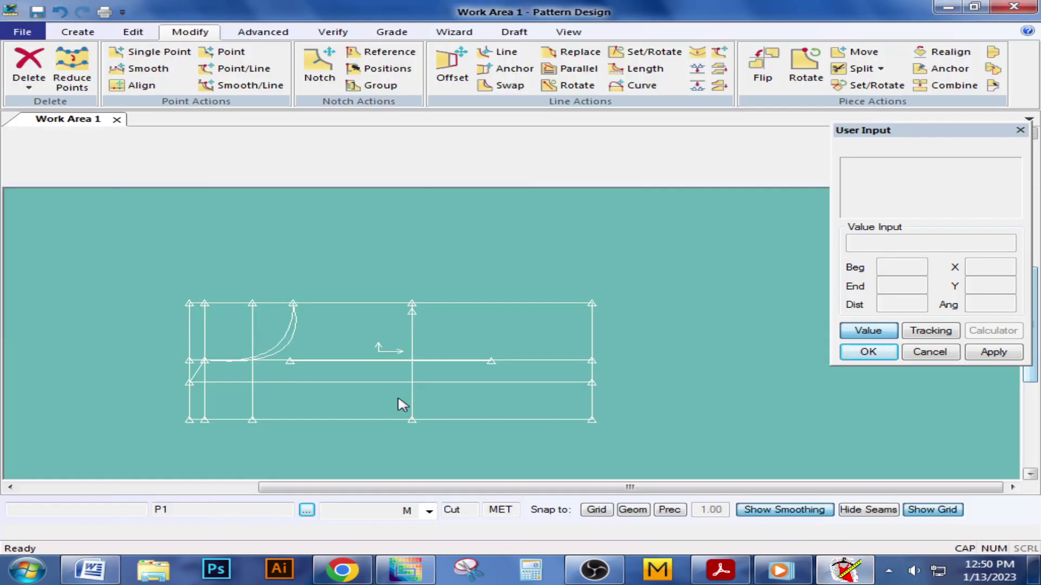
Split the rectangle's right vertical edge with a point 5 from its bottom end.
scroll(372, 384, up, 1)
scroll(365, 383, up, 1)
scroll(370, 383, up, 1)
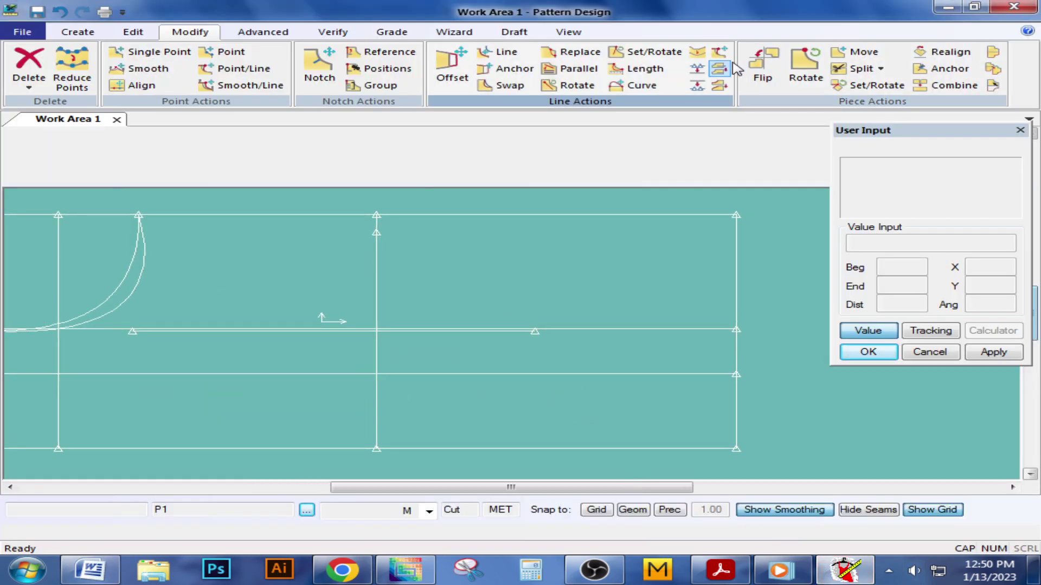
click(719, 85)
click(742, 417)
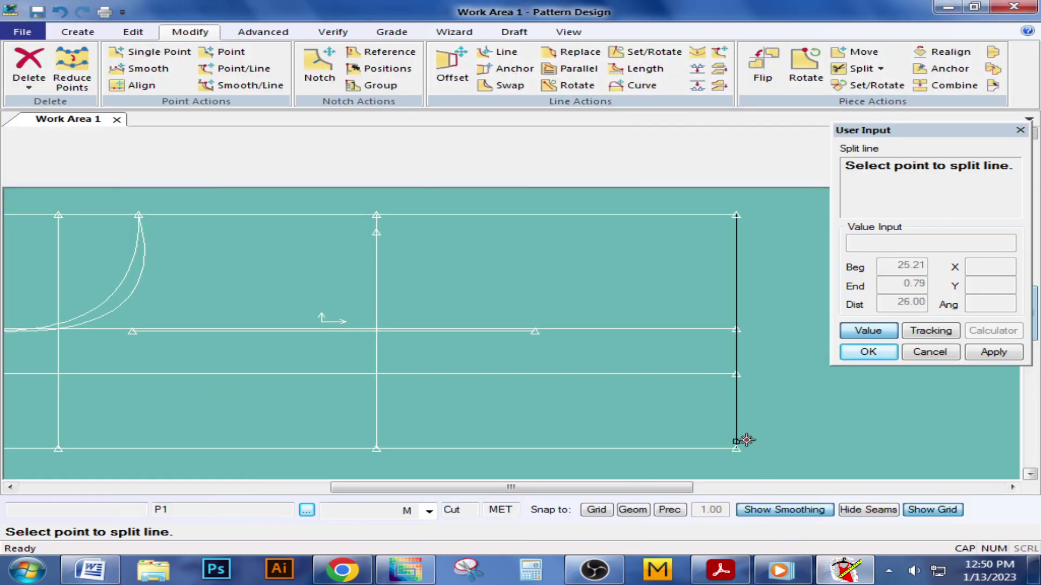
click(747, 447)
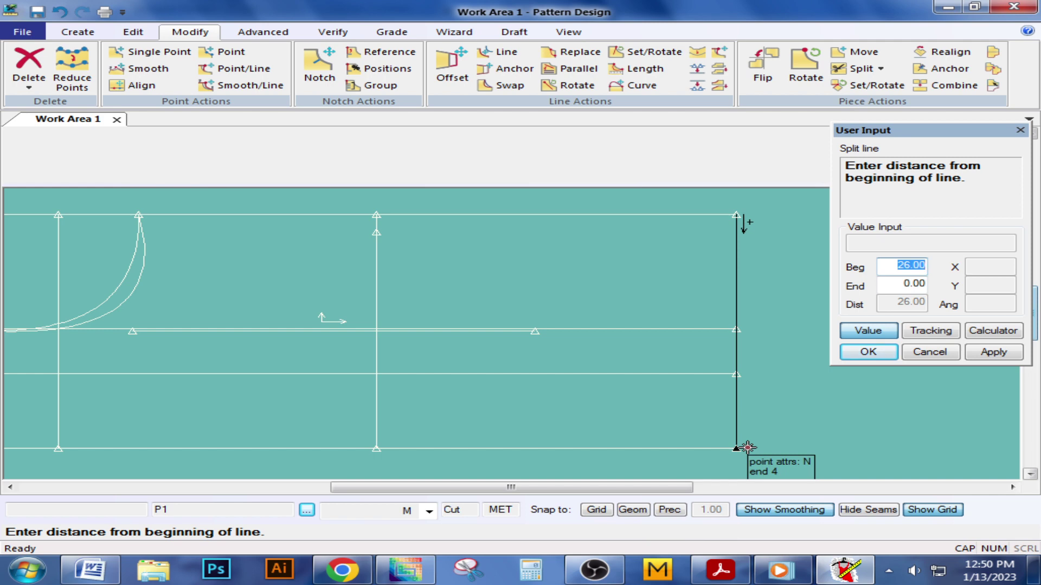
key(Return)
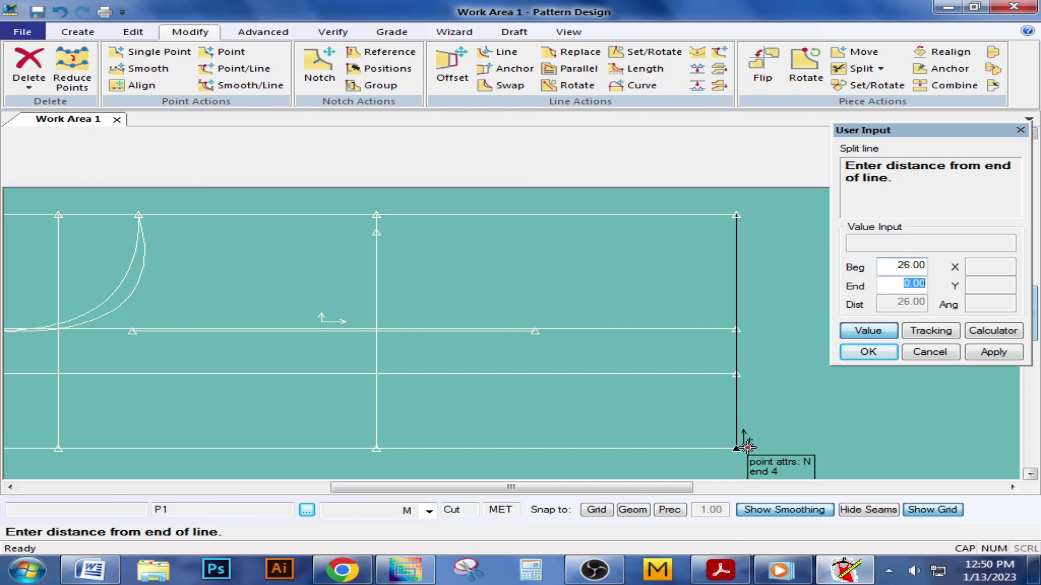
text(5)
key(Return)
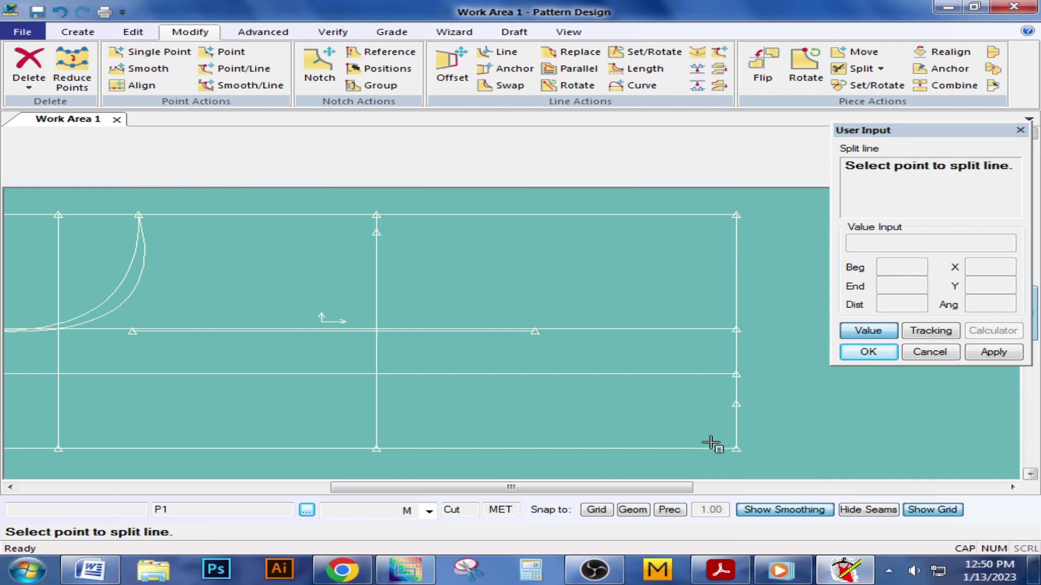
right_click(679, 427)
click(642, 222)
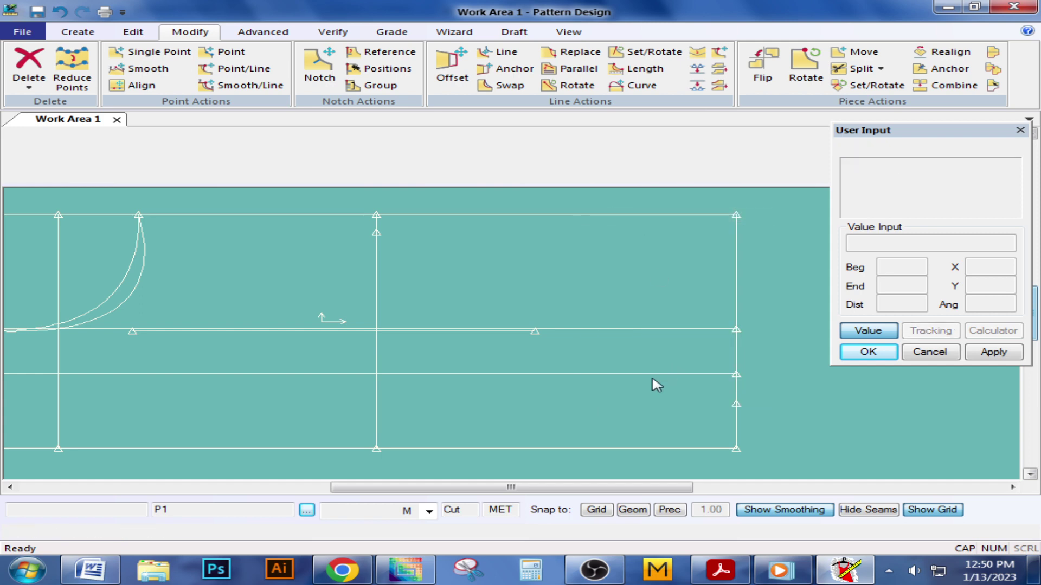
mouse_move(653, 383)
middle_down()
mouse_move(567, 399)
mouse_move(597, 404)
middle_up()
middle_drag(333, 280, 374, 274)
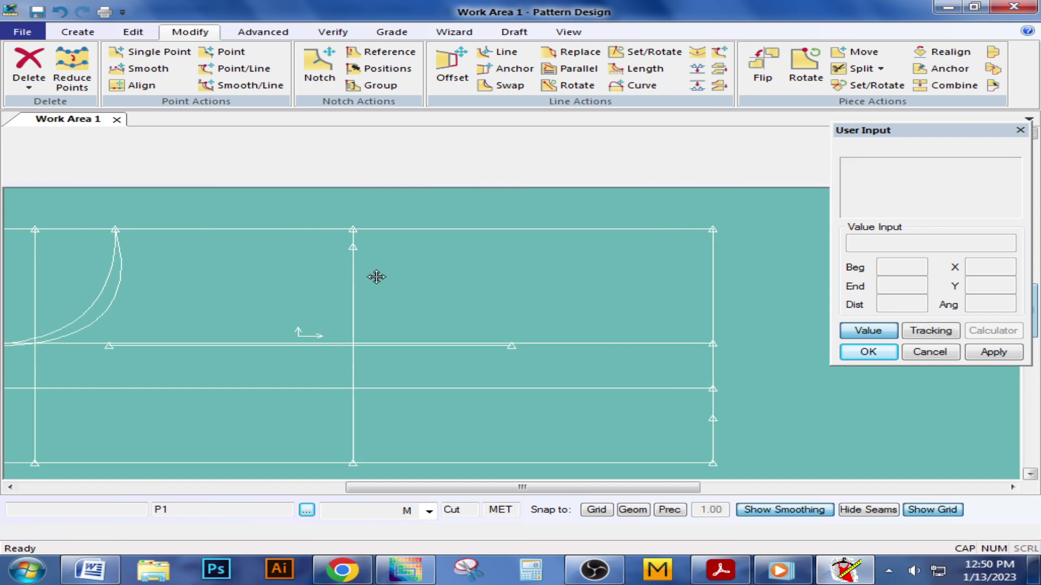
middle_drag(558, 284, 520, 270)
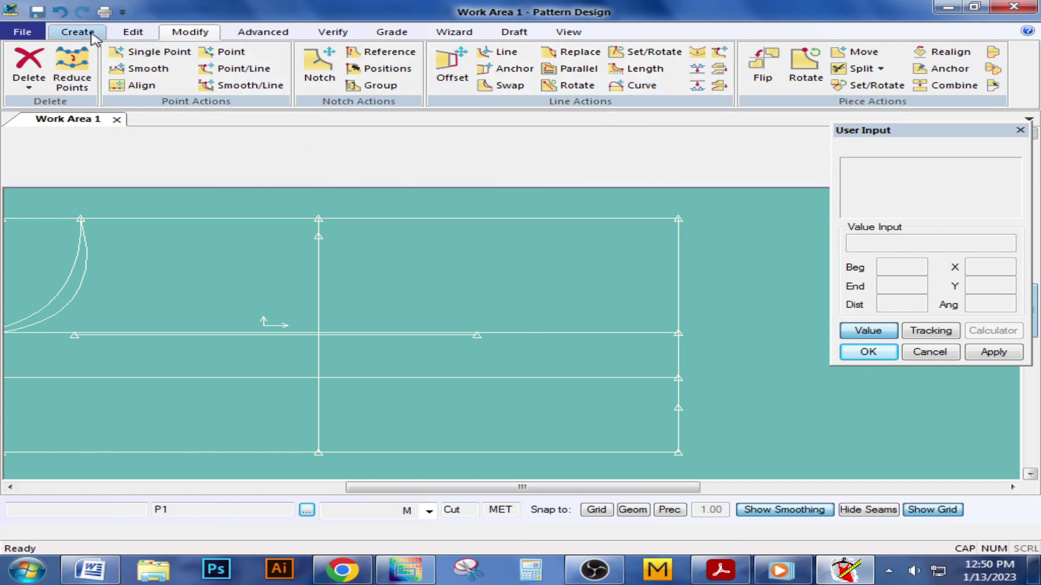
middle_drag(407, 357, 423, 321)
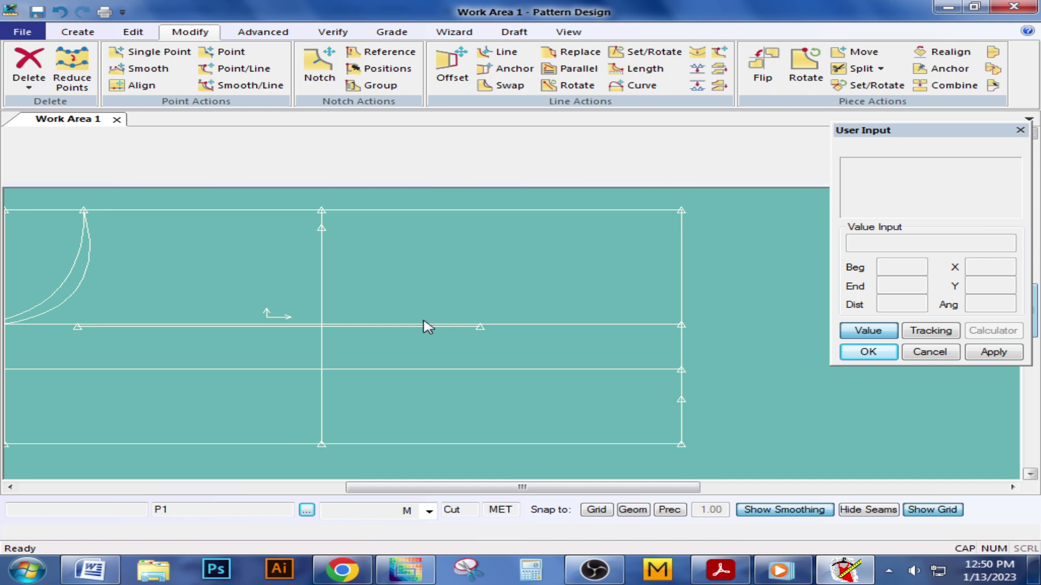
click(77, 31)
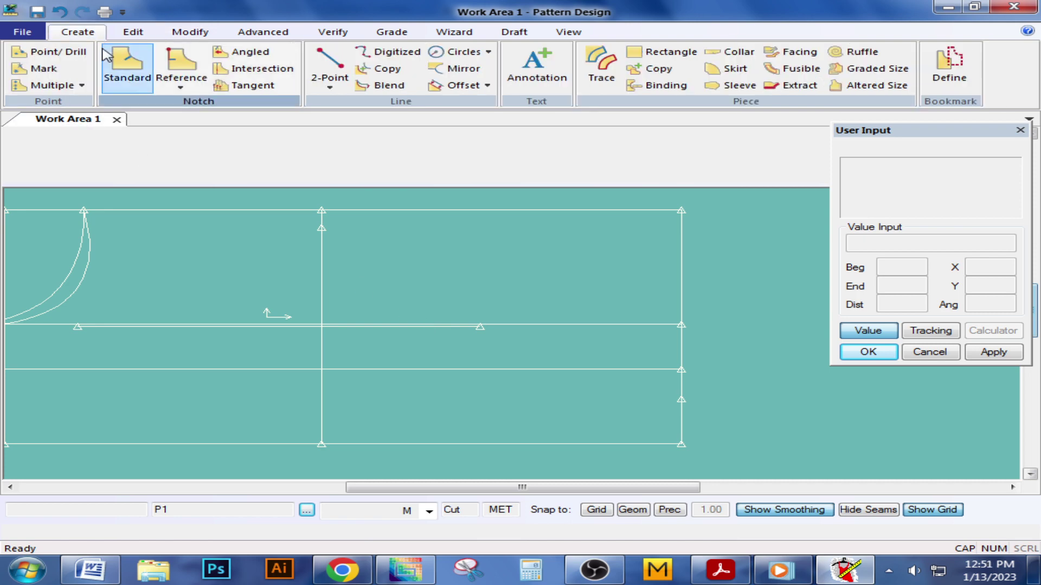
click(327, 89)
click(350, 181)
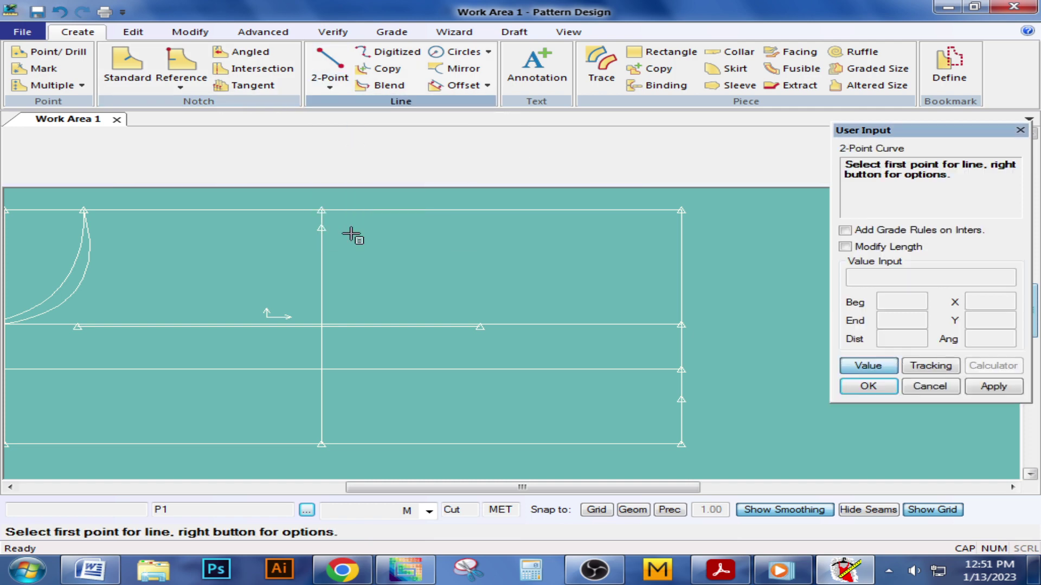
click(322, 227)
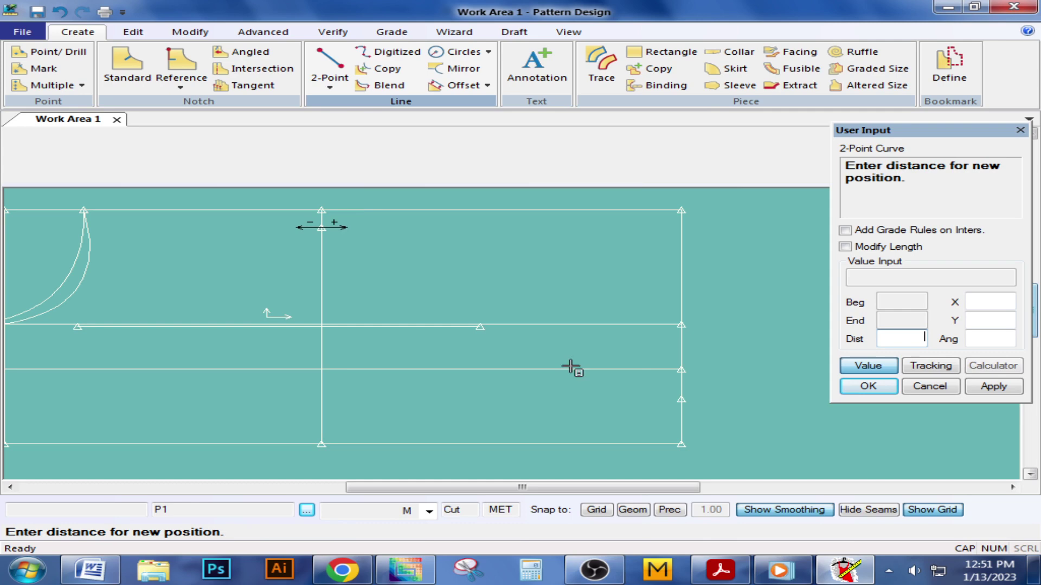
click(868, 365)
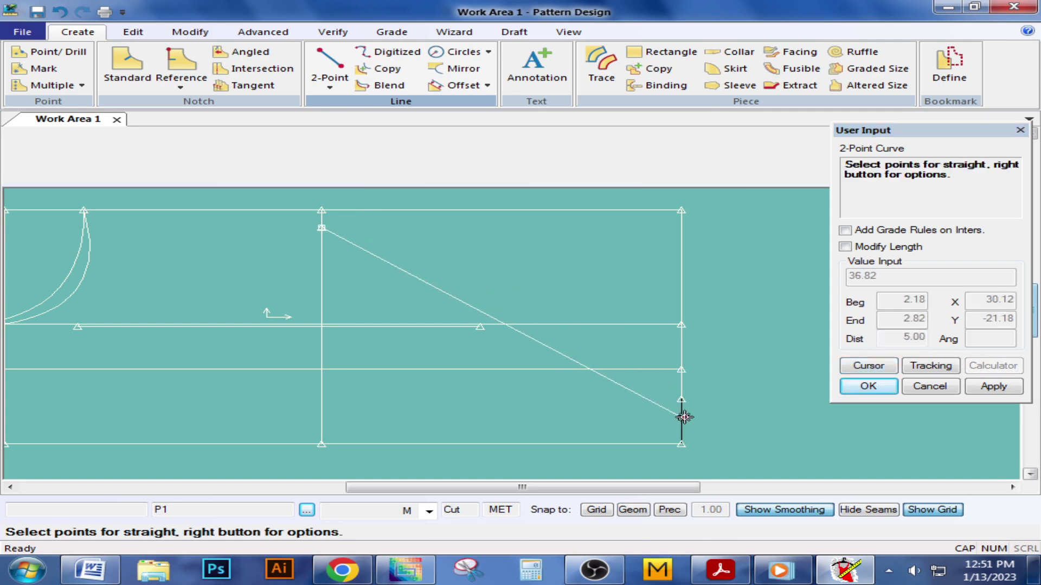
click(682, 399)
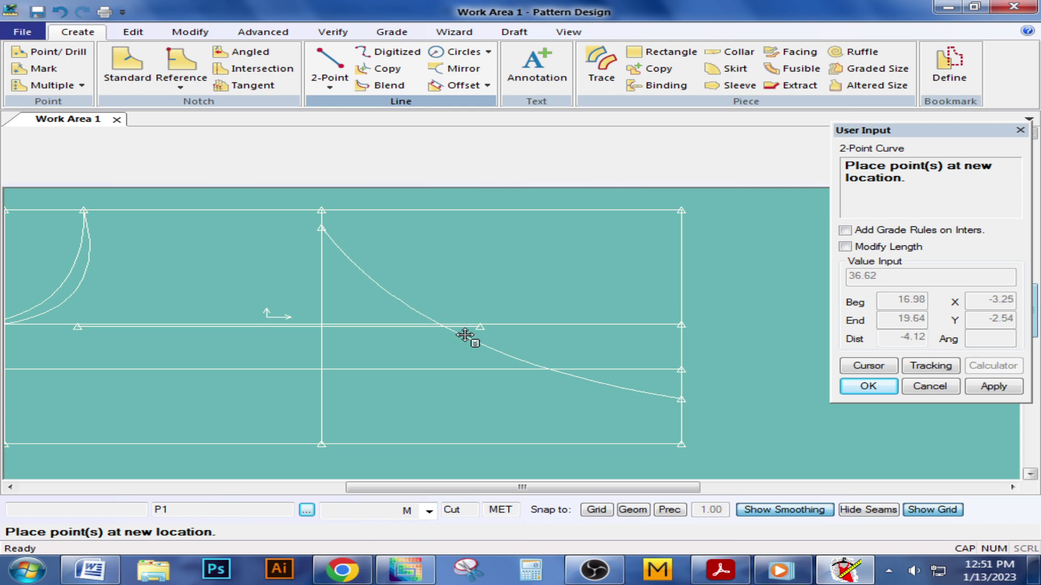
right_click(465, 335)
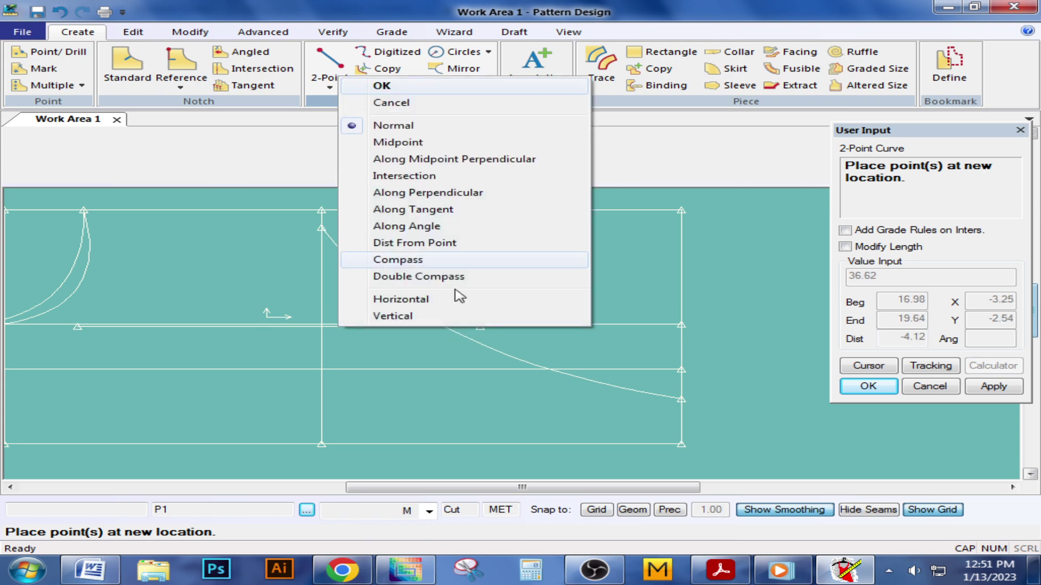
click(404, 103)
right_click(454, 269)
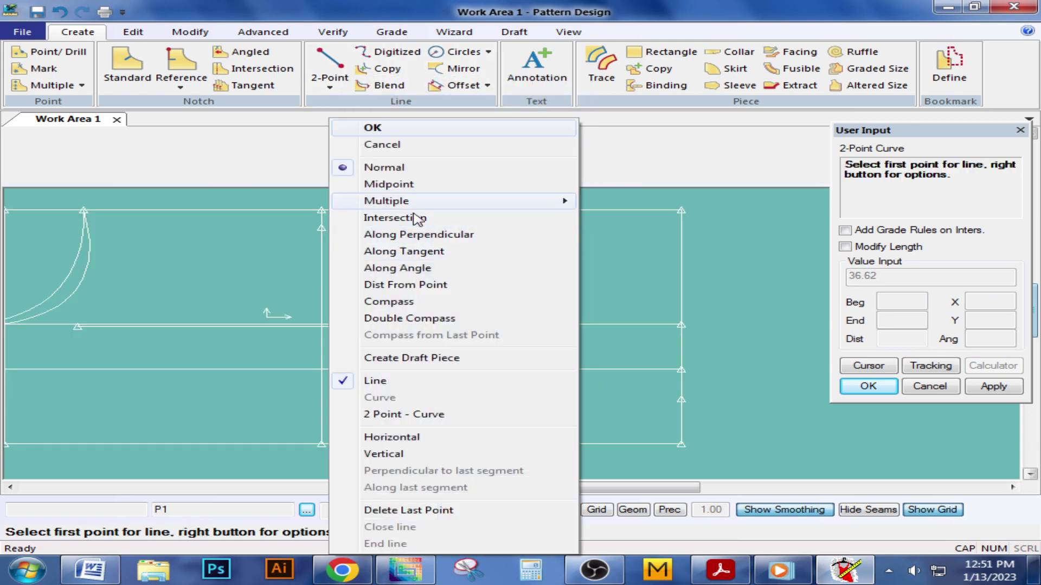
click(364, 128)
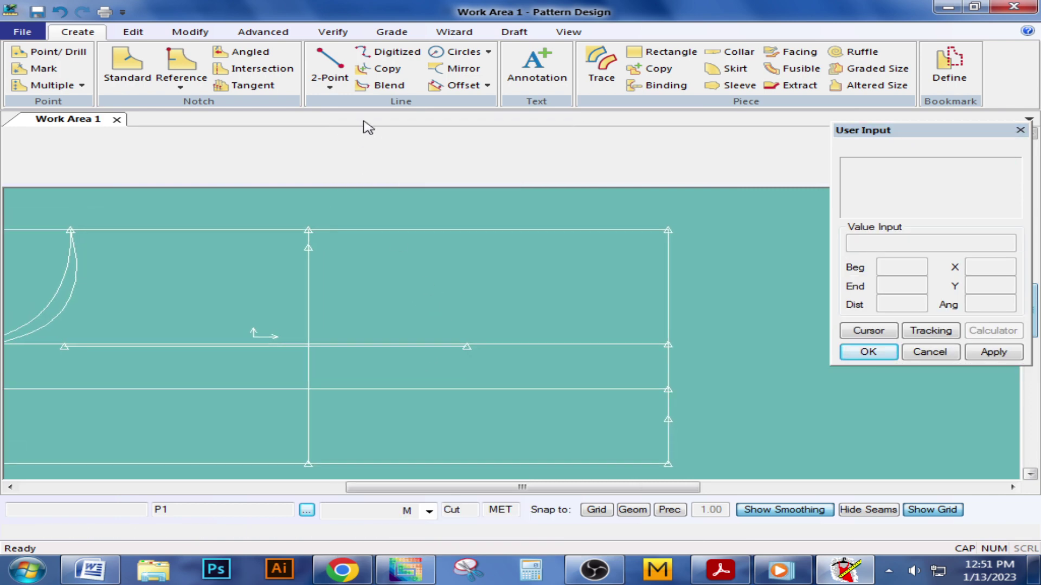
scroll(513, 268, down, 2)
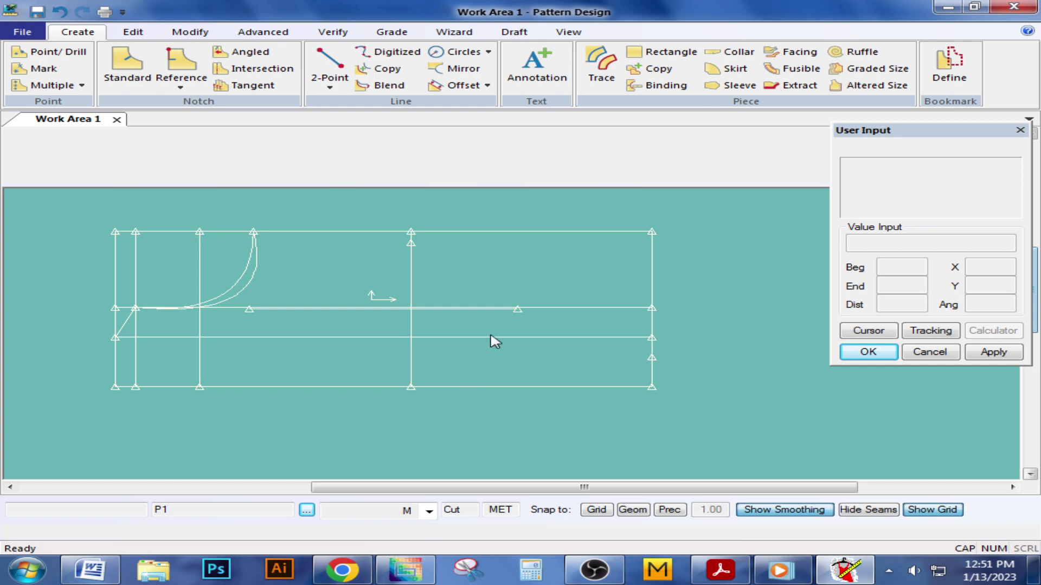
scroll(465, 311, up, 2)
scroll(464, 311, down, 1)
scroll(448, 311, down, 1)
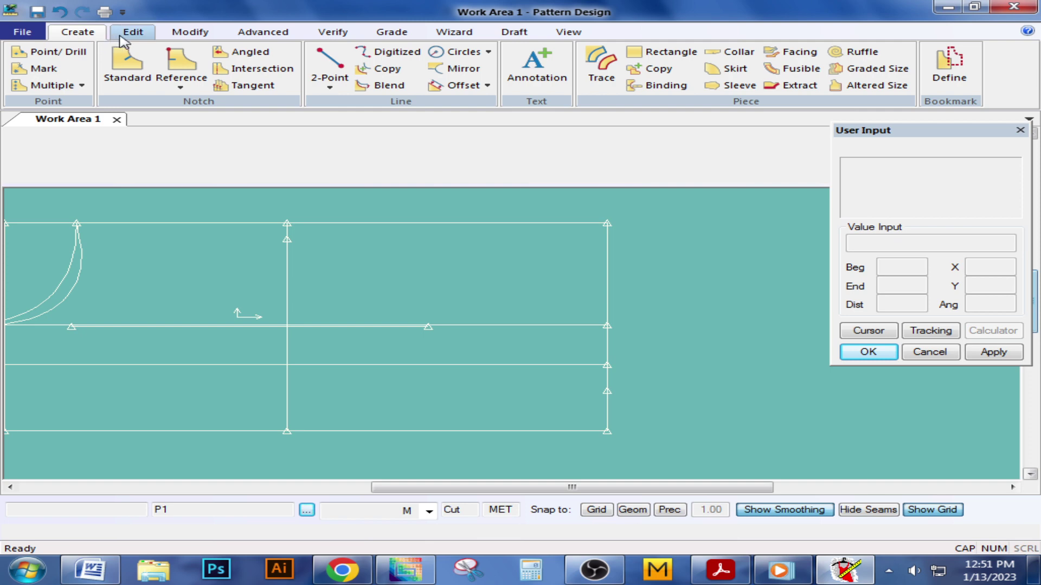
click(329, 86)
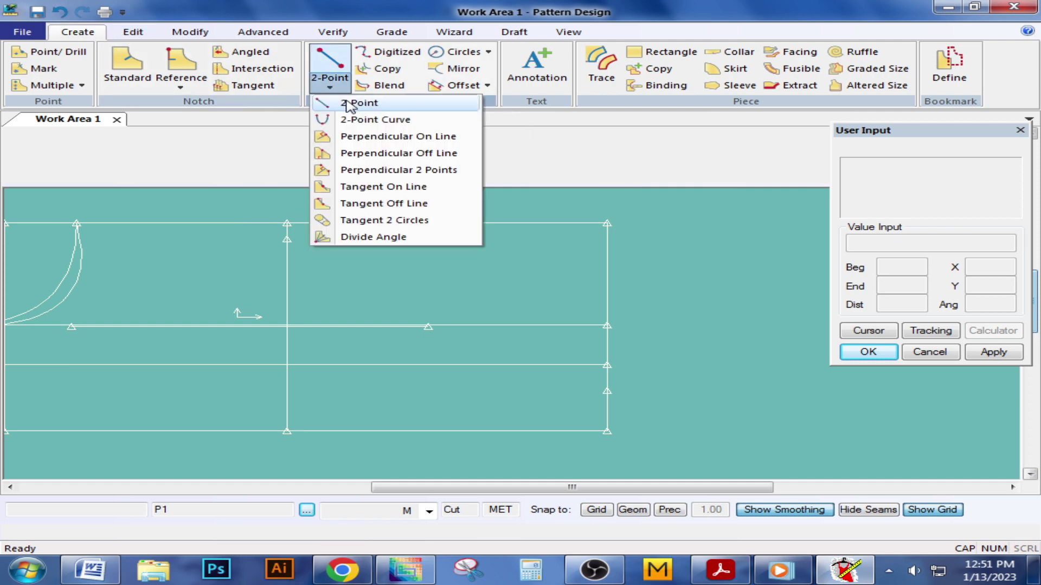
click(349, 104)
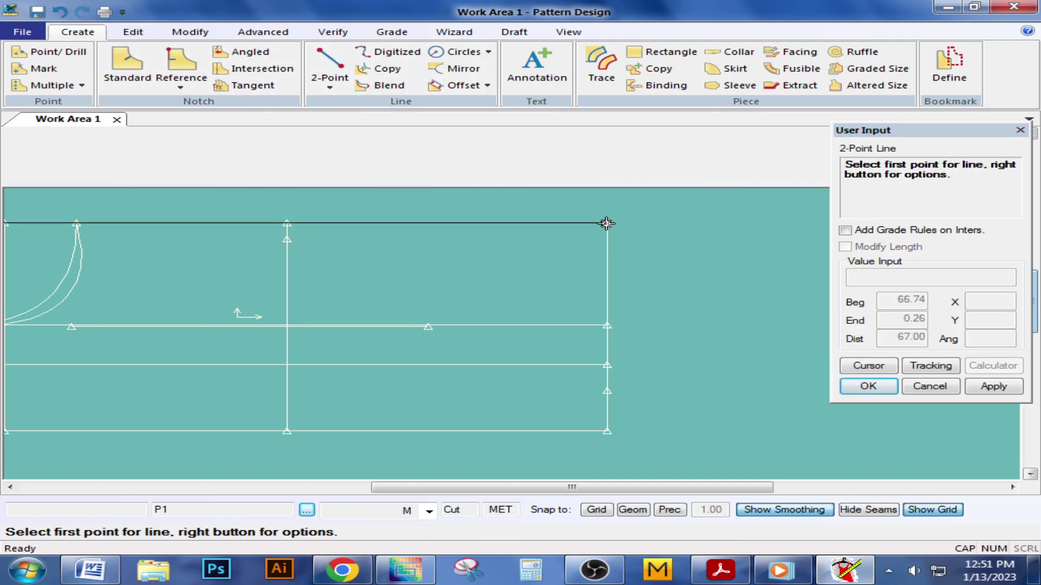
click(607, 224)
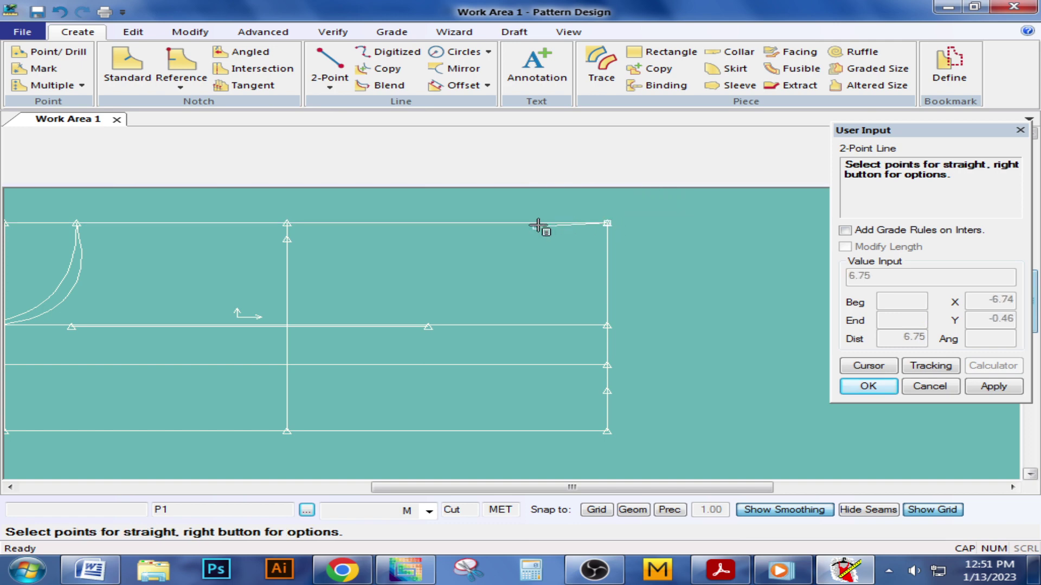
right_click(548, 252)
click(466, 144)
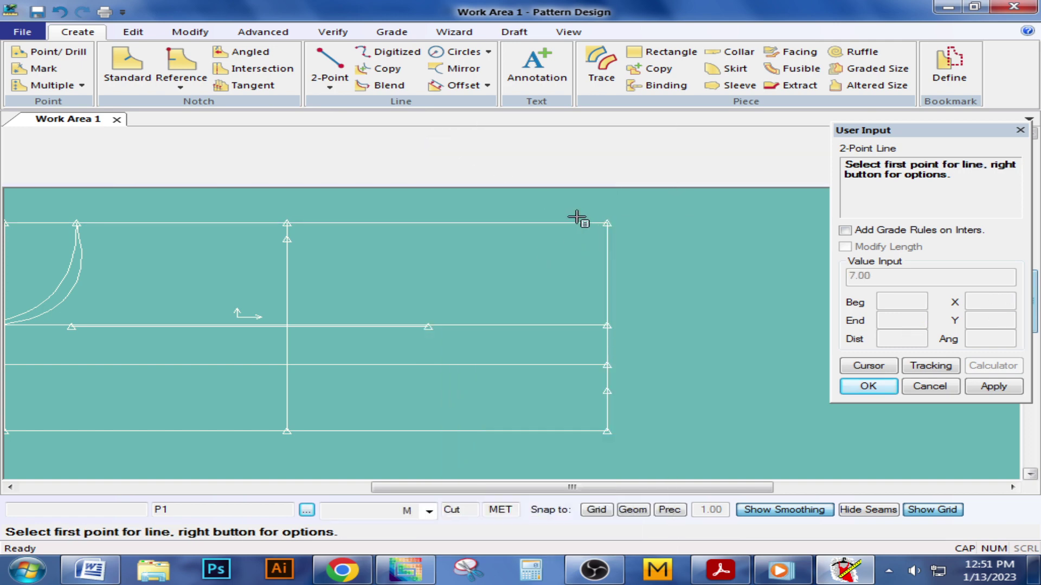
click(611, 221)
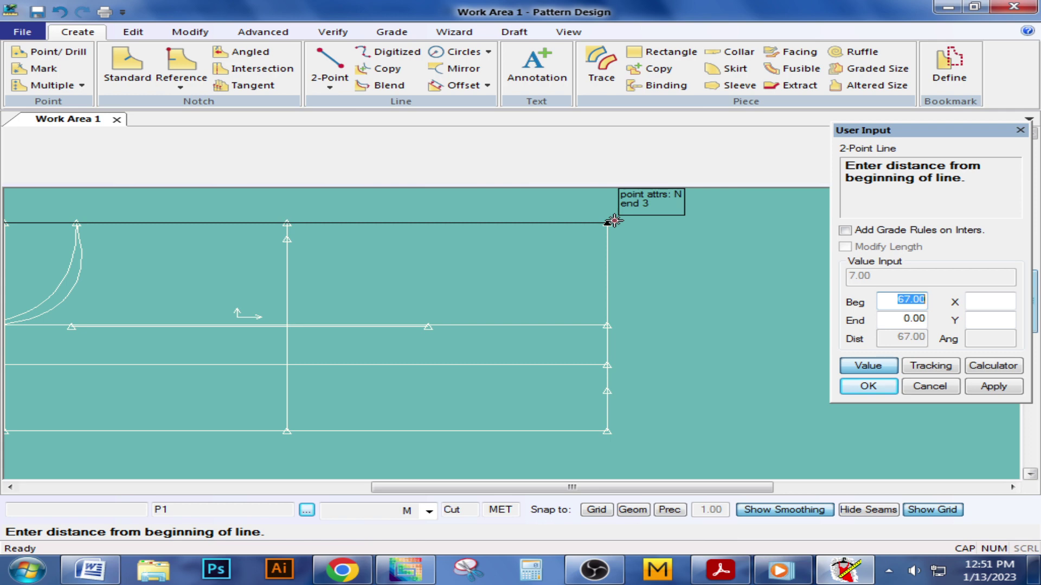
key(Return)
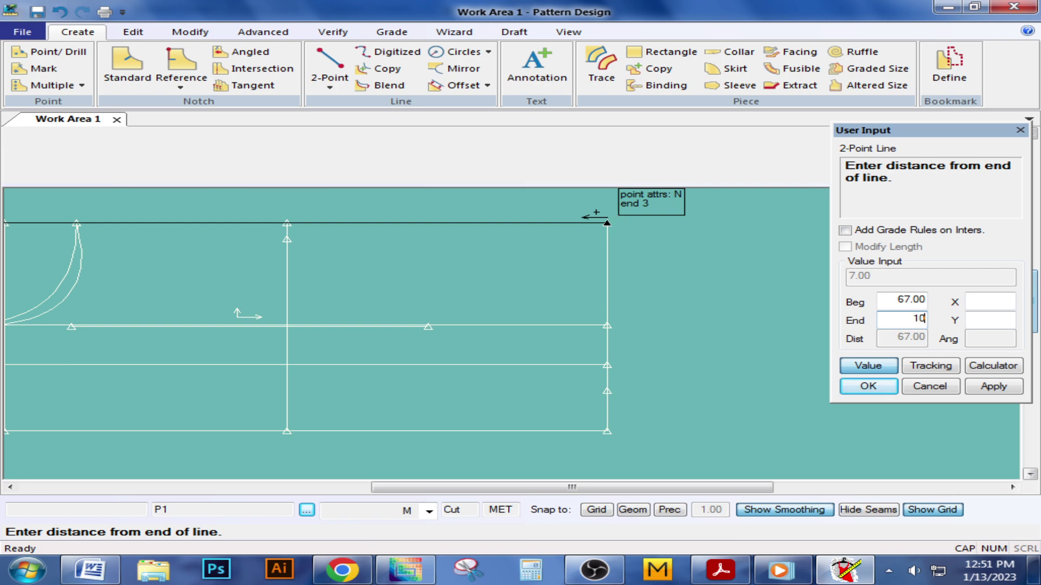
key(Return)
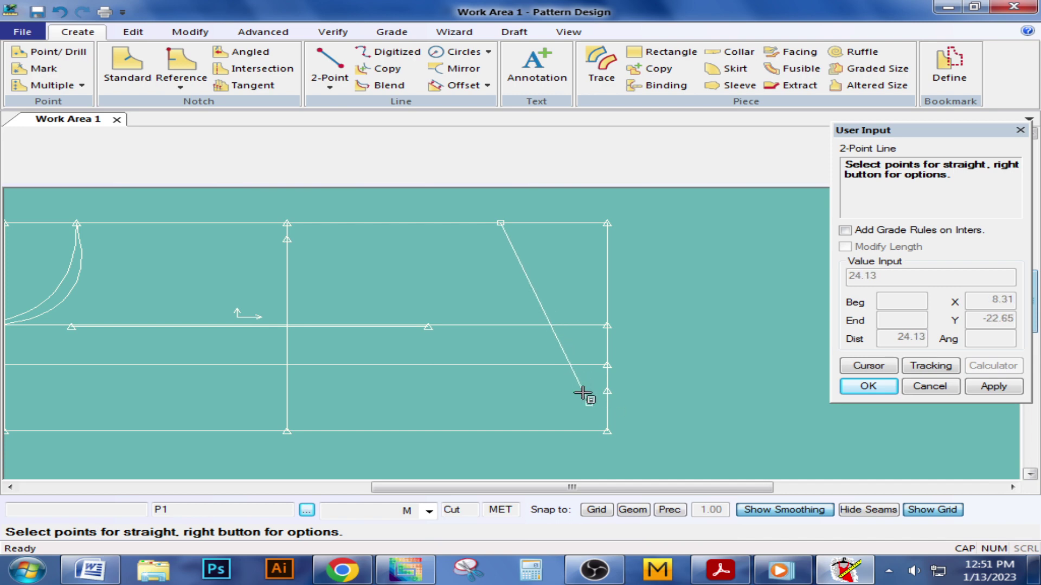
click(610, 384)
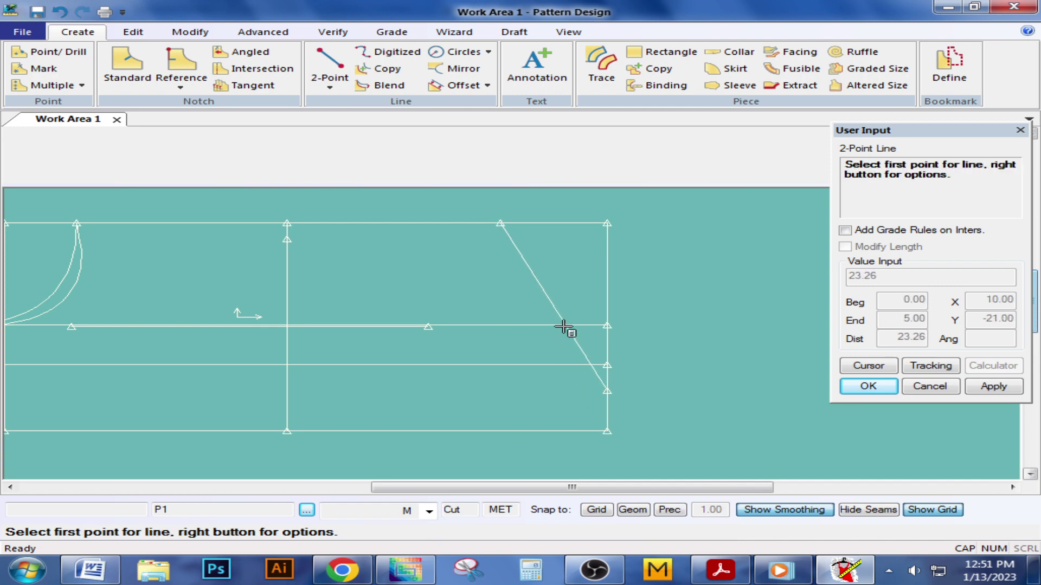
right_click(579, 355)
click(490, 143)
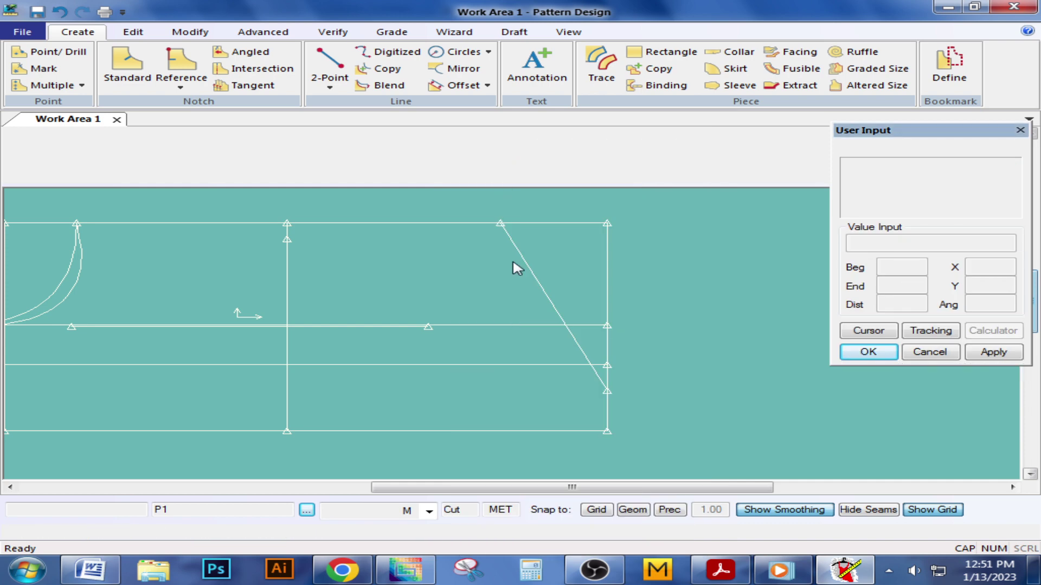
click(561, 270)
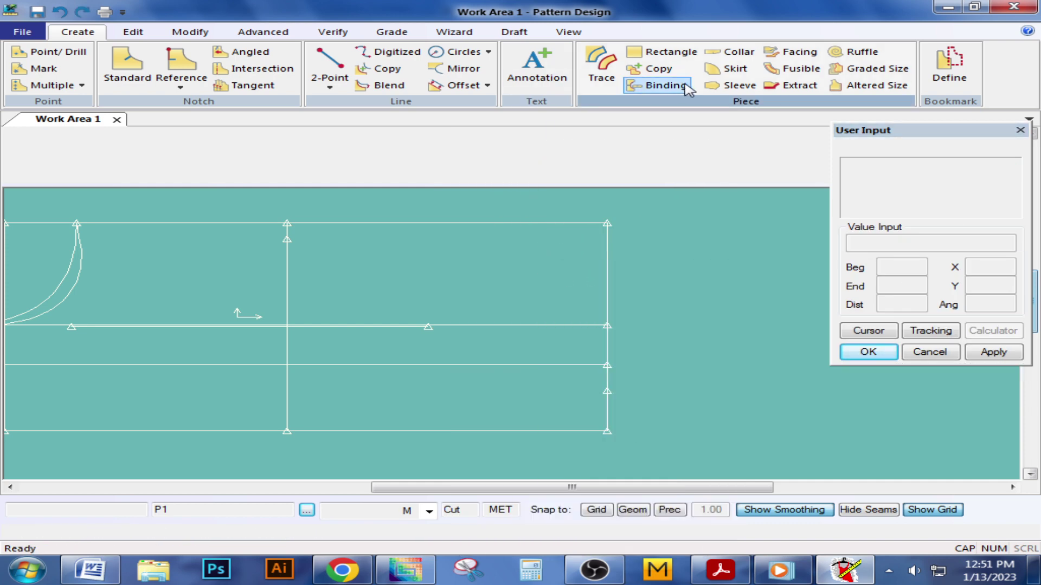
Draw a straight two-point line from the top edge's end point down to the right-edge point.
click(262, 33)
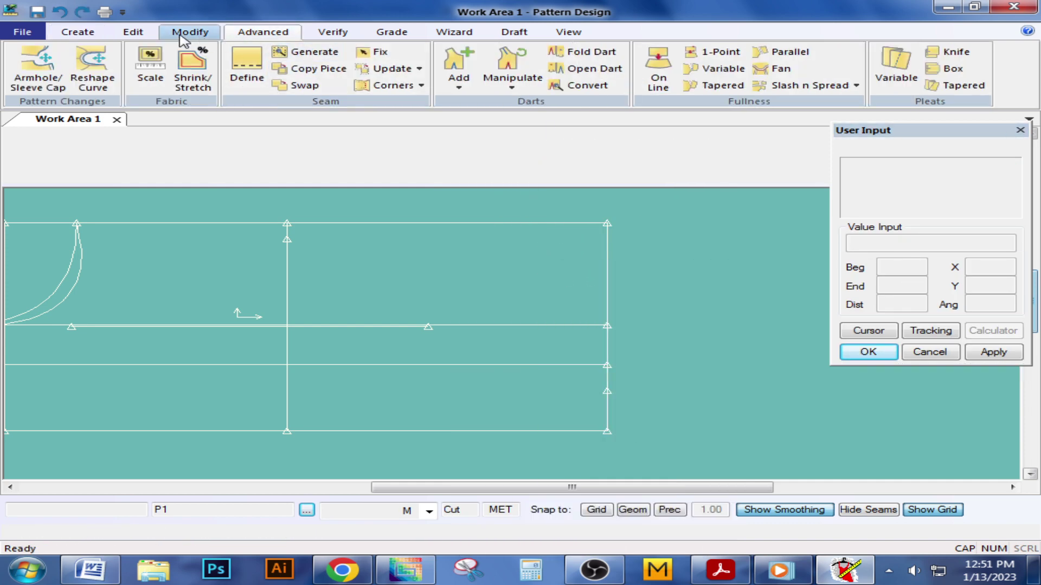
click(87, 34)
click(329, 84)
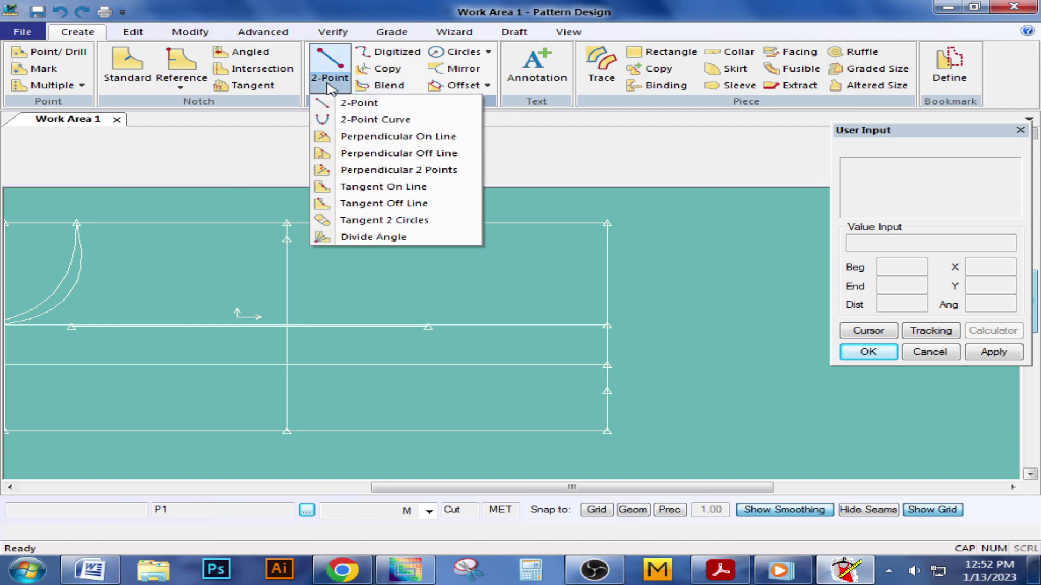
click(349, 104)
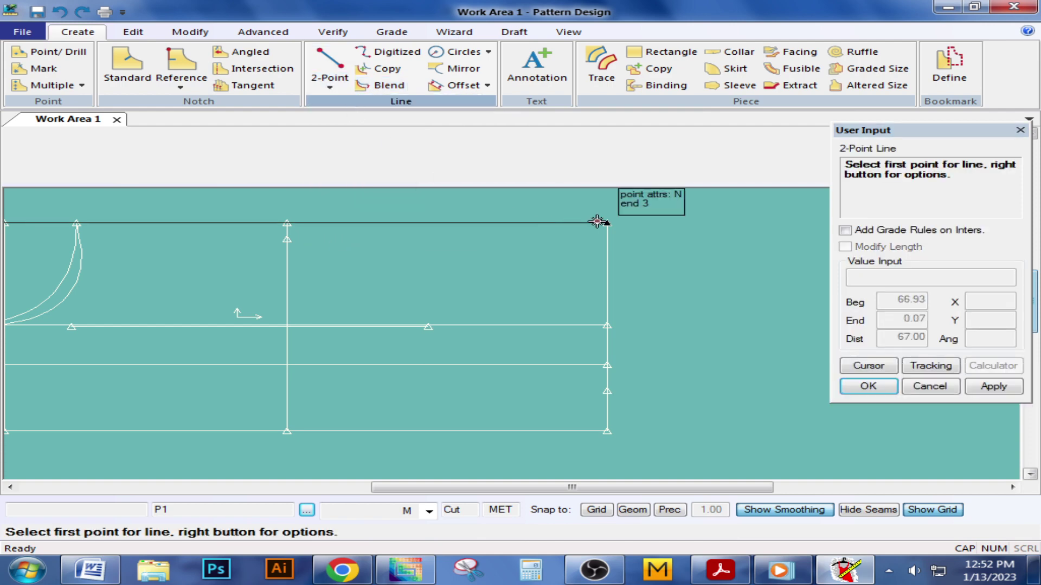
click(624, 220)
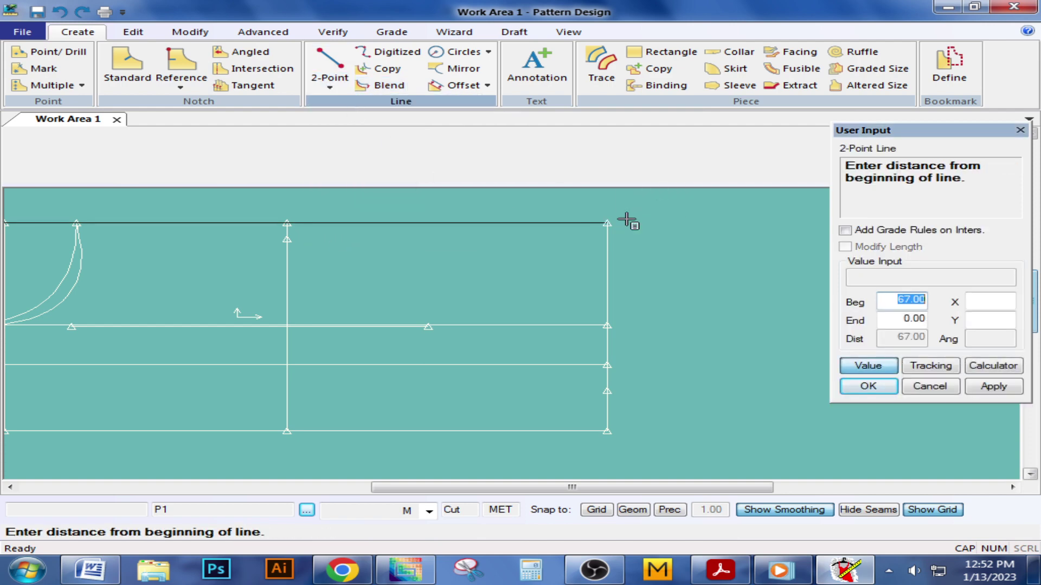
key(Return)
key(Return)
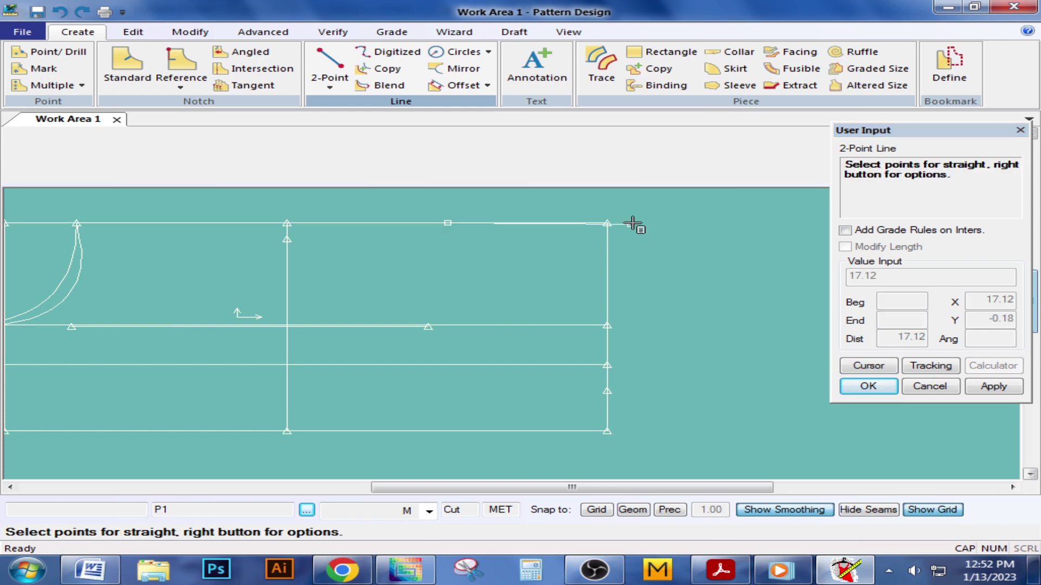
click(608, 389)
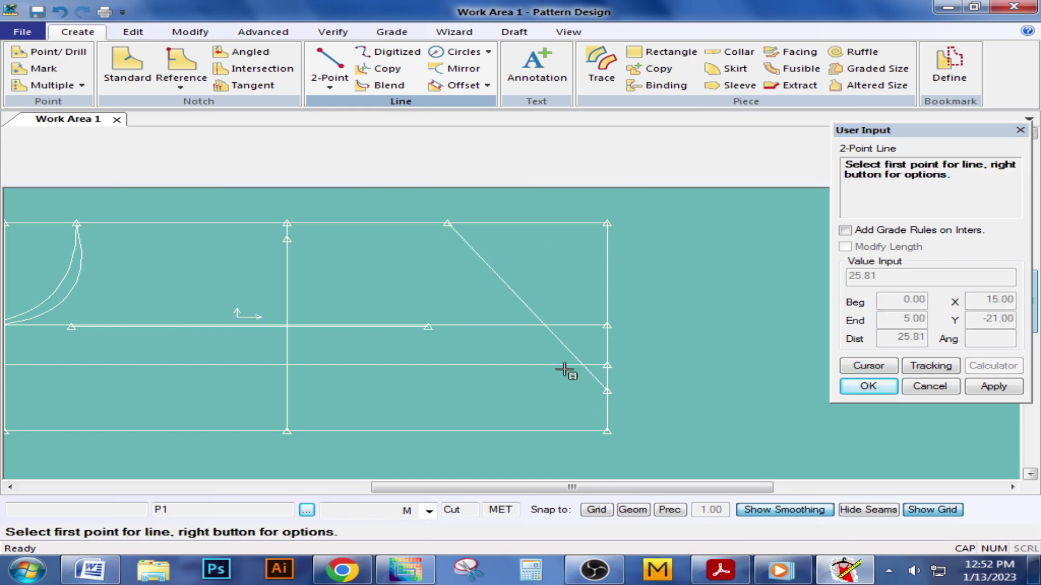
right_click(541, 347)
click(462, 147)
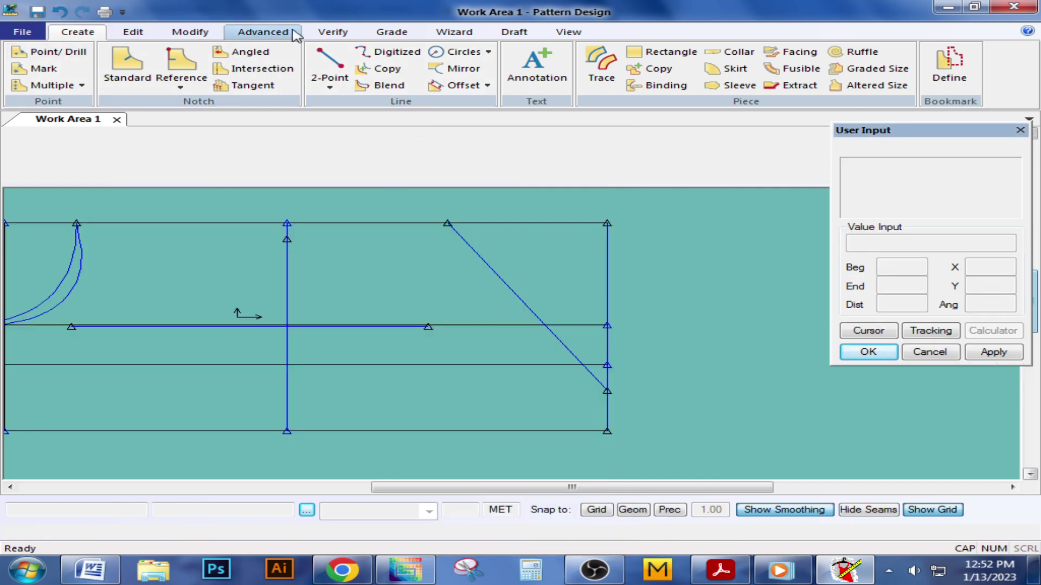
Measure the slanted line's length, confirming 25.81.
click(332, 31)
click(456, 67)
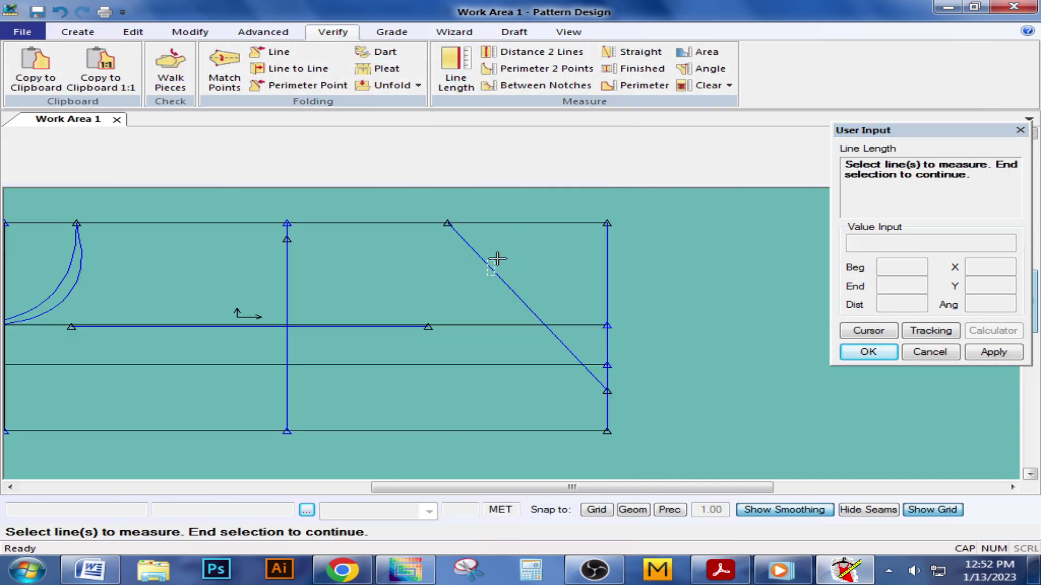
click(496, 271)
right_click(512, 261)
click(511, 257)
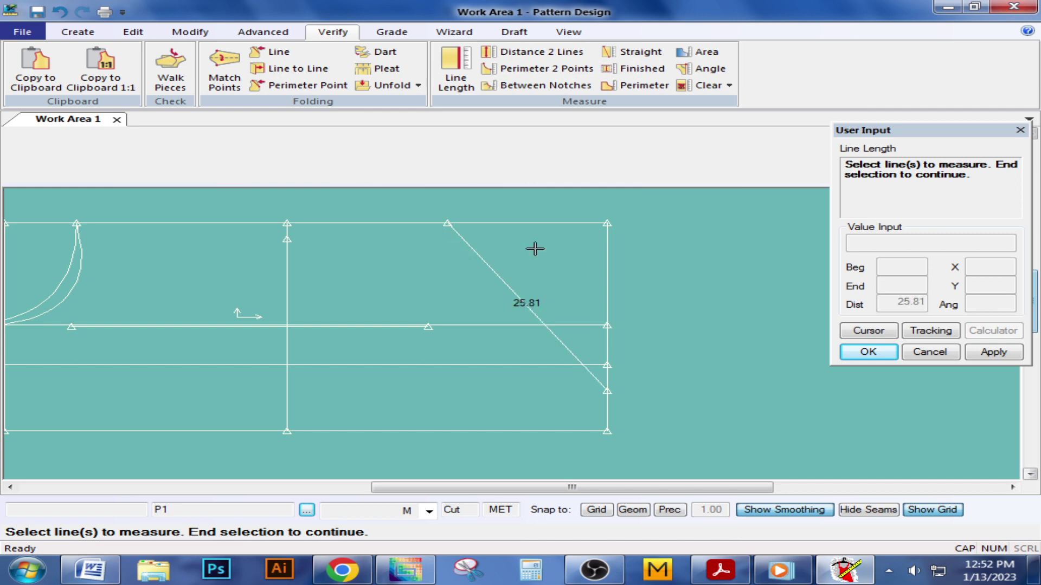
right_click(535, 247)
click(515, 251)
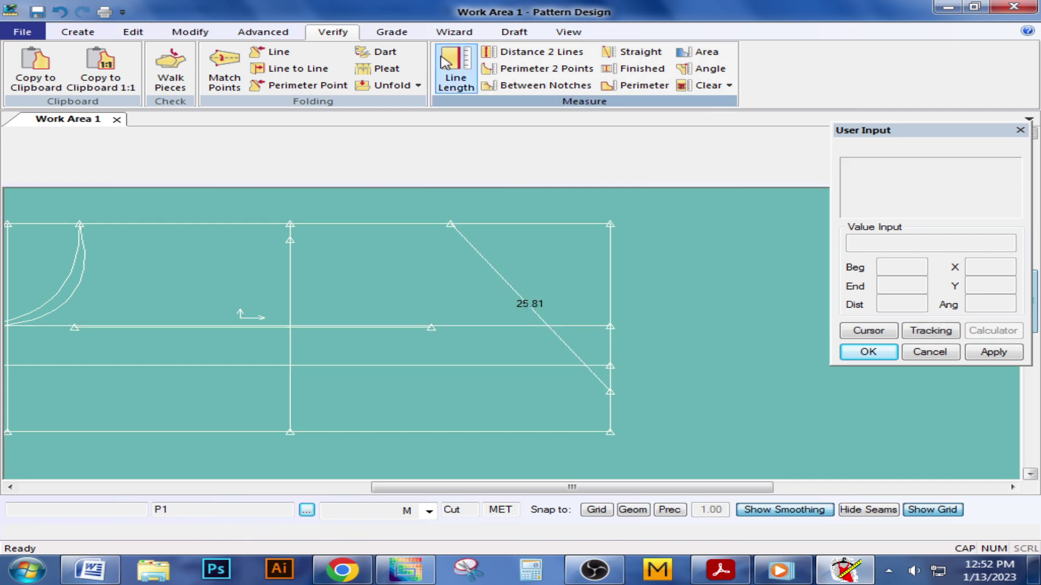
middle_drag(507, 259, 528, 262)
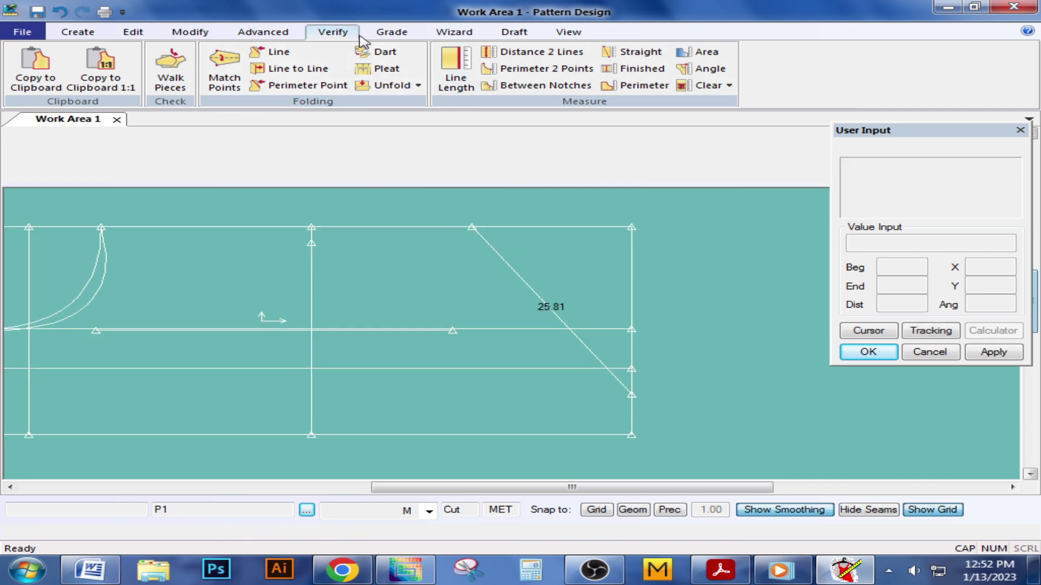
click(190, 34)
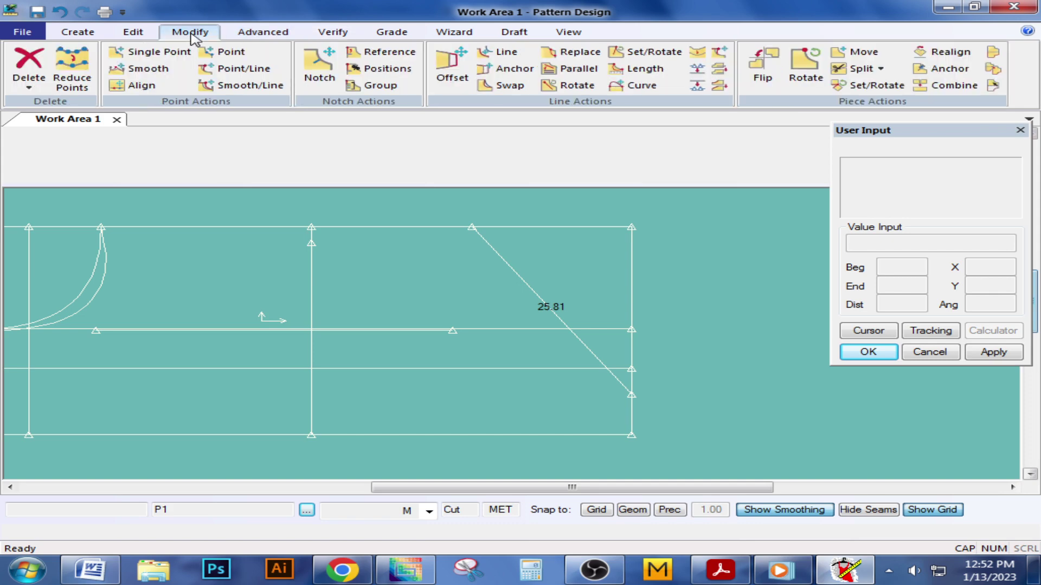
click(29, 83)
Delete the slanted straight line from pattern P1.
click(50, 137)
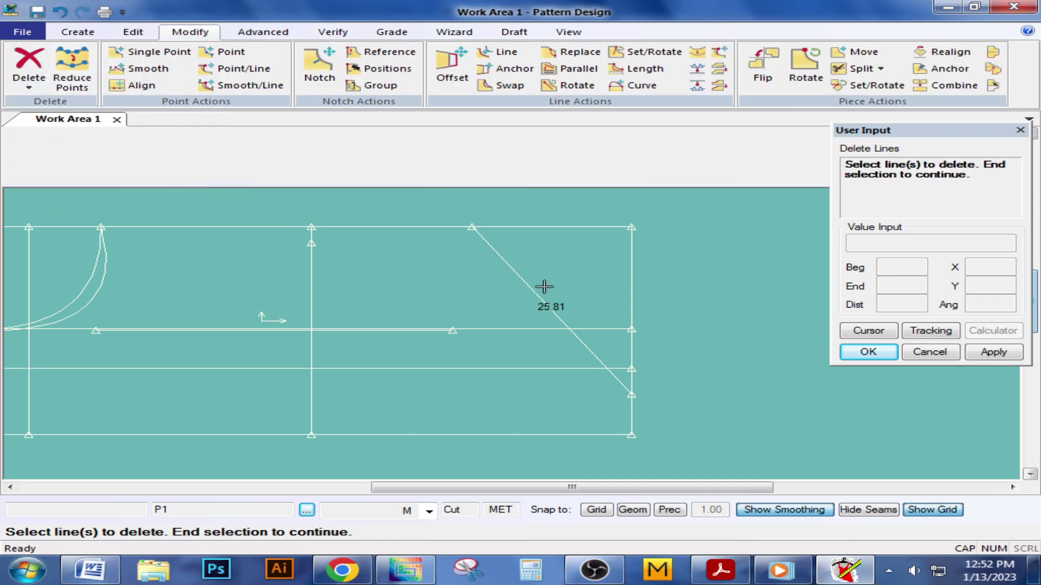
click(541, 289)
right_click(534, 266)
click(535, 270)
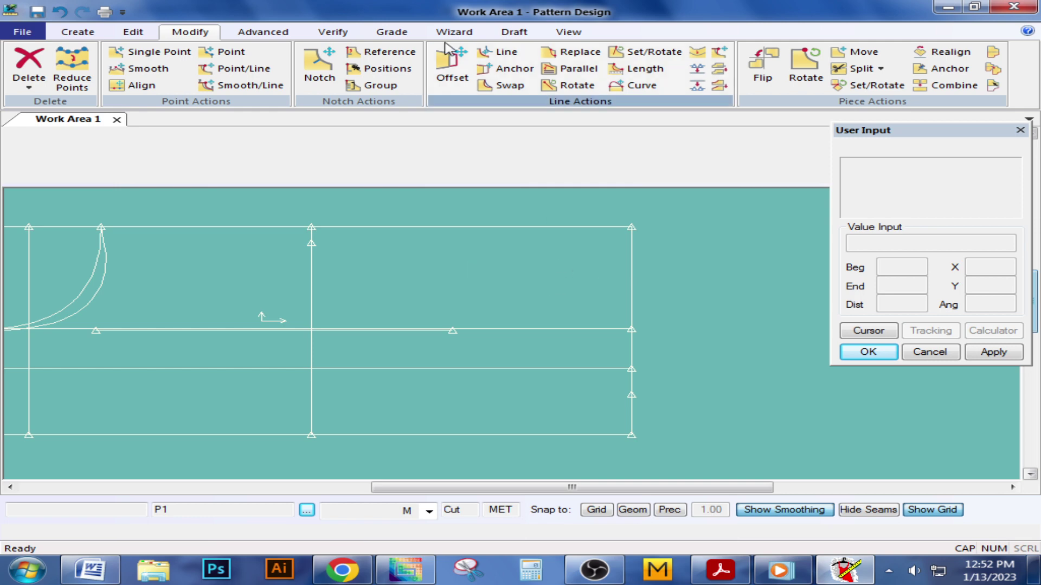
Start a two-point line at the top edge's end point, 67.00 from its start.
click(77, 32)
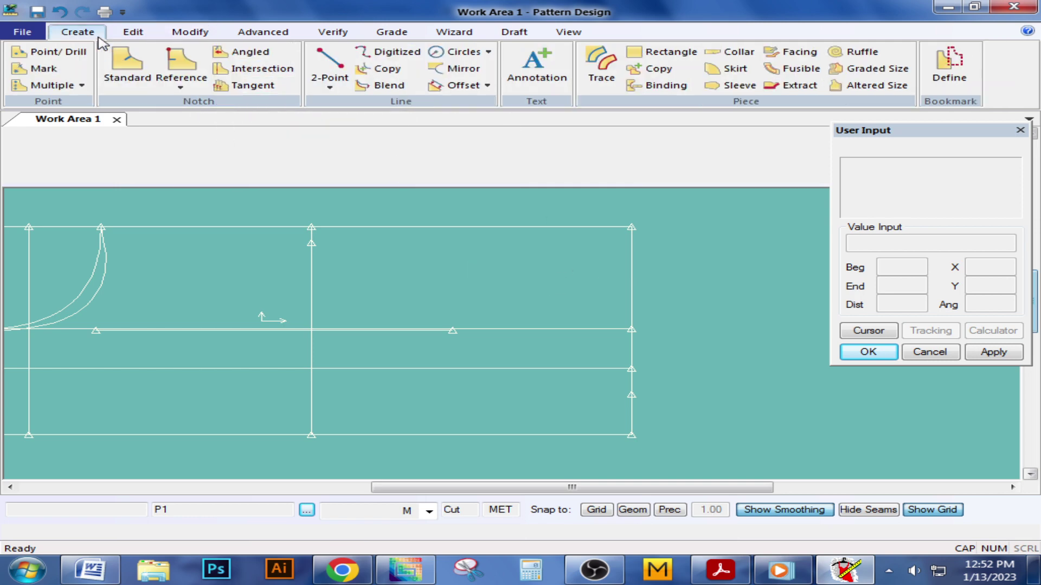
click(330, 88)
click(346, 103)
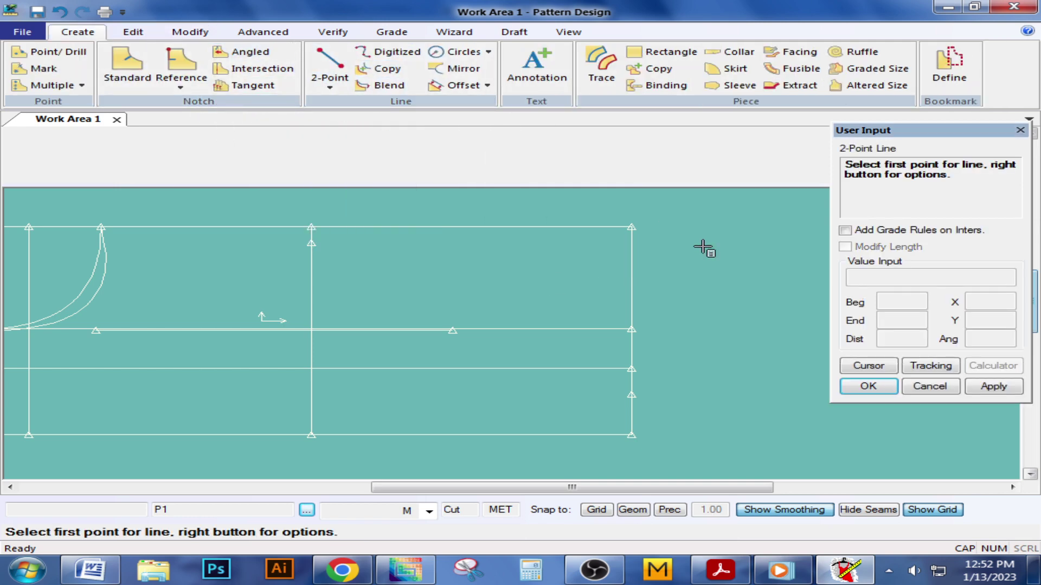
click(639, 226)
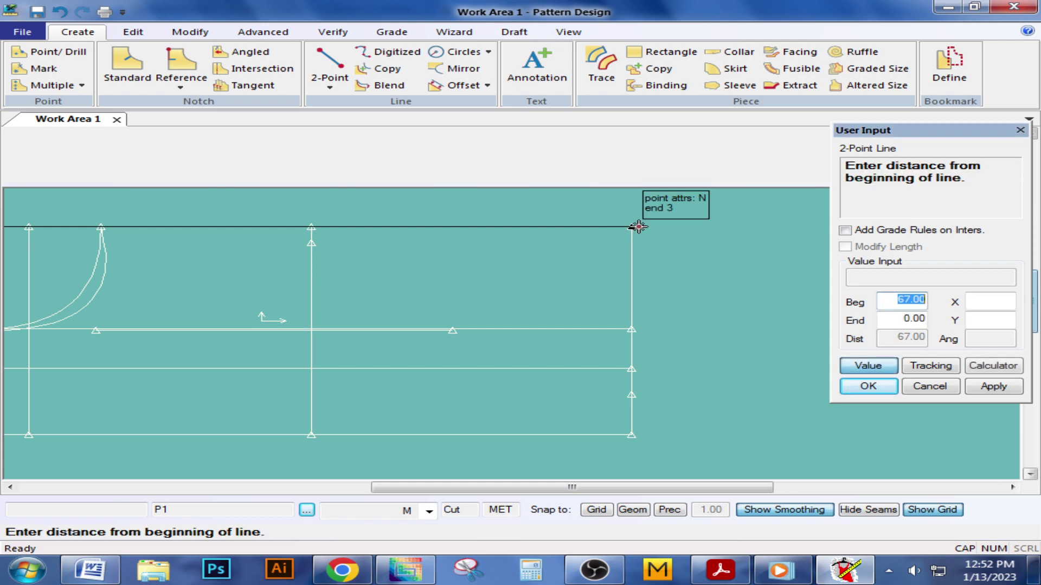
key(Return)
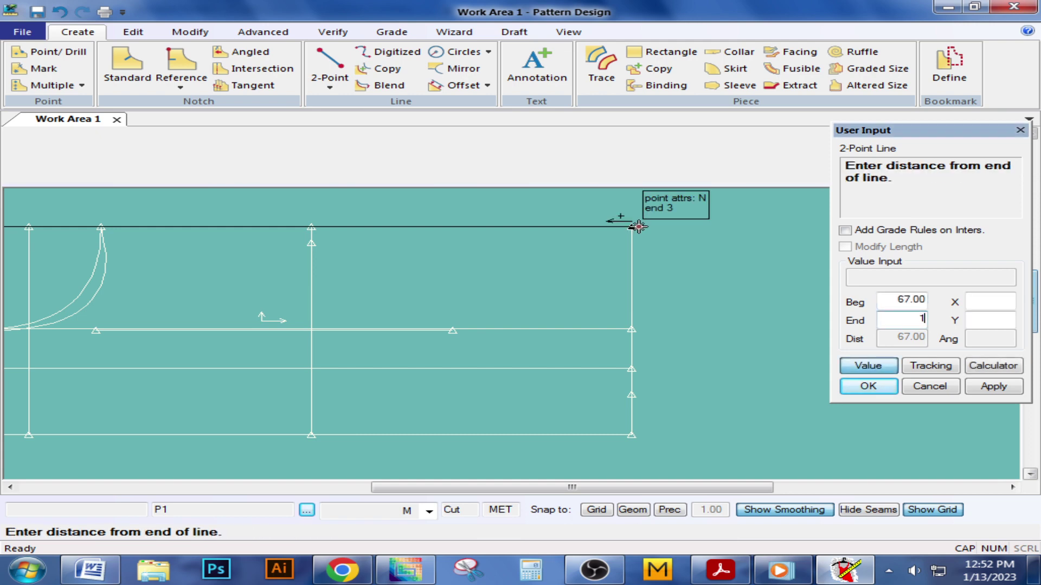
key(Return)
Make it a two-point curve ending at the right-edge point, bowing outward.
right_click(655, 232)
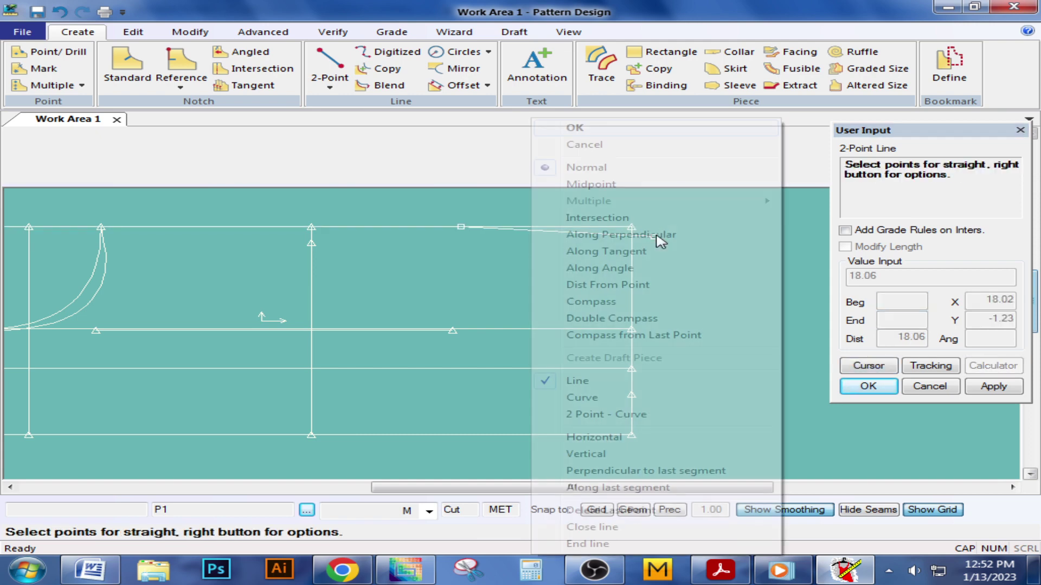
click(599, 415)
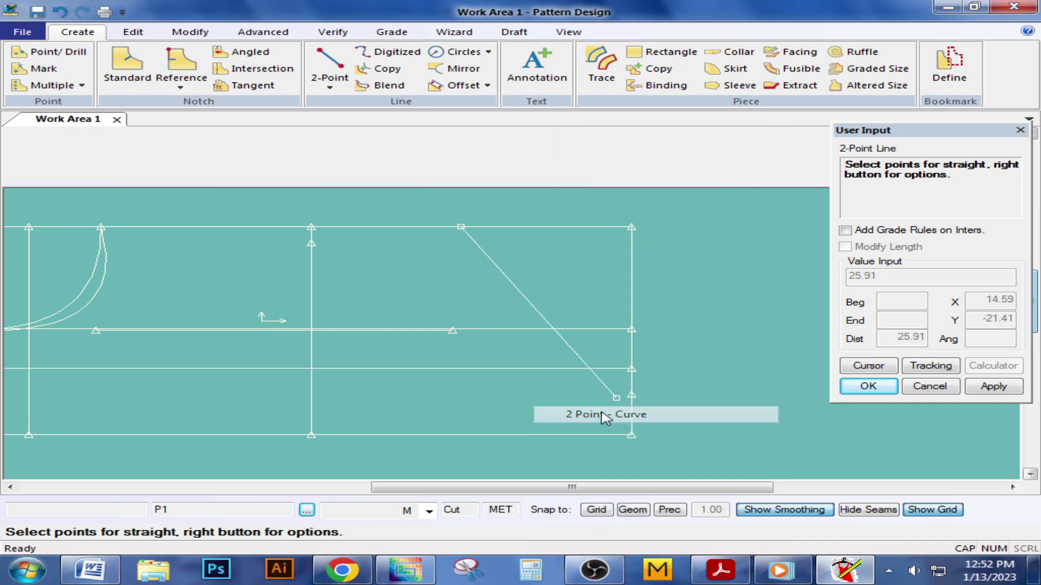
click(632, 398)
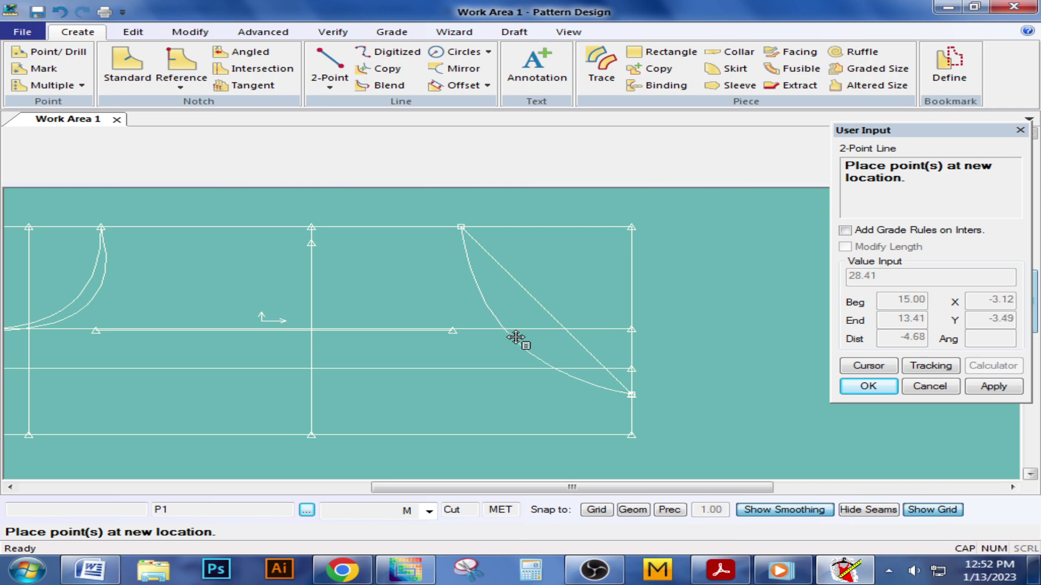
click(515, 338)
right_click(515, 306)
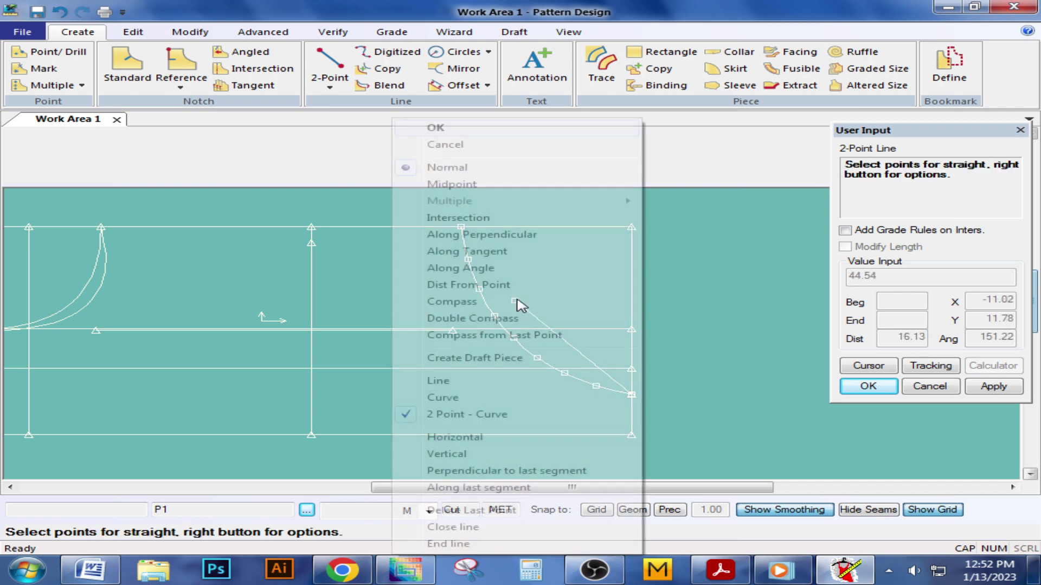
click(463, 126)
right_click(535, 279)
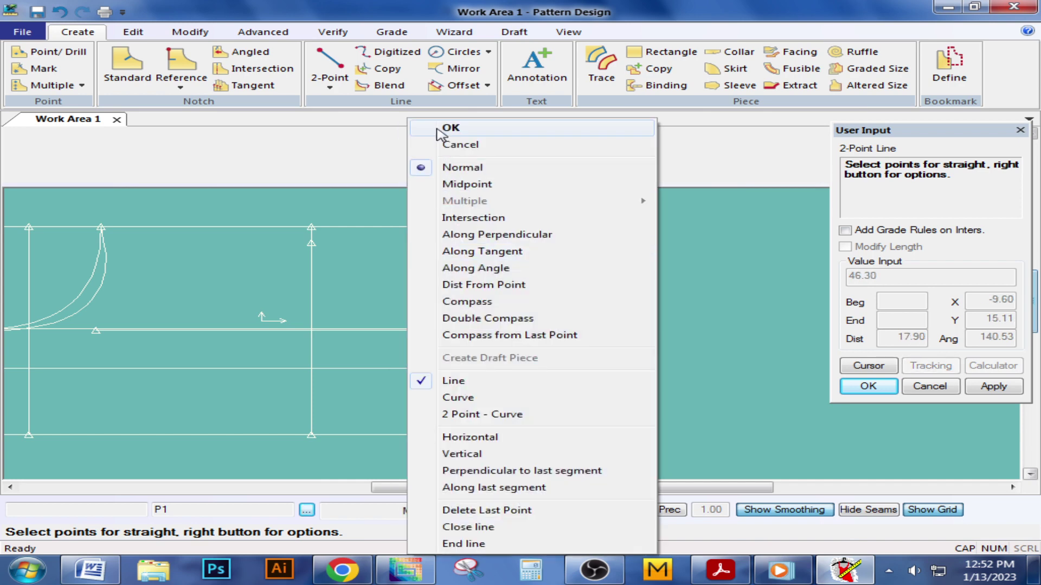
click(428, 129)
click(333, 32)
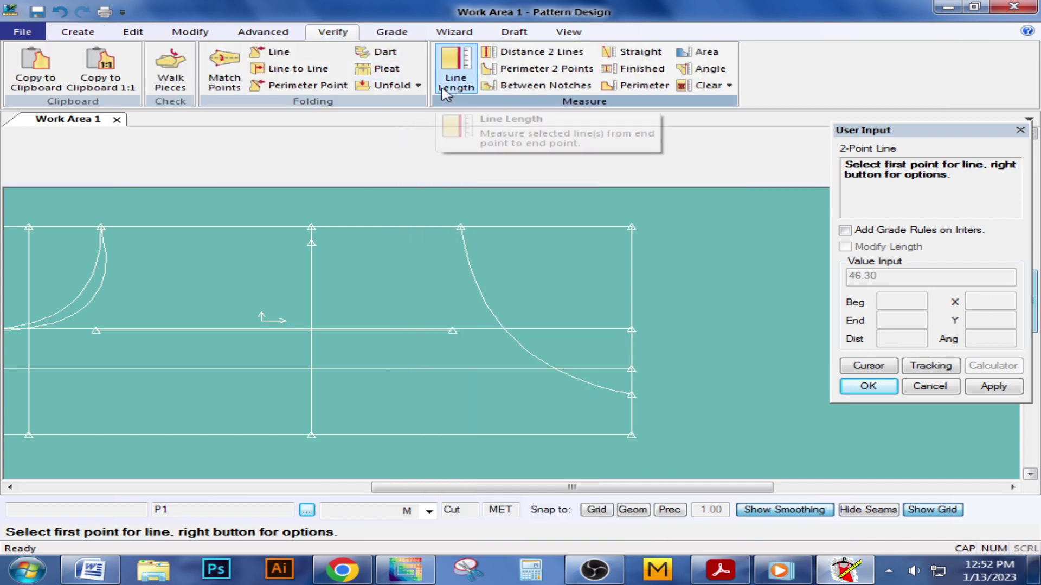
click(456, 70)
click(483, 279)
right_click(495, 274)
click(508, 269)
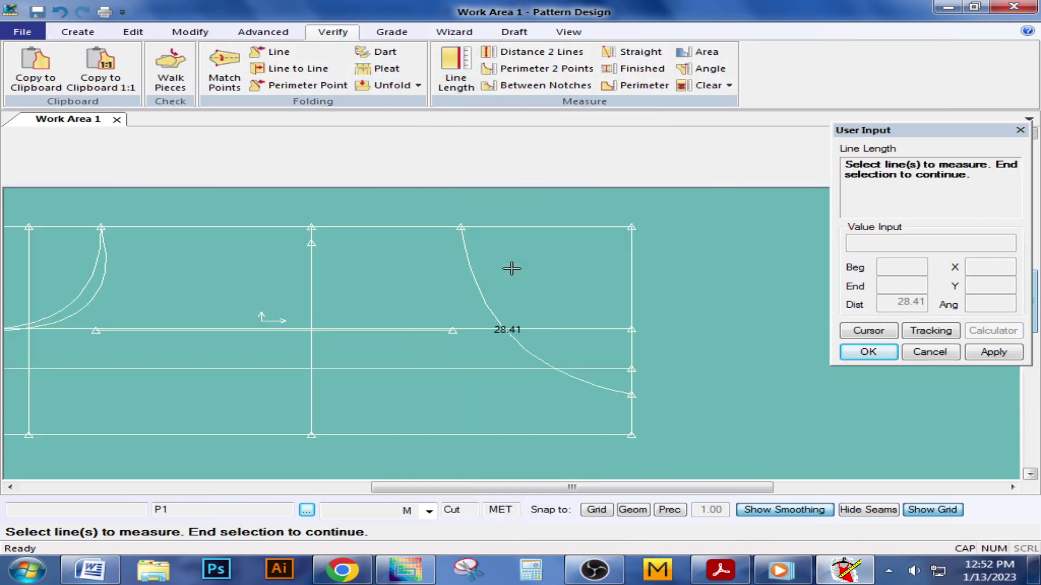
right_click(515, 274)
click(516, 275)
scroll(550, 280, down, 2)
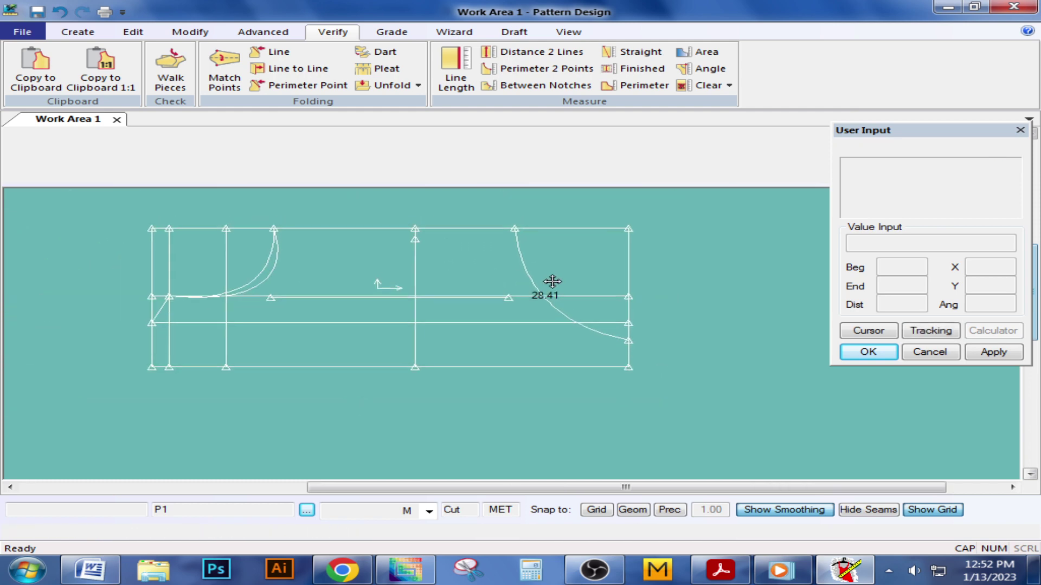
scroll(552, 284, up, 3)
scroll(551, 284, down, 1)
scroll(544, 292, down, 1)
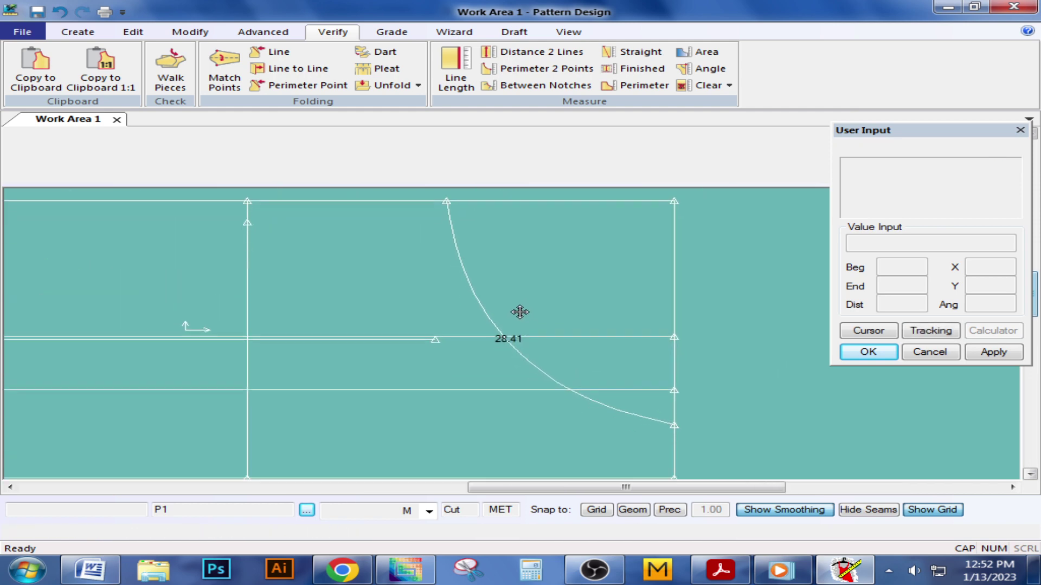
scroll(520, 309, down, 1)
scroll(495, 314, up, 1)
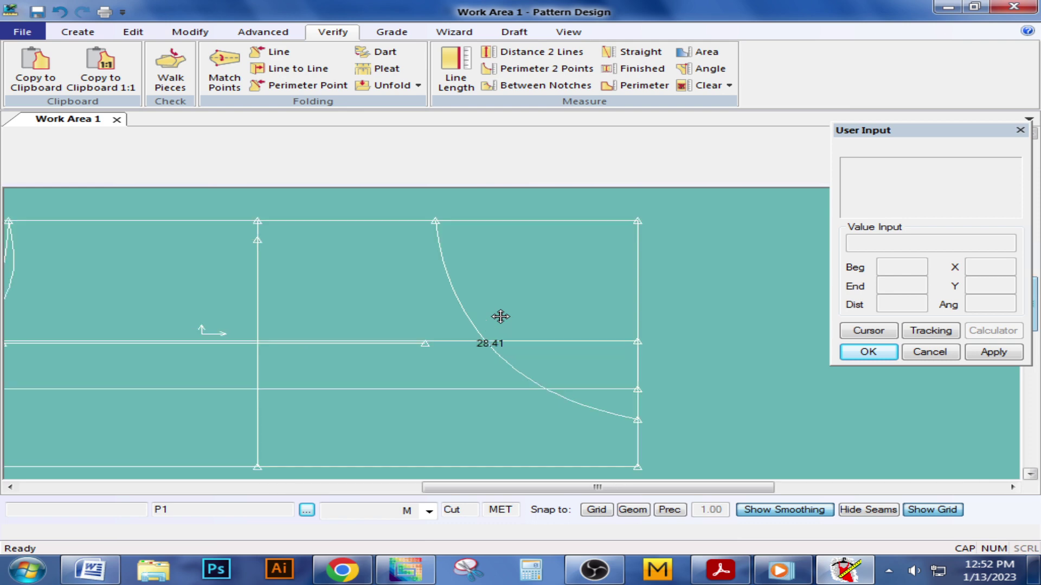
scroll(485, 344, up, 1)
scroll(471, 268, up, 1)
scroll(486, 290, up, 1)
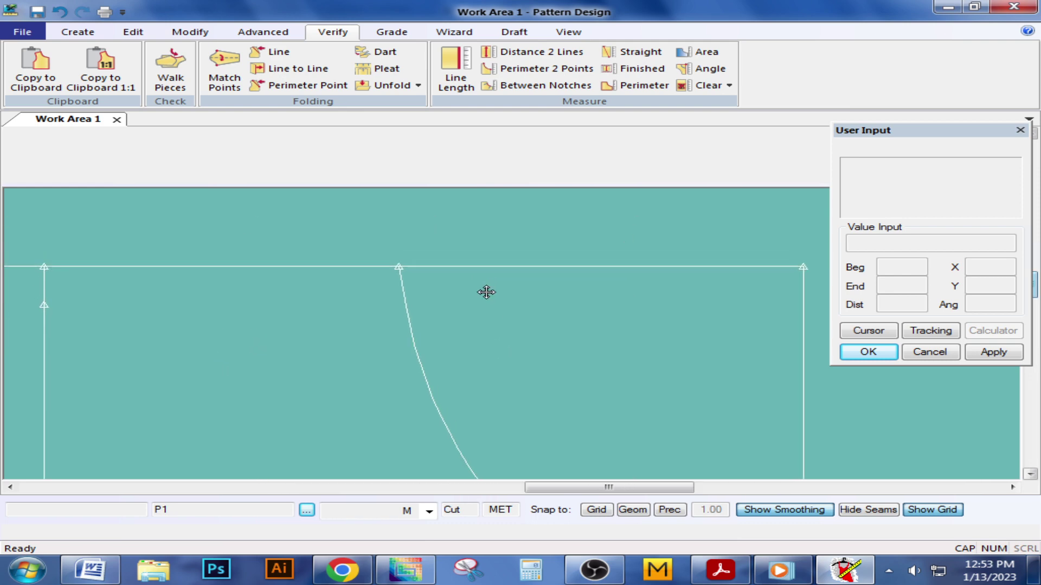
scroll(370, 287, down, 1)
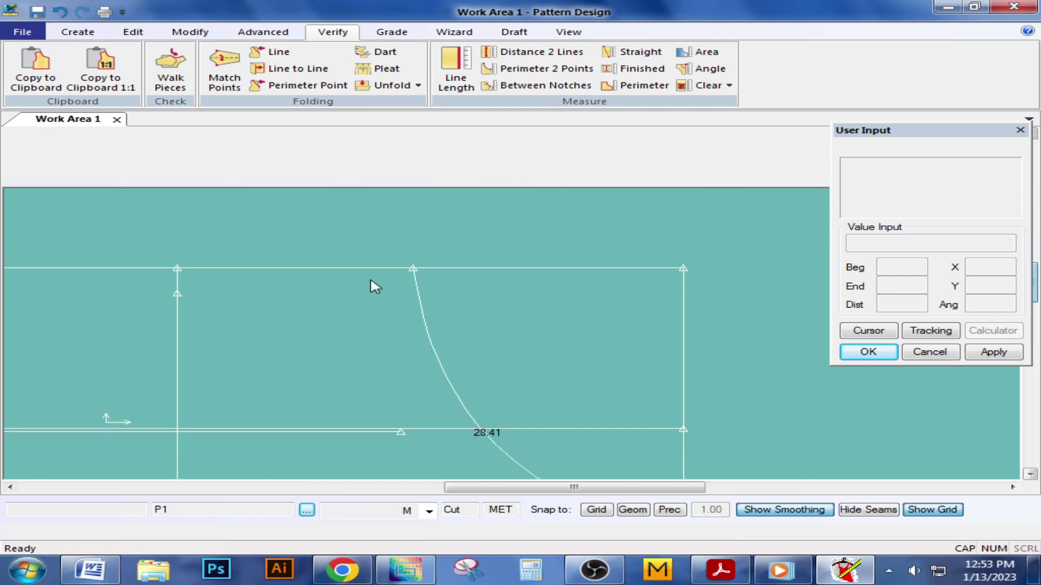
scroll(400, 298, up, 1)
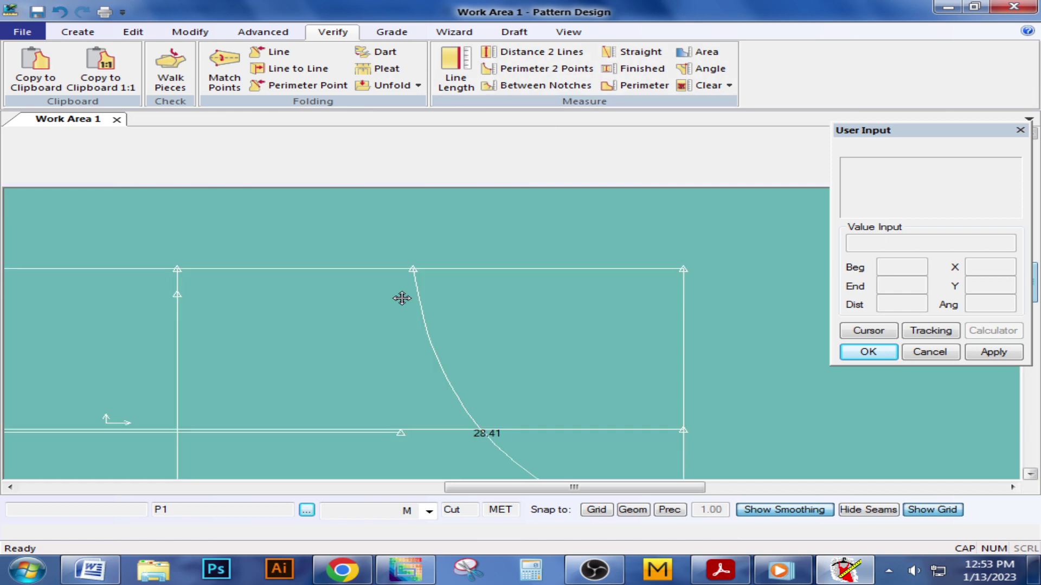
scroll(399, 297, down, 1)
Draw a straight line from the top edge's right end (67.00 along) to the leg curve's lower end.
click(182, 32)
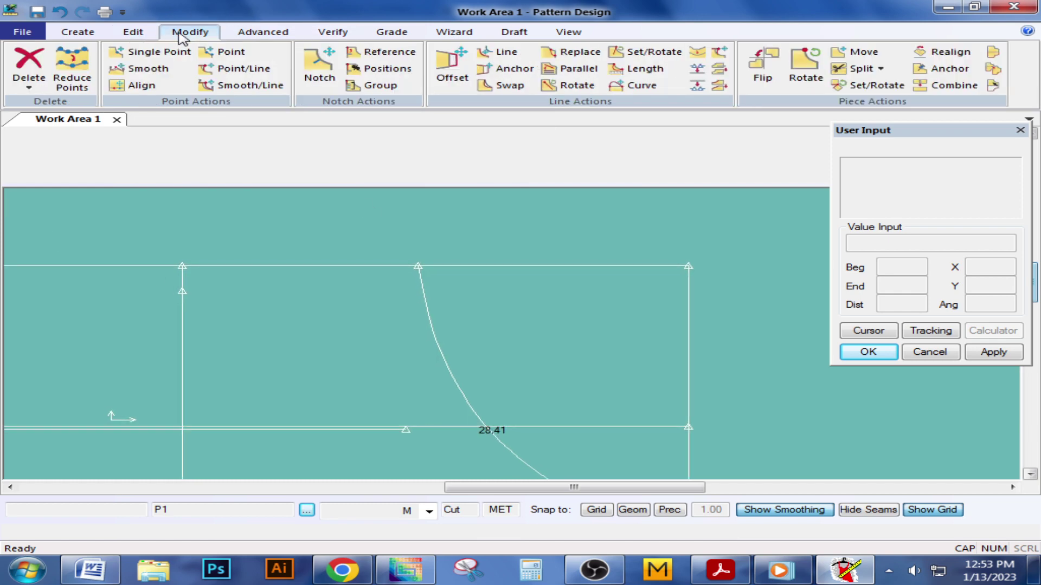
click(81, 32)
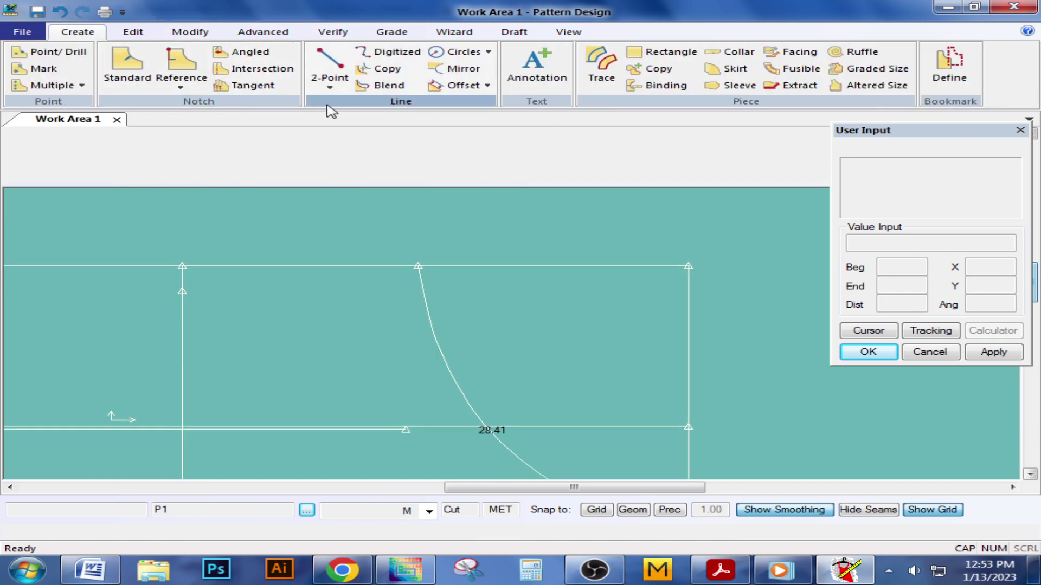
click(329, 82)
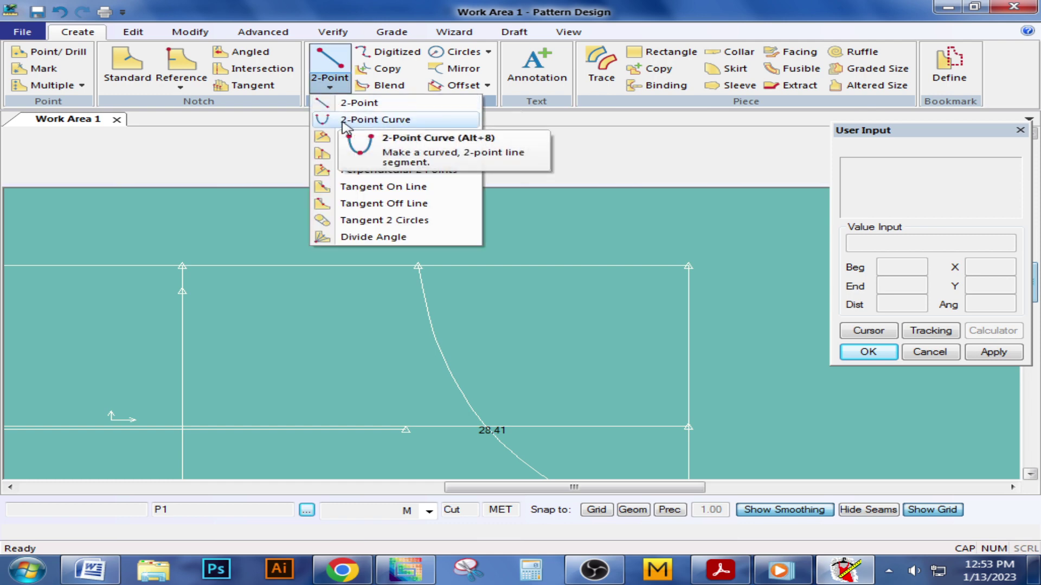
click(347, 103)
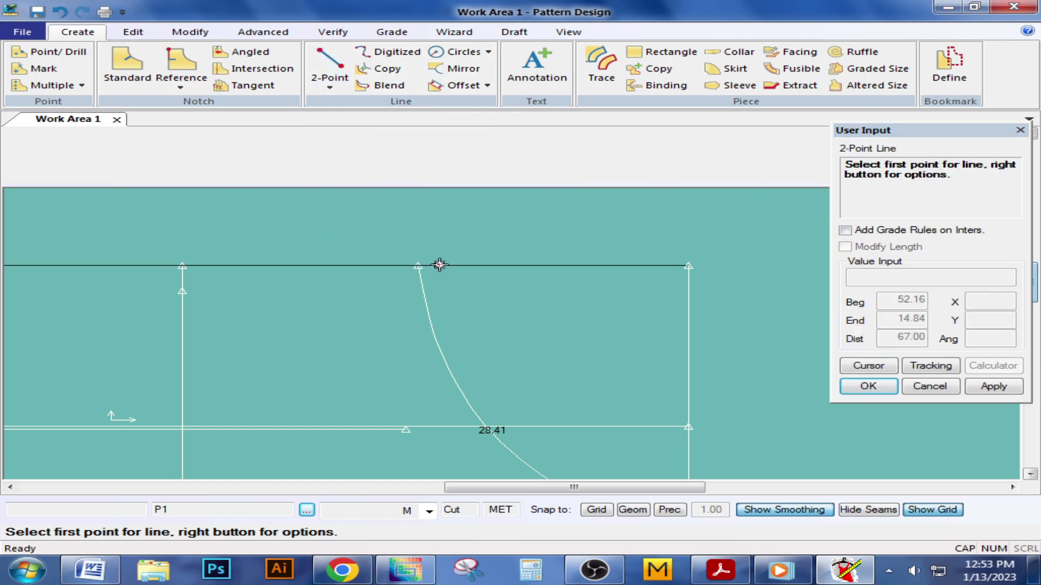
click(697, 266)
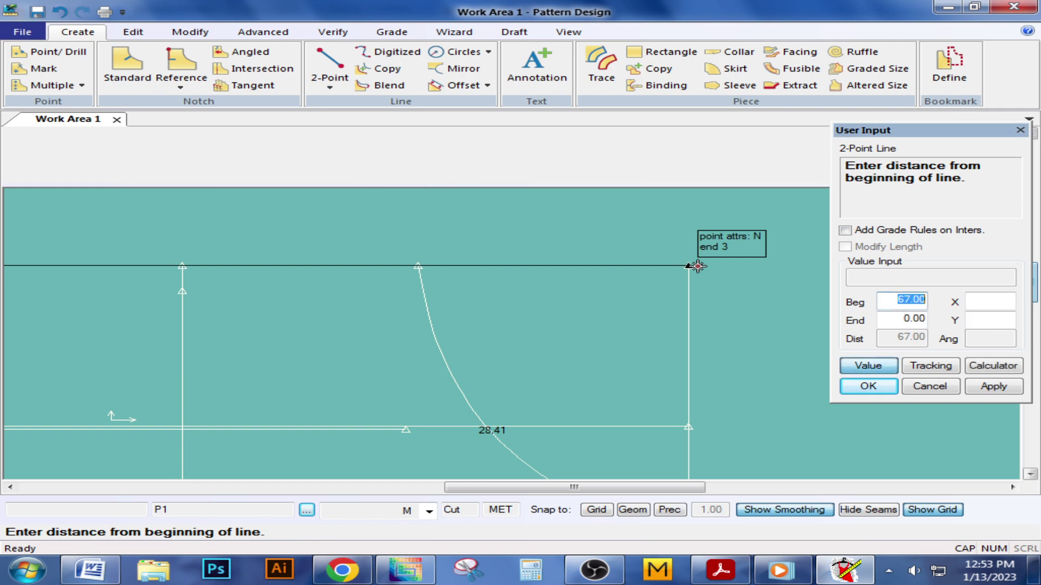
key(Return)
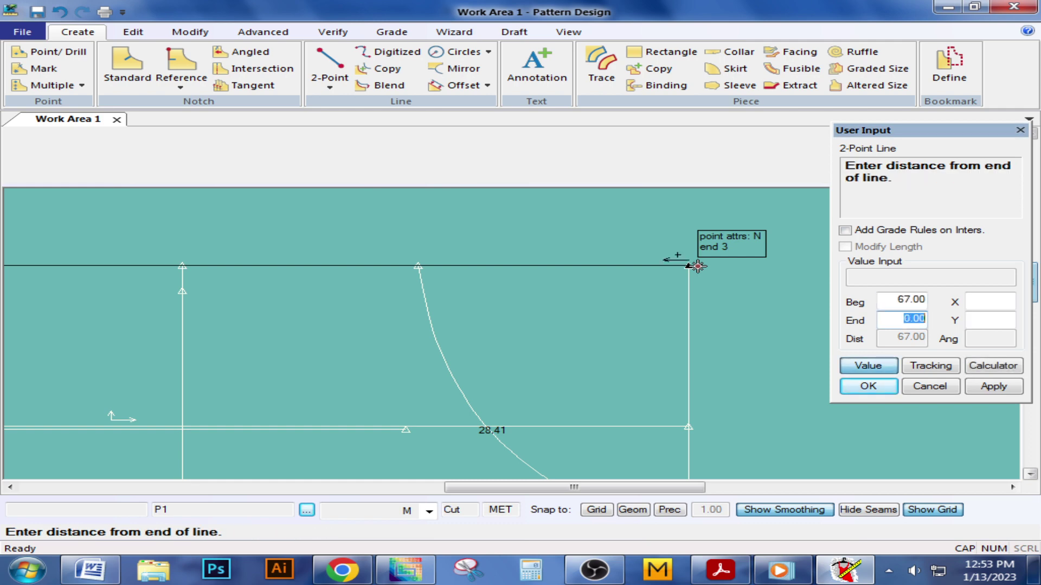
text(18)
key(Return)
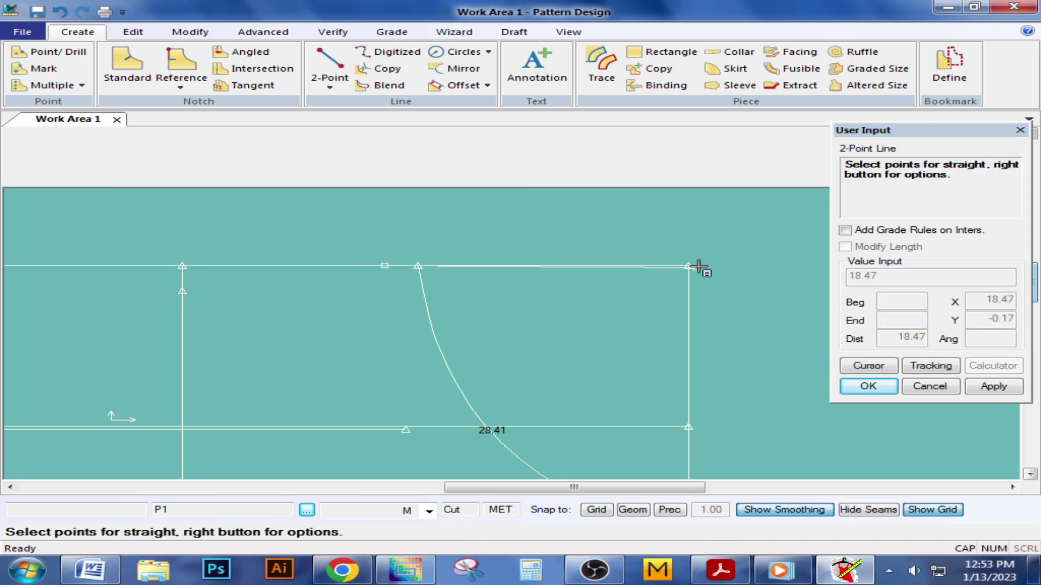
scroll(425, 325, down, 2)
scroll(561, 439, up, 2)
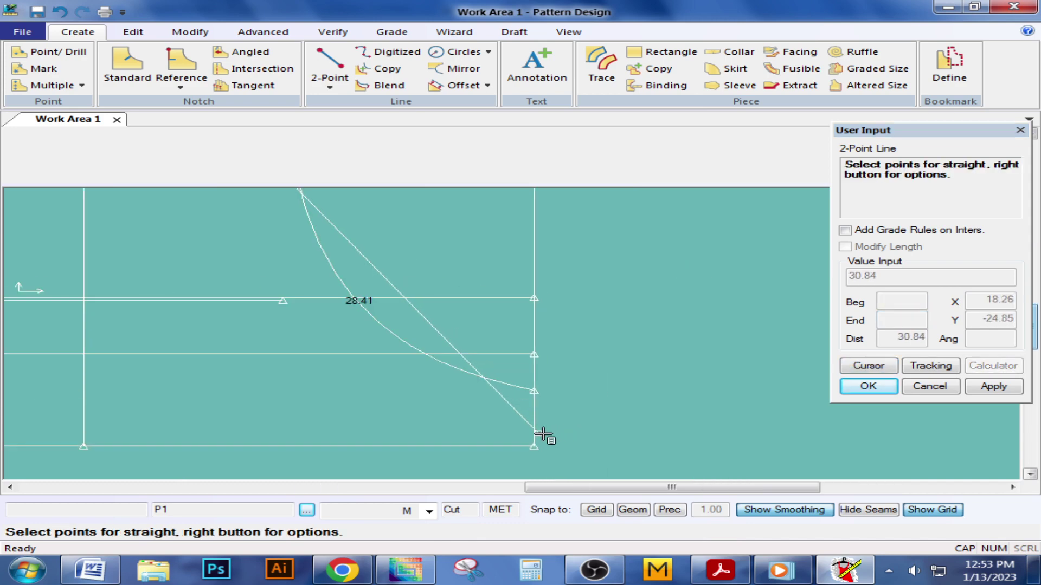
click(521, 386)
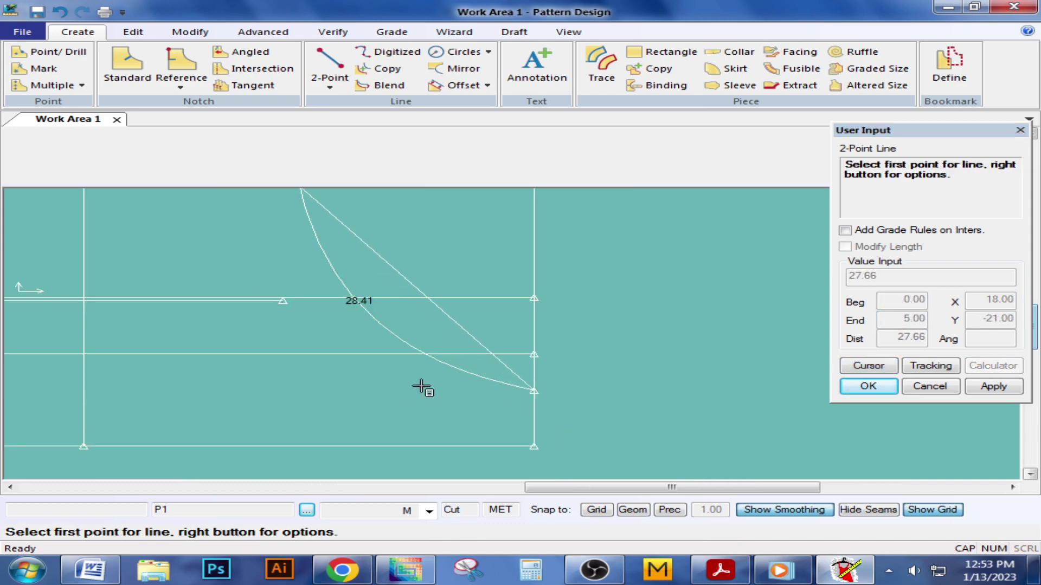
right_click(467, 383)
click(384, 63)
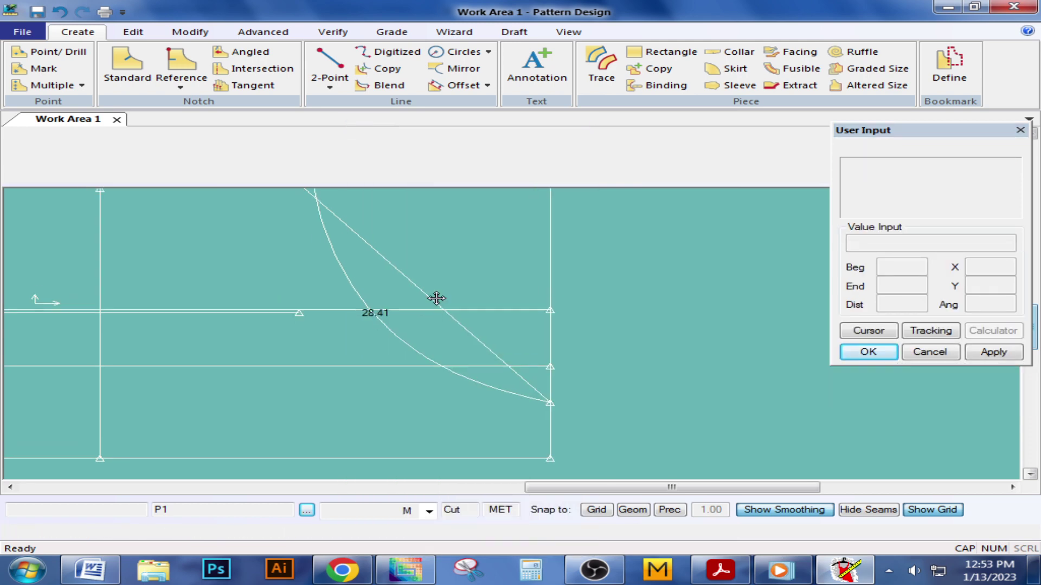
Measure the new diagonal line's length, showing 27.66.
middle_drag(433, 295, 501, 368)
click(332, 31)
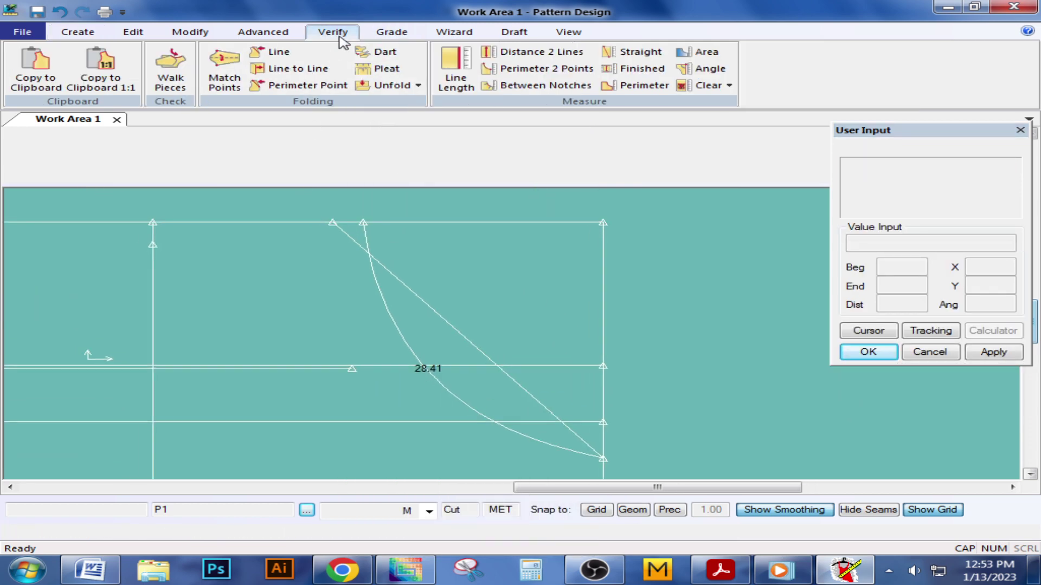
click(455, 71)
click(406, 287)
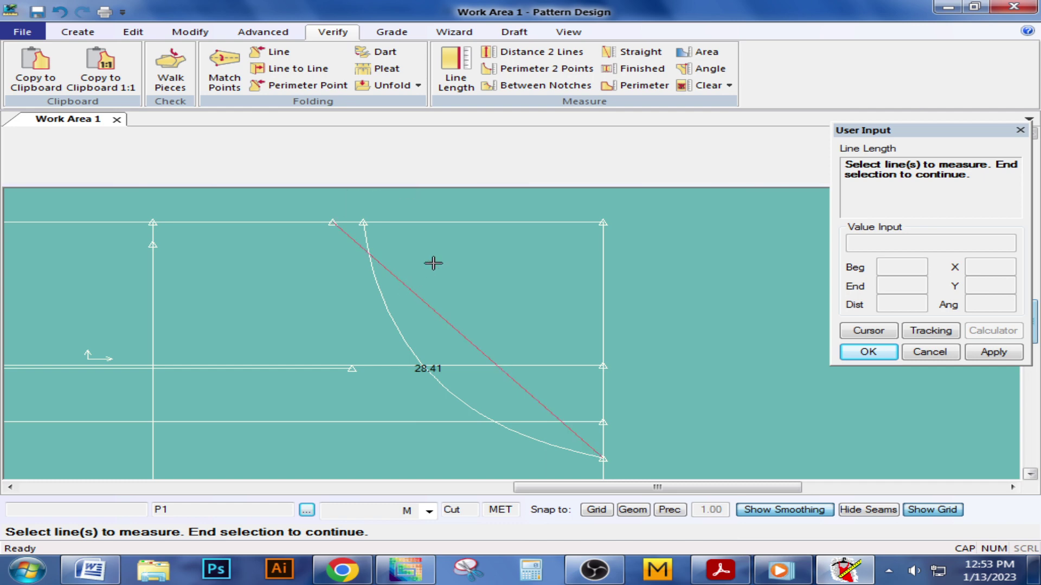
right_click(434, 264)
click(432, 265)
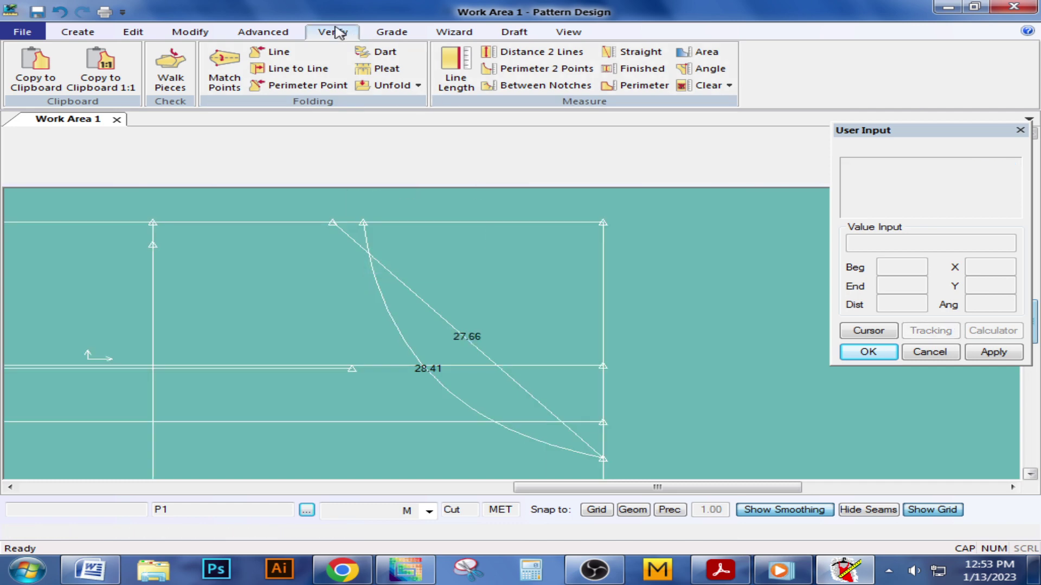
click(80, 32)
Delete the 27.66 straight diagonal line.
click(189, 32)
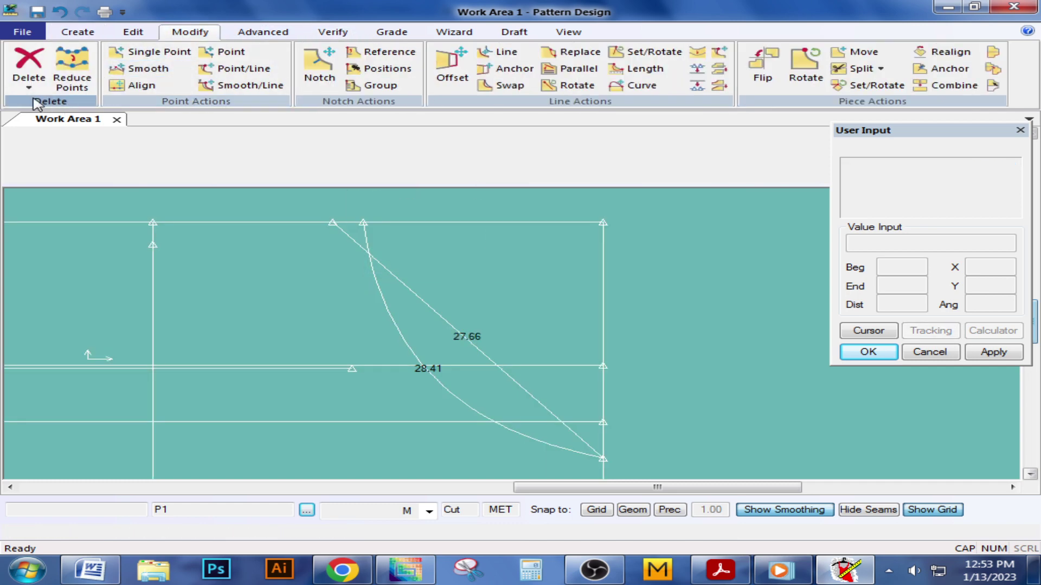
click(28, 84)
click(50, 136)
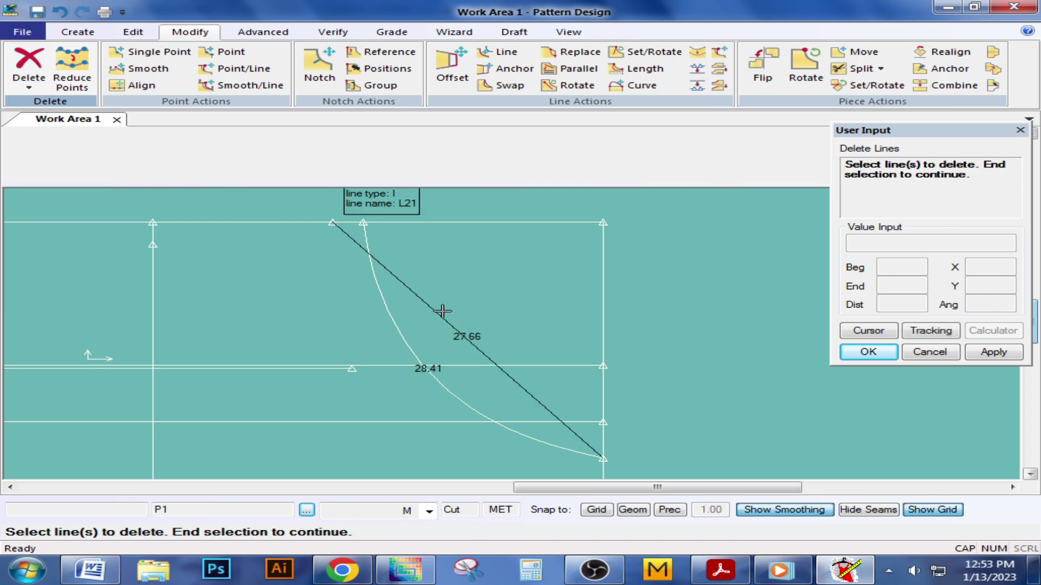
click(458, 325)
right_click(458, 326)
click(446, 310)
right_click(464, 279)
scroll(470, 314, down, 2)
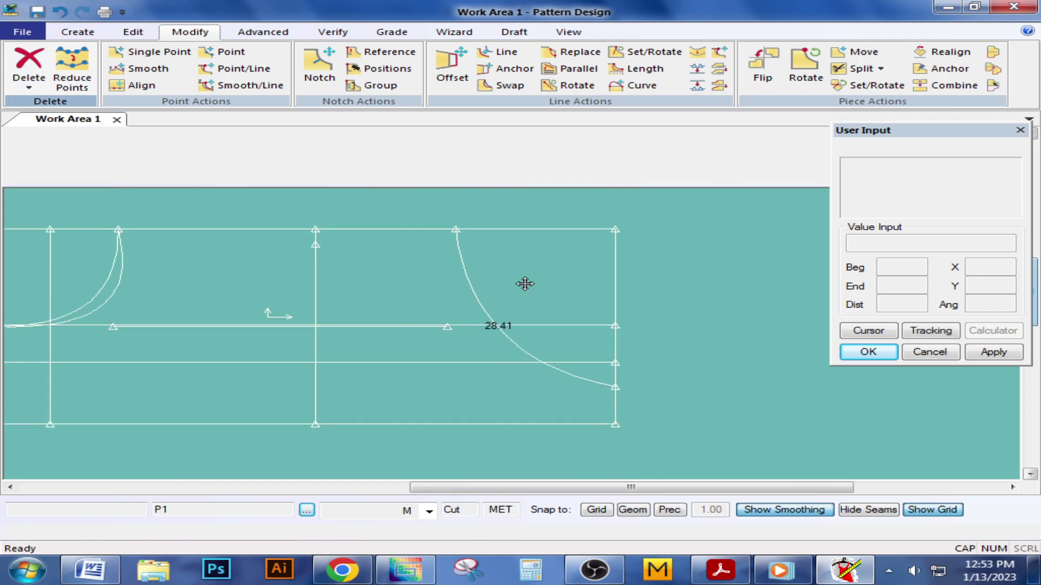
scroll(526, 283, down, 1)
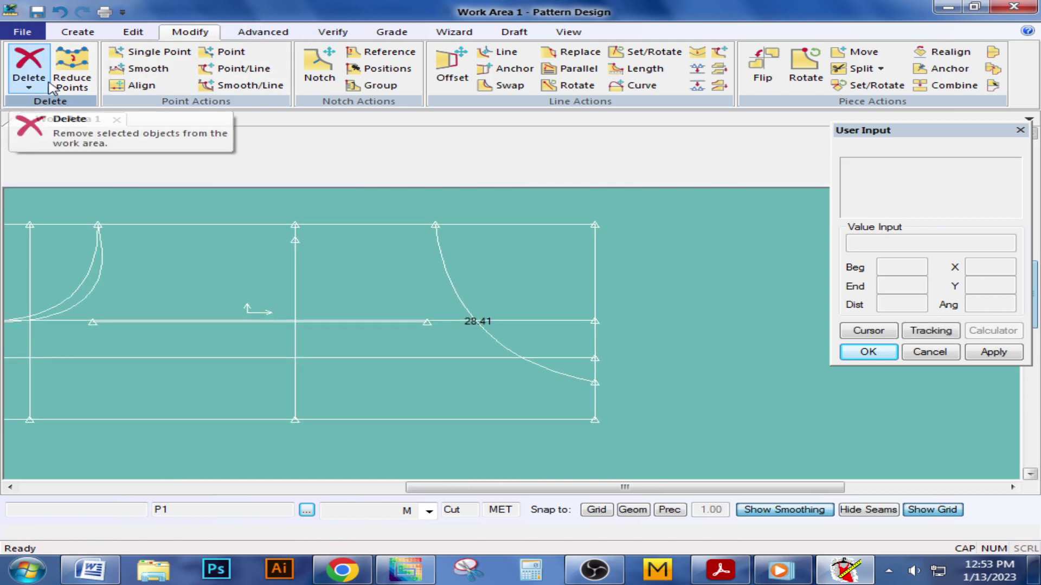
Delete the 28.41 leg curve.
click(28, 86)
click(47, 135)
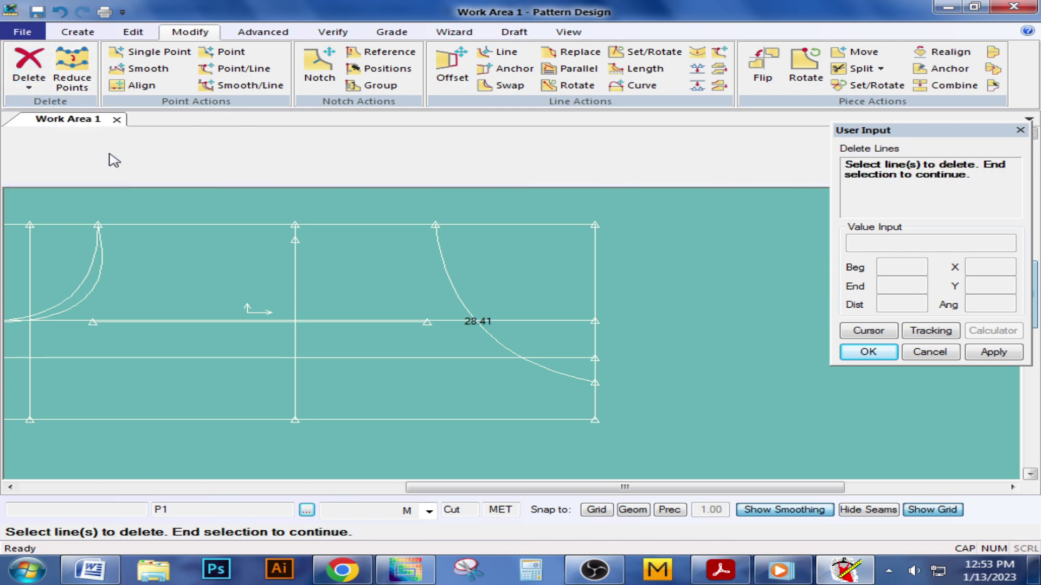
click(472, 292)
right_click(472, 290)
click(479, 275)
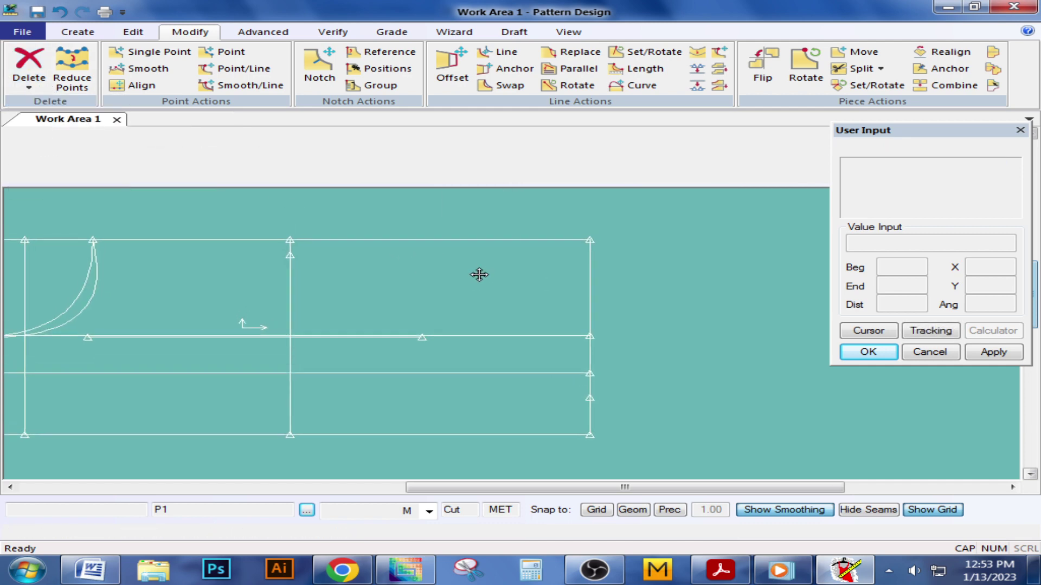
Start a new two-point line at the top edge's right end, 67.00 from the beginning.
click(81, 33)
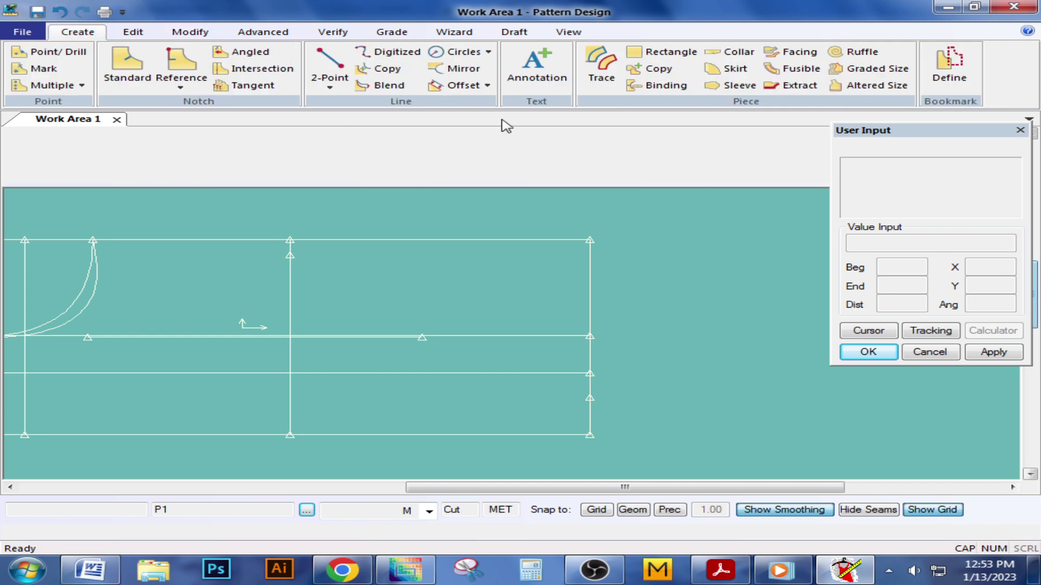
click(328, 84)
click(348, 104)
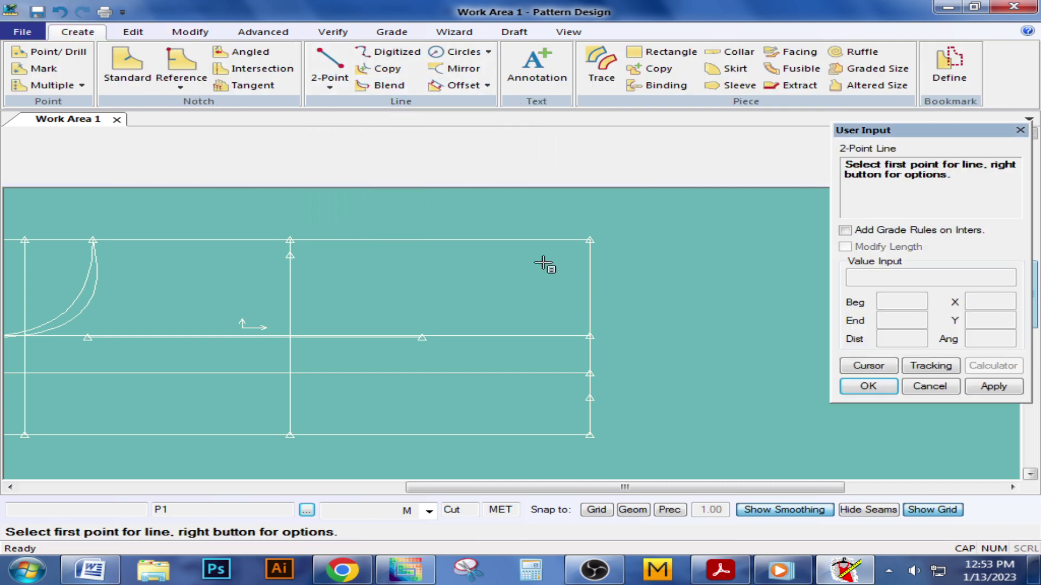
click(598, 233)
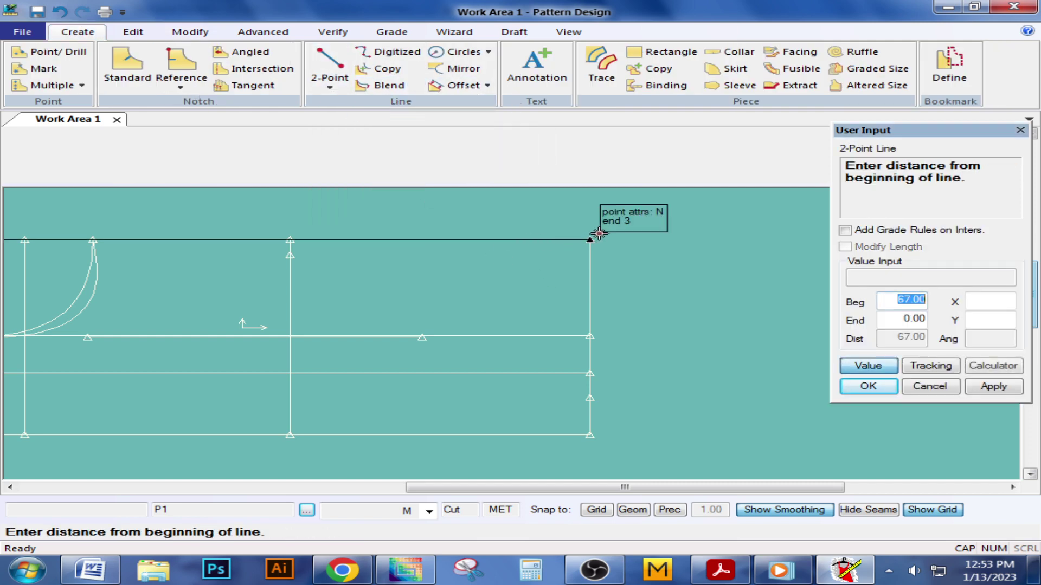
key(Return)
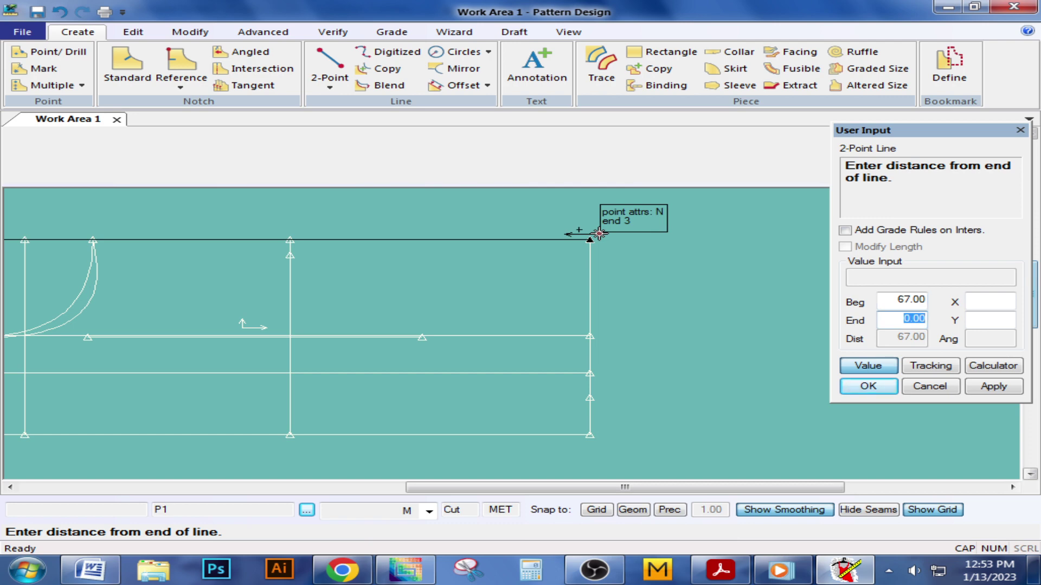
Draw a bent two-point armhole curve from the top point to the right-side notch.
key(Return)
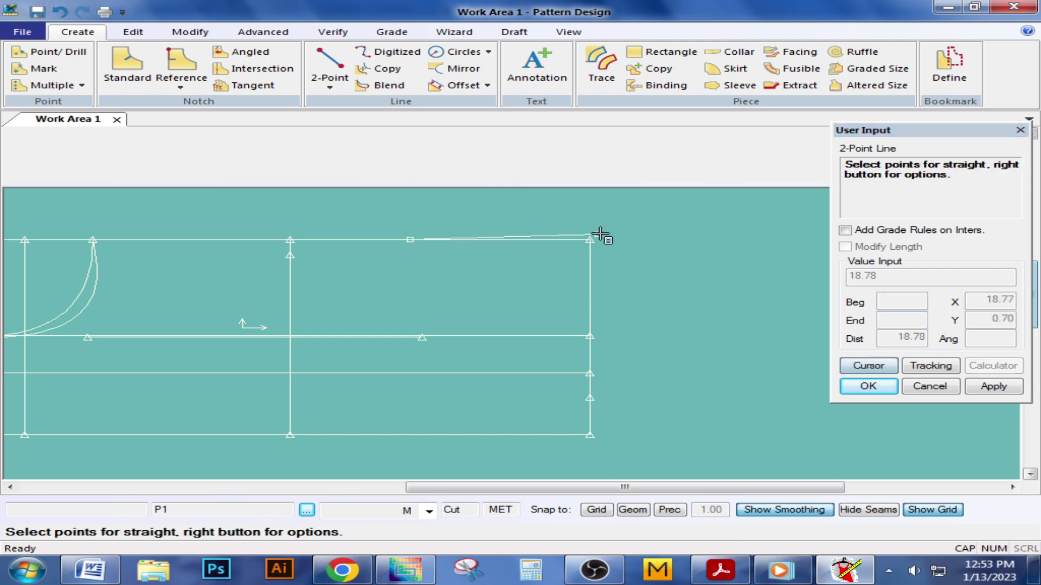
right_click(403, 287)
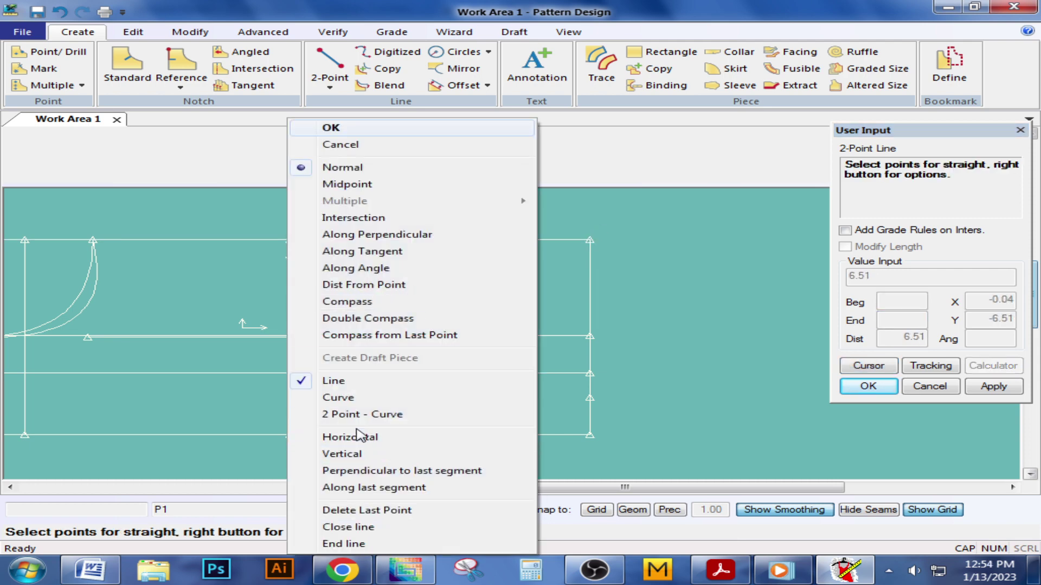
click(369, 414)
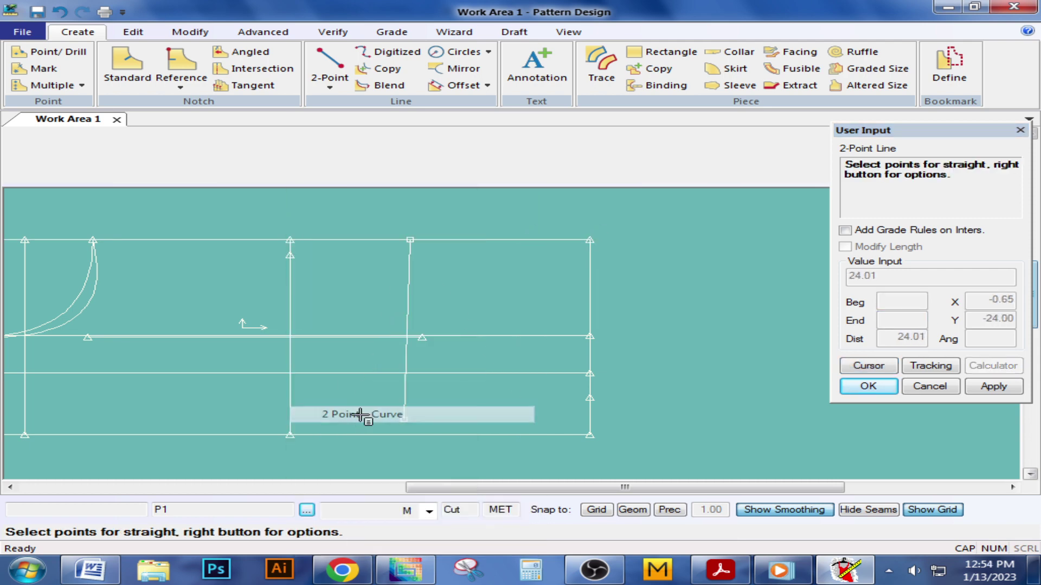
click(590, 399)
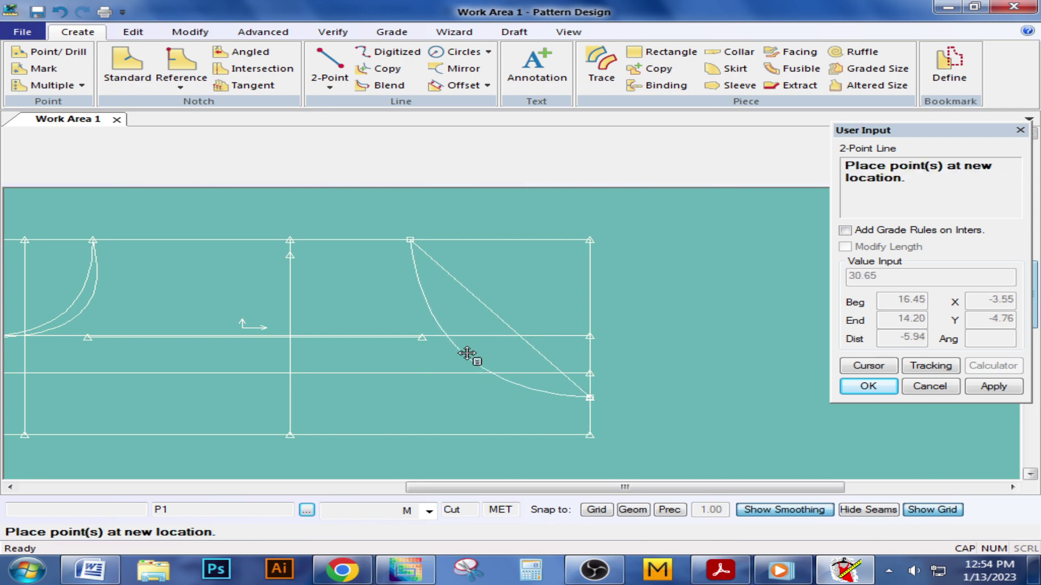
click(467, 354)
right_click(519, 324)
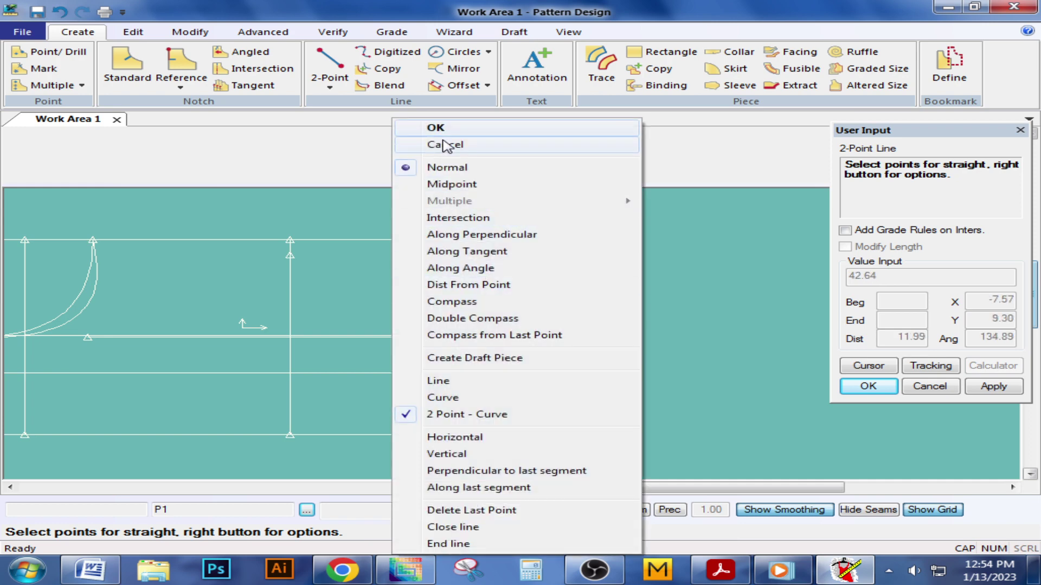
click(438, 130)
click(434, 129)
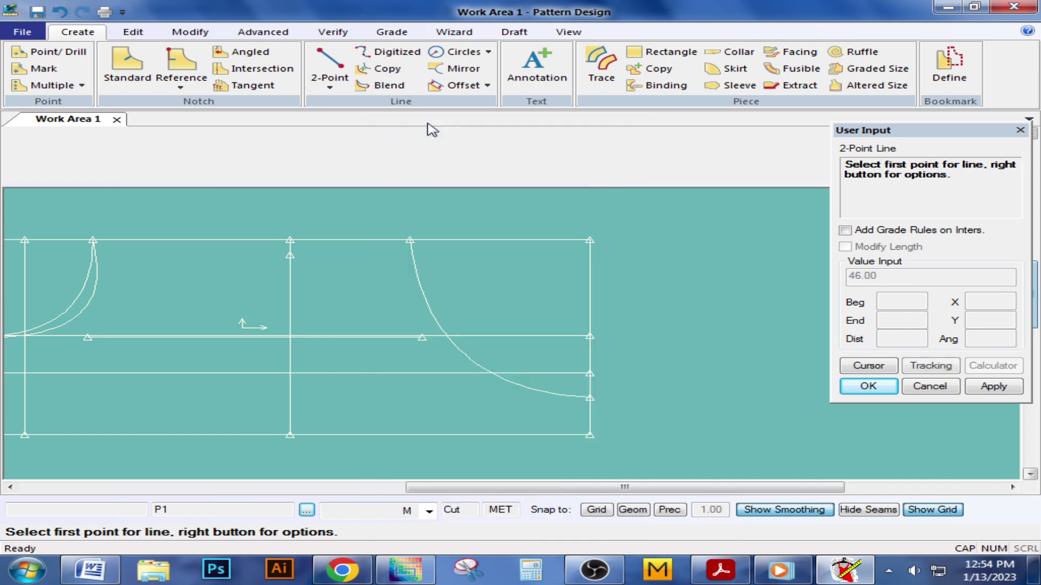
click(332, 33)
click(455, 68)
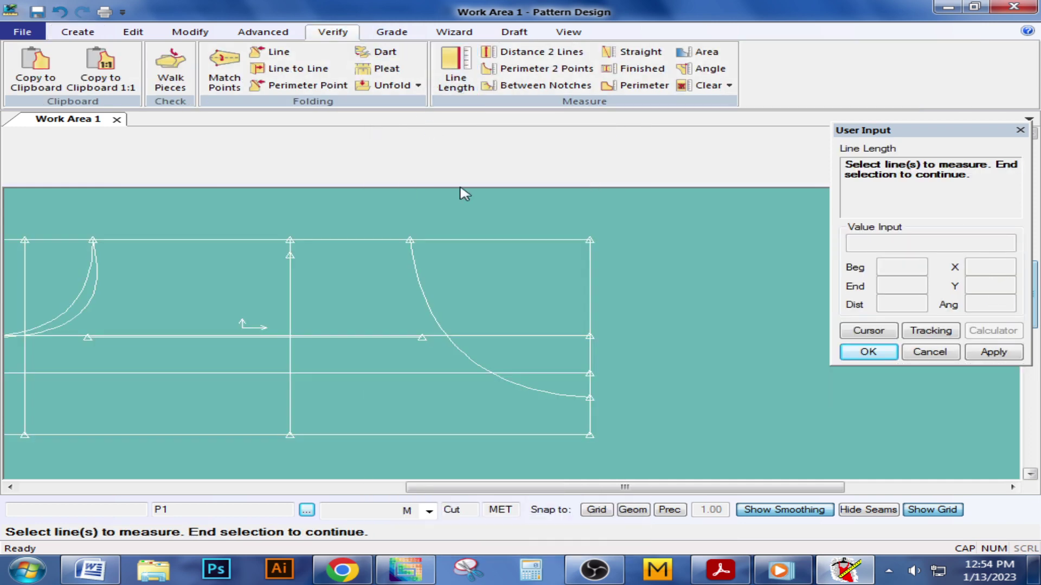
Measure the new armhole curve's length, which reads 30.65.
click(440, 321)
right_click(455, 297)
click(455, 298)
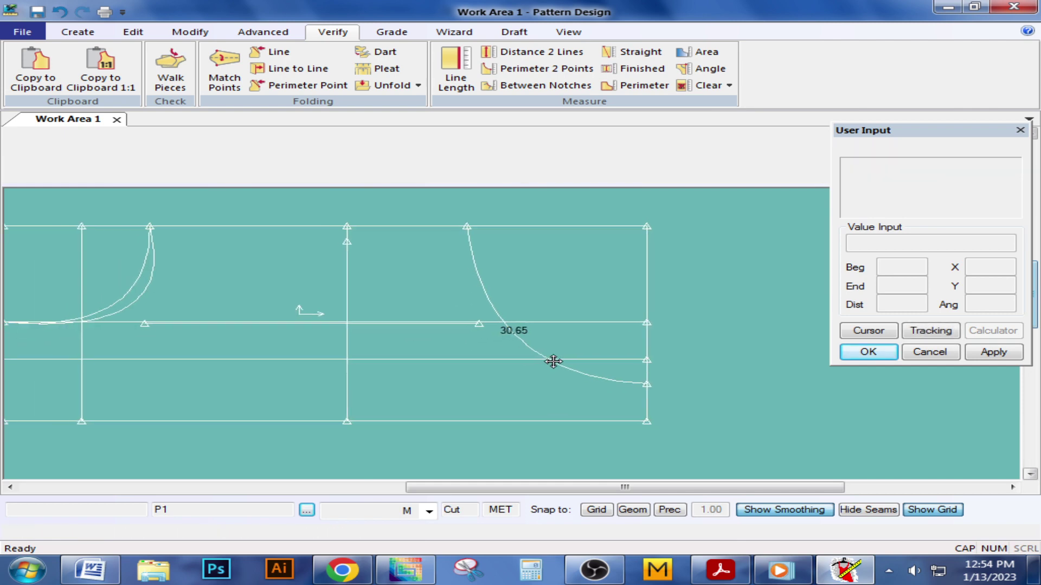
scroll(553, 361, down, 1)
scroll(560, 353, up, 2)
scroll(551, 353, up, 1)
scroll(458, 401, up, 1)
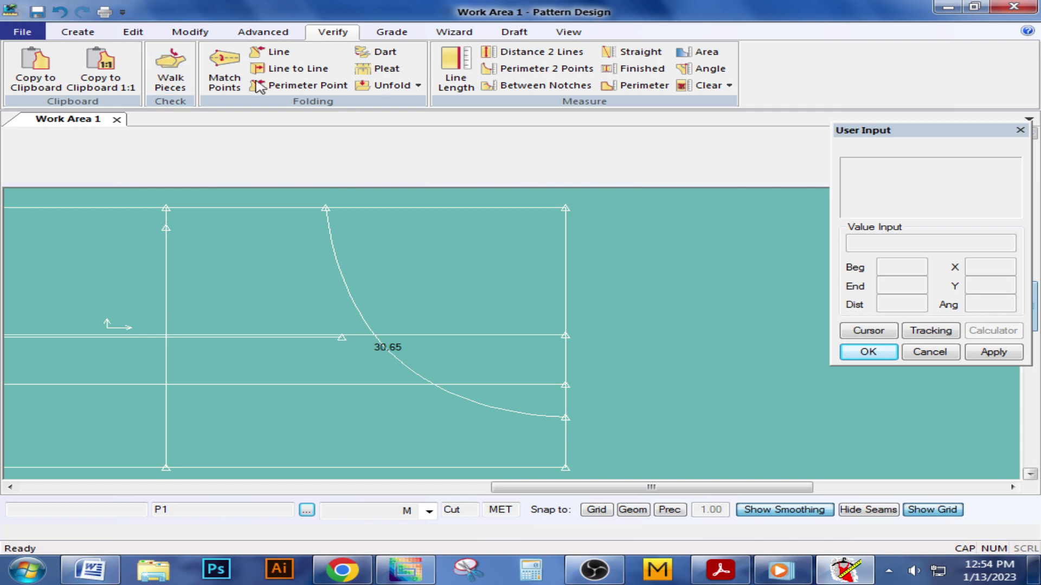
Draw a second, outward-bowing two-point curve between the armhole's top and lower ends.
click(76, 32)
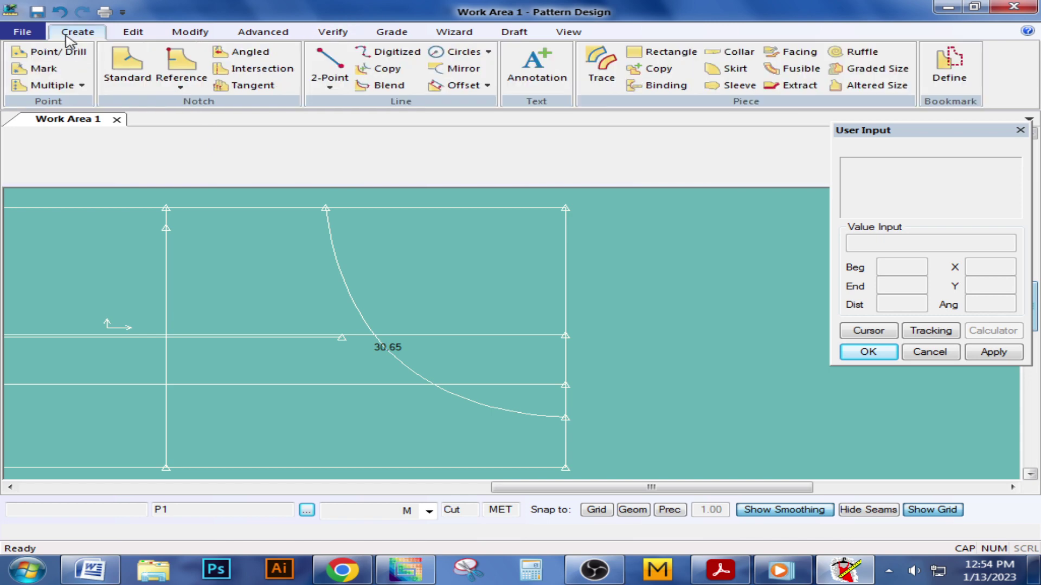
click(329, 81)
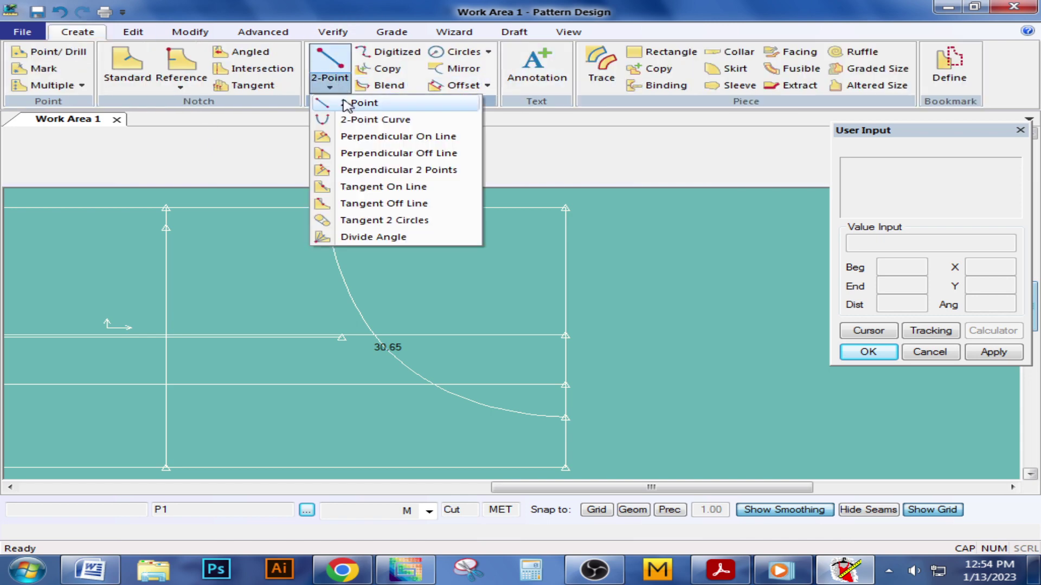
click(362, 121)
click(326, 208)
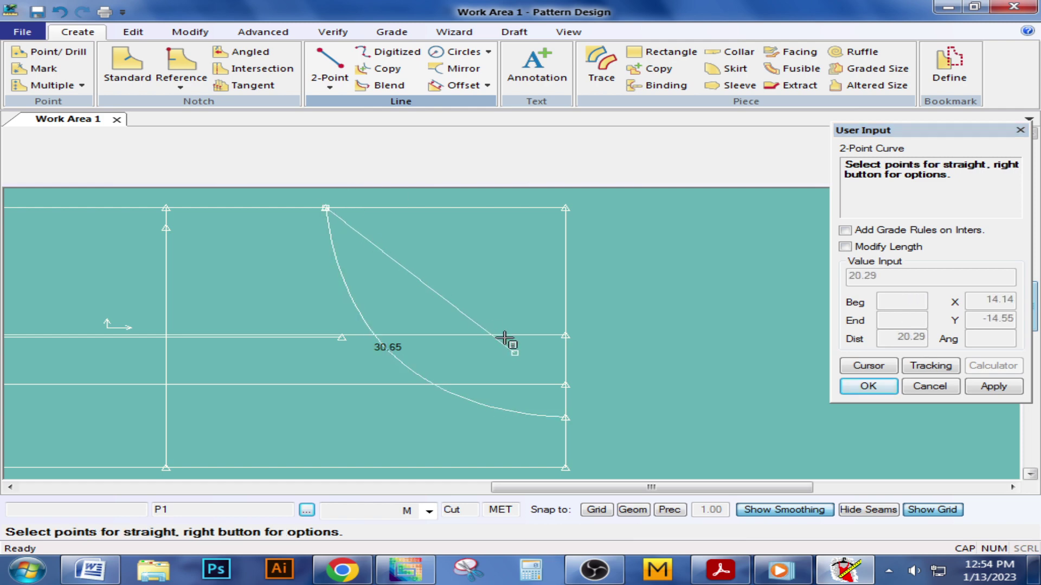
click(564, 418)
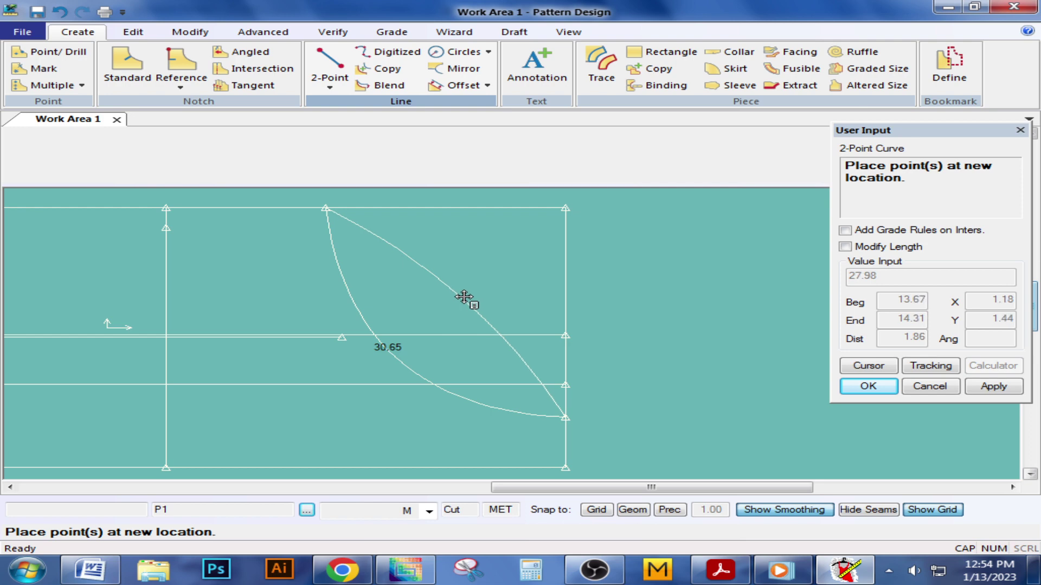
click(464, 296)
right_click(465, 296)
click(393, 127)
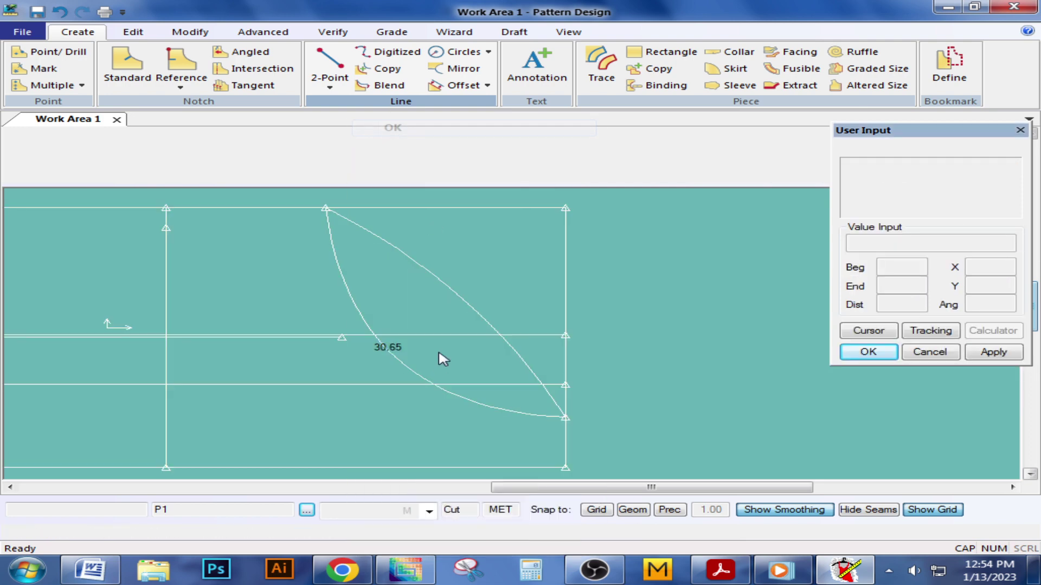
scroll(532, 300, down, 2)
scroll(581, 313, down, 1)
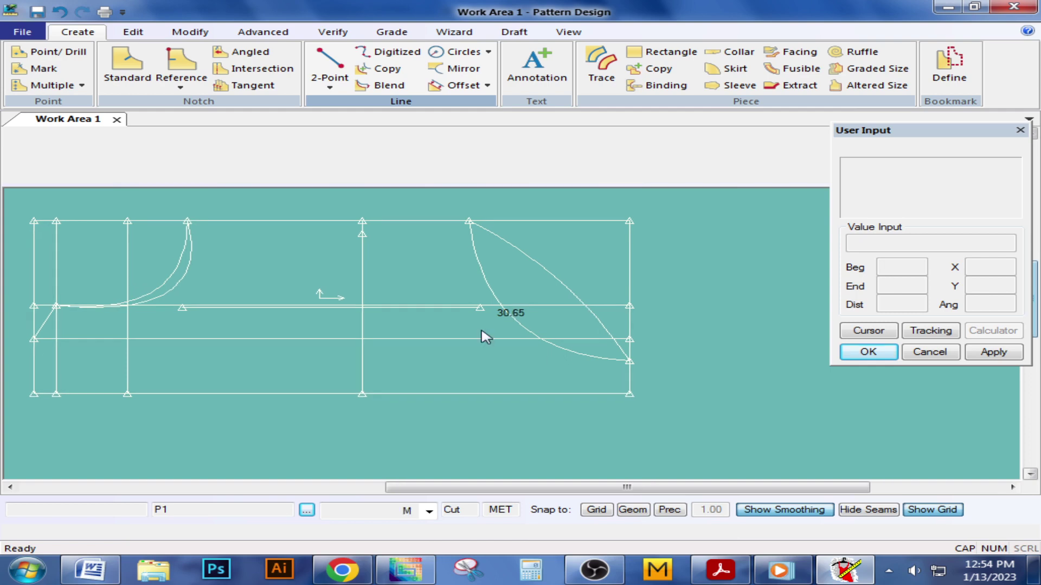
scroll(451, 340, up, 1)
scroll(327, 261, up, 1)
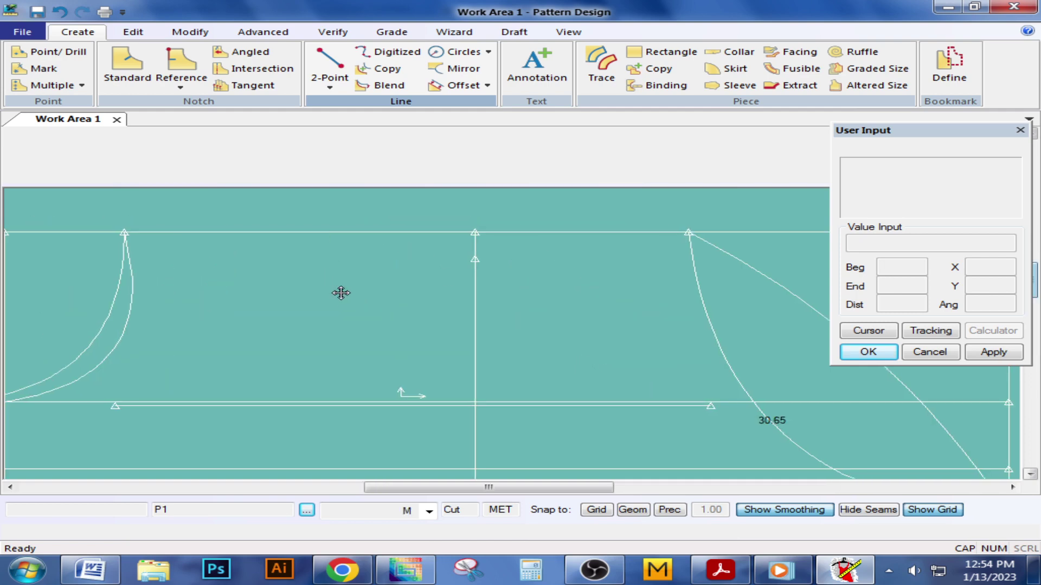
middle_drag(345, 299, 337, 262)
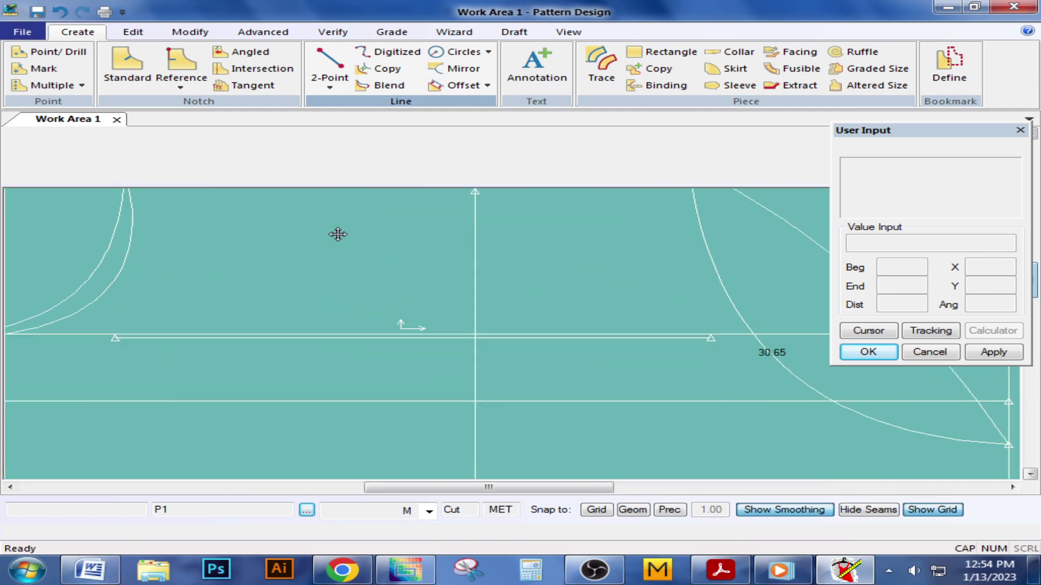
Draw a slightly dipping two-point curve from the left curve's top to the armhole's top point.
click(330, 87)
click(372, 122)
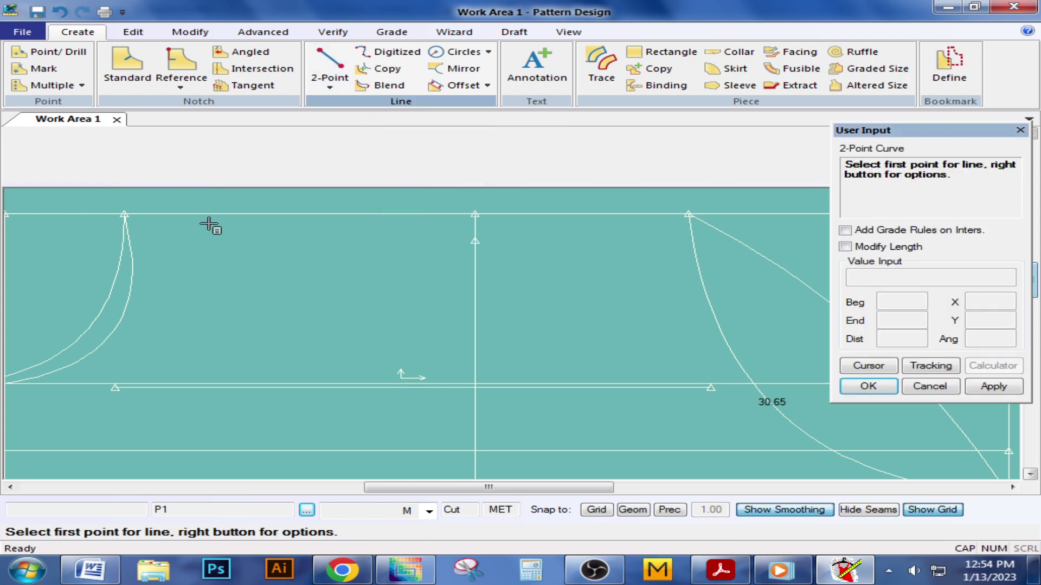
click(129, 208)
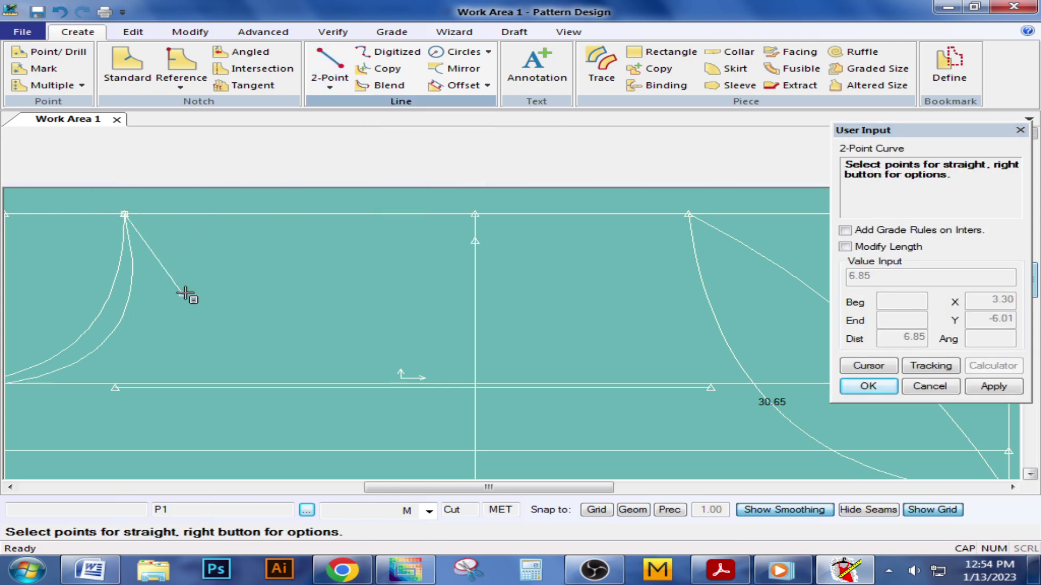
scroll(184, 293, down, 2)
scroll(284, 263, up, 1)
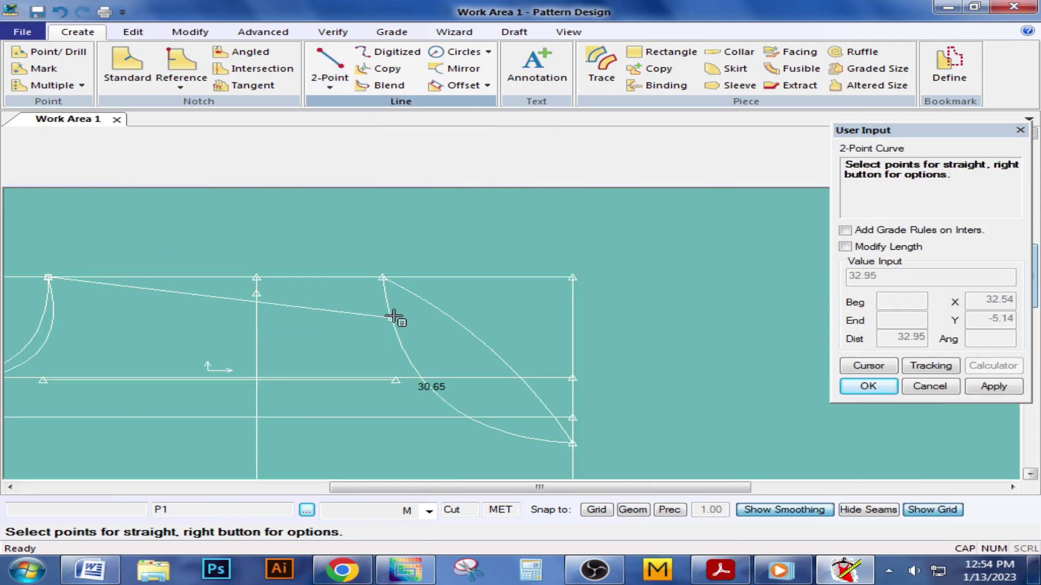
click(383, 280)
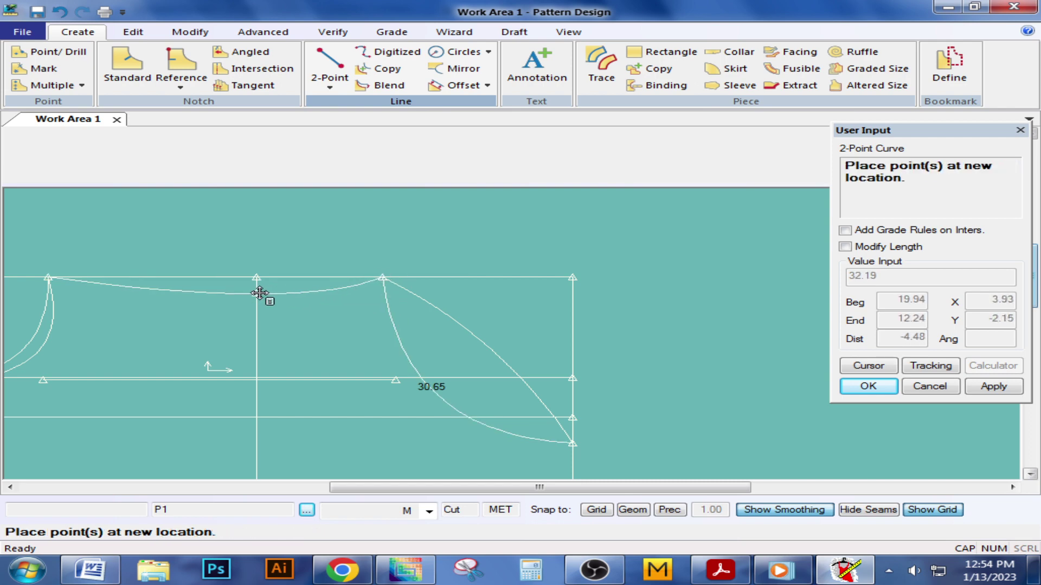
click(260, 294)
right_click(322, 251)
click(307, 135)
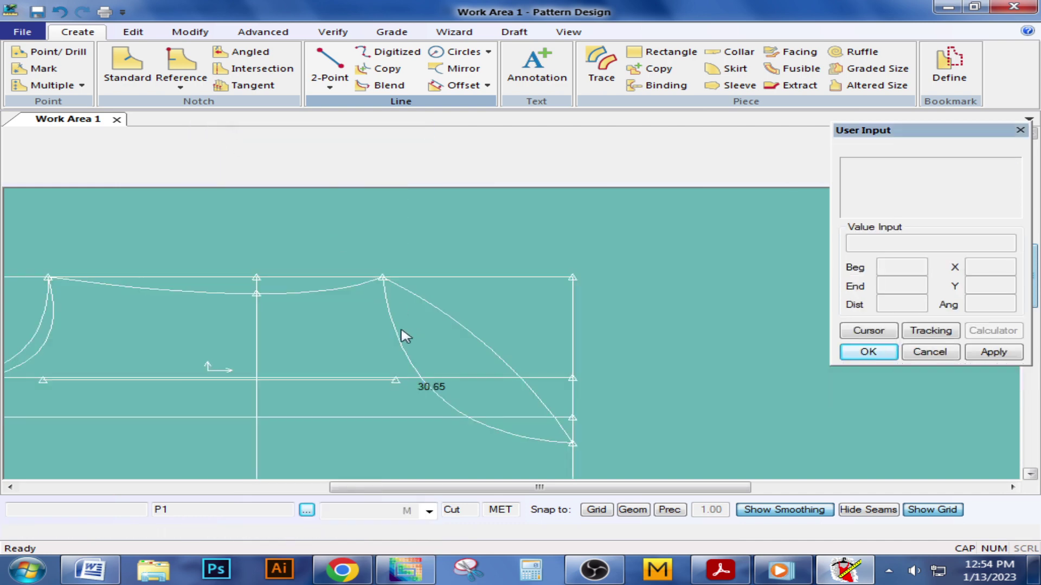
scroll(429, 309, down, 2)
middle_drag(451, 280, 498, 282)
mouse_move(400, 314)
middle_down()
mouse_move(415, 320)
mouse_move(437, 295)
mouse_move(424, 323)
middle_up()
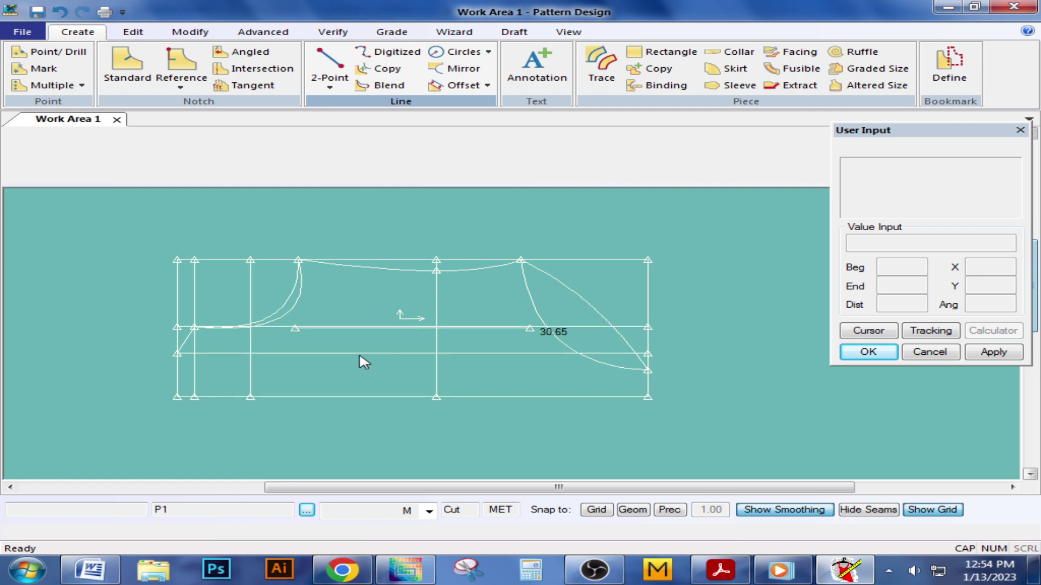
scroll(366, 355, up, 4)
scroll(379, 351, down, 2)
scroll(385, 349, down, 1)
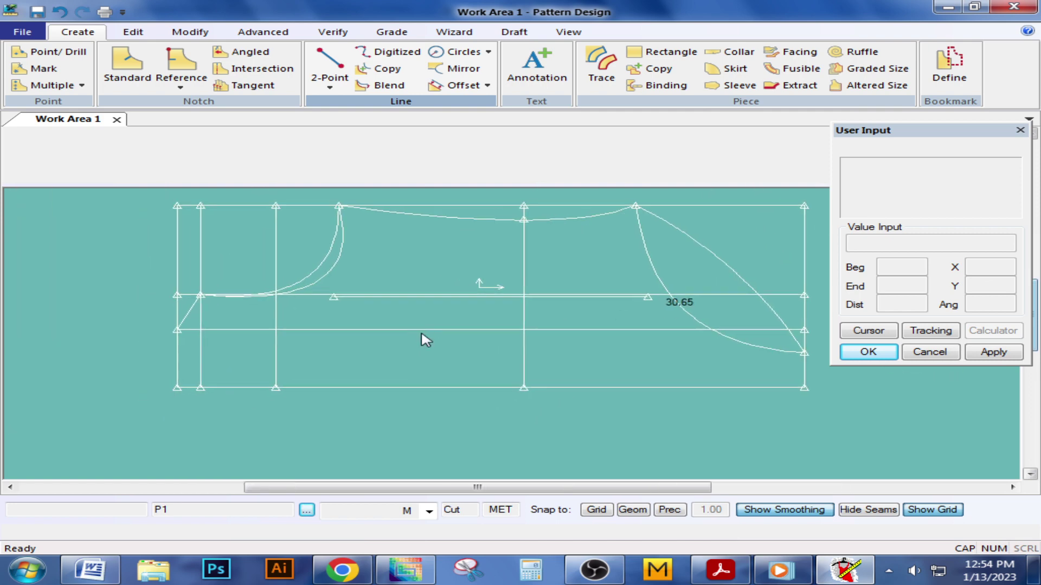
Draw a bent two-point curve from the left side point to the lower vertical-line point.
click(332, 87)
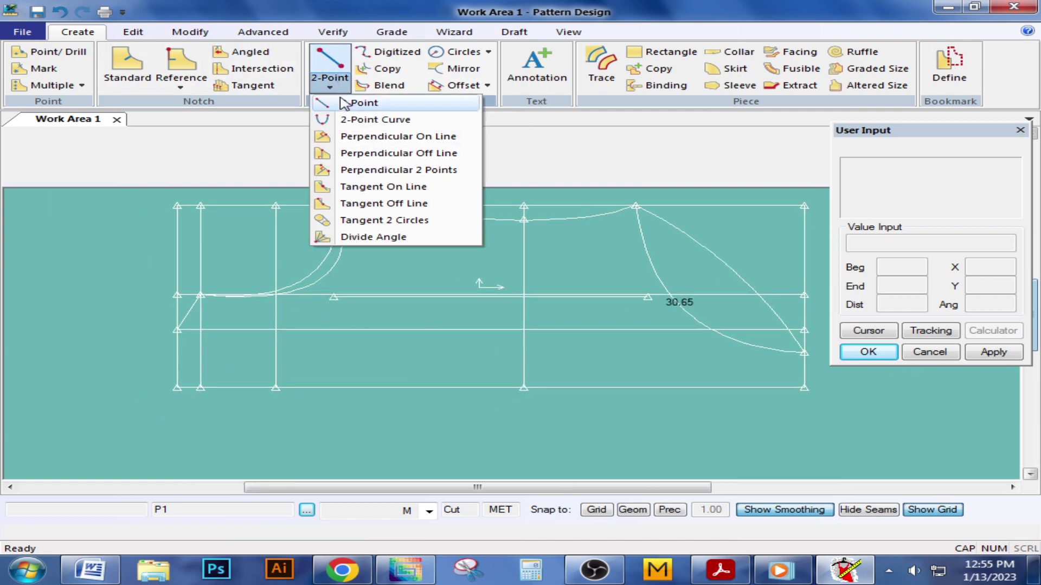
click(360, 118)
click(178, 330)
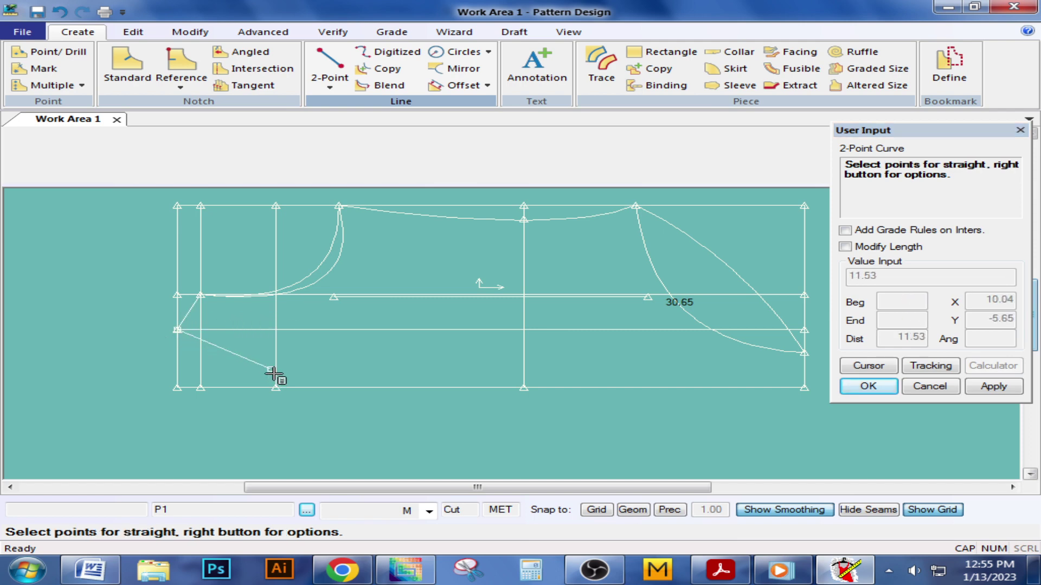
click(282, 382)
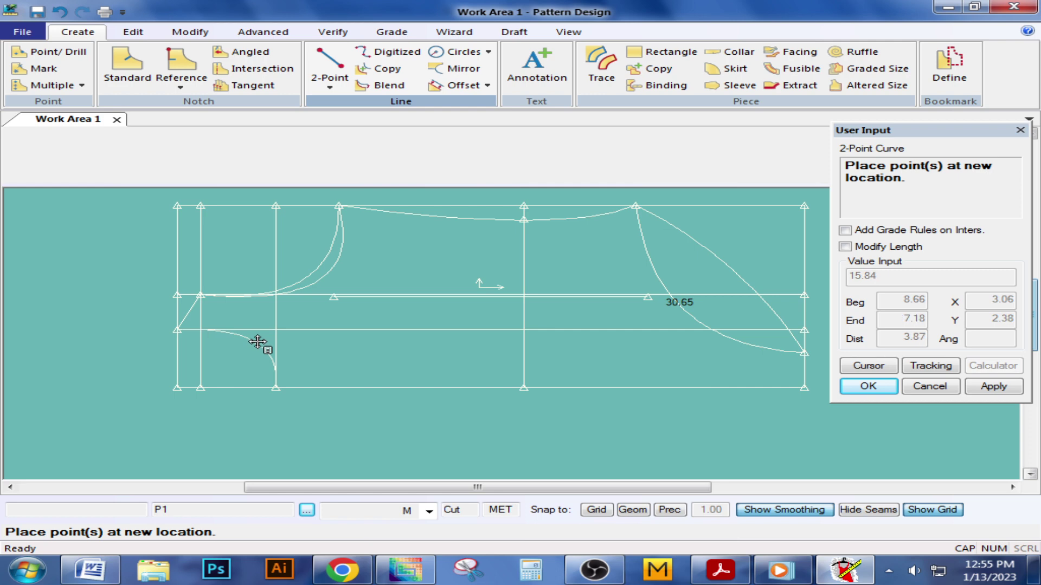
click(257, 341)
right_click(302, 337)
click(221, 130)
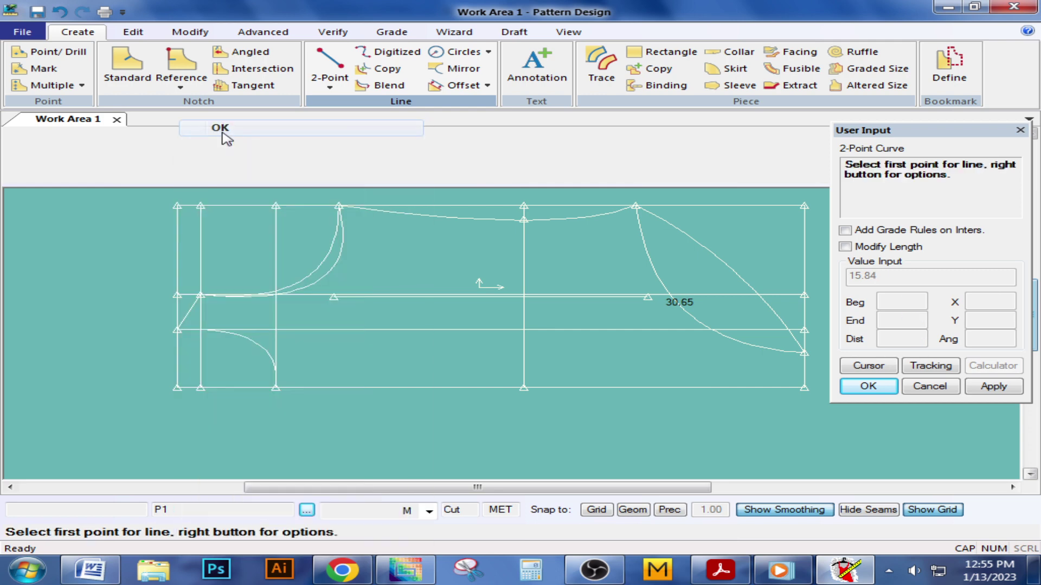
scroll(413, 363, down, 1)
scroll(364, 365, down, 1)
scroll(341, 367, down, 1)
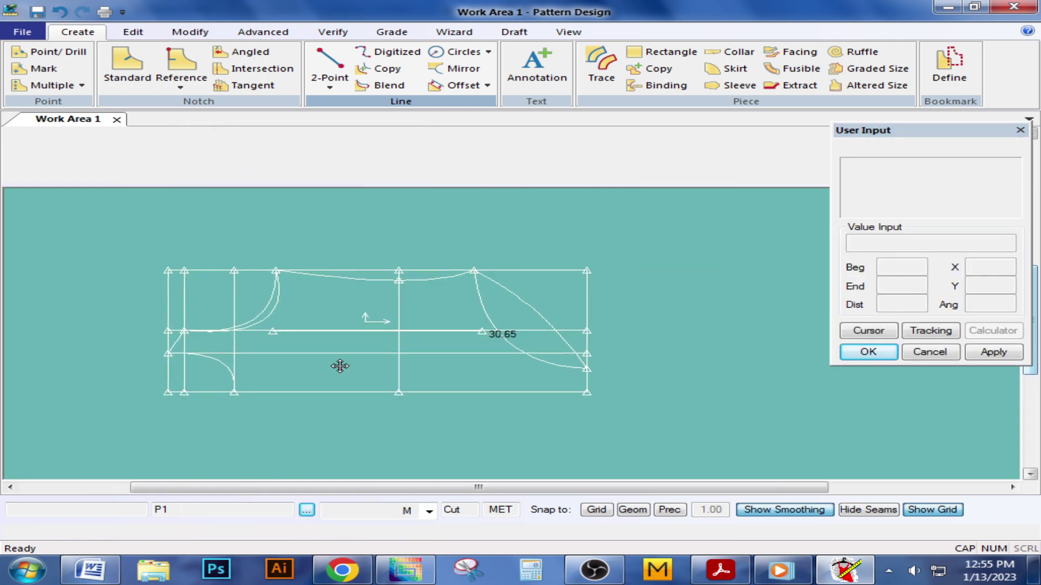
click(601, 64)
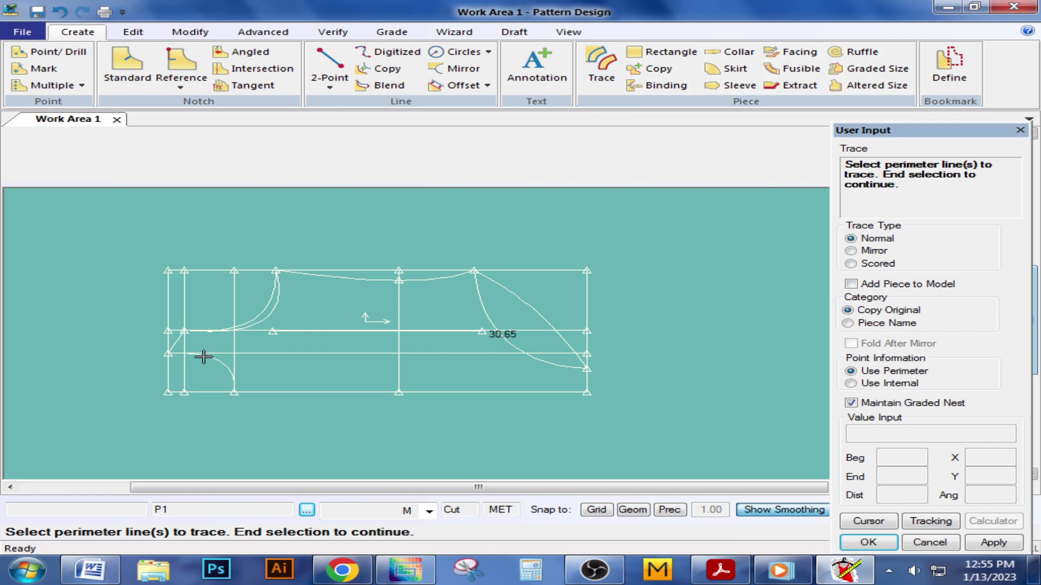
Trace the lower-left curve, upper-left curve and bottom line into a new piece.
click(601, 64)
click(182, 352)
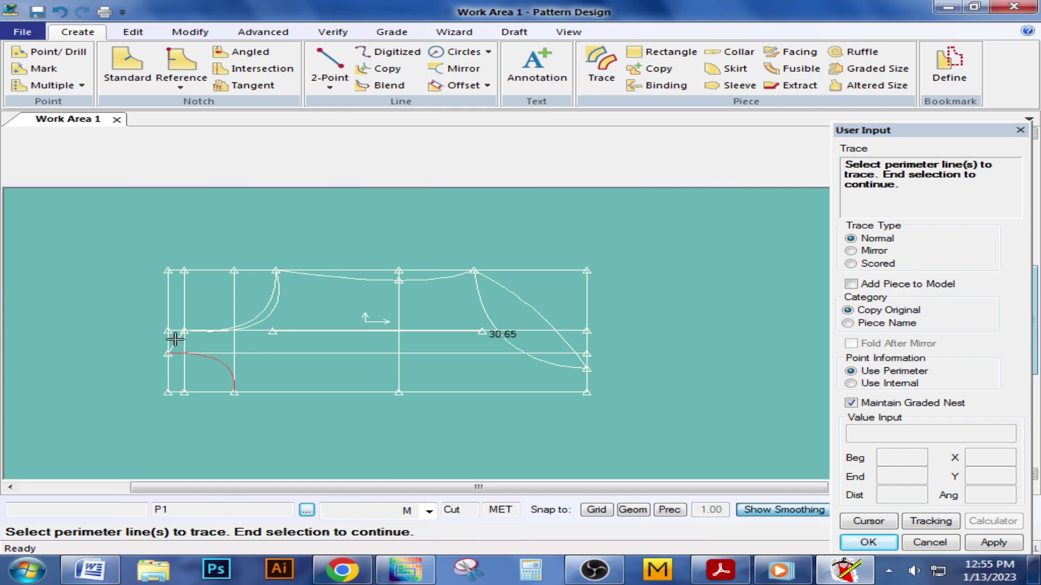
scroll(205, 344, up, 3)
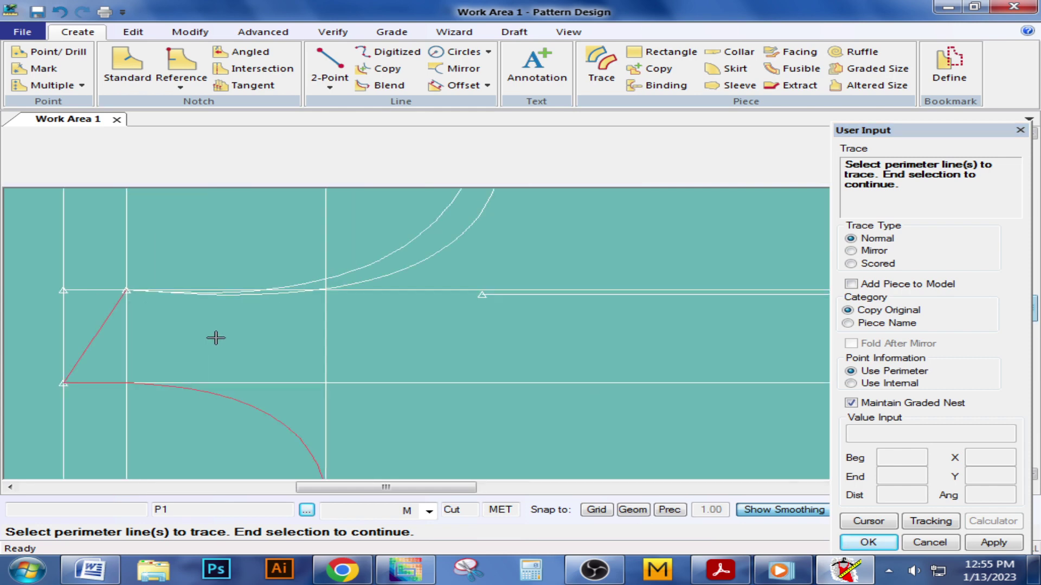
click(372, 257)
scroll(249, 281, down, 1)
scroll(423, 274, down, 1)
scroll(551, 236, down, 1)
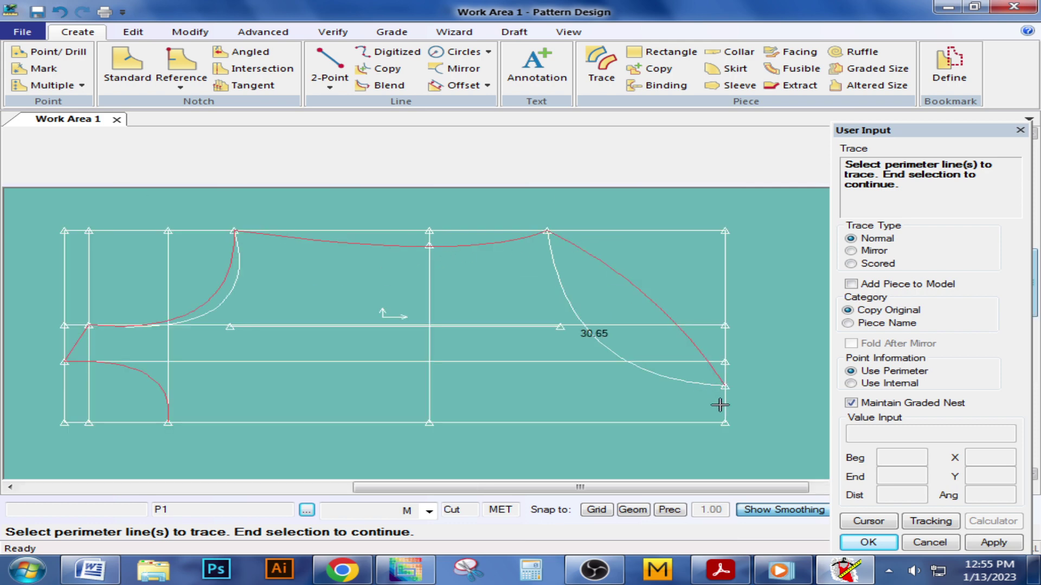
click(584, 426)
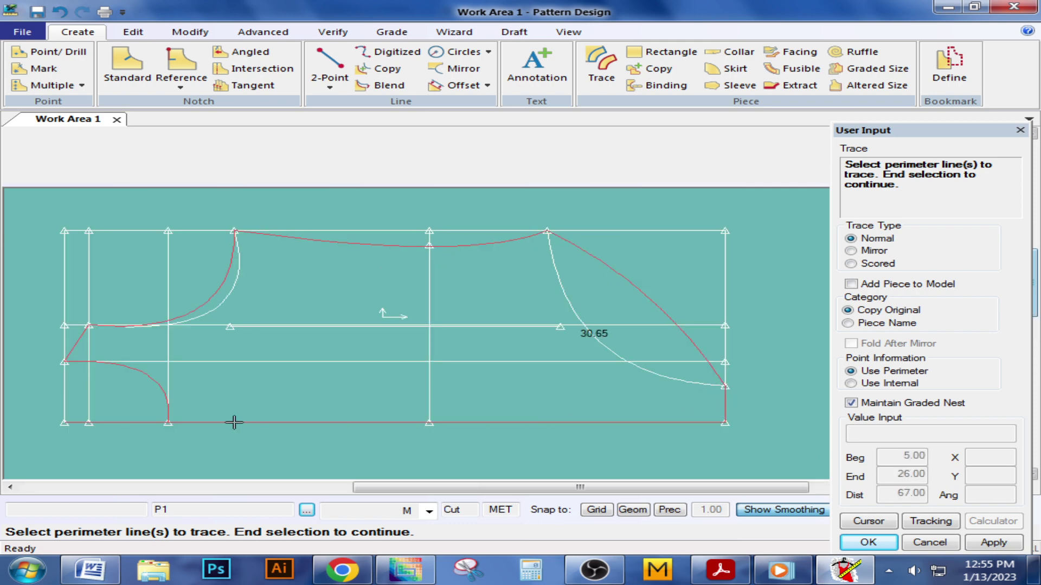
right_click(286, 384)
click(288, 389)
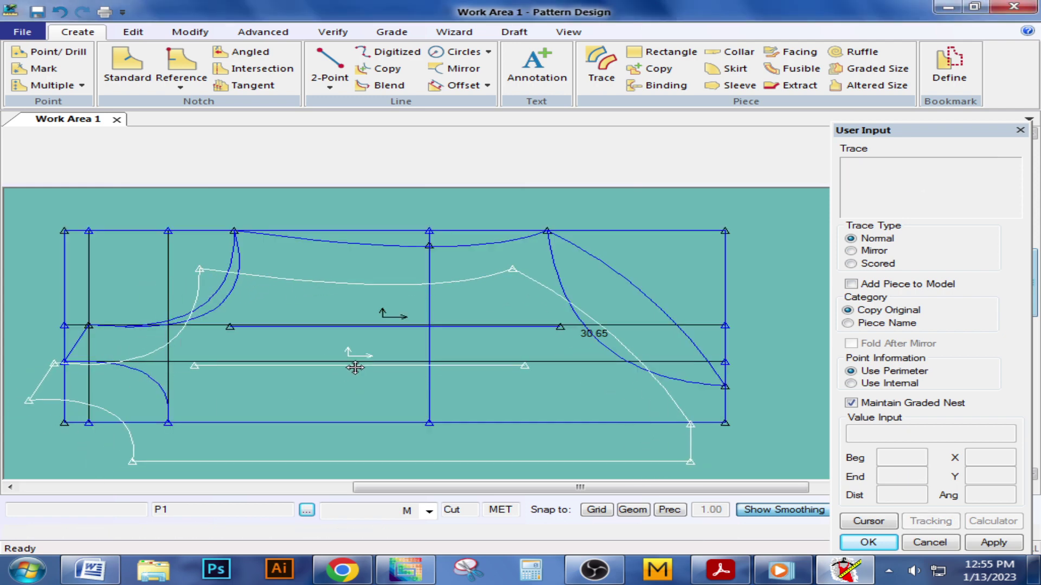
scroll(362, 356, down, 2)
scroll(443, 309, down, 2)
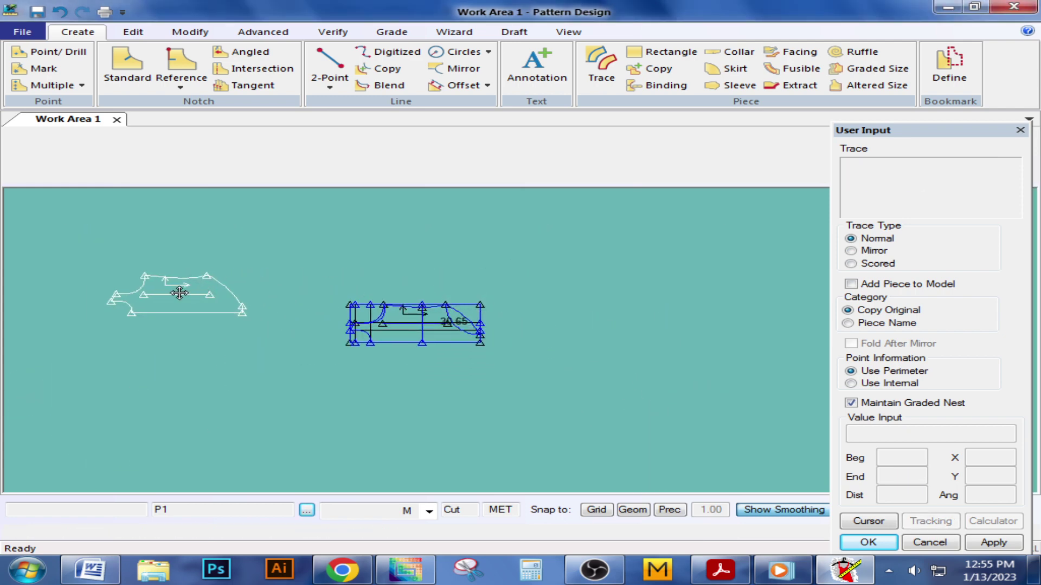
right_click(191, 297)
click(190, 295)
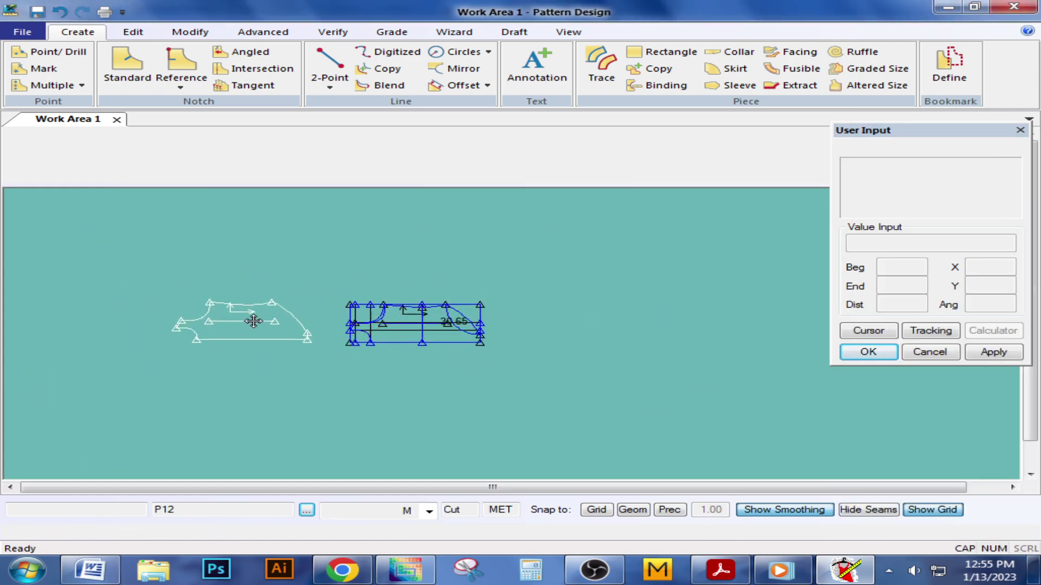
scroll(412, 315, up, 3)
scroll(393, 292, down, 2)
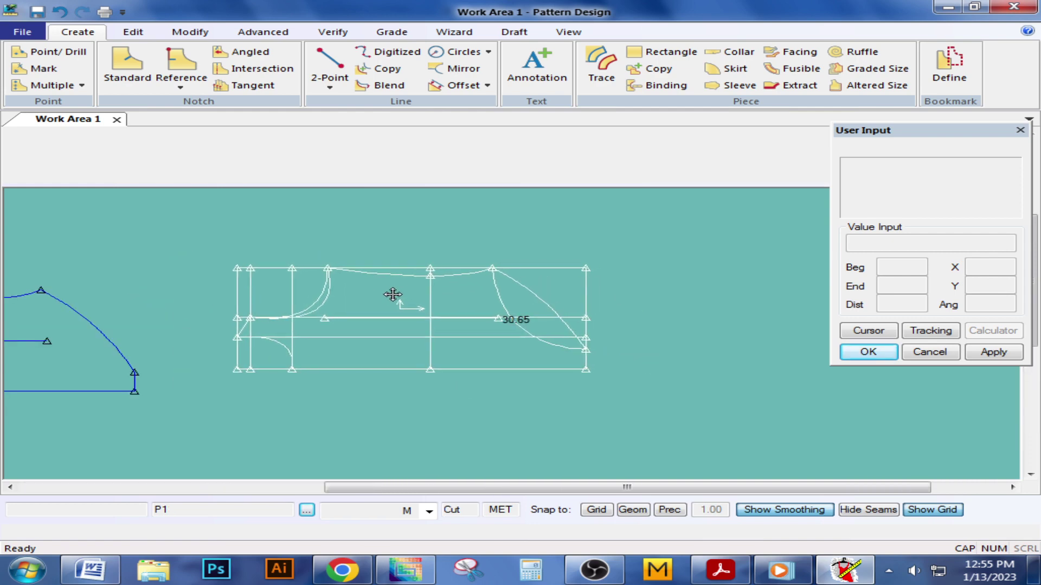
Trace a second copy, drag it over the draft, then delete it from the work area.
click(599, 78)
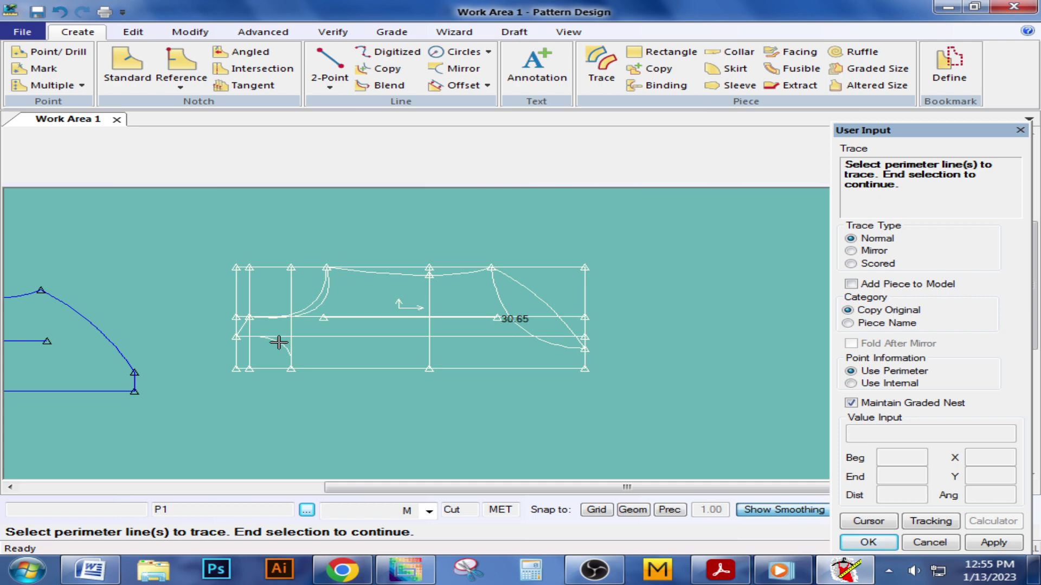
right_click(297, 227)
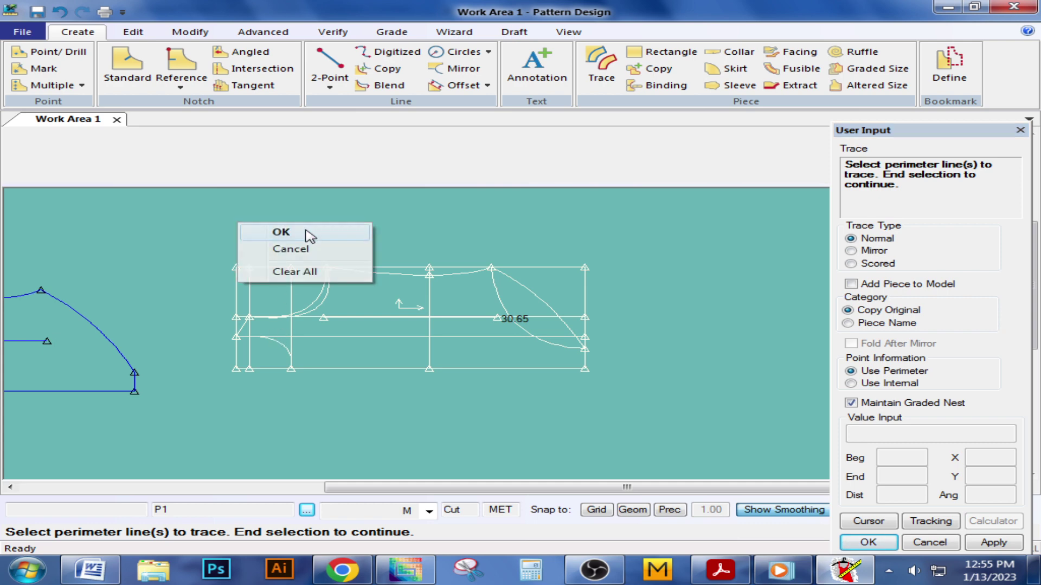
click(304, 234)
drag(89, 386, 190, 401)
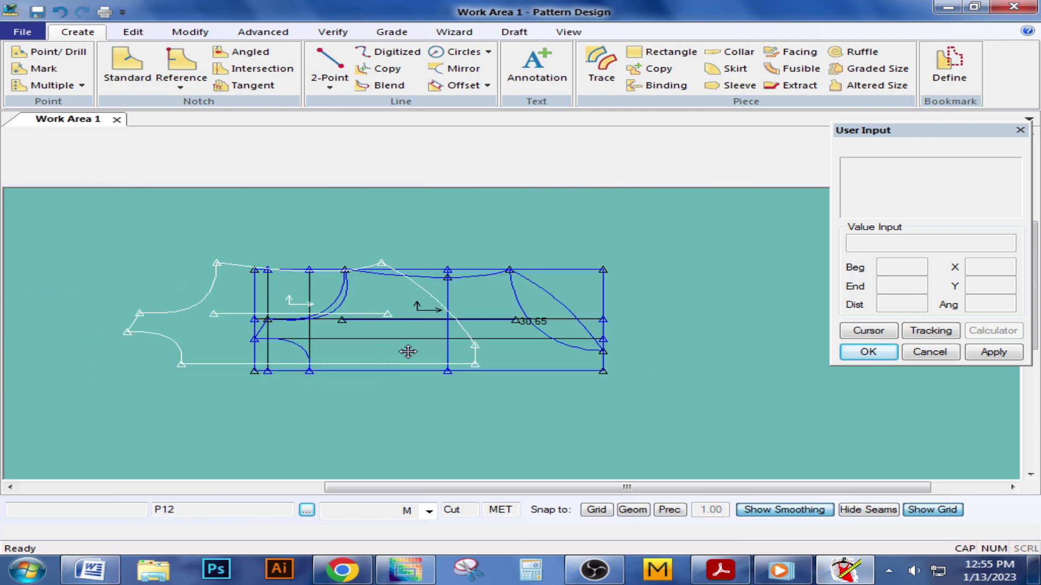
right_click(189, 402)
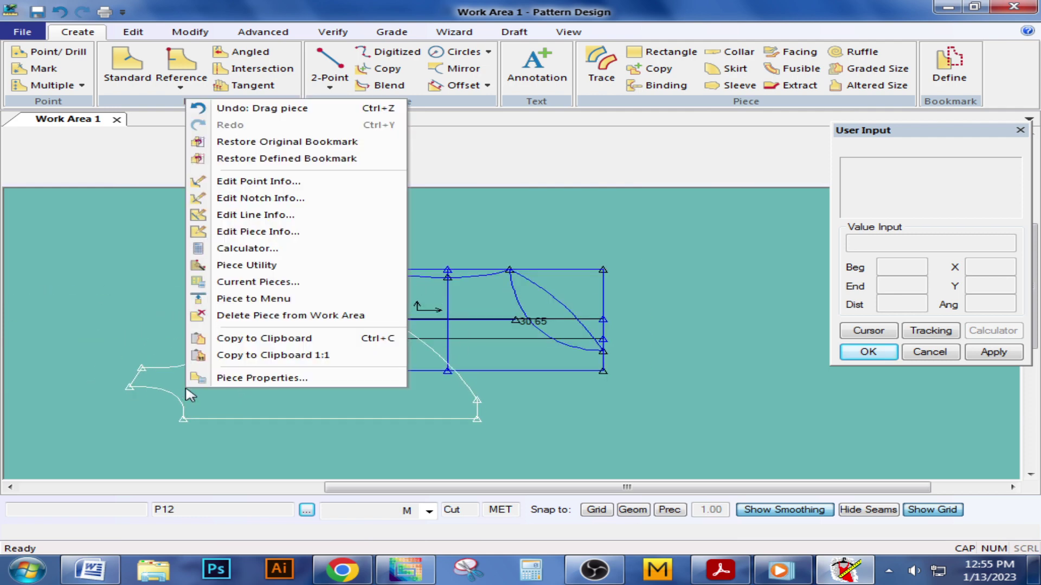
click(263, 321)
scroll(353, 333, up, 2)
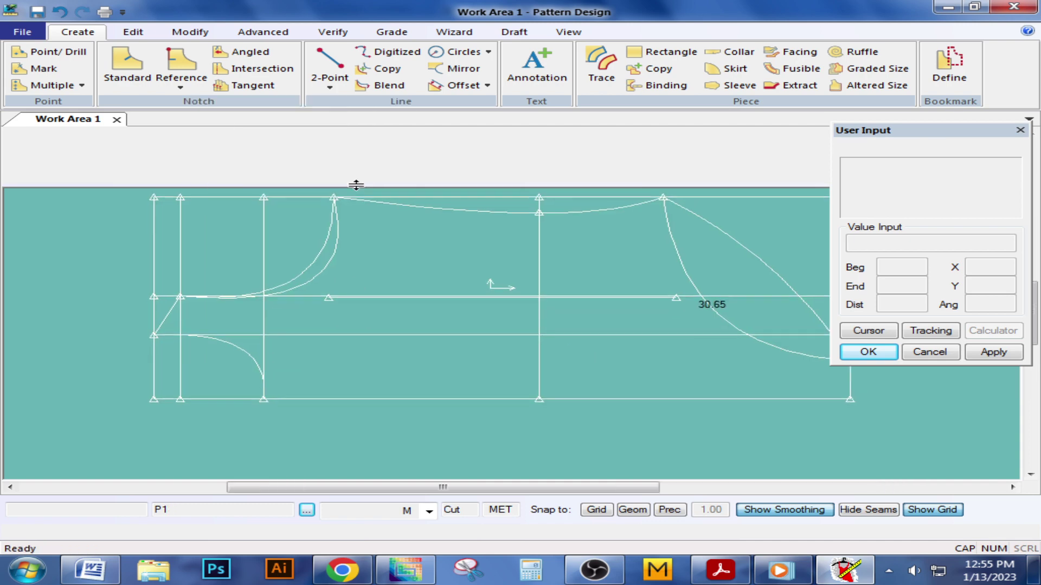
Draw a bent two-point curve from the left-side point to the bottom-edge point.
click(329, 86)
click(347, 119)
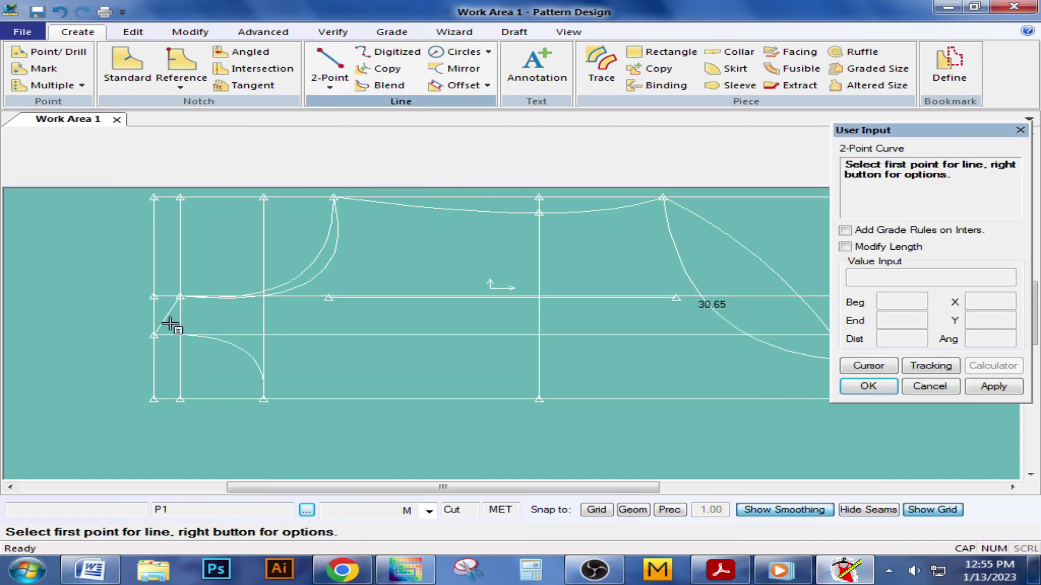
click(155, 335)
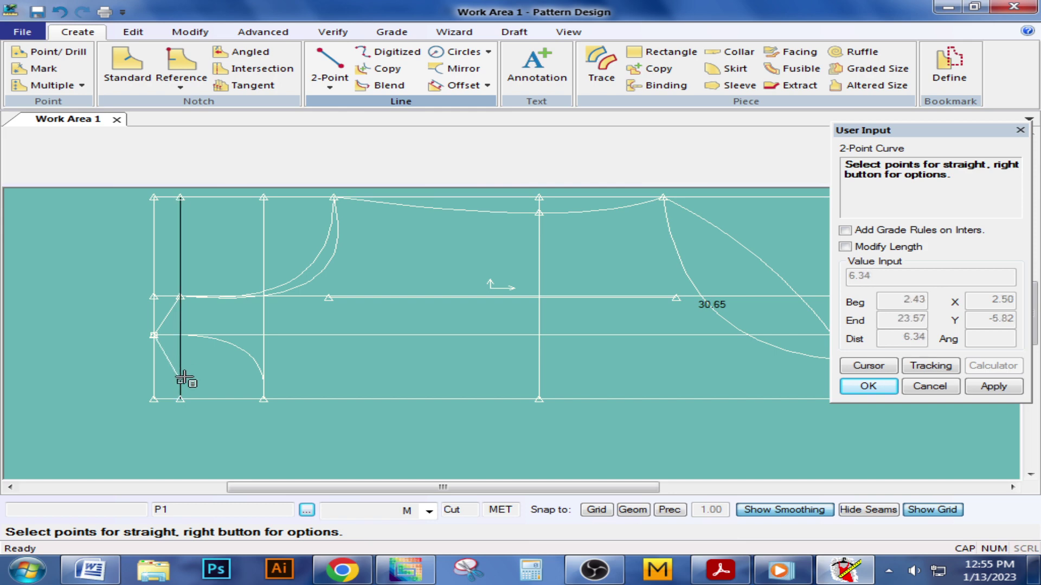
click(180, 400)
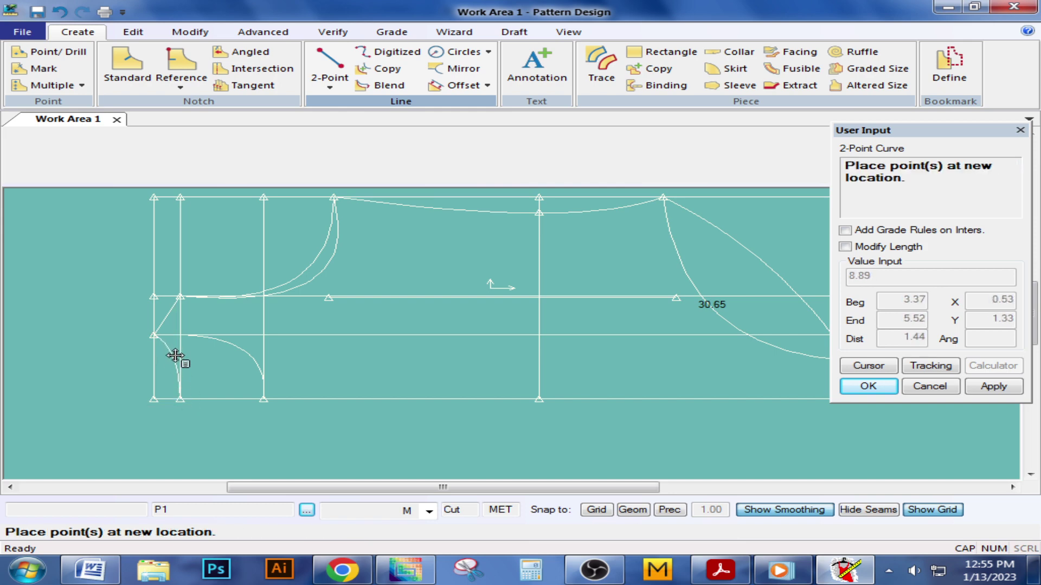
click(178, 363)
right_click(190, 358)
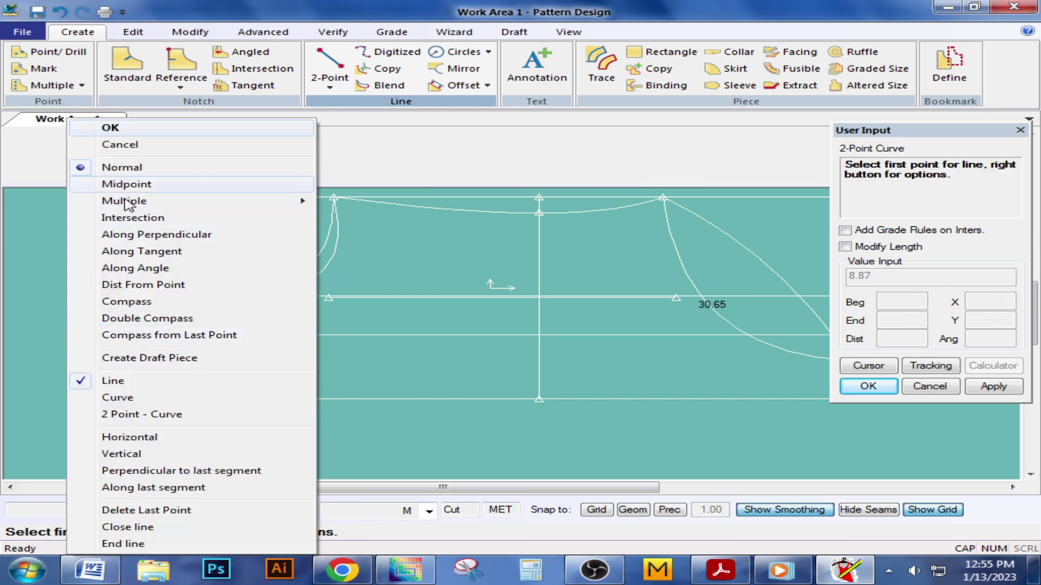
click(110, 128)
mouse_move(302, 352)
middle_down()
mouse_move(207, 363)
mouse_move(239, 340)
middle_up()
scroll(204, 358, down, 2)
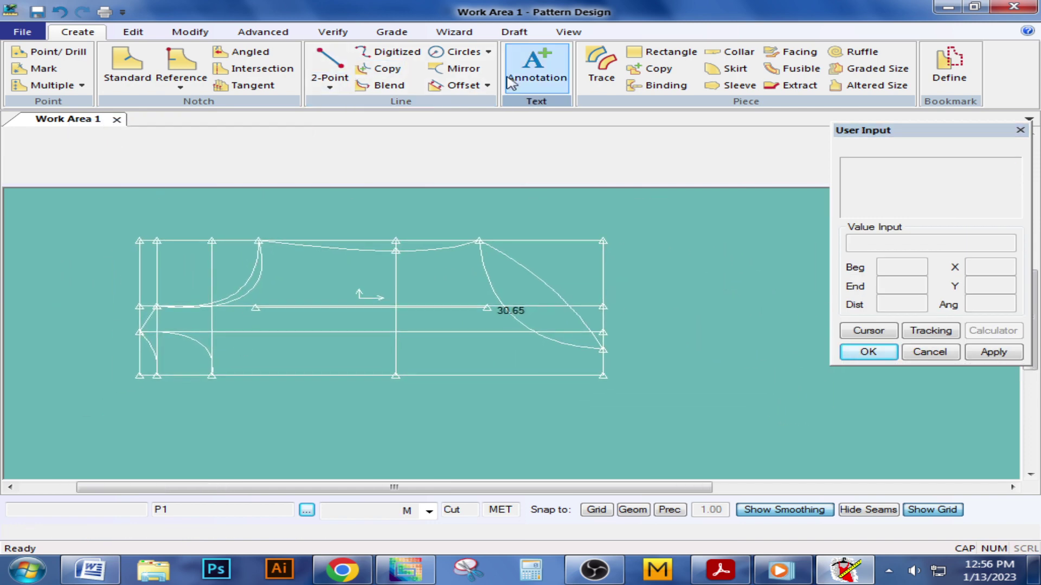
Trace the new lower-left curve, short diagonal, upper-left curve and bottom line as the perimeter.
click(600, 65)
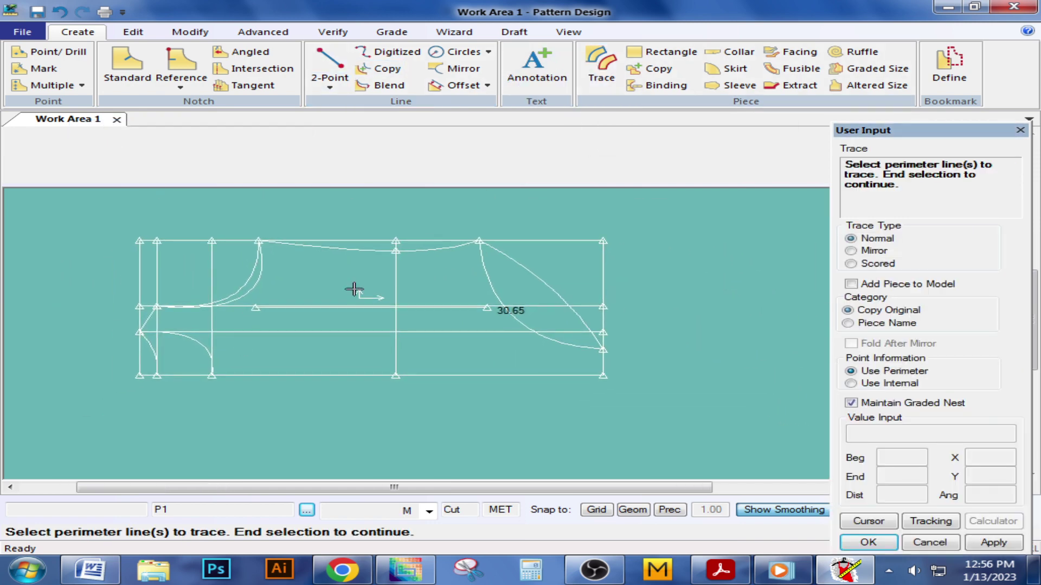
click(149, 345)
click(152, 312)
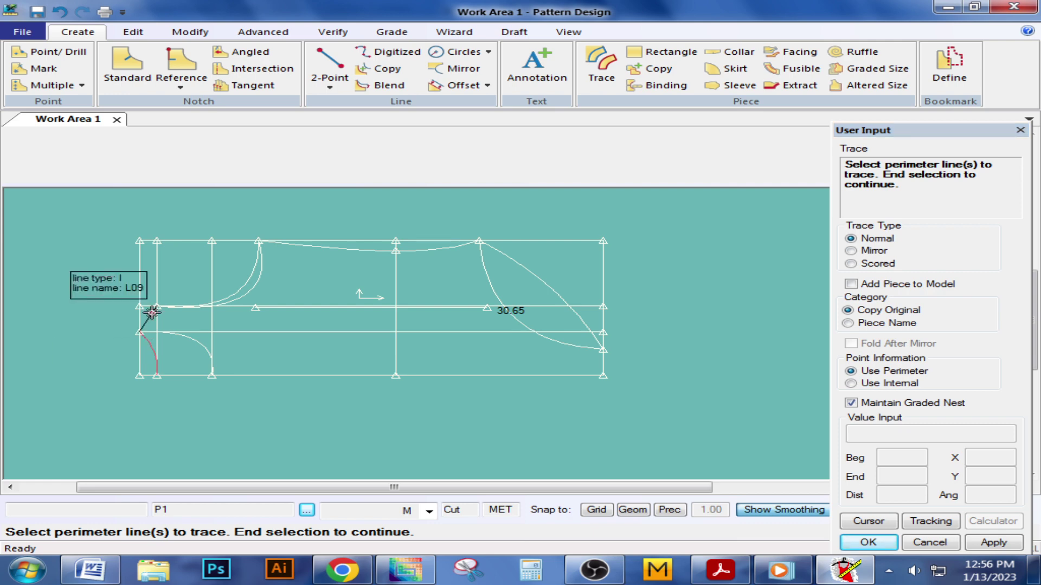
click(249, 274)
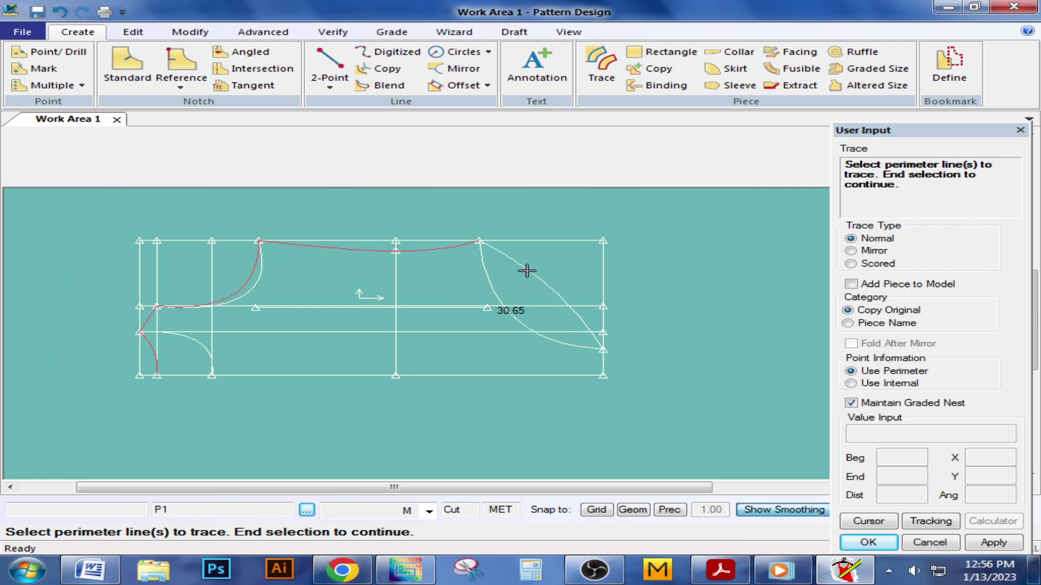
click(540, 375)
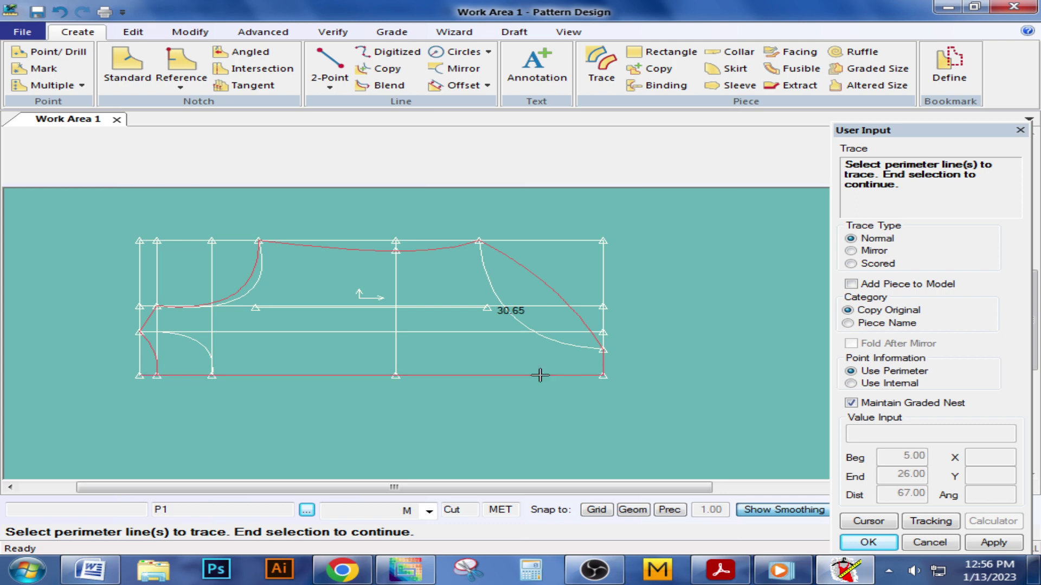
right_click(298, 345)
click(302, 351)
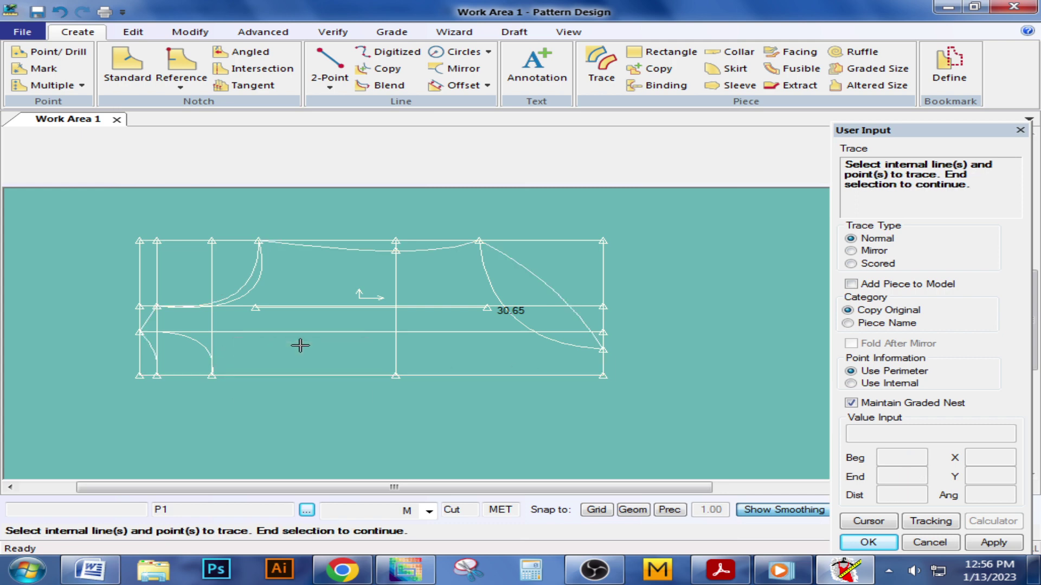
right_click(297, 345)
click(301, 349)
Place the traced piece at the upper left, accept its default name, and end tracing.
click(223, 278)
key(Return)
right_click(103, 273)
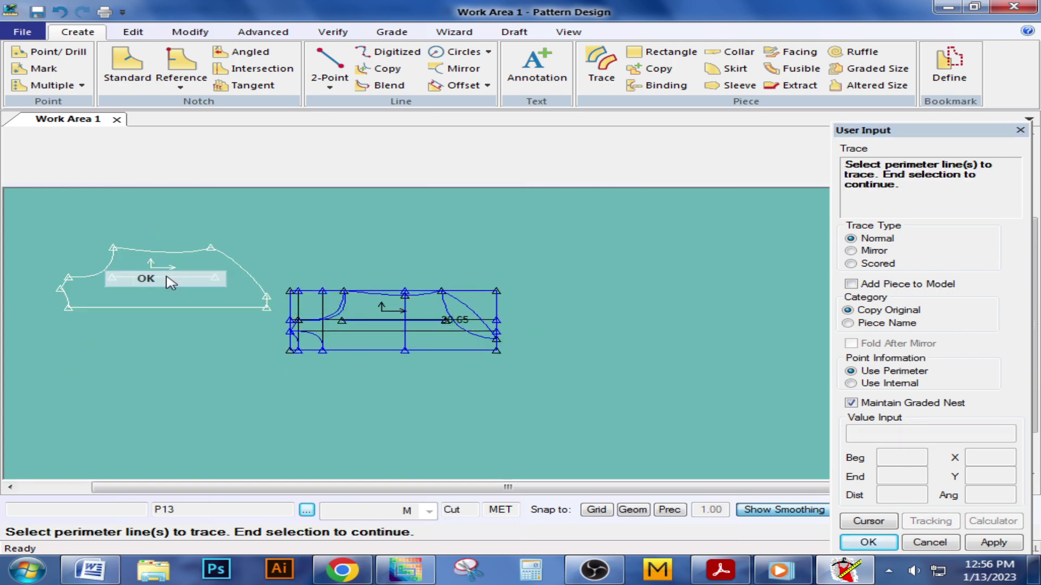
click(171, 279)
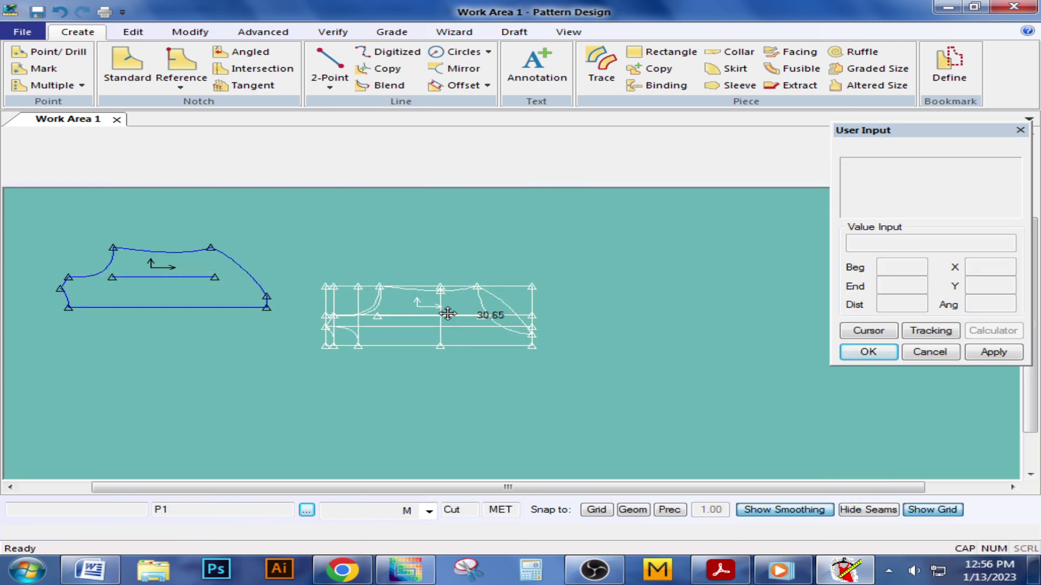
scroll(428, 304, up, 2)
scroll(454, 312, down, 2)
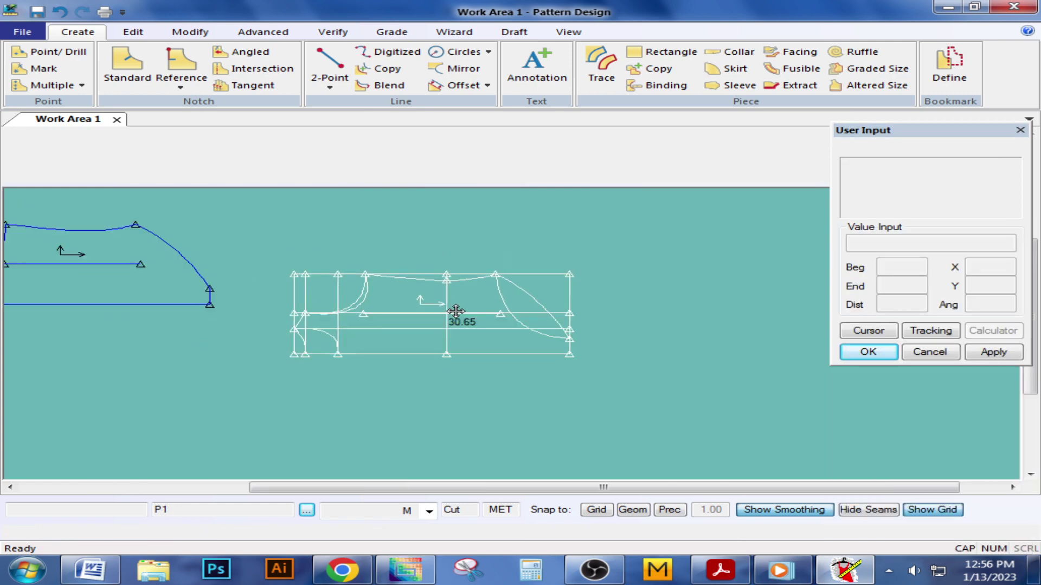
scroll(456, 311, up, 1)
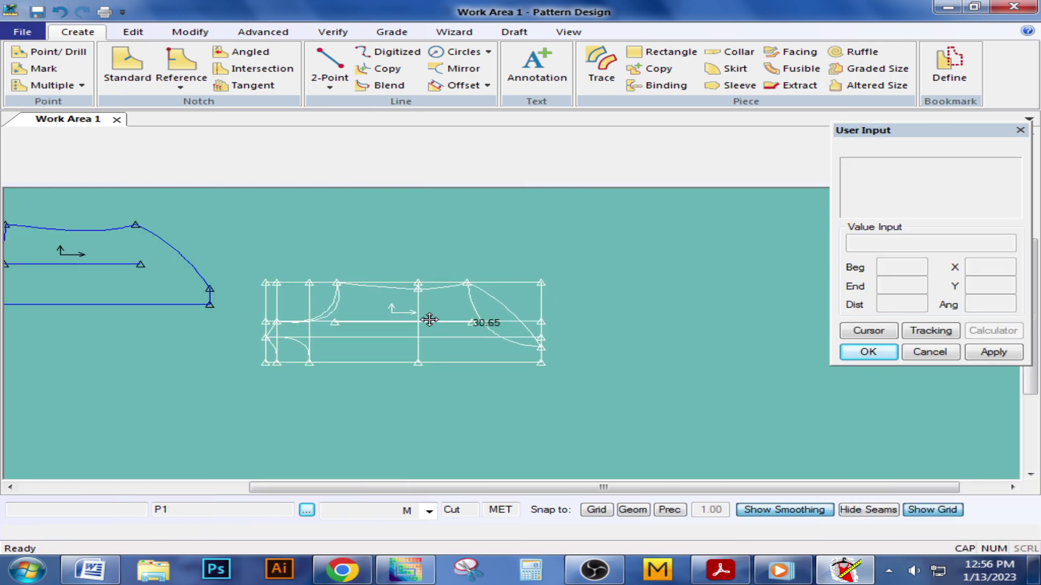
scroll(452, 311, up, 1)
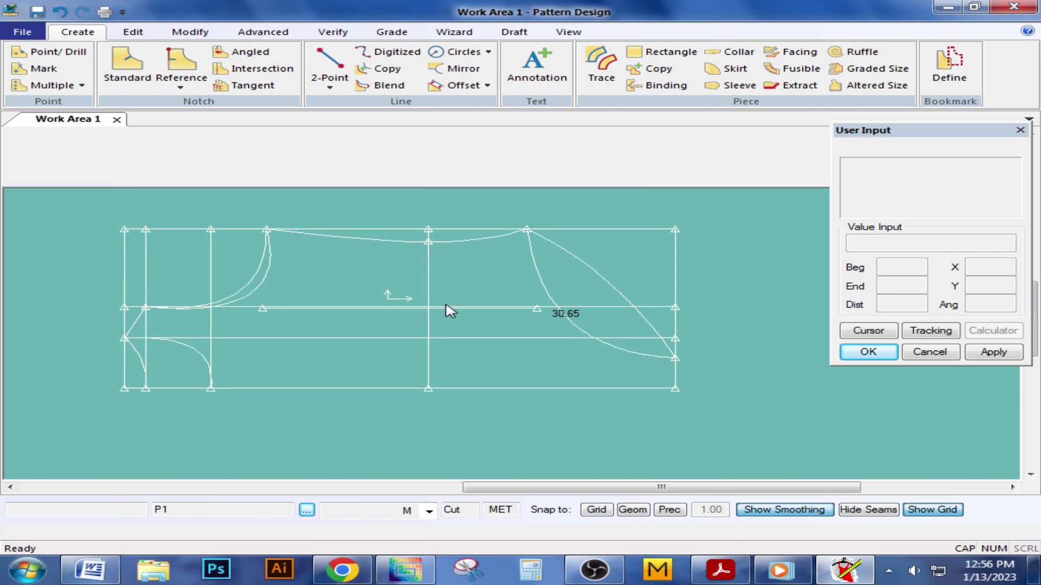
Trace the short diagonal, lower curve, neckline curve and bottom edge as a piece, skipping internal lines.
click(601, 64)
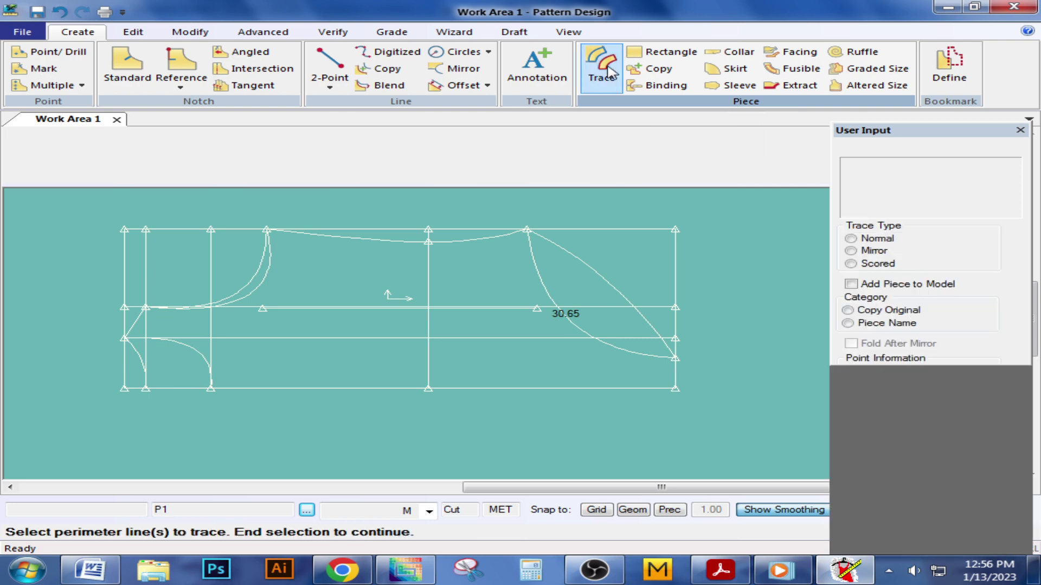
click(200, 354)
click(134, 328)
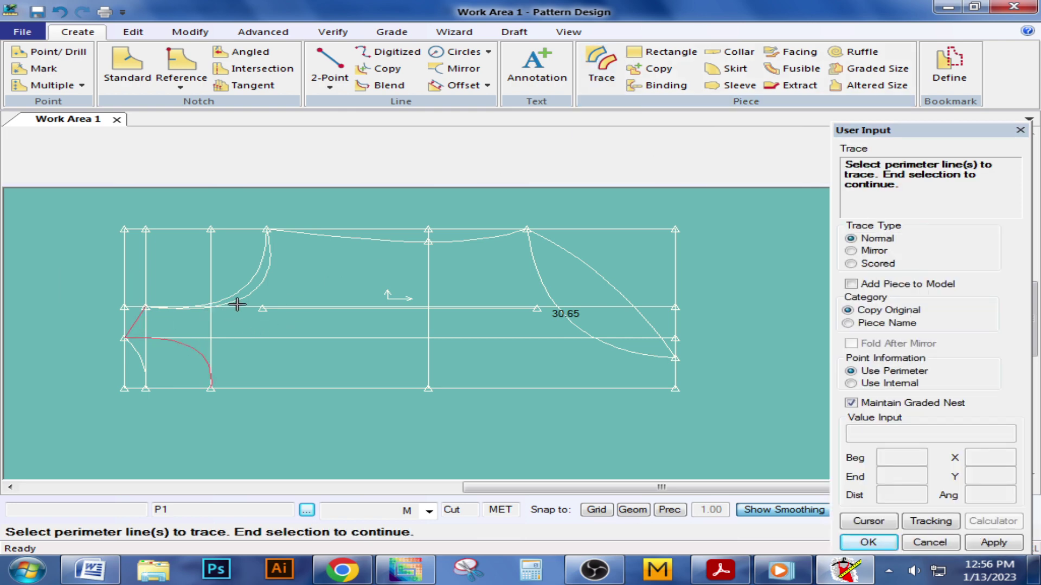
click(326, 238)
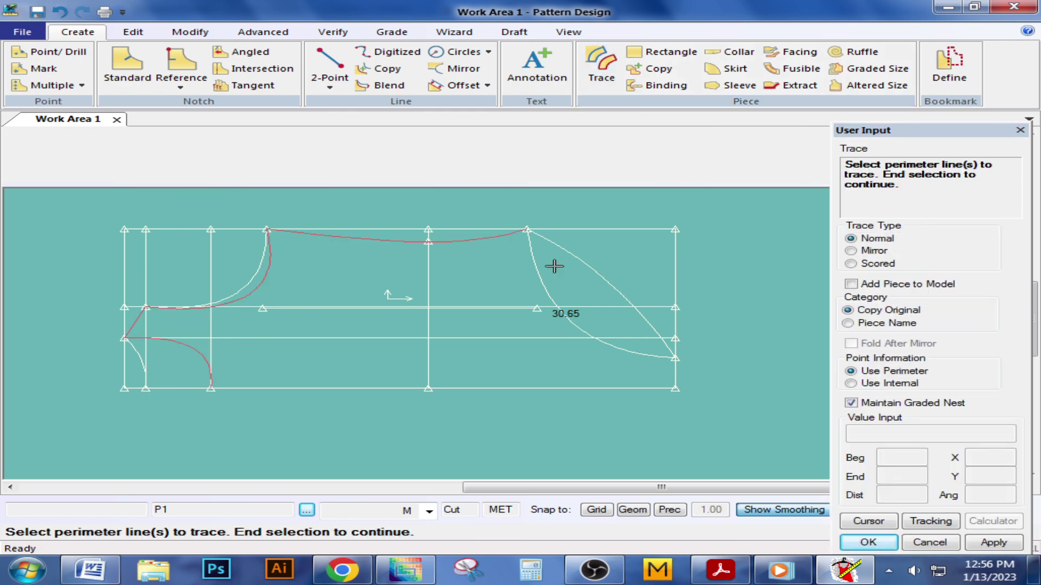
click(616, 386)
right_click(239, 355)
click(246, 359)
right_click(281, 344)
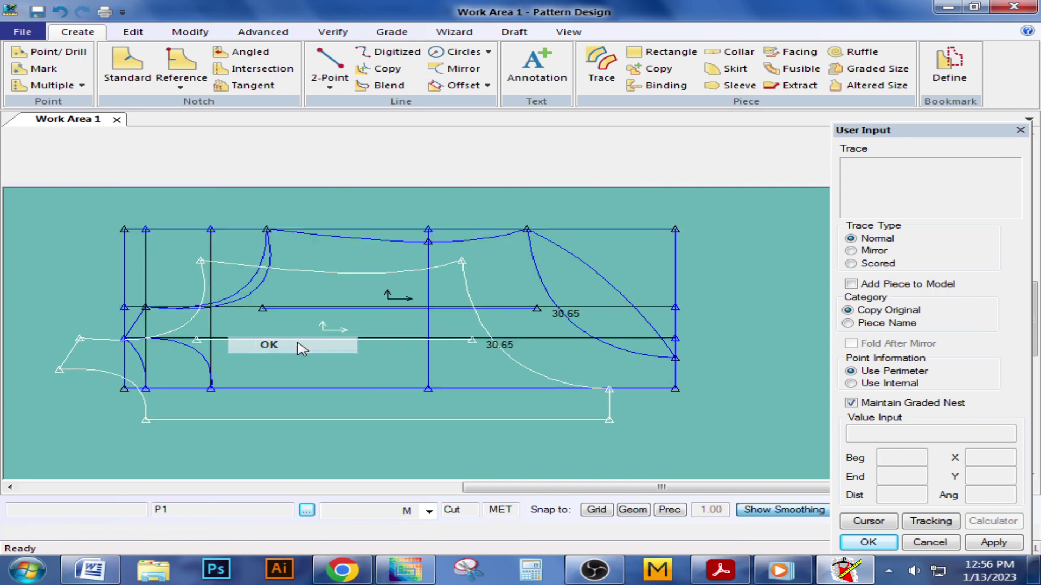
click(261, 344)
Place the second traced piece at lower left, accept its name, and end tracing.
click(159, 357)
key(Return)
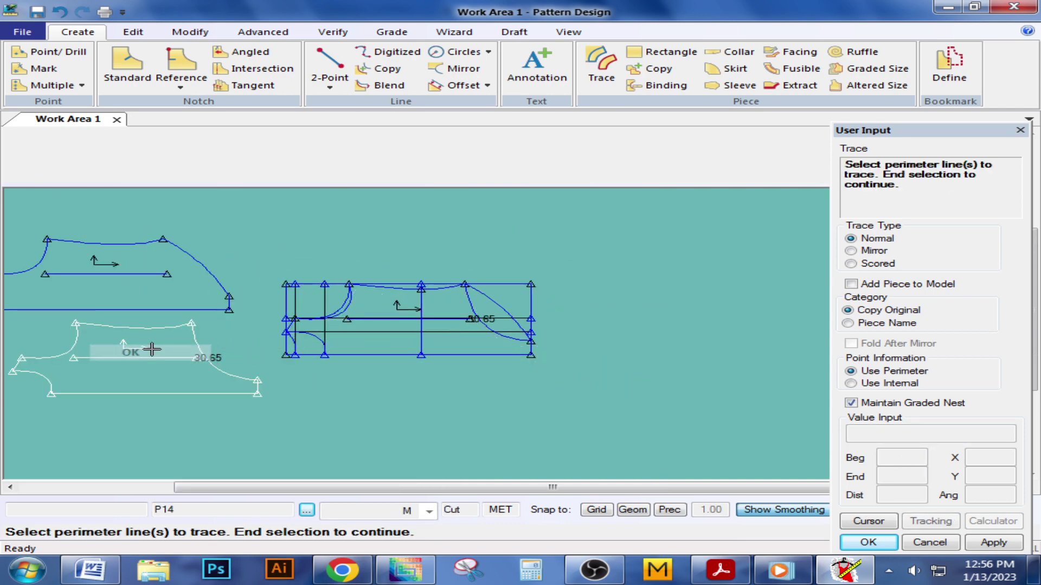
right_click(151, 350)
click(139, 367)
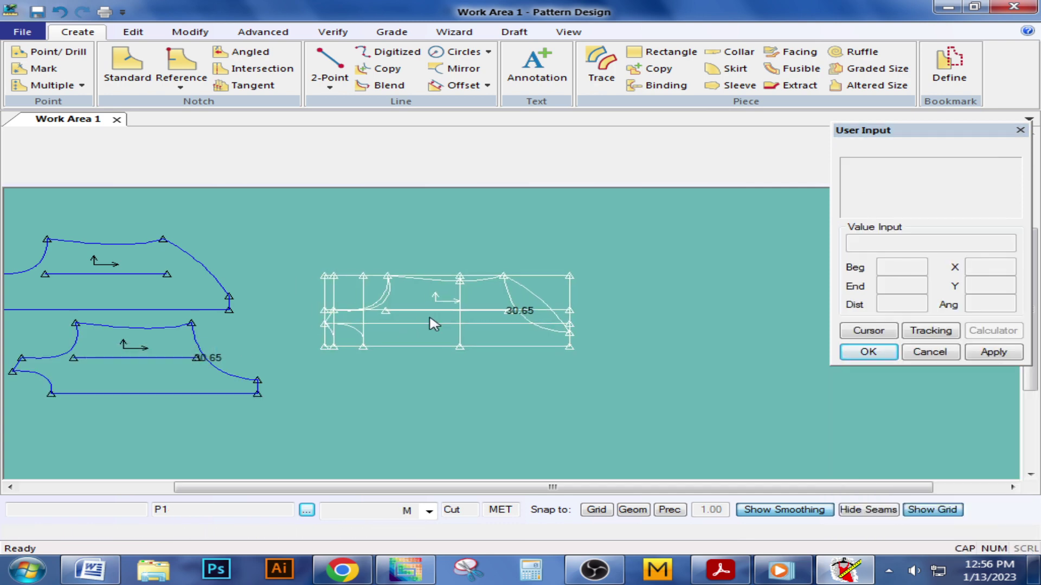
Save every piece using Select All.
click(434, 324)
key(ctrl+s)
right_click(425, 320)
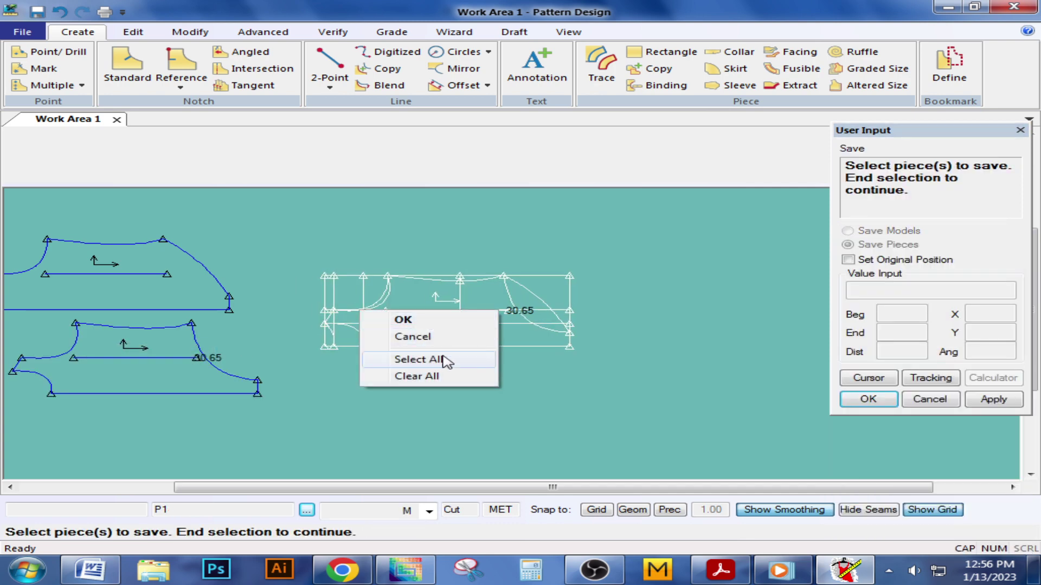
click(442, 358)
right_click(428, 320)
click(428, 321)
key(ctrl+s)
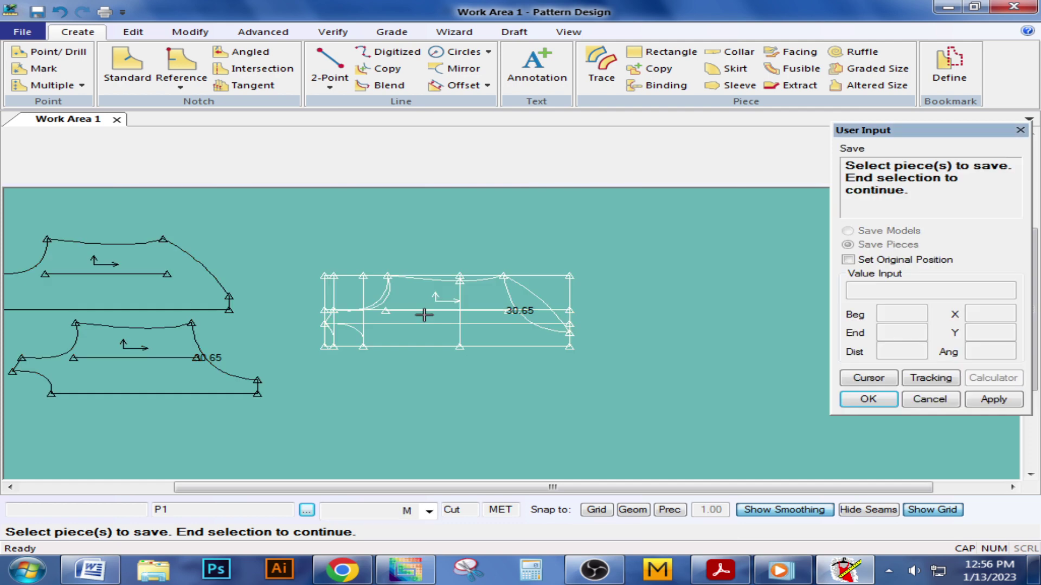
right_click(406, 306)
click(406, 312)
Shift the drafted block right and arrange the two traced pieces side by side.
drag(406, 315, 517, 302)
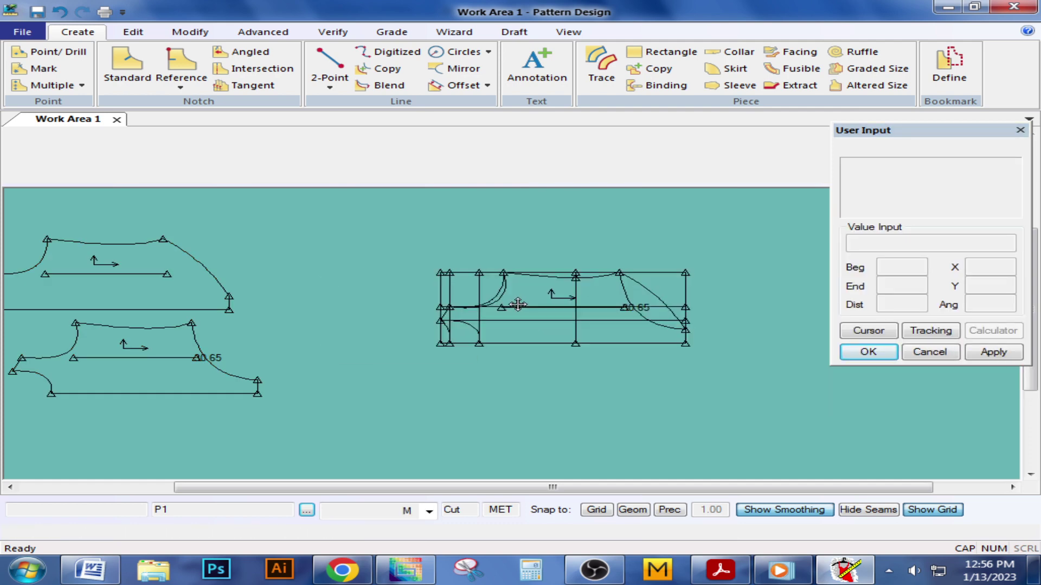
right_click(517, 304)
key(Escape)
drag(193, 297, 540, 302)
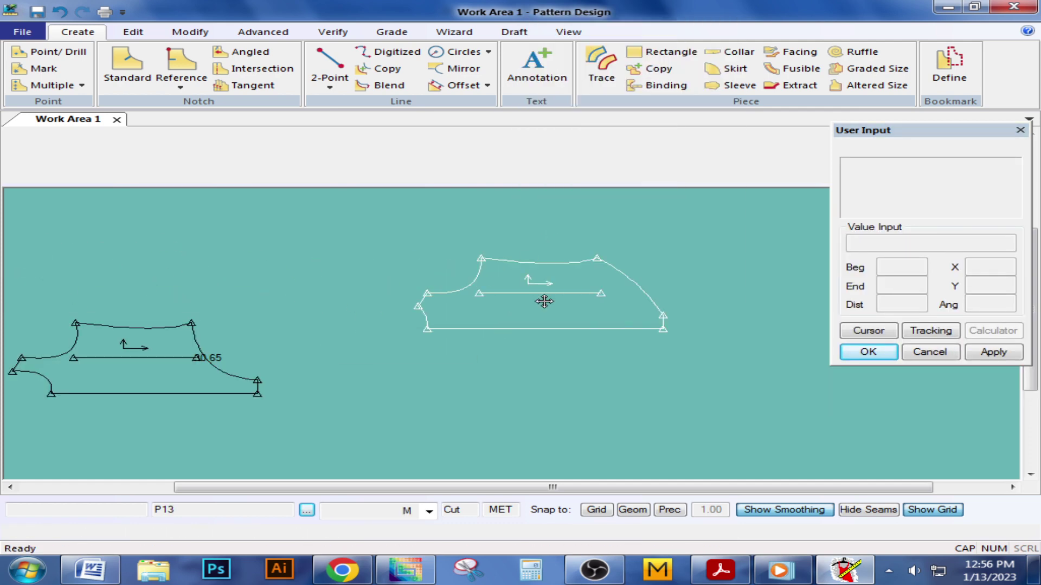
mouse_move(185, 387)
mouse_down()
mouse_move(383, 359)
mouse_move(284, 343)
mouse_up()
scroll(286, 335, up, 2)
scroll(286, 335, down, 1)
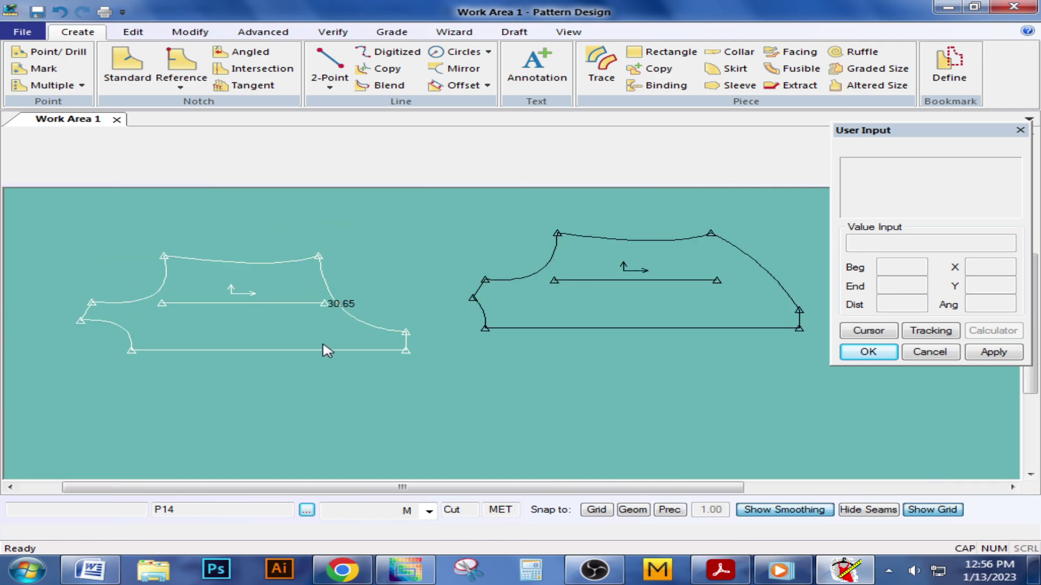
Measure the white piece's curved side (30.65) with Line Length, then place the white piece above the black one.
click(332, 31)
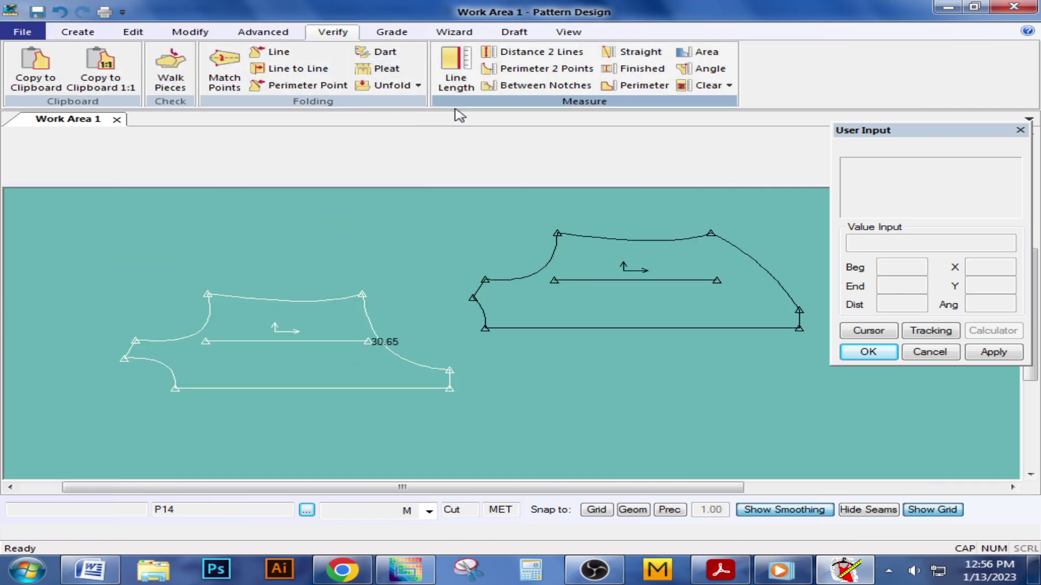
click(456, 76)
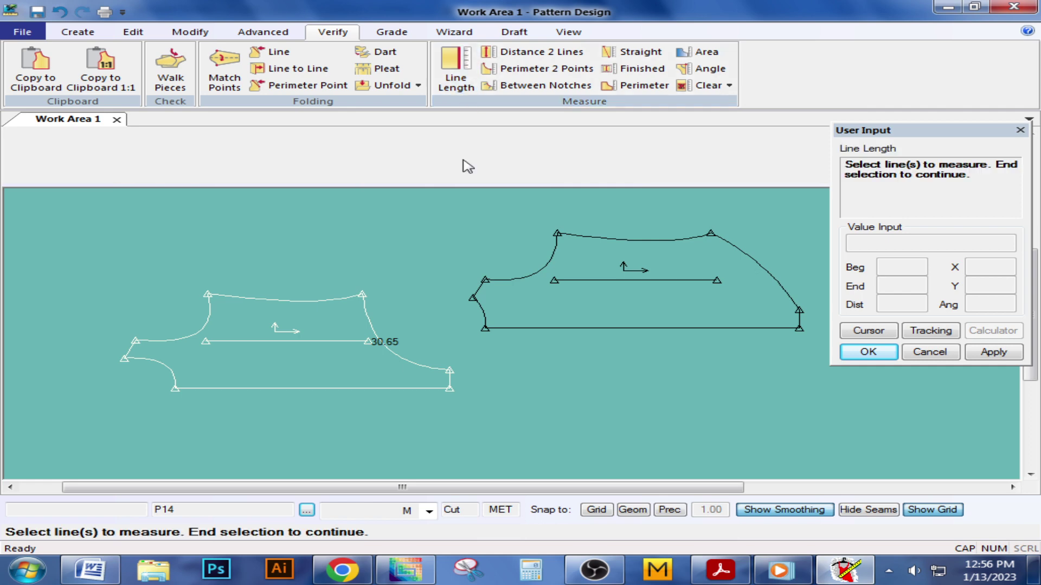
click(405, 358)
right_click(407, 309)
click(407, 308)
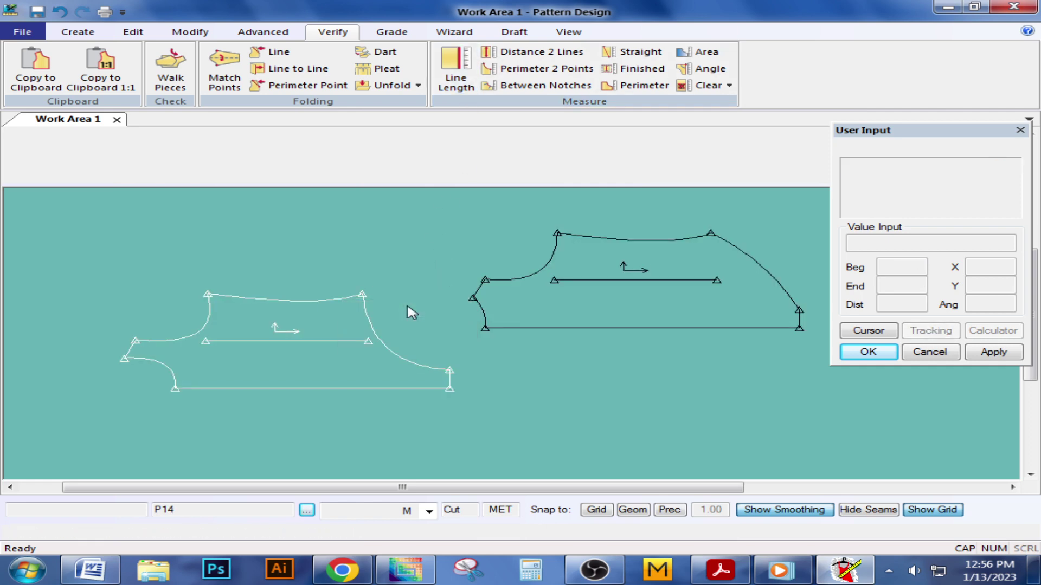
click(396, 276)
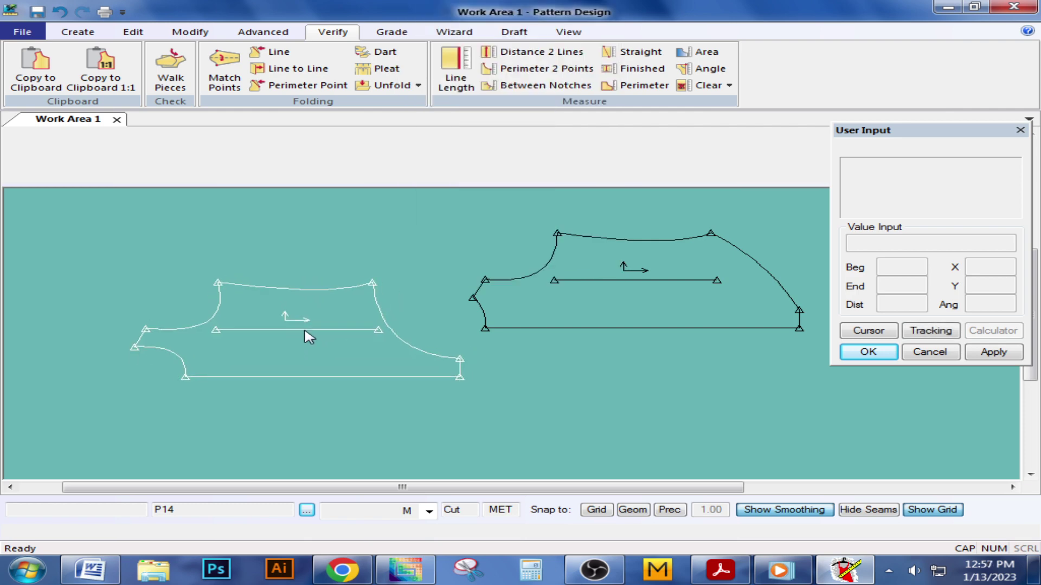
drag(409, 318, 384, 296)
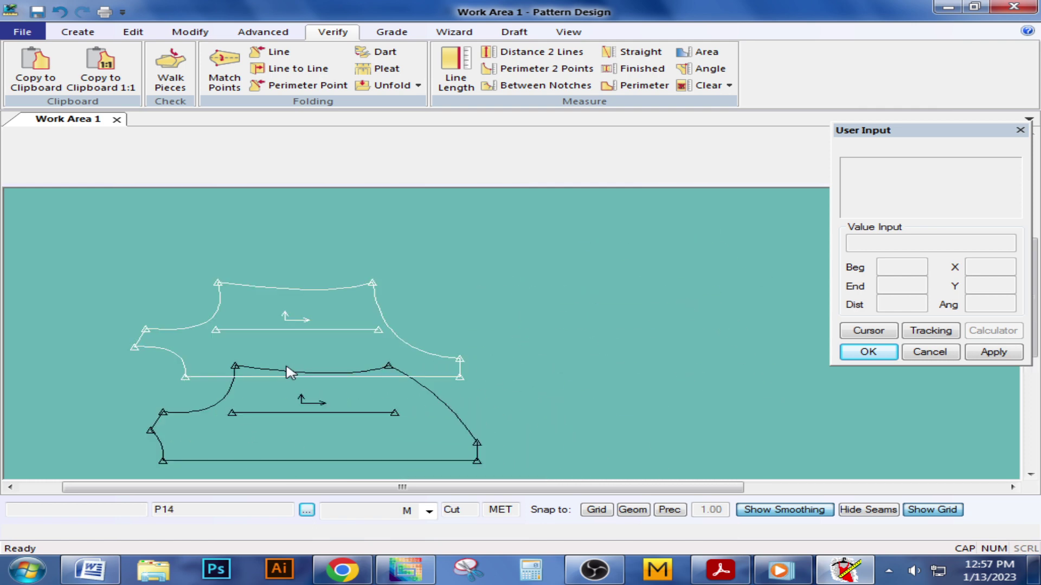
Rotate the white piece in two 90° counter-clockwise increments and move it to the right.
click(187, 33)
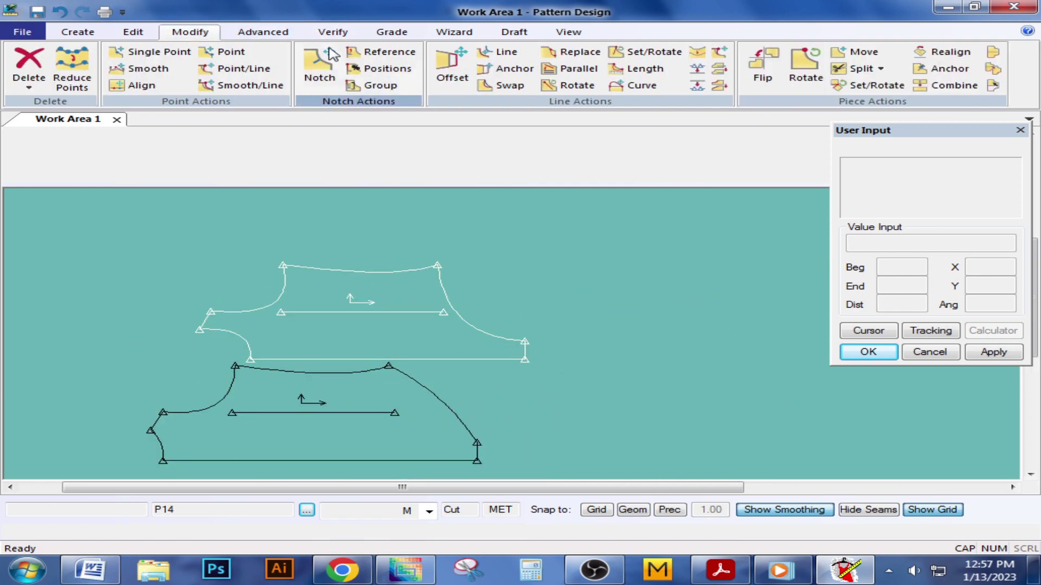
click(806, 67)
click(385, 292)
right_click(385, 292)
click(384, 293)
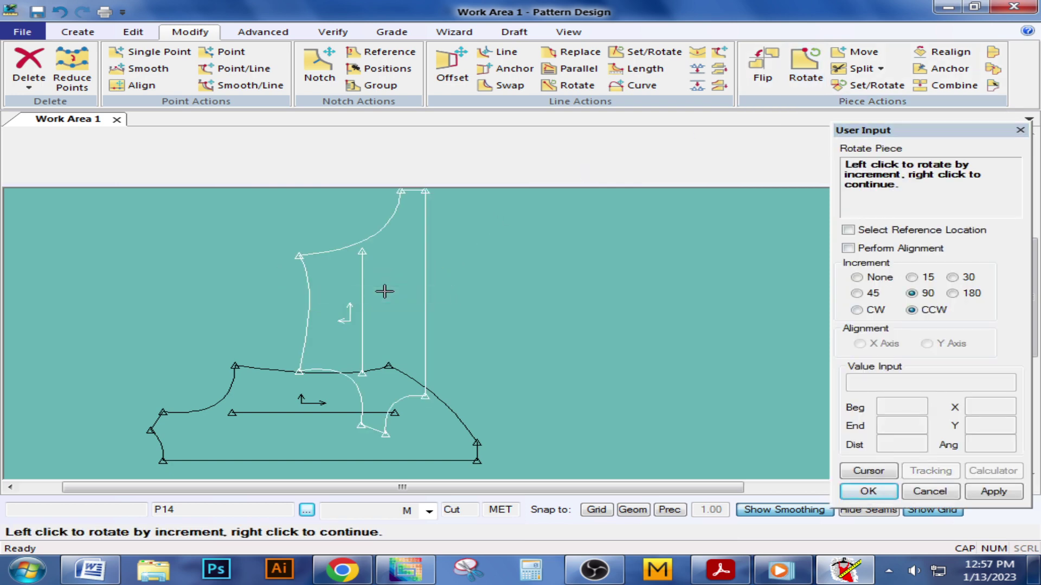
click(385, 292)
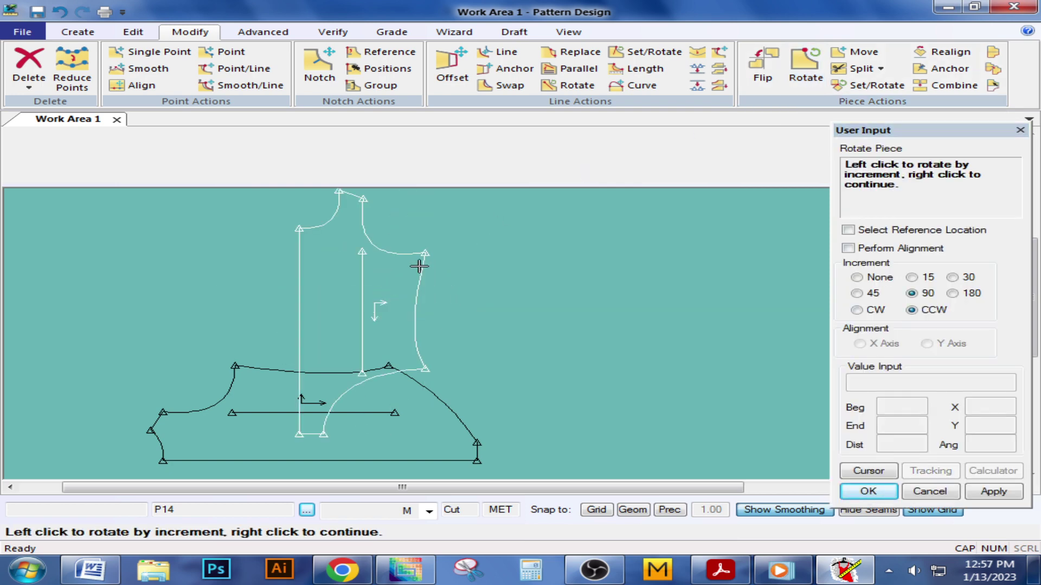
right_click(485, 236)
click(485, 235)
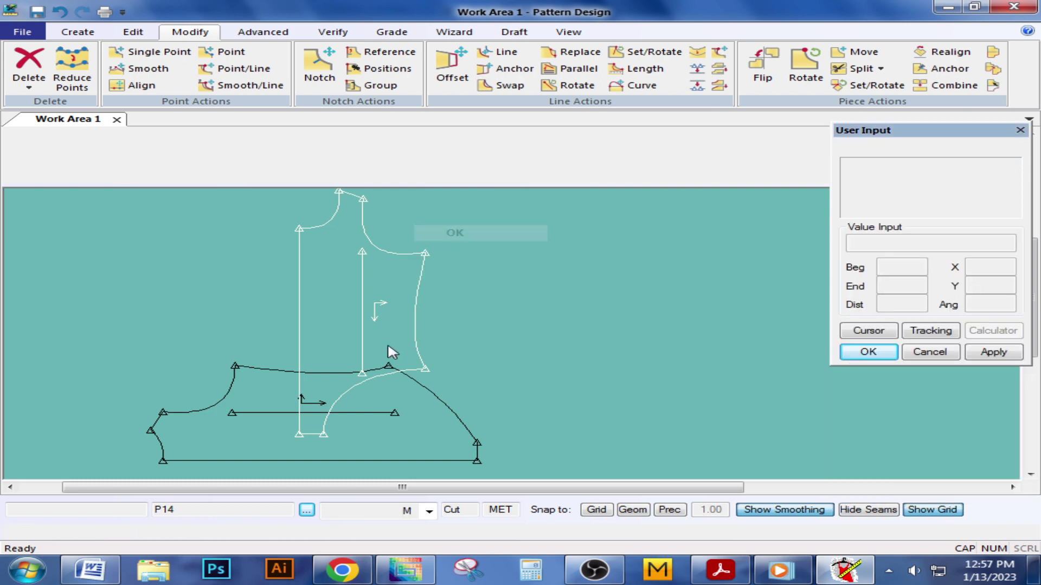
drag(353, 325, 608, 306)
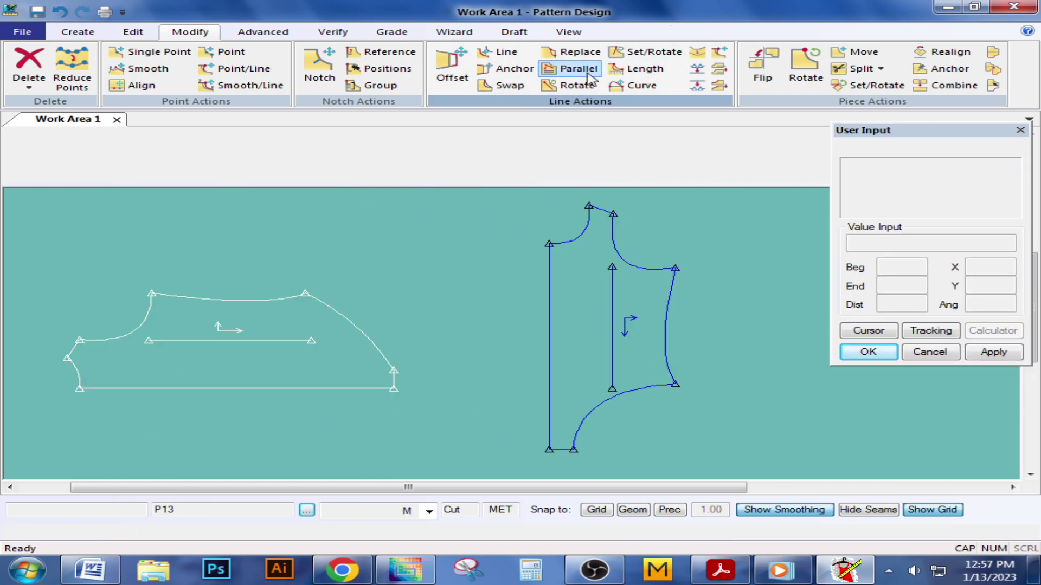
Rotate the left half piece a quarter turn upright and move the right piece closer to it.
click(813, 79)
click(277, 329)
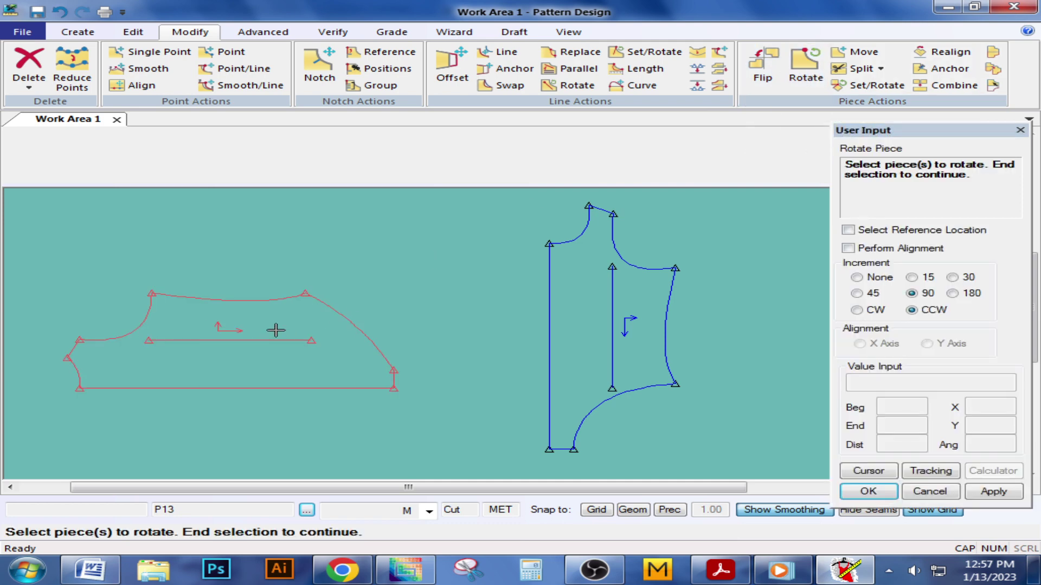
right_click(277, 330)
click(276, 330)
click(277, 329)
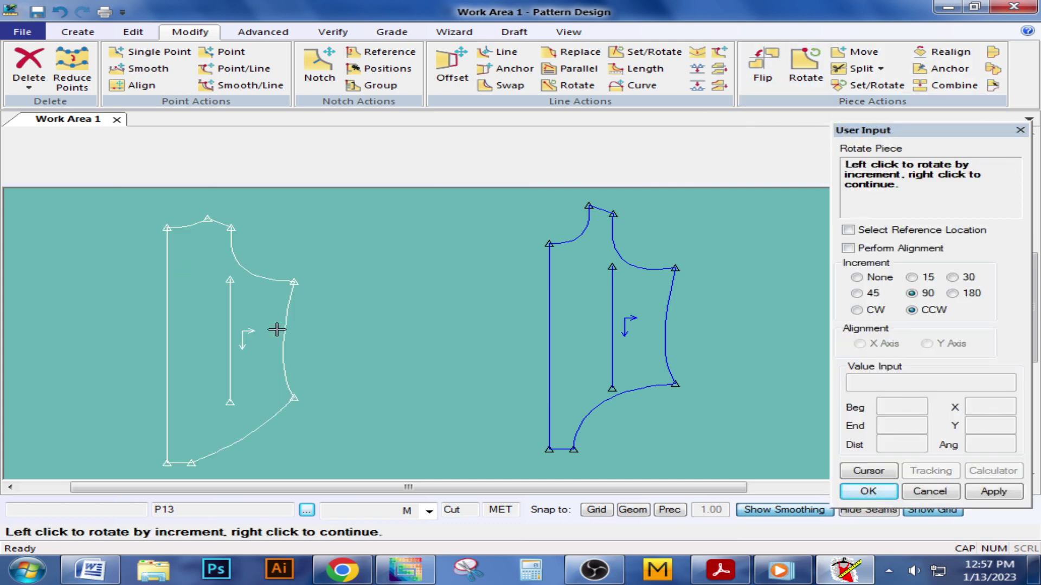
right_click(323, 252)
click(332, 267)
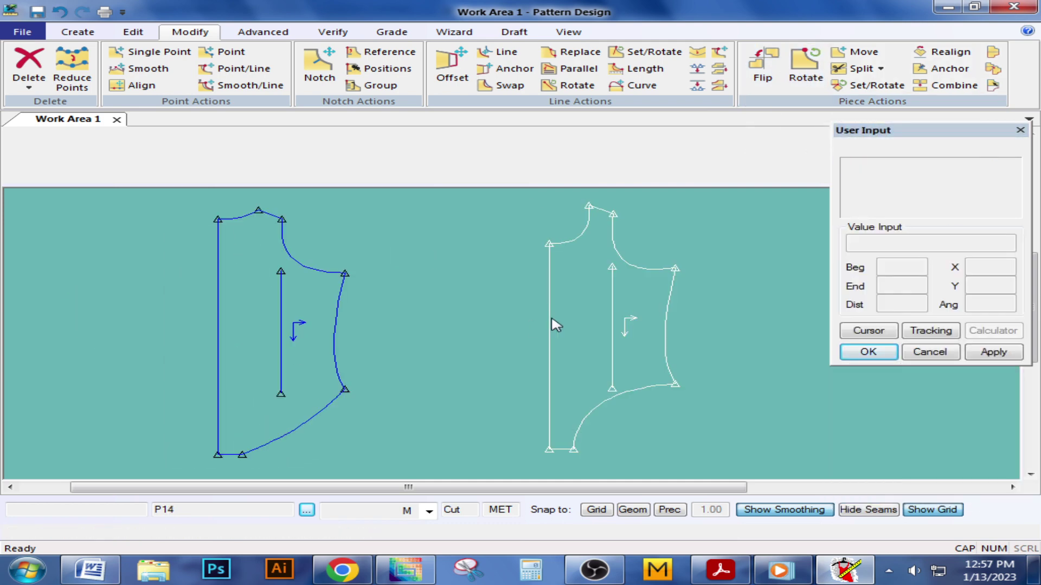
drag(552, 320, 457, 312)
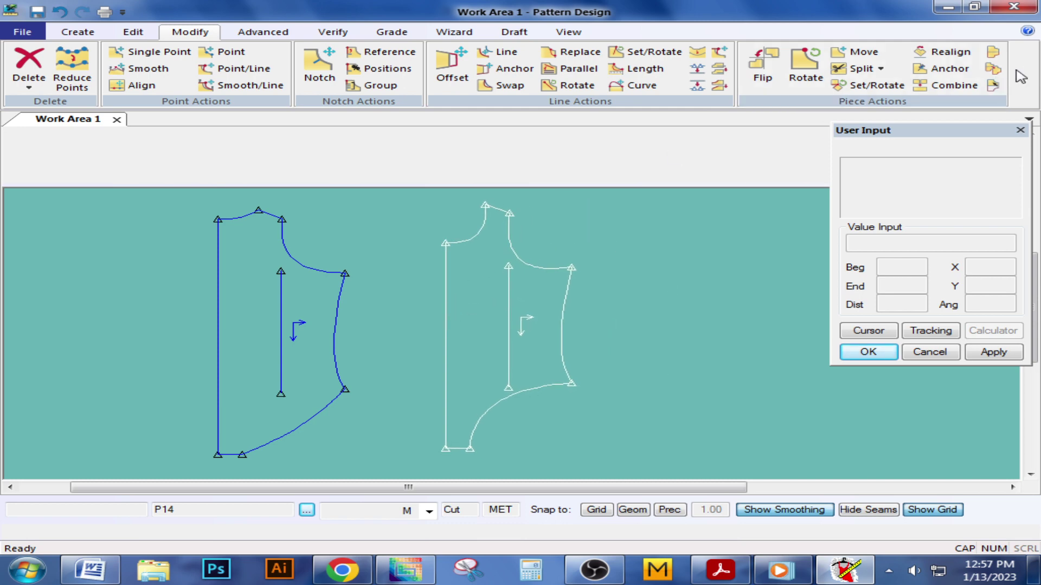
Mirror the right half piece along its straight left edge into a full piece and move it right.
click(993, 69)
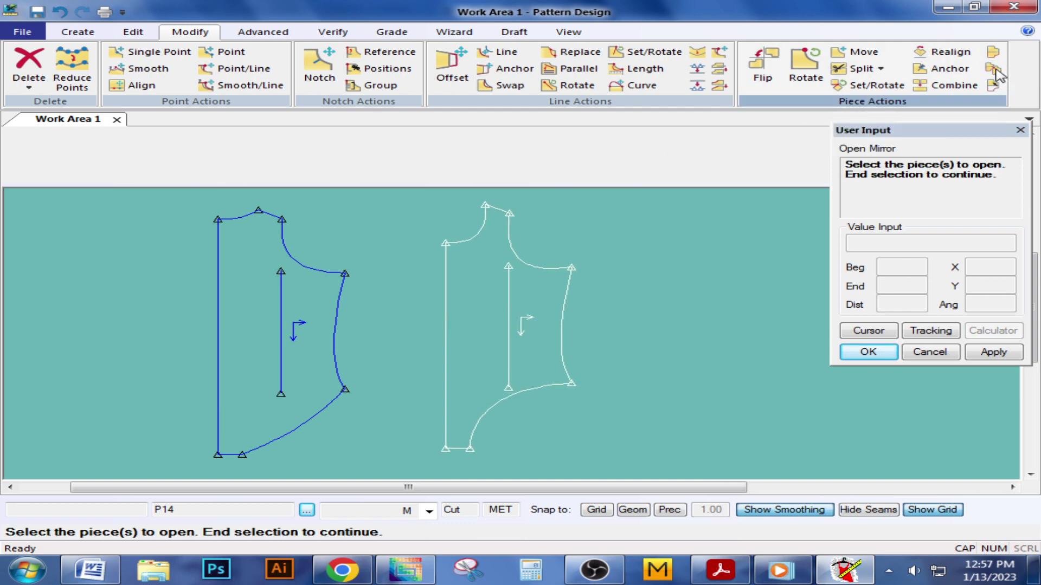
click(465, 293)
right_click(466, 298)
click(466, 298)
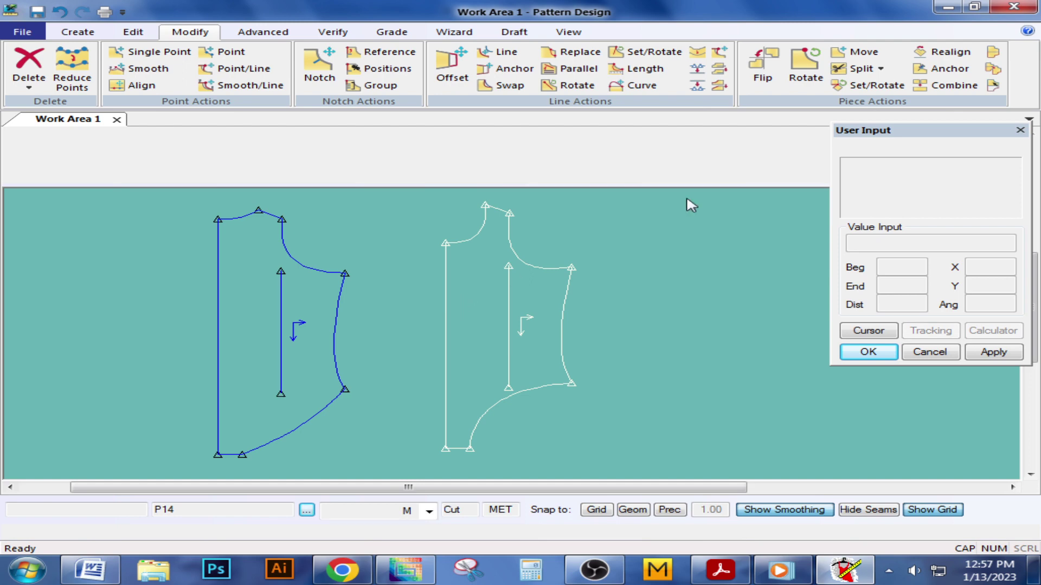
click(994, 67)
click(461, 332)
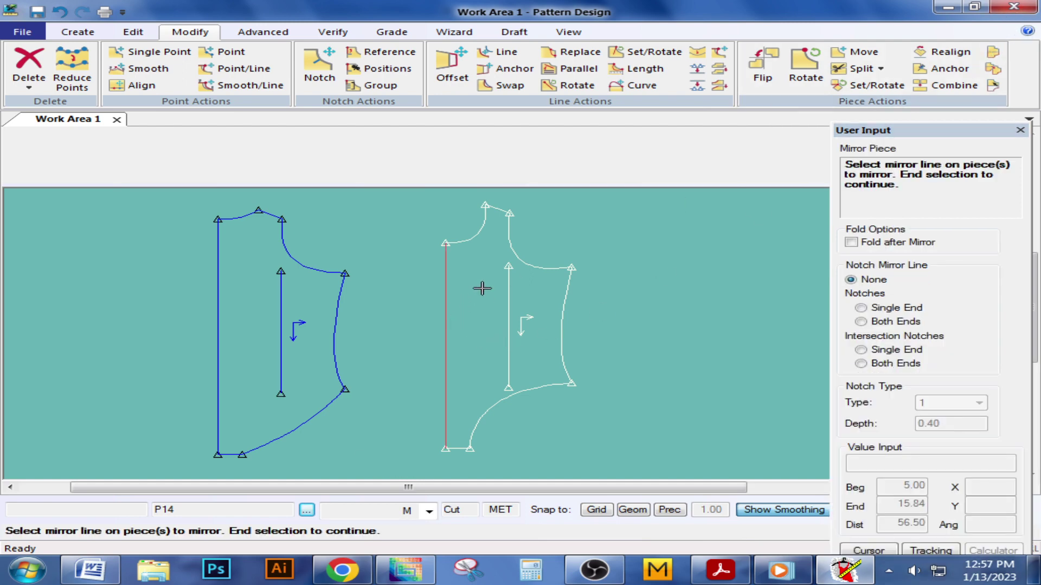
right_click(481, 288)
click(486, 283)
drag(472, 339, 608, 319)
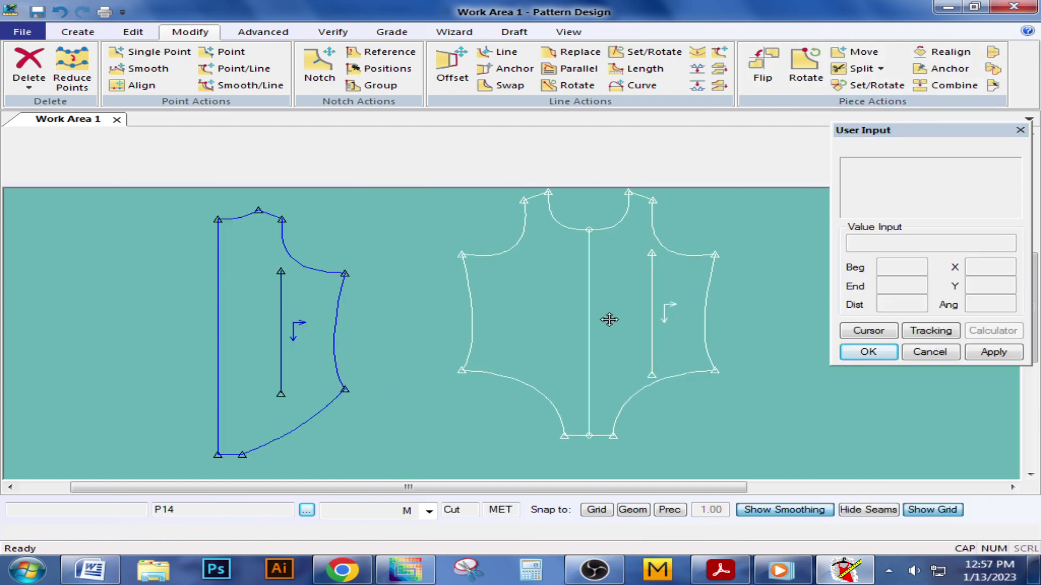
drag(302, 329, 319, 326)
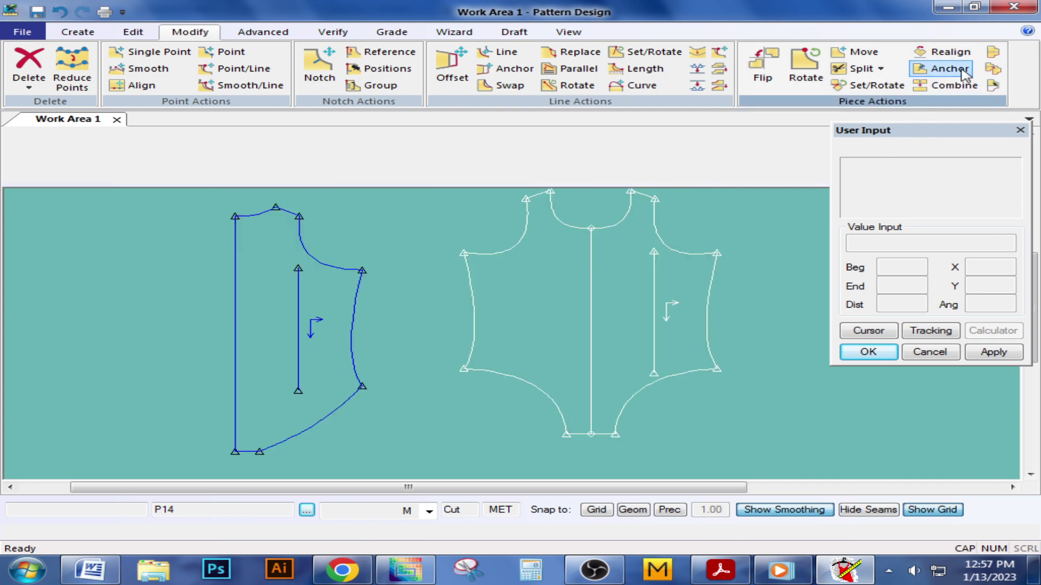
Mirror the left half piece along its straight edge, then space the two full pieces side by side.
click(993, 68)
click(237, 306)
right_click(238, 306)
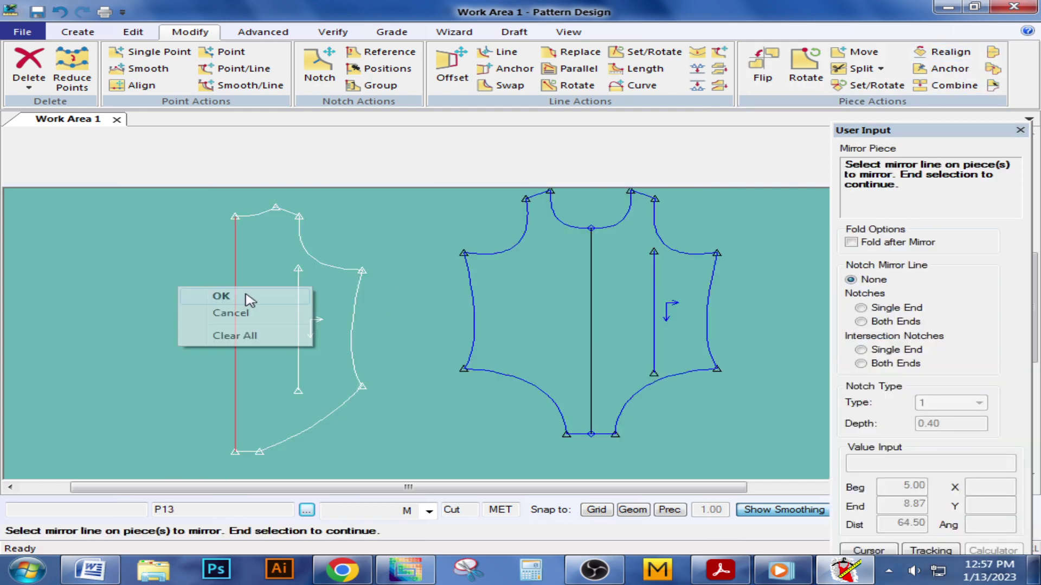
click(244, 295)
right_click(244, 306)
click(244, 295)
drag(301, 369, 286, 367)
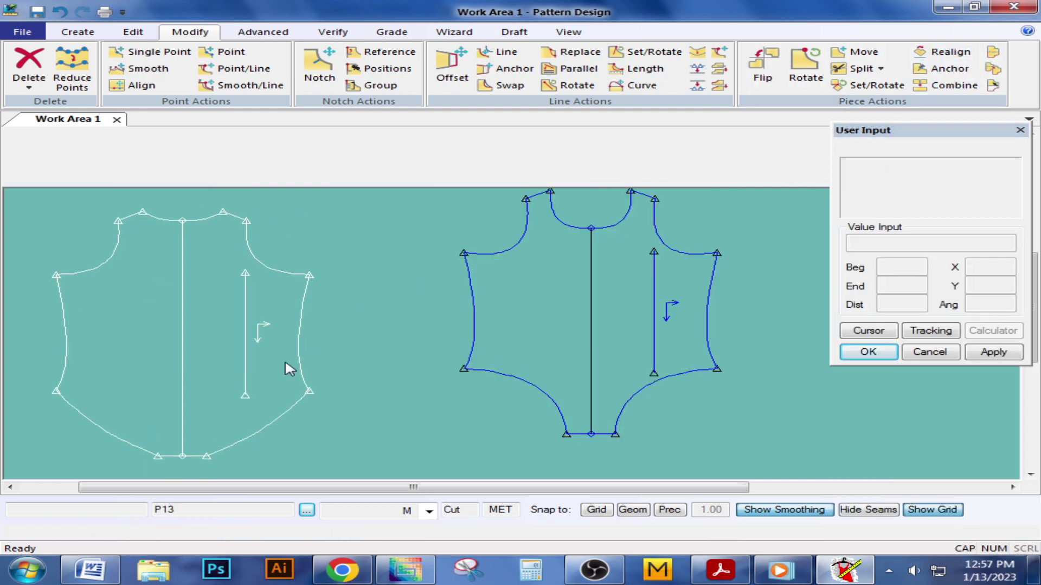
drag(705, 328, 606, 339)
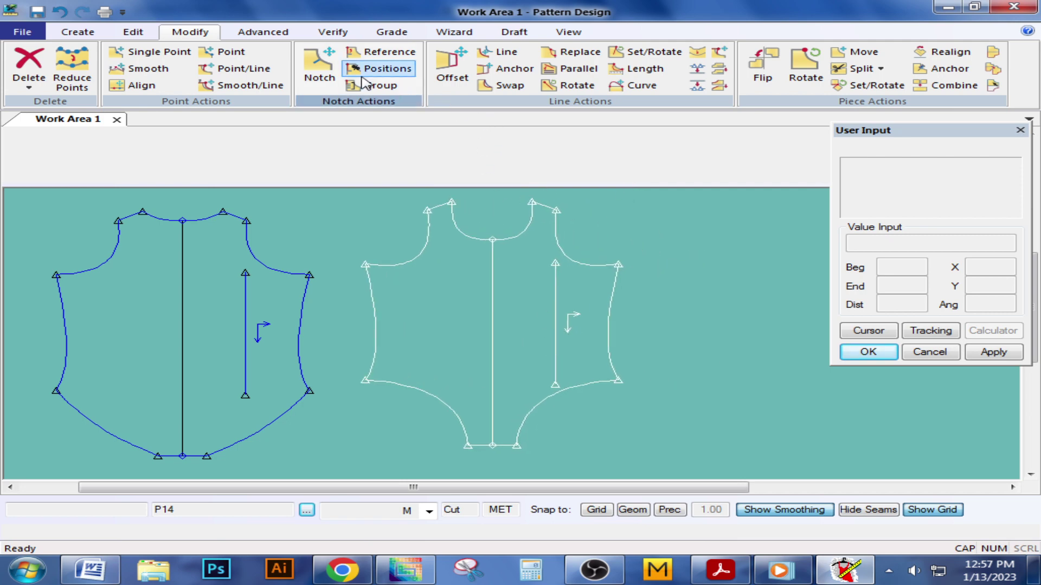
Shorten the right piece's grain line by sliding both endpoints inward, then nudge the left piece right.
click(247, 71)
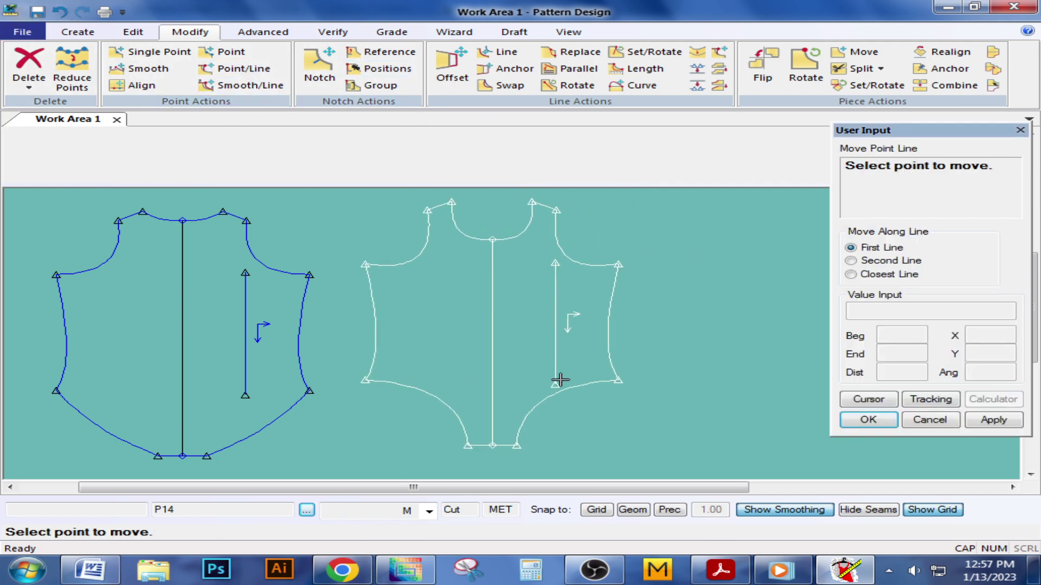
click(555, 263)
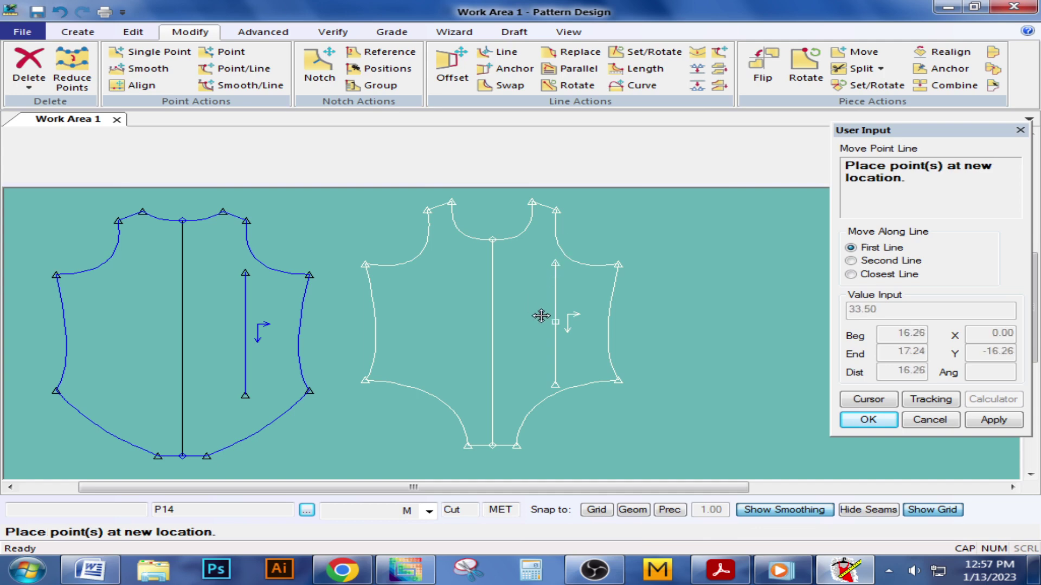
click(555, 299)
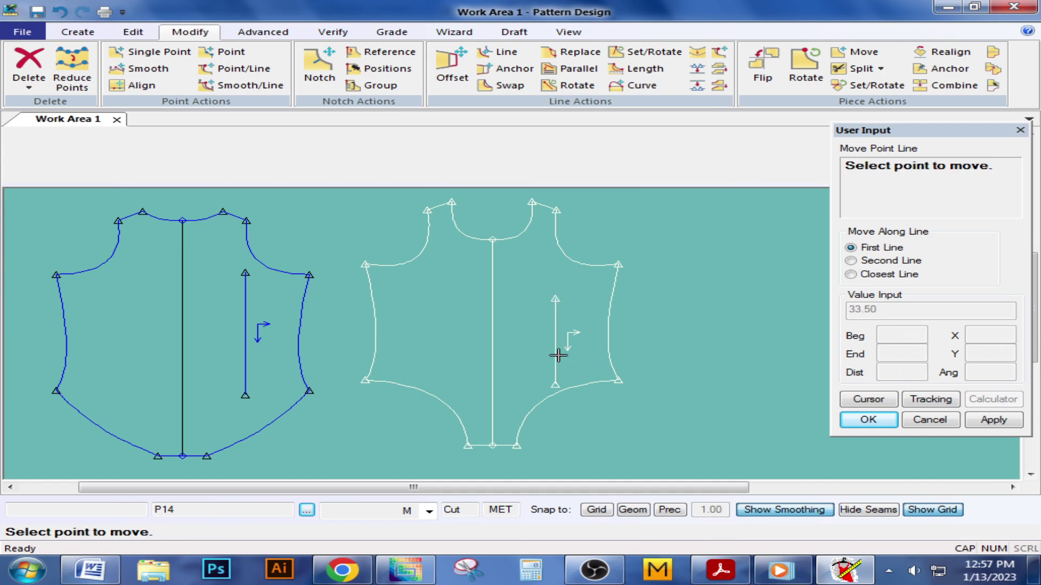
click(555, 386)
click(568, 345)
right_click(407, 286)
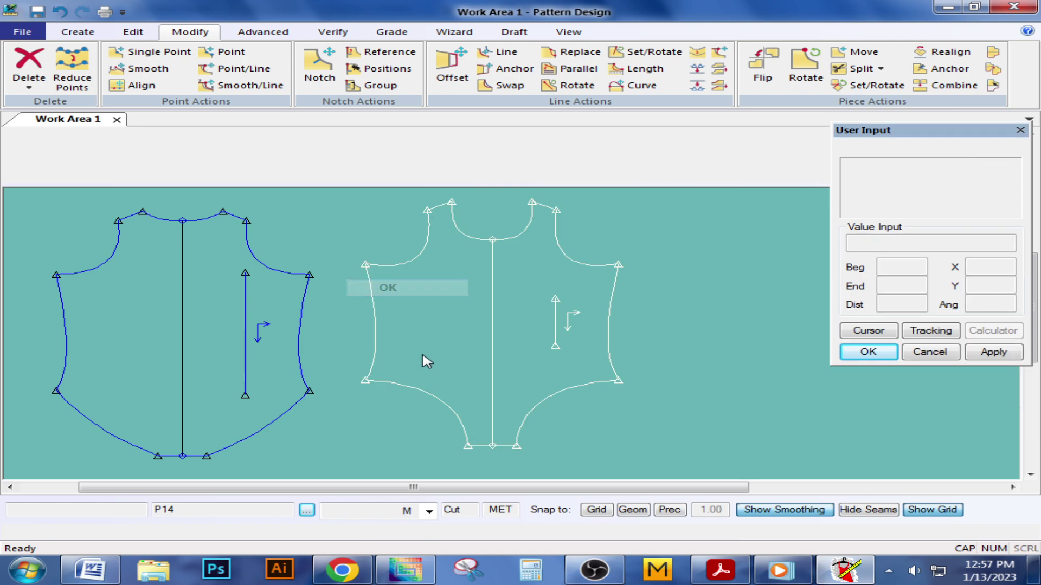
click(465, 337)
drag(264, 346, 276, 345)
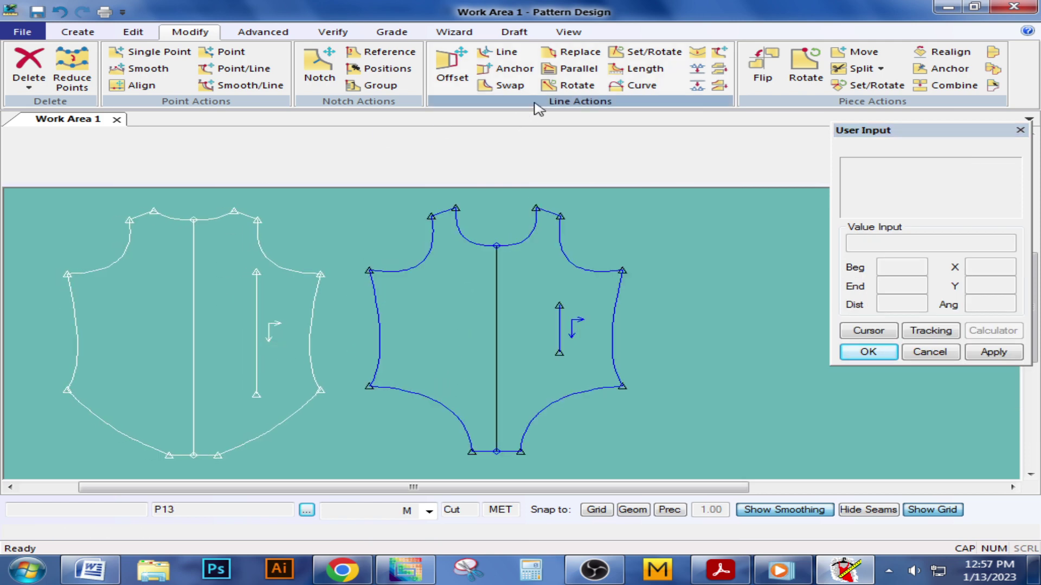
Shorten the left piece's grain line the same way and make the repositioned right piece current.
click(263, 68)
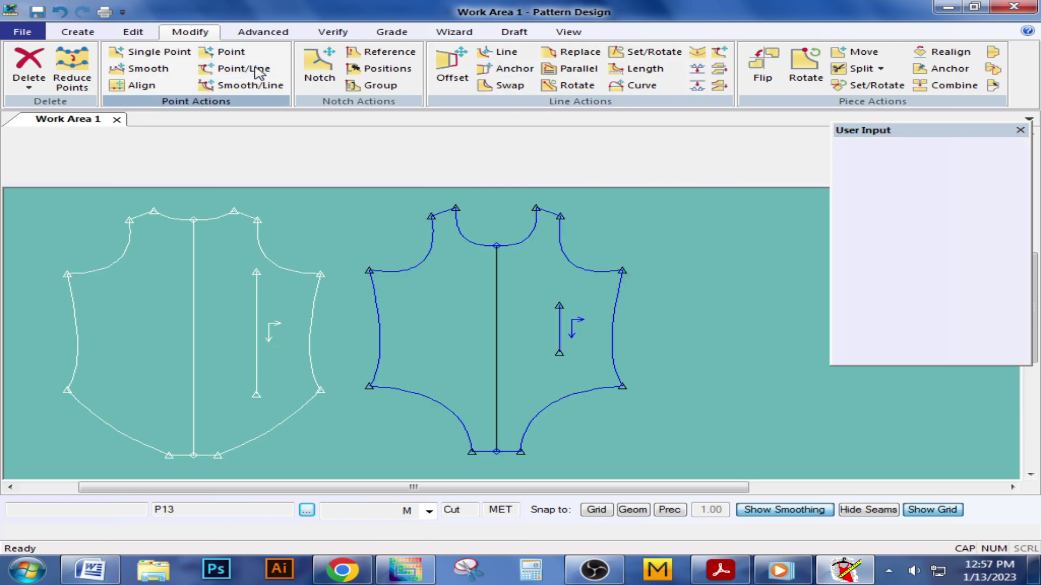
click(256, 272)
click(260, 320)
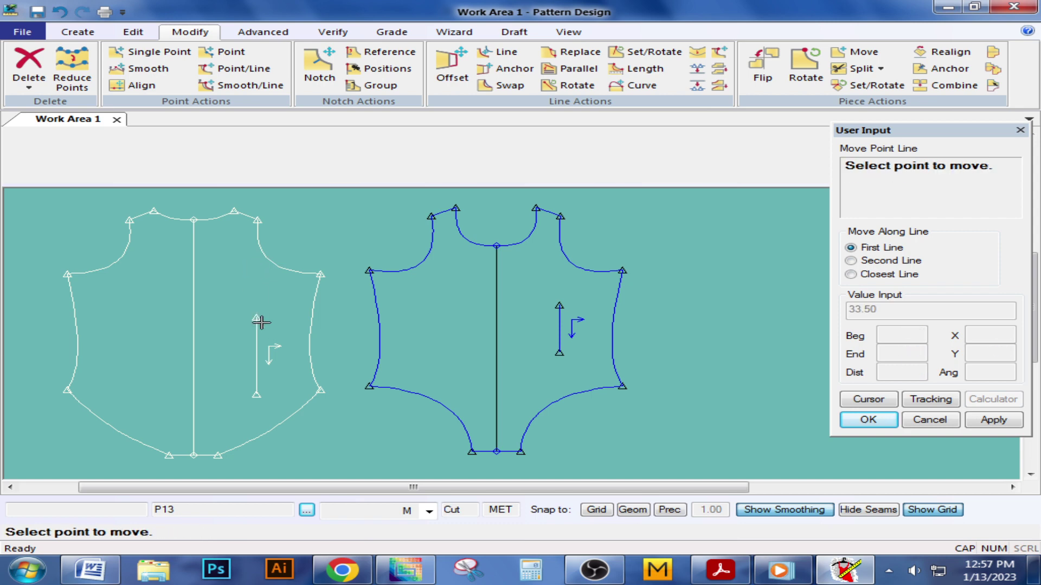
click(260, 390)
click(267, 366)
right_click(264, 222)
click(330, 234)
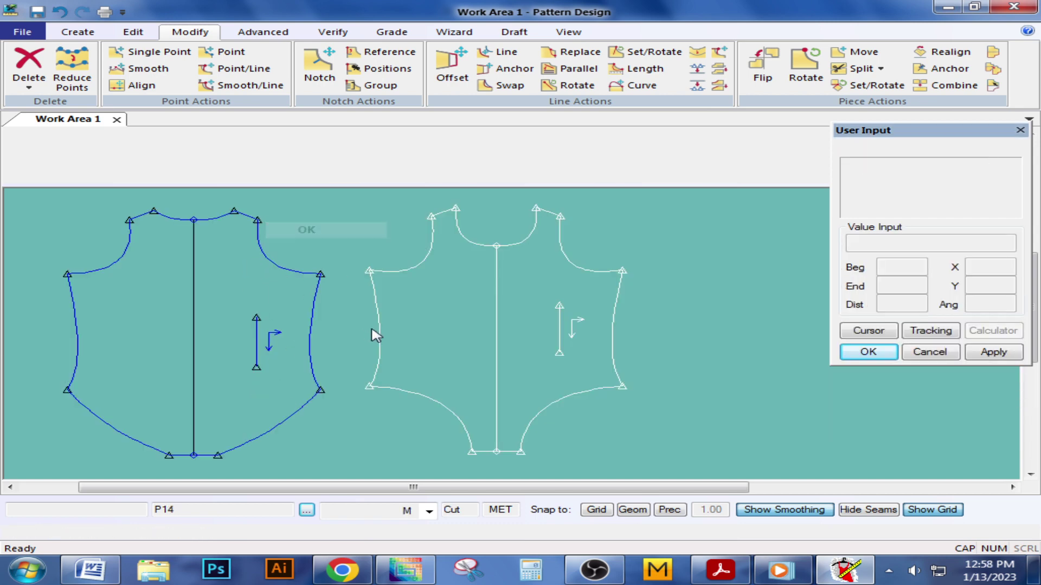
drag(385, 343, 426, 331)
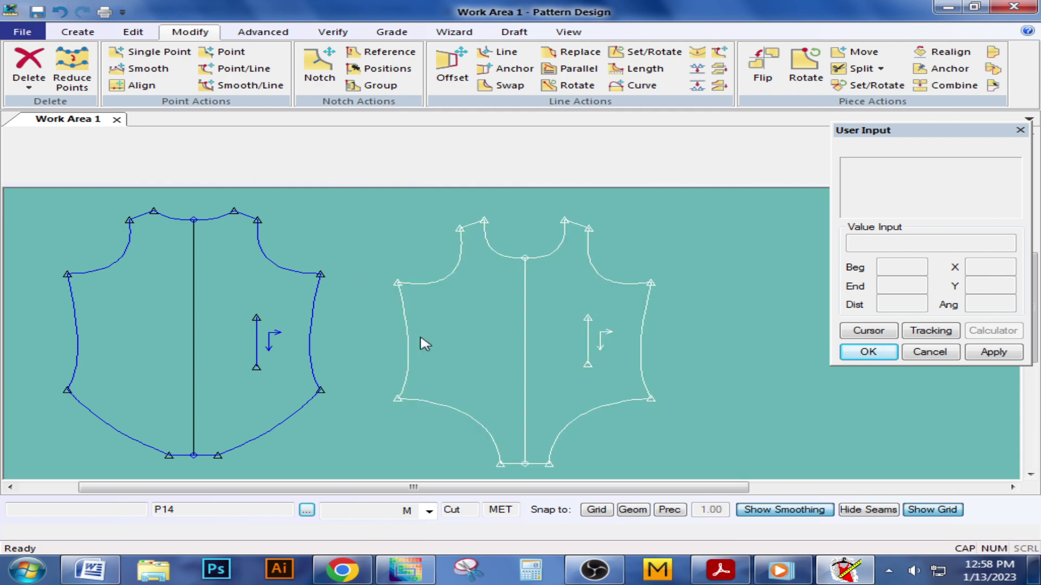
click(488, 326)
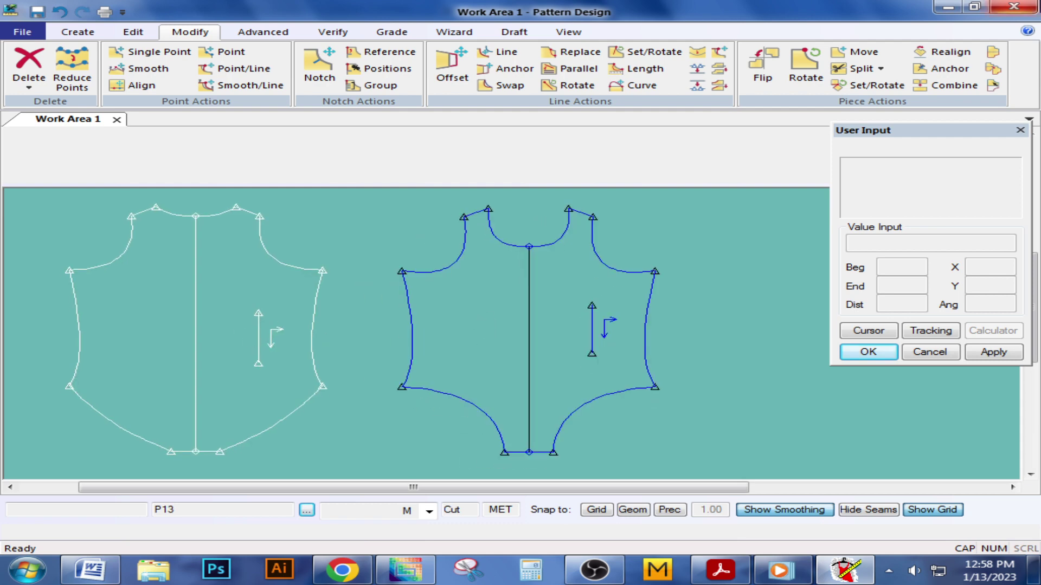
click(405, 38)
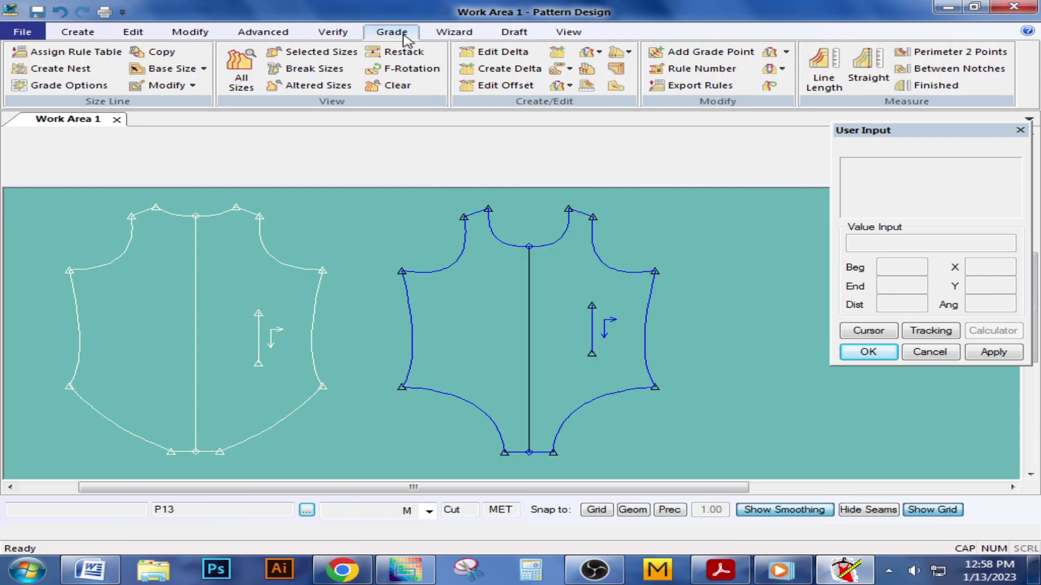
Cancel and undo an accidentally started grade point addition.
click(697, 52)
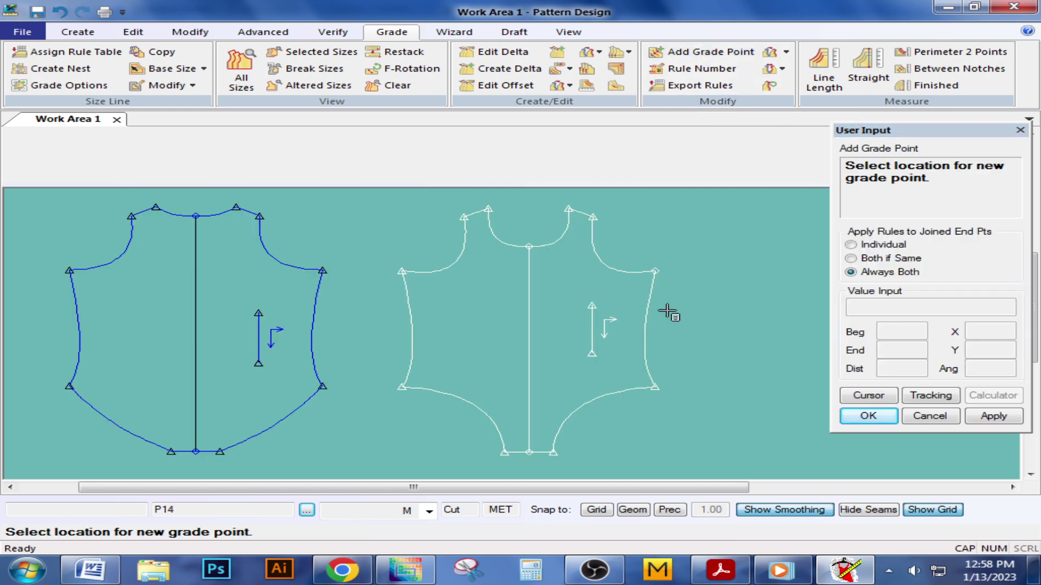
right_click(696, 321)
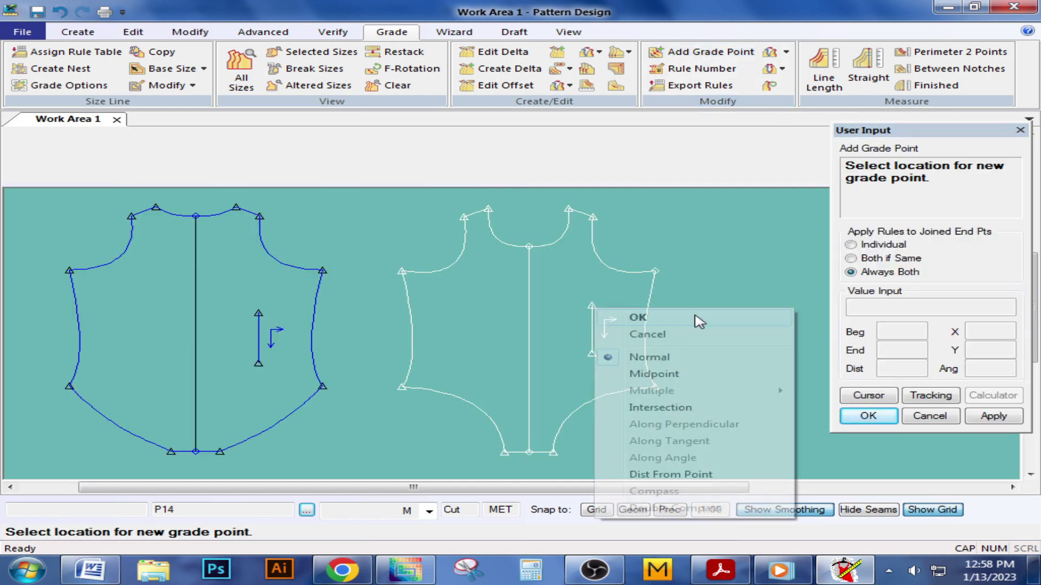
click(648, 334)
right_click(675, 303)
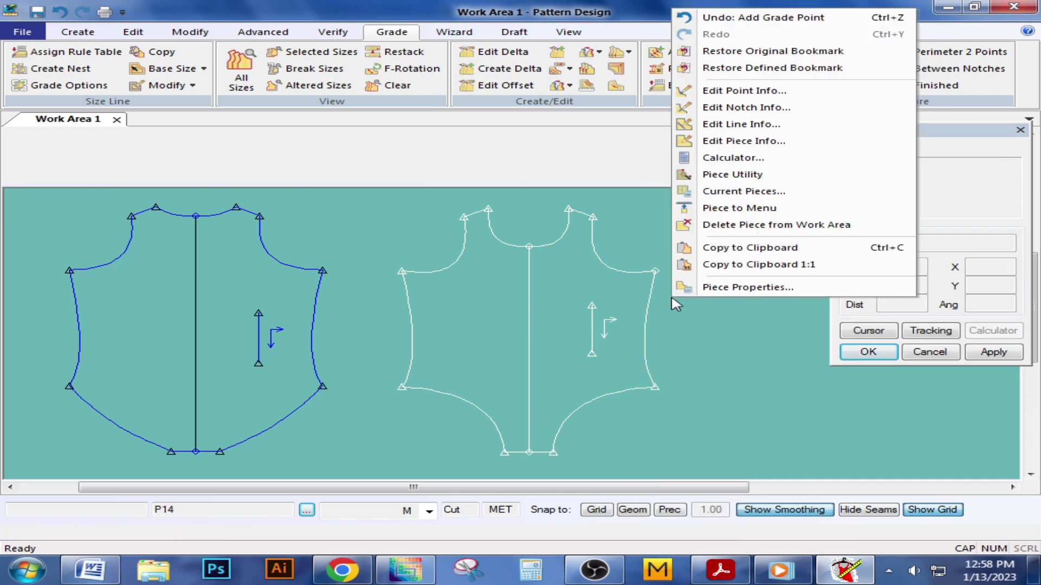
click(716, 19)
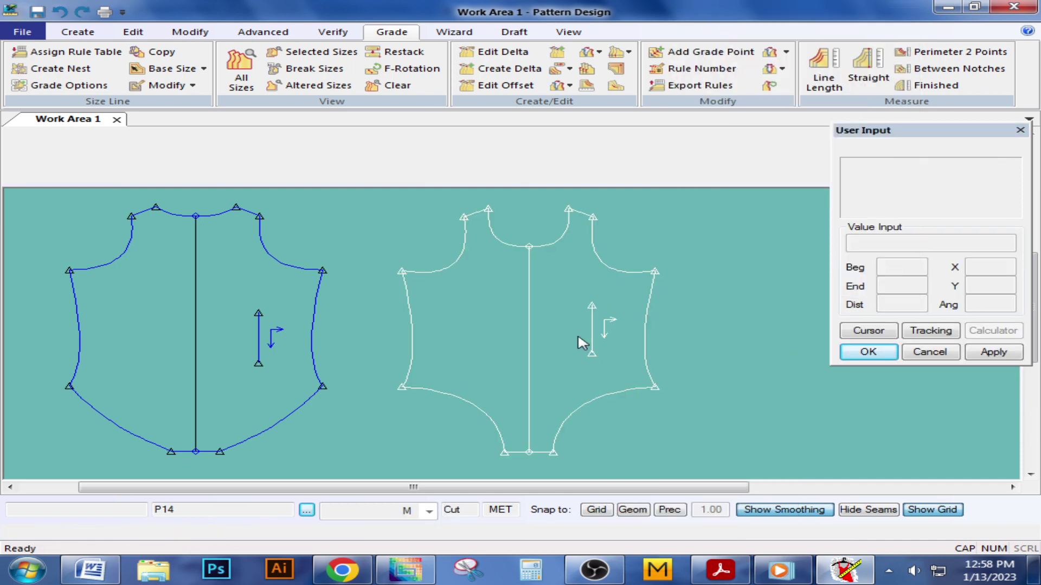
Assign the SEWIMWEAR rule table to both the left and right pattern pieces.
click(85, 52)
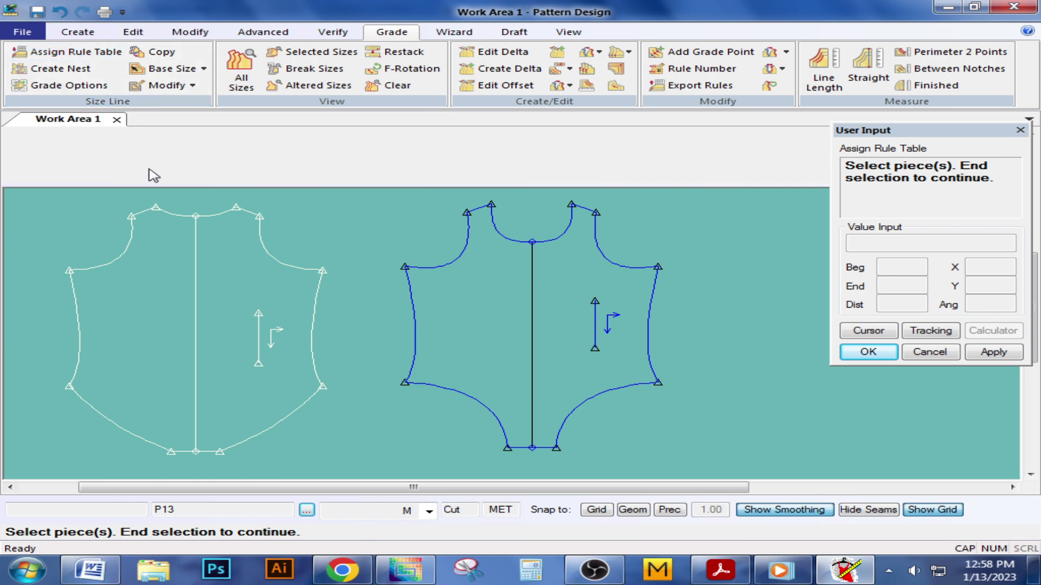
click(228, 279)
click(470, 302)
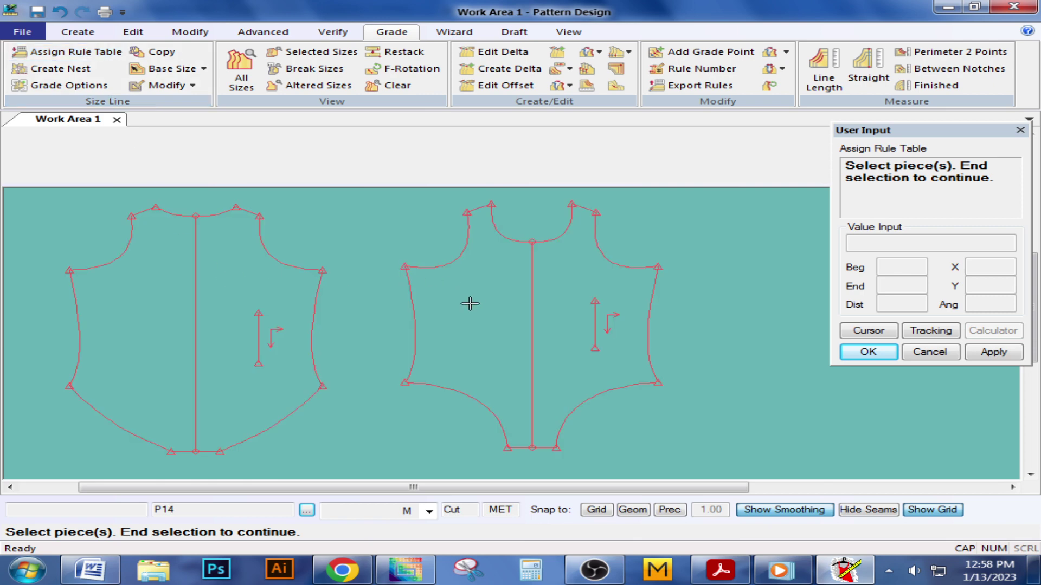
right_click(471, 307)
click(474, 308)
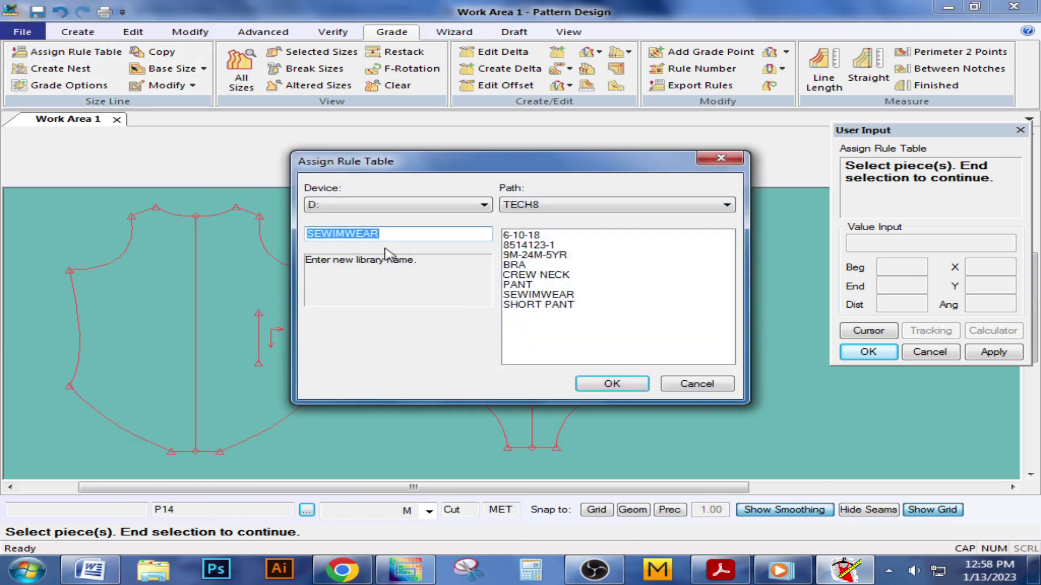
click(611, 384)
right_click(363, 280)
click(366, 274)
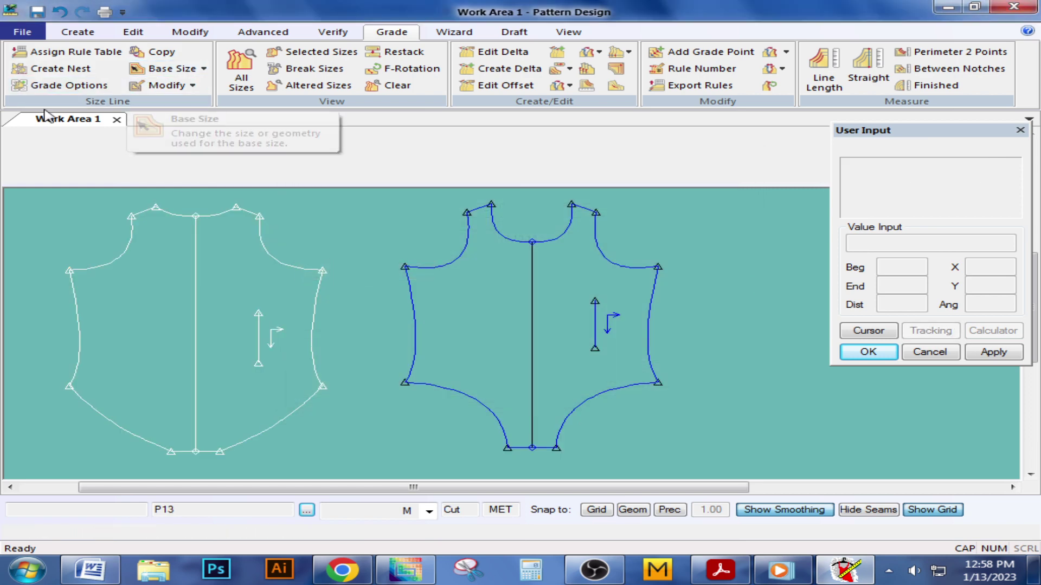
Add a grade point at the lower armhole end of the left full piece.
click(672, 59)
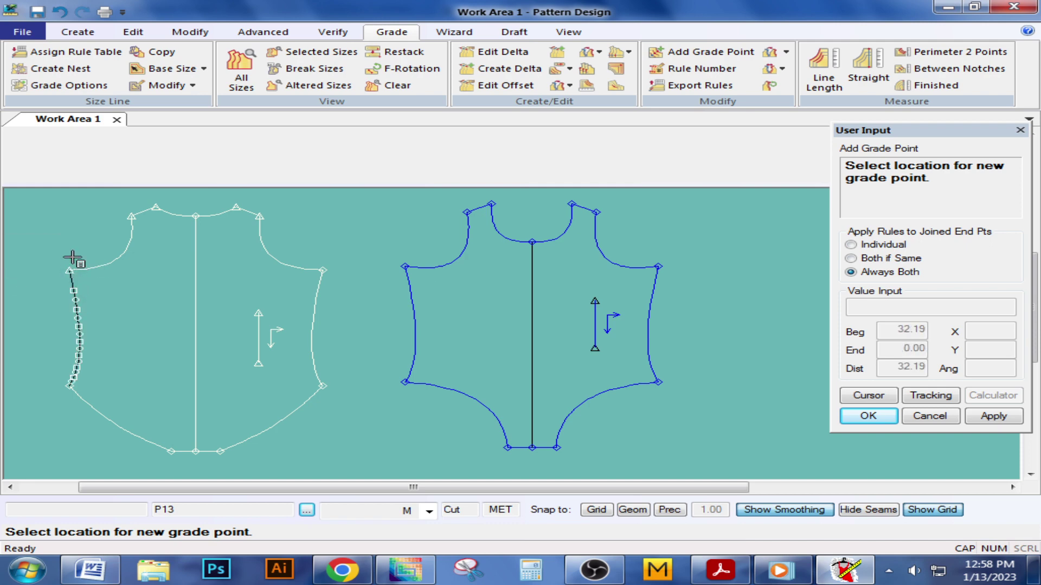
click(131, 216)
key(ctrl+z)
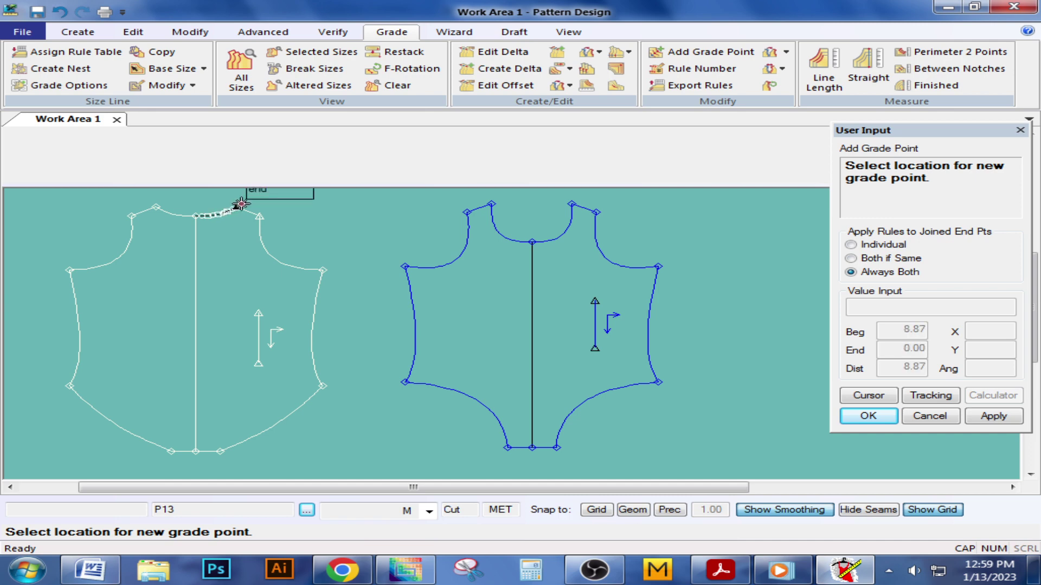
click(325, 267)
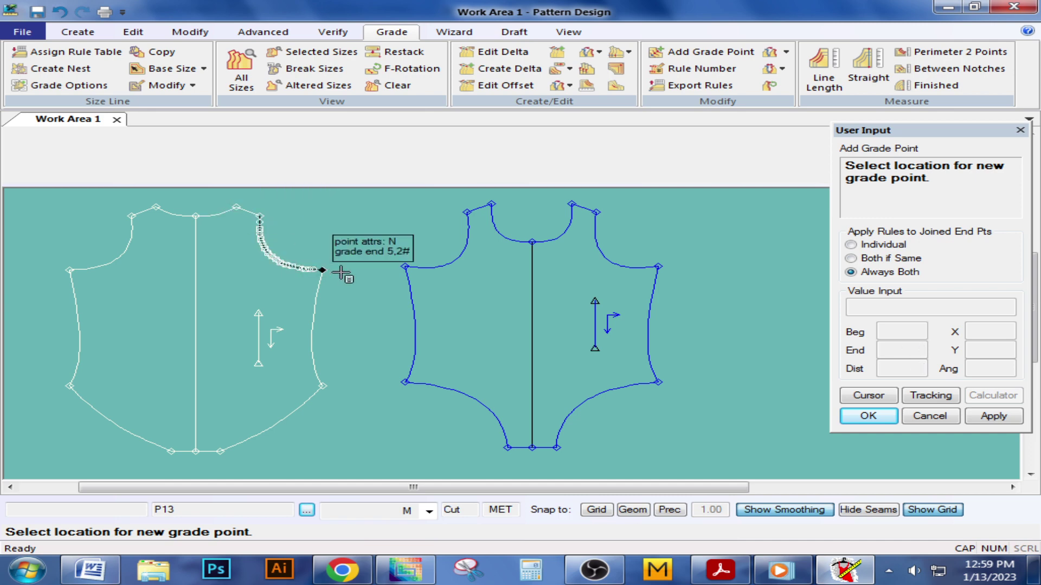
right_click(318, 259)
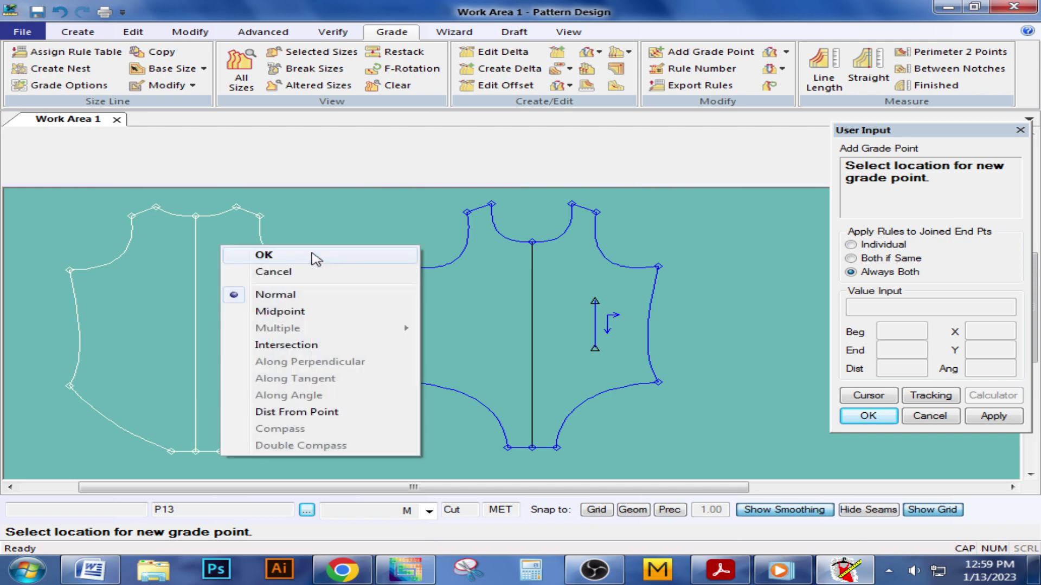
click(317, 259)
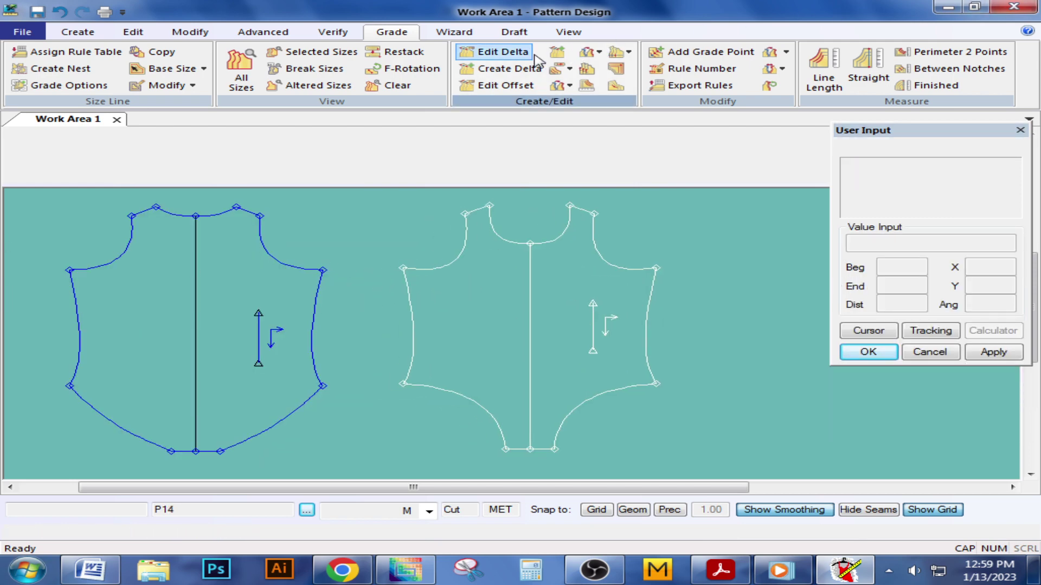
Give P14's grade points 6 and 8 a Delta X of 1.00 in the grade values editor.
click(501, 51)
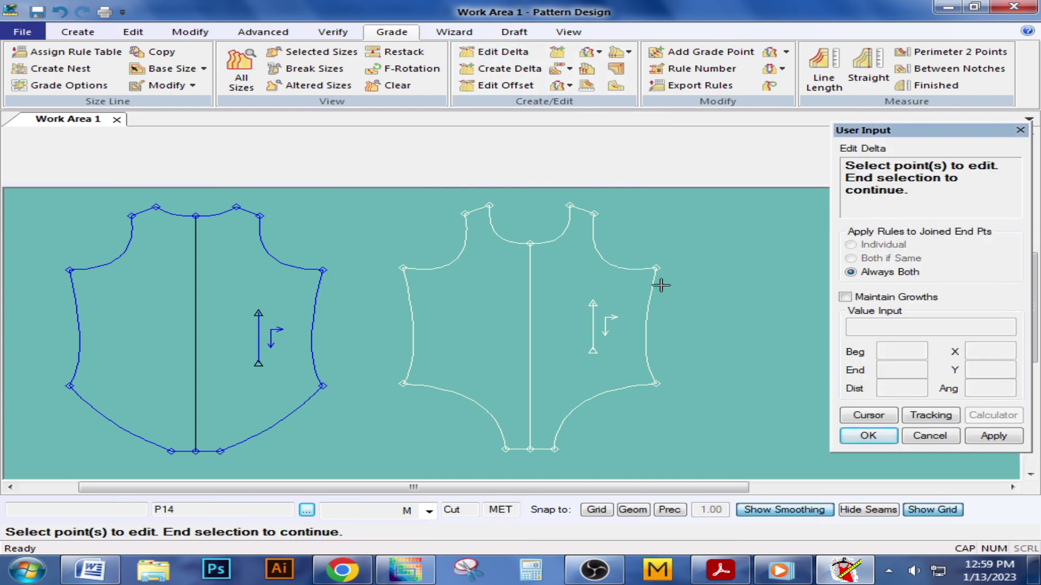
click(657, 267)
right_click(709, 263)
click(715, 268)
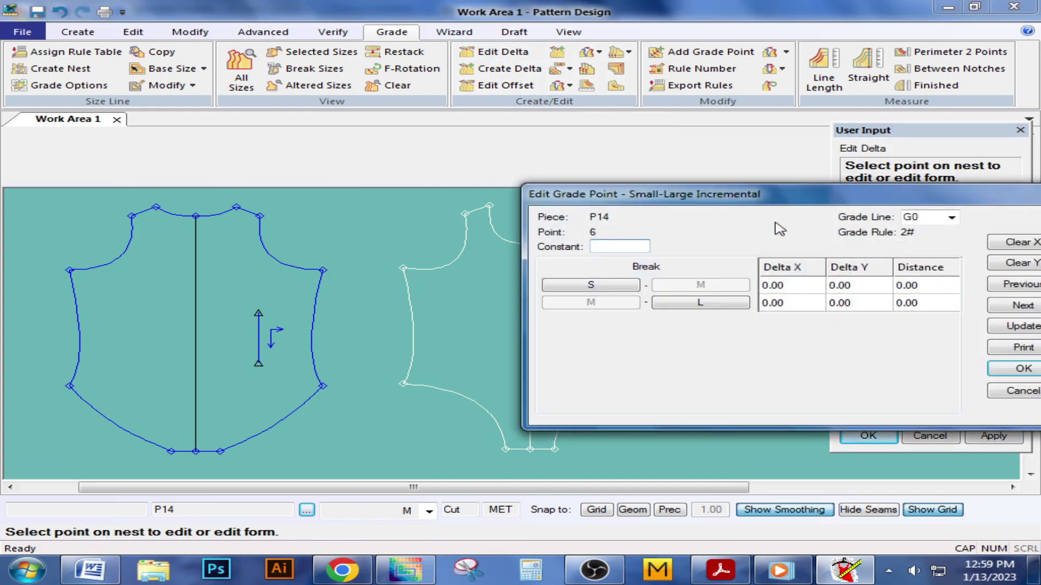
drag(792, 196, 270, 180)
click(485, 228)
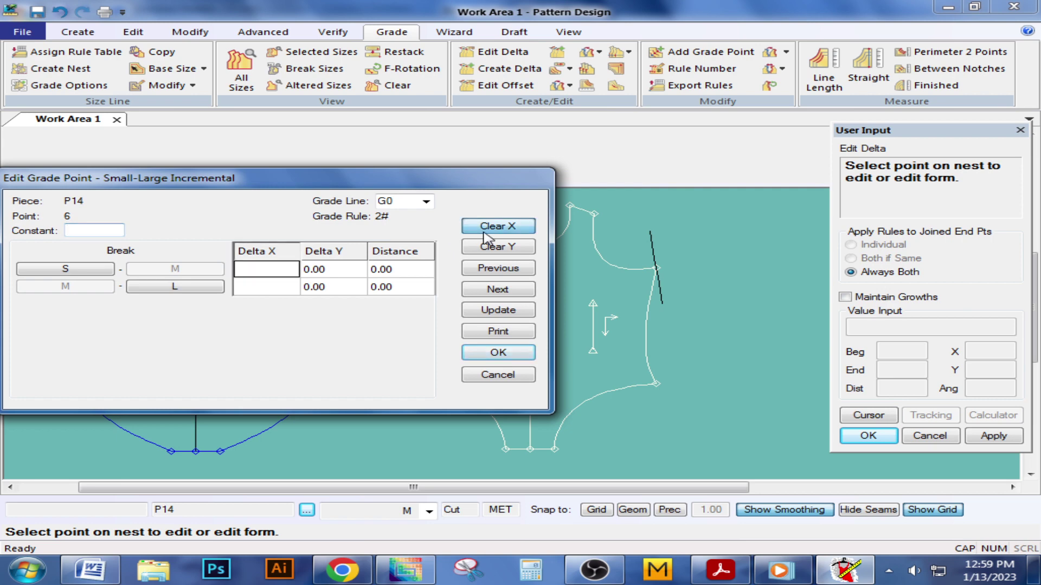
text(1)
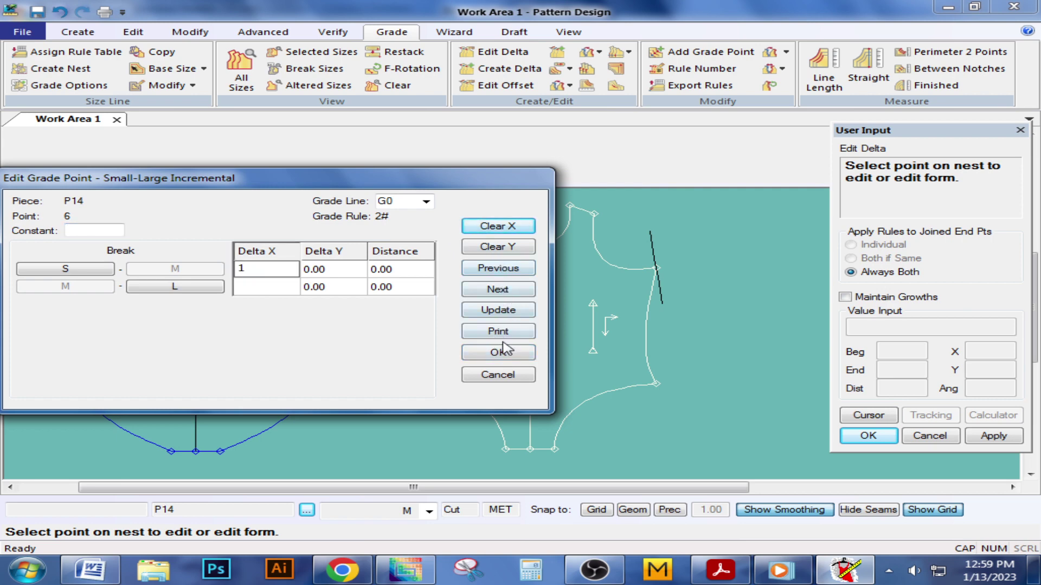
click(508, 319)
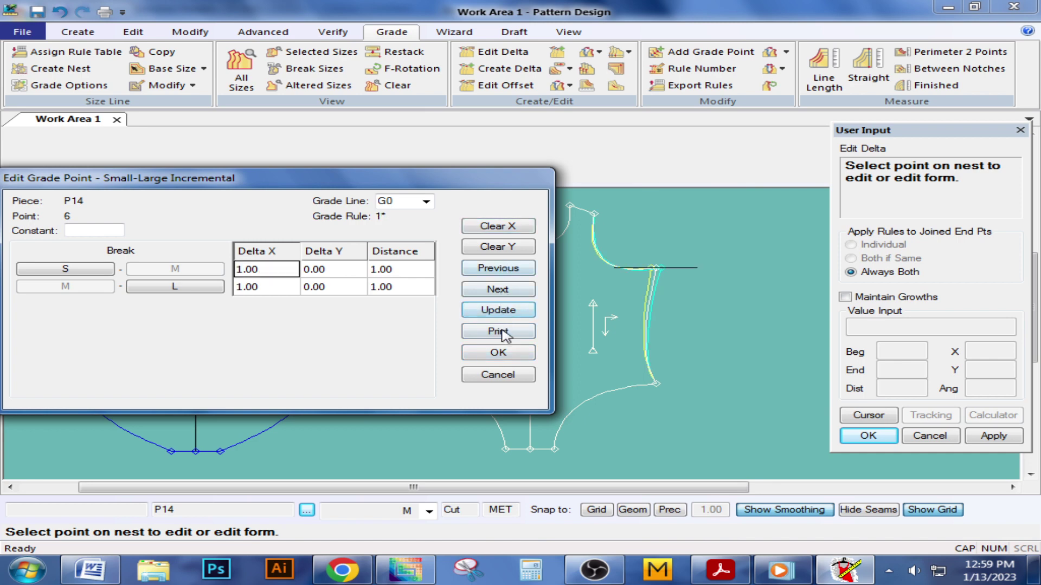
click(501, 291)
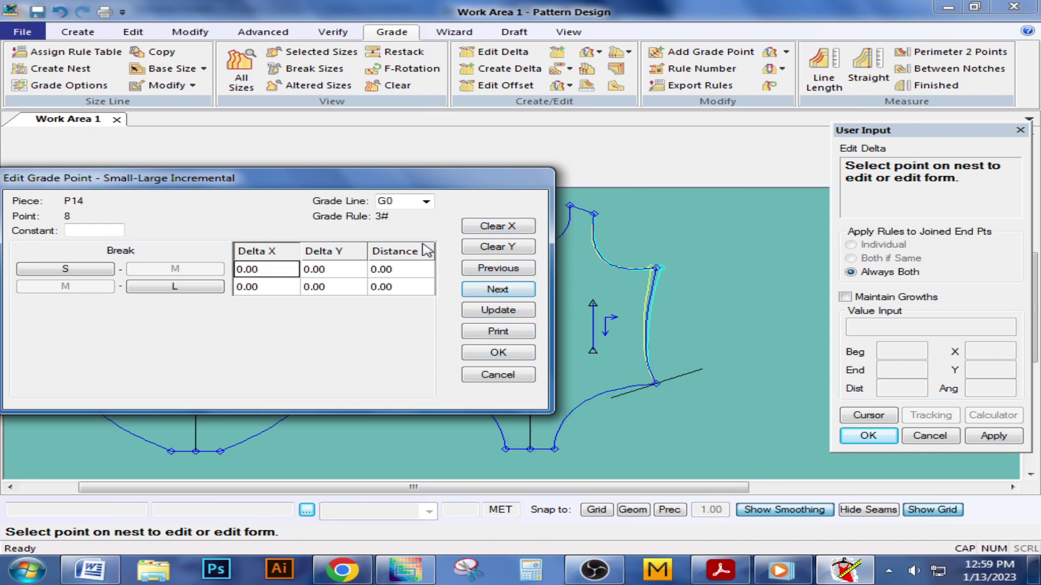
click(506, 228)
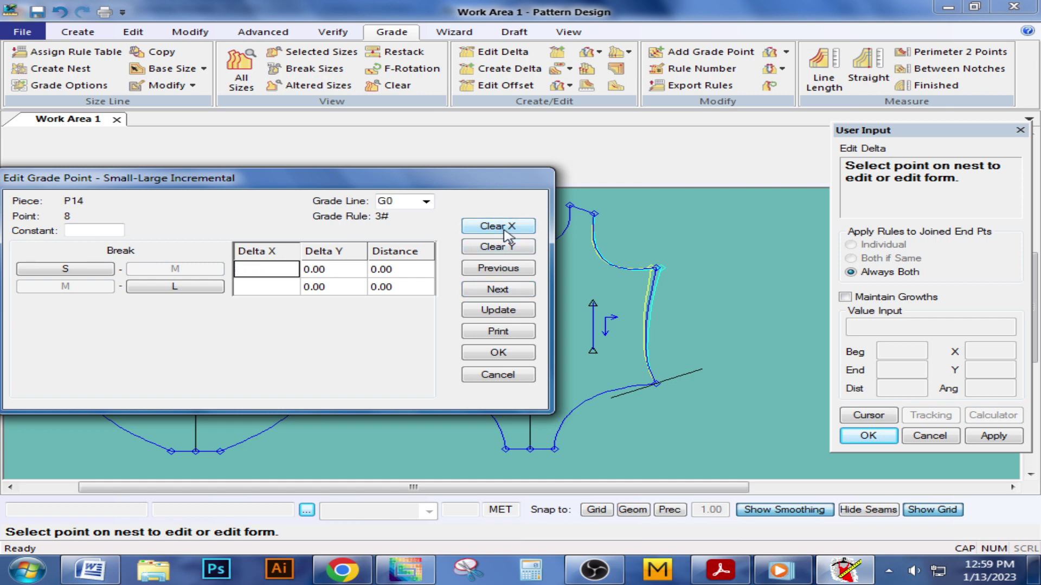
text(1)
click(490, 313)
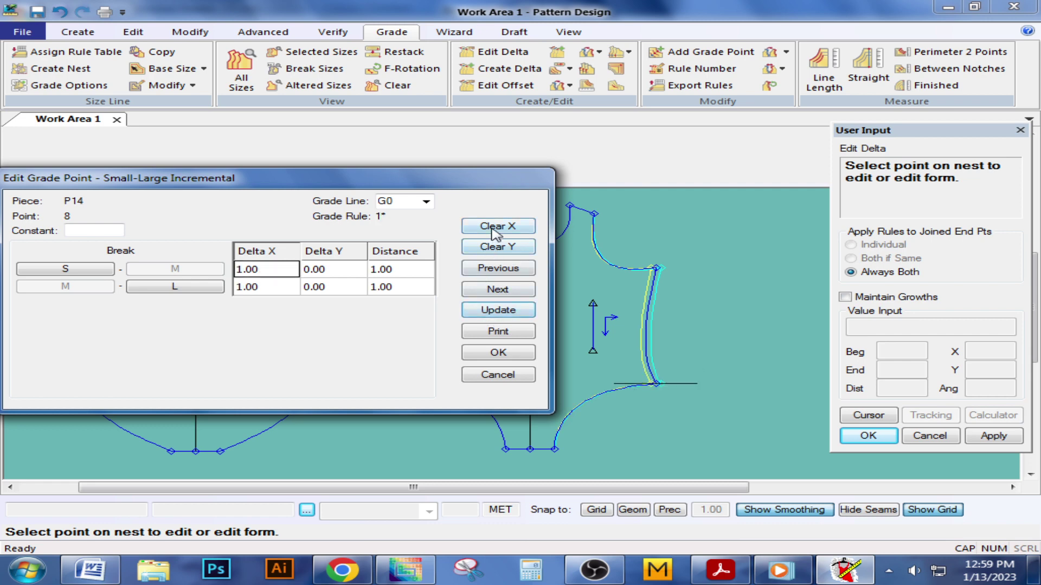
Set Delta Y to -1.00 for points 9 and 4, clear point 11, and accept the edits.
click(512, 291)
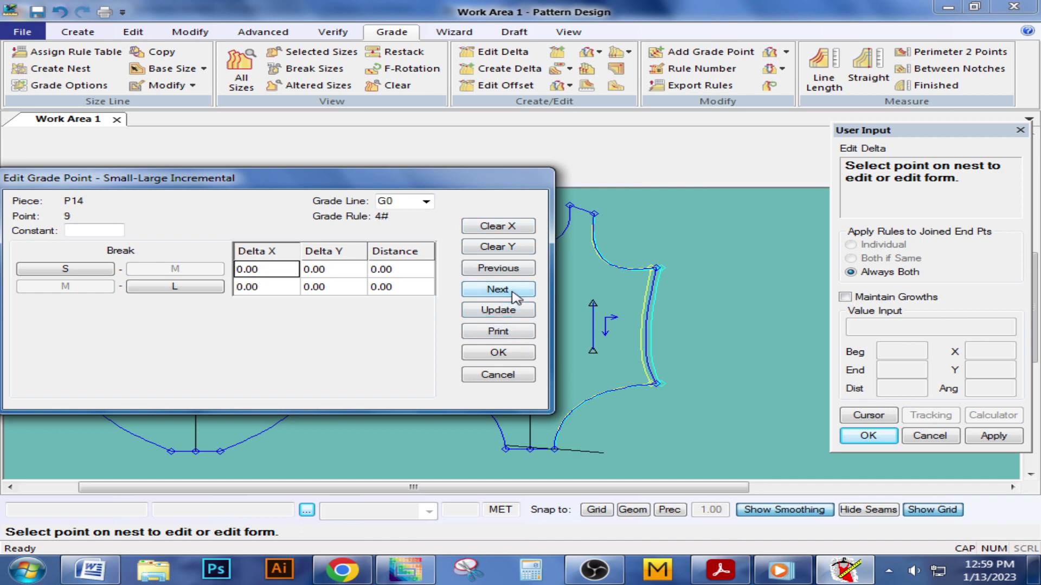
click(510, 248)
click(313, 269)
text(-1)
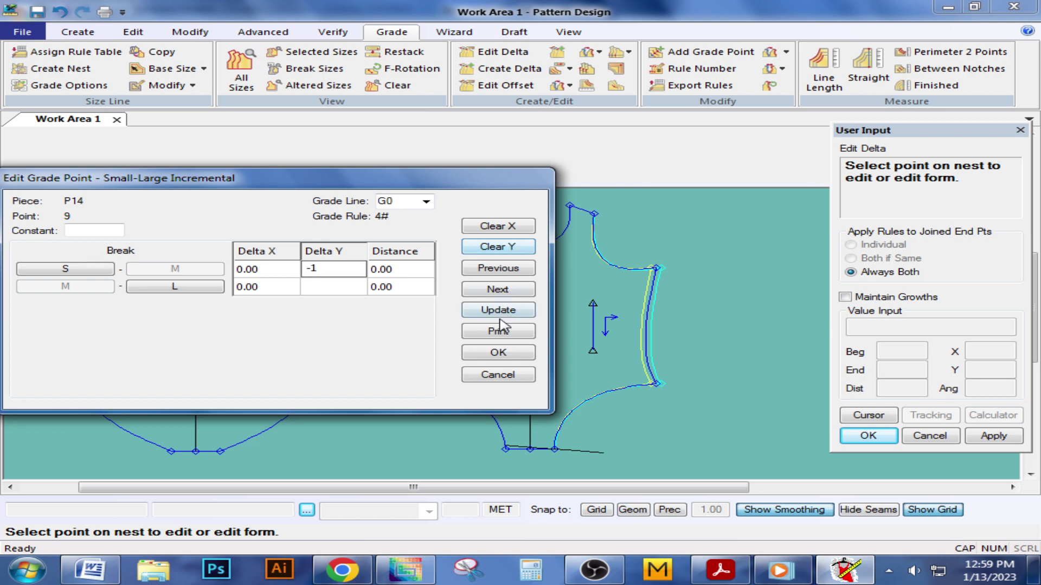
click(497, 312)
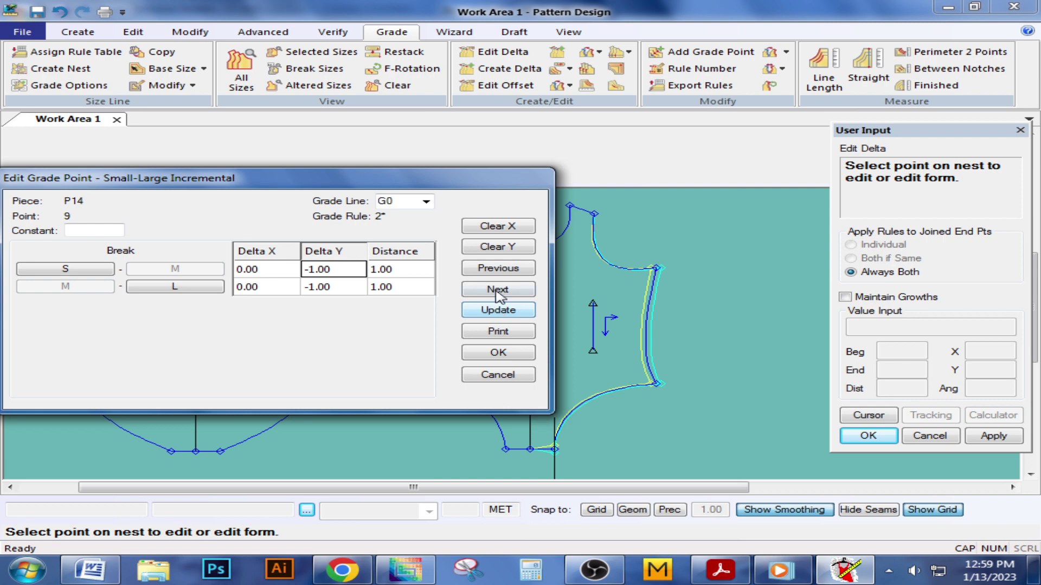
click(496, 292)
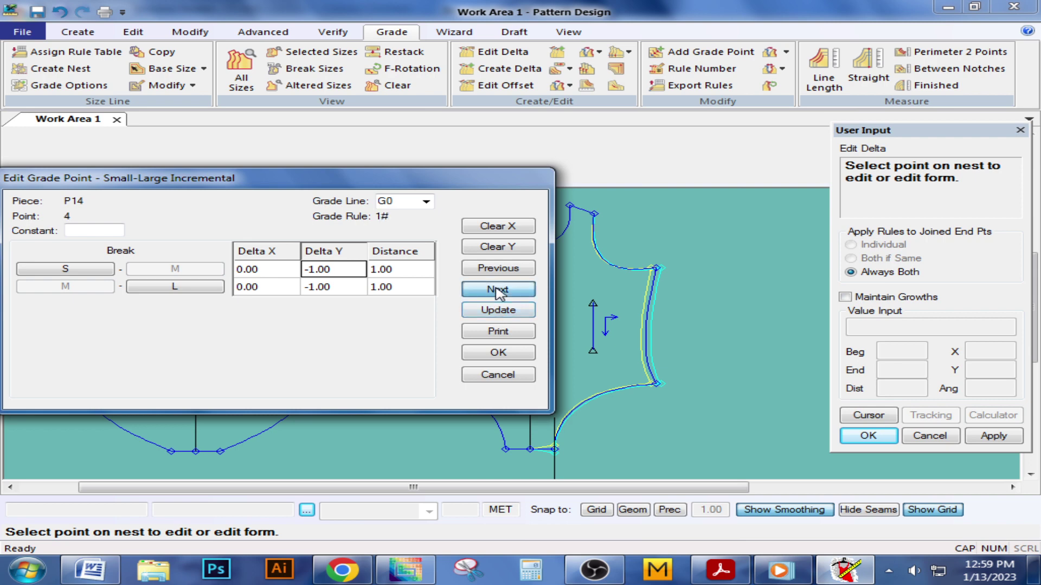
click(504, 250)
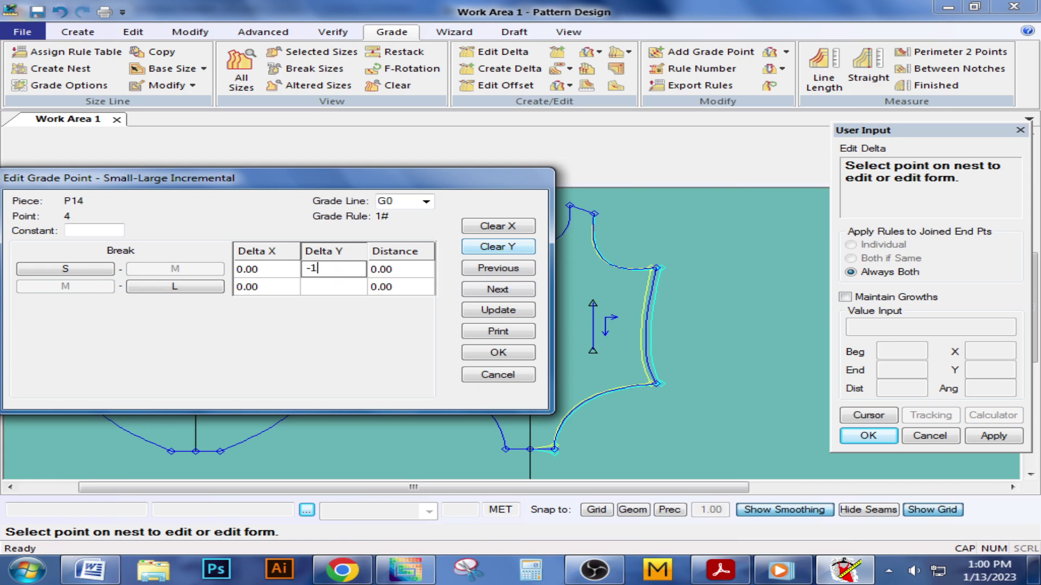
click(507, 314)
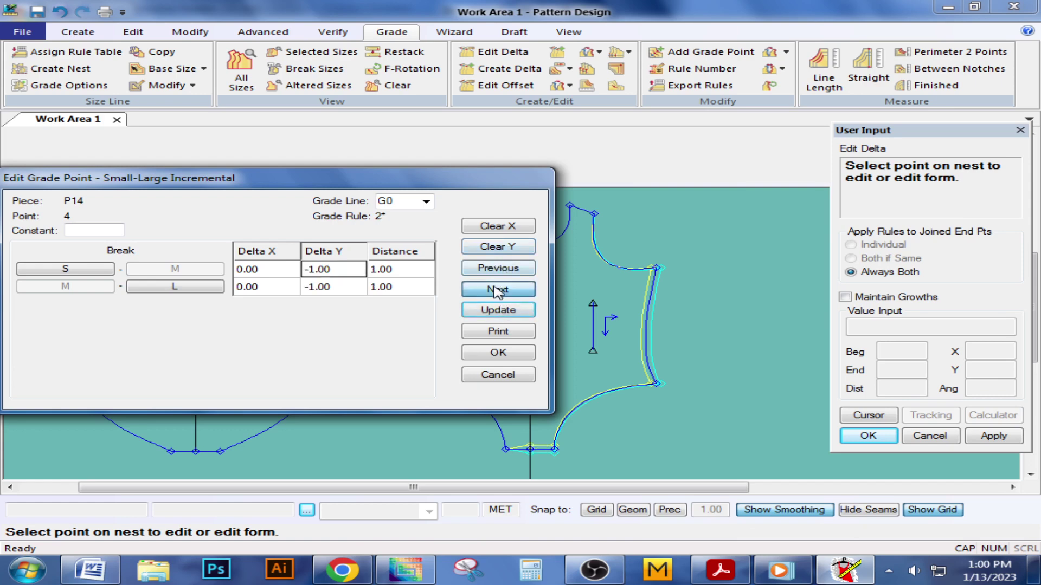
click(497, 289)
click(495, 250)
text(-1)
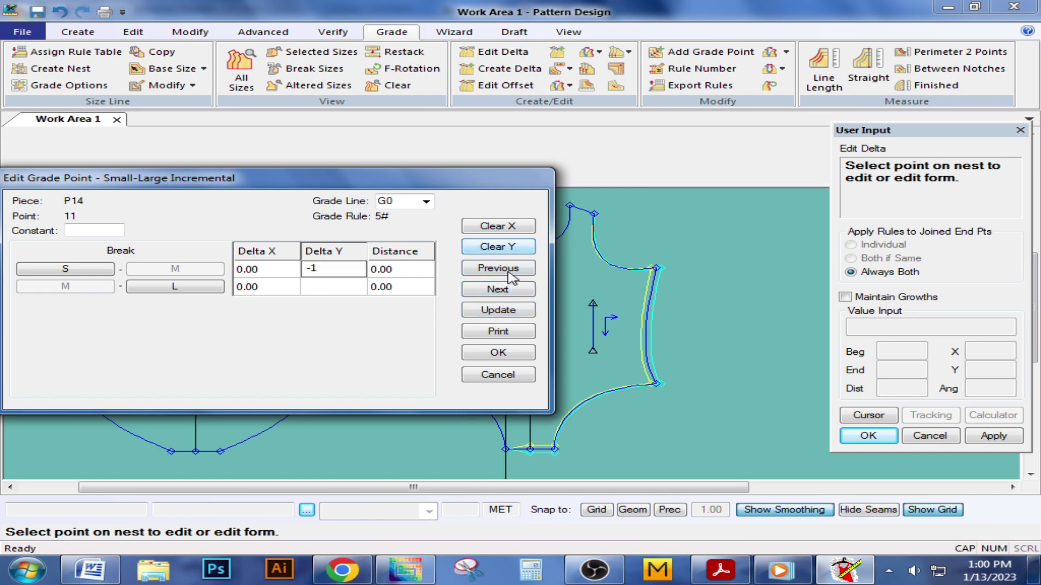
click(497, 352)
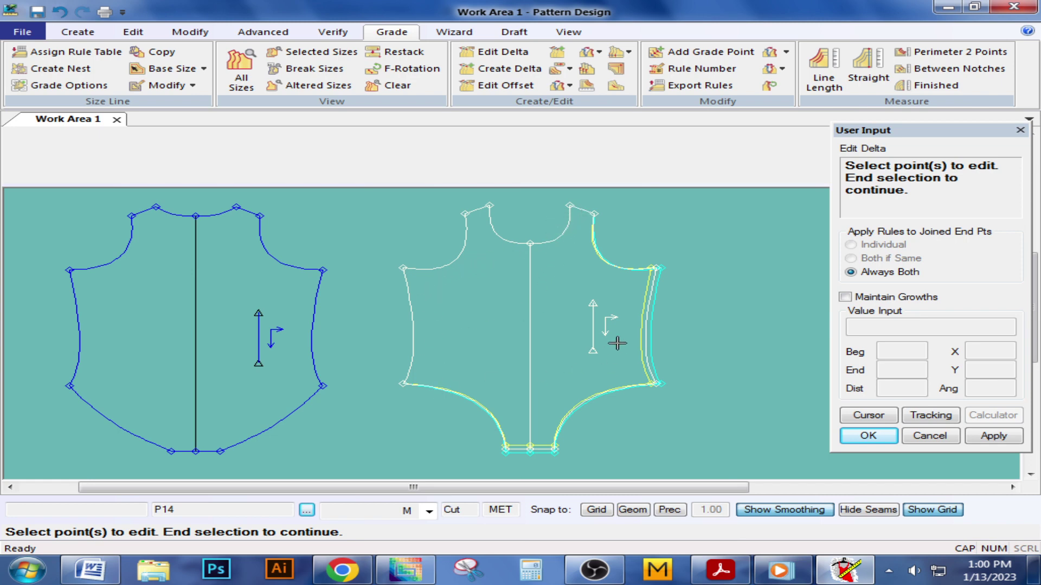
Copy the right underarm corner's grade rule onto the left underarm corner.
right_click(645, 221)
click(641, 237)
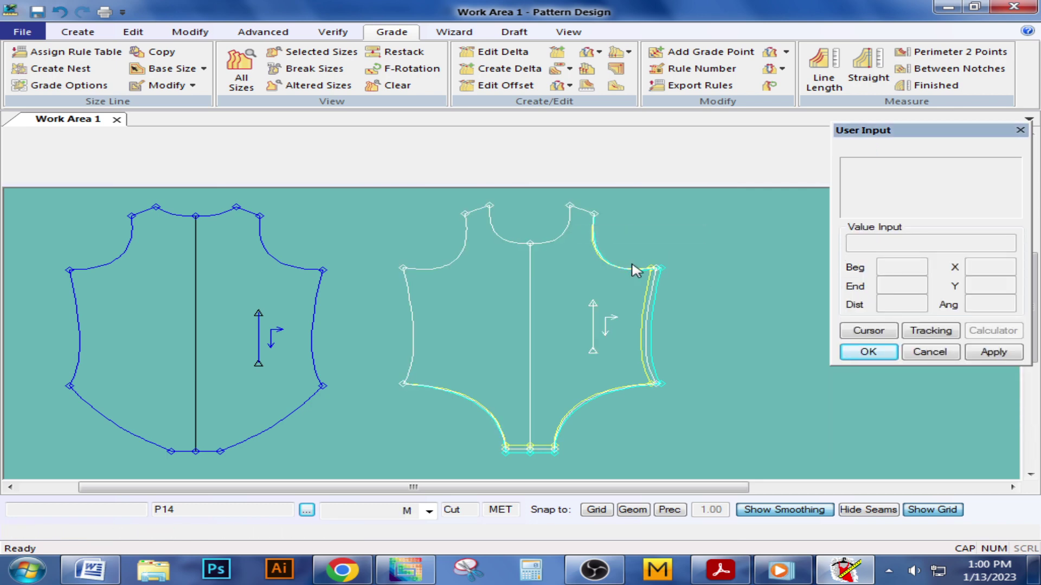
scroll(624, 295, up, 3)
drag(604, 315, 582, 277)
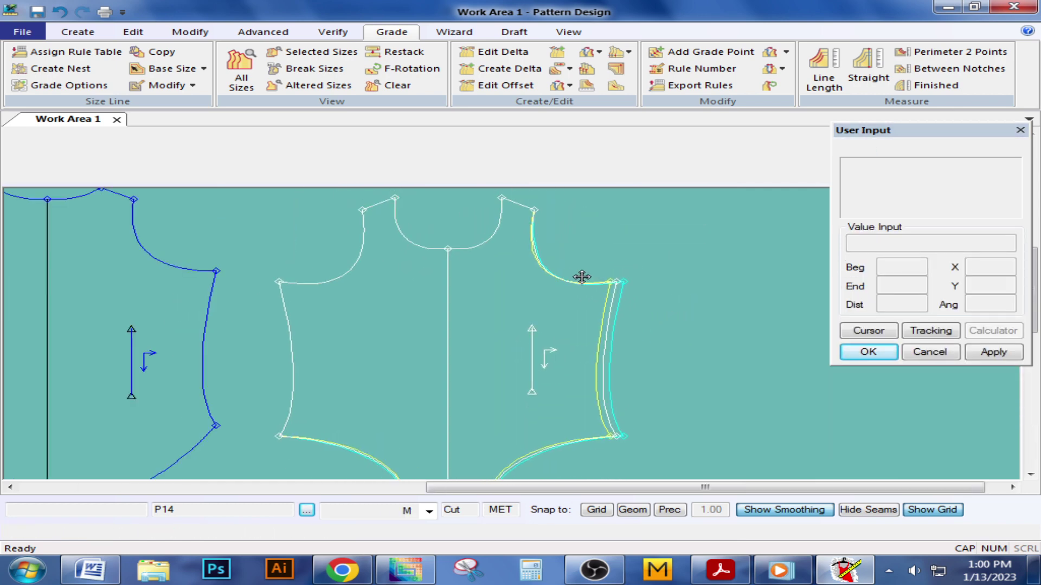
click(785, 55)
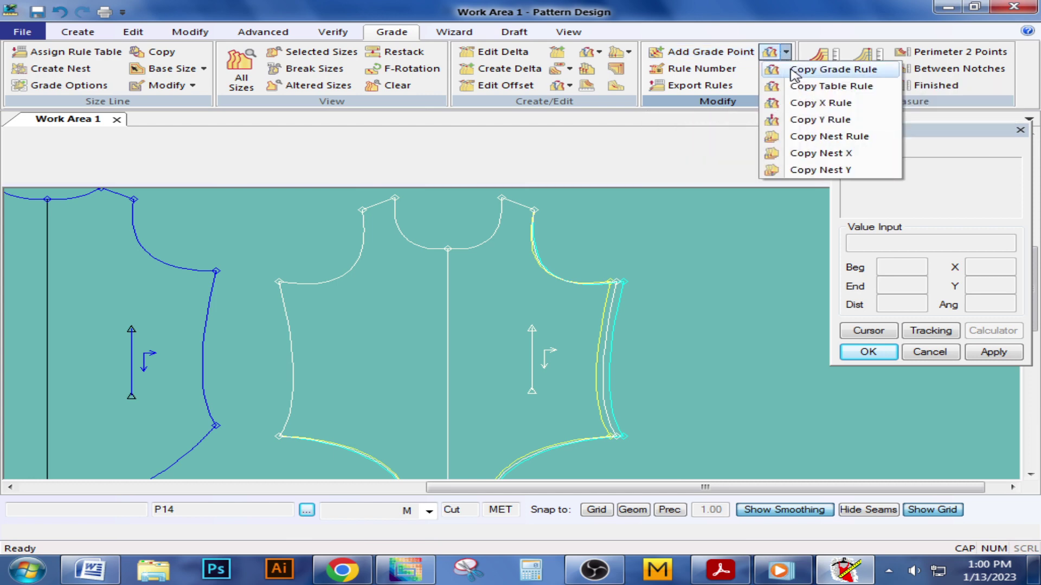
click(793, 71)
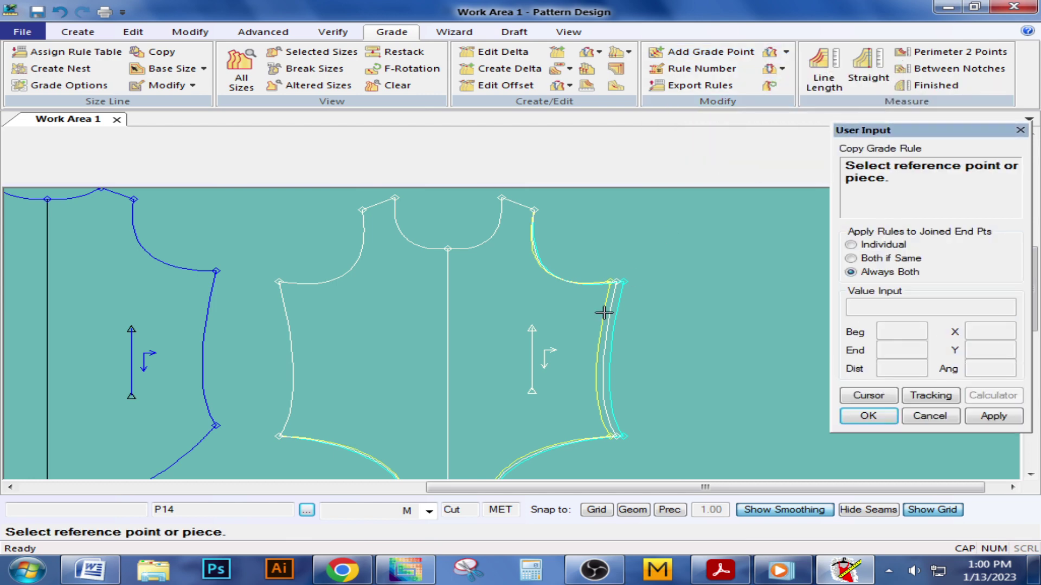
click(613, 277)
click(283, 281)
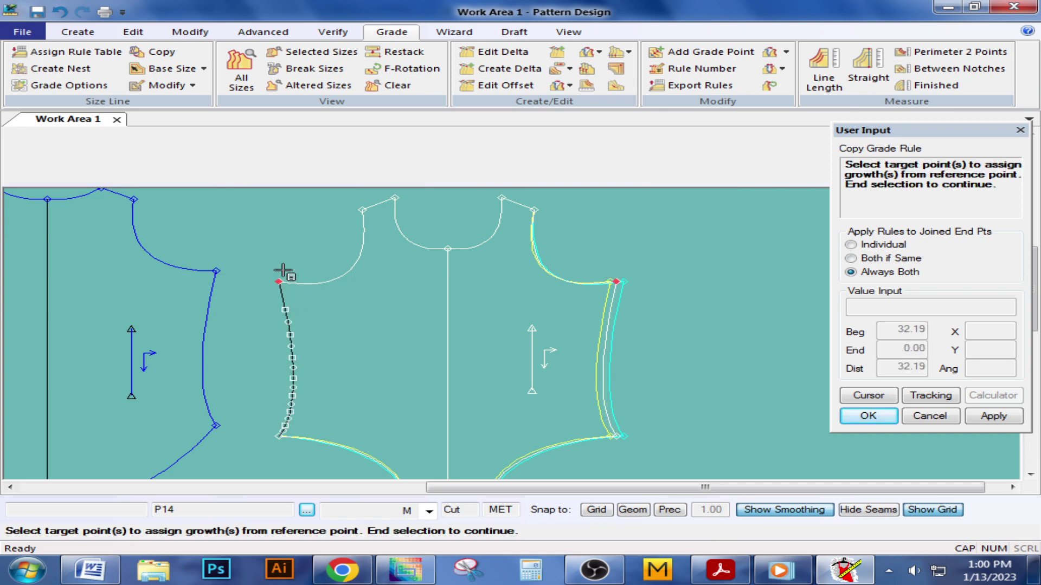
right_click(284, 253)
click(284, 250)
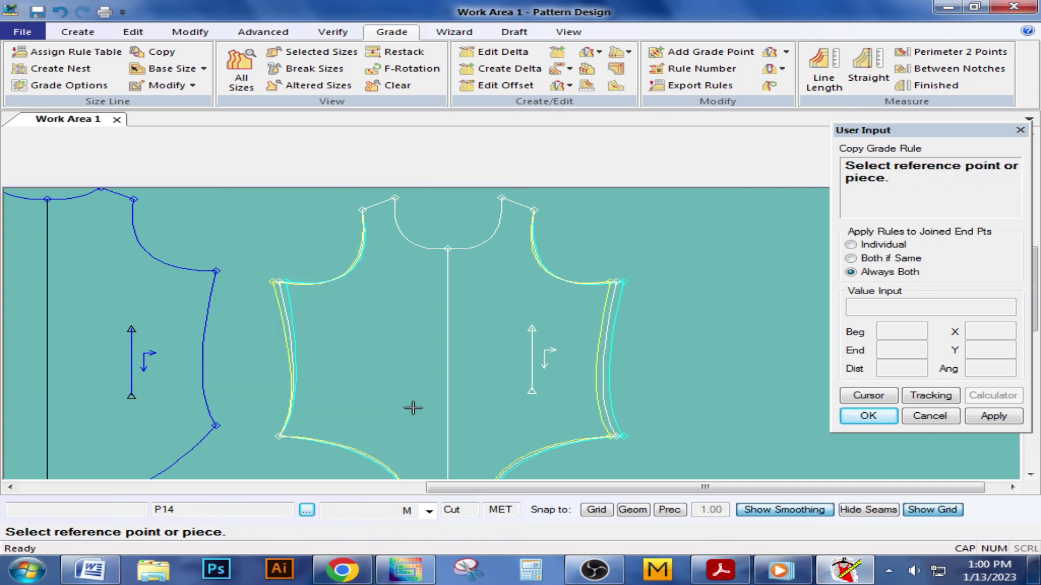
Copy the lower-right hem corner's grade rule onto the lower-left hem corner.
click(616, 435)
click(279, 434)
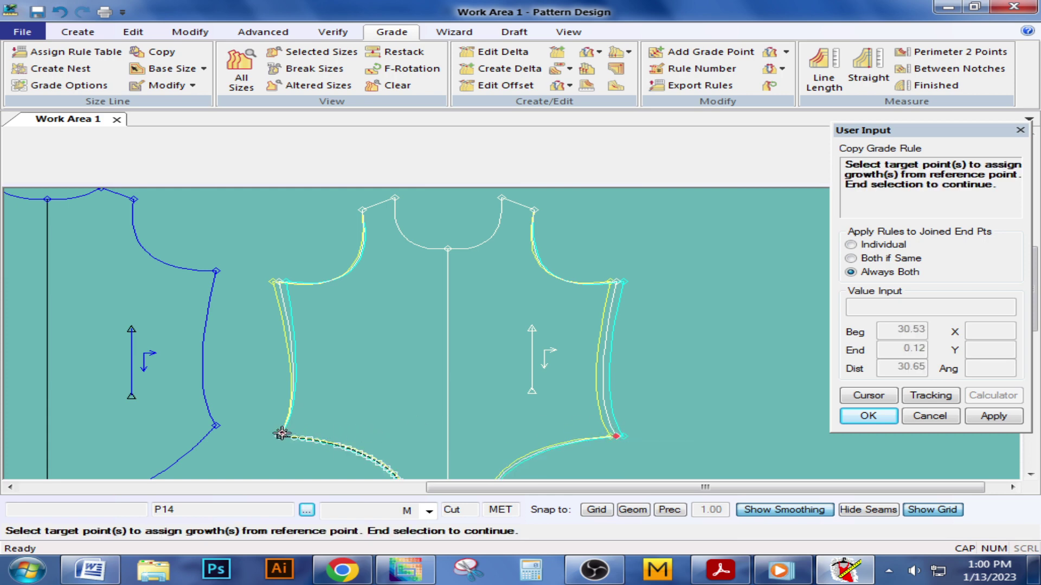
right_click(325, 401)
click(325, 399)
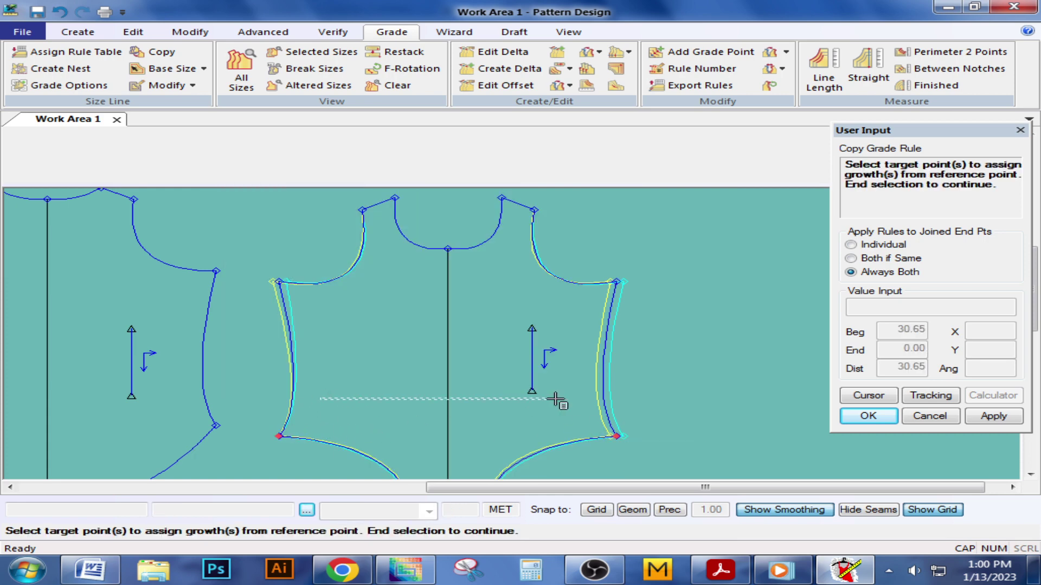
right_click(336, 421)
click(293, 208)
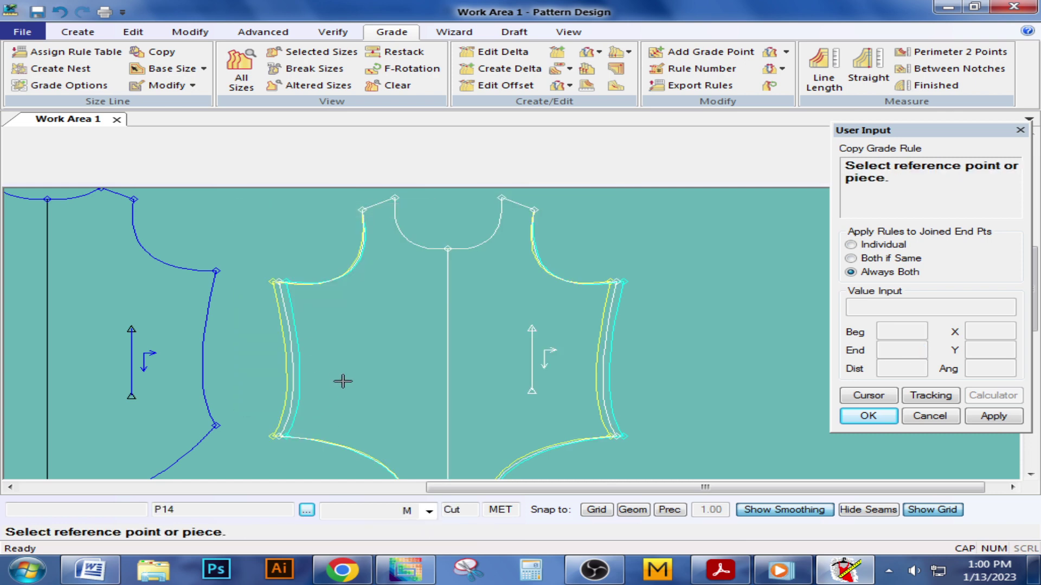
right_click(345, 349)
click(319, 351)
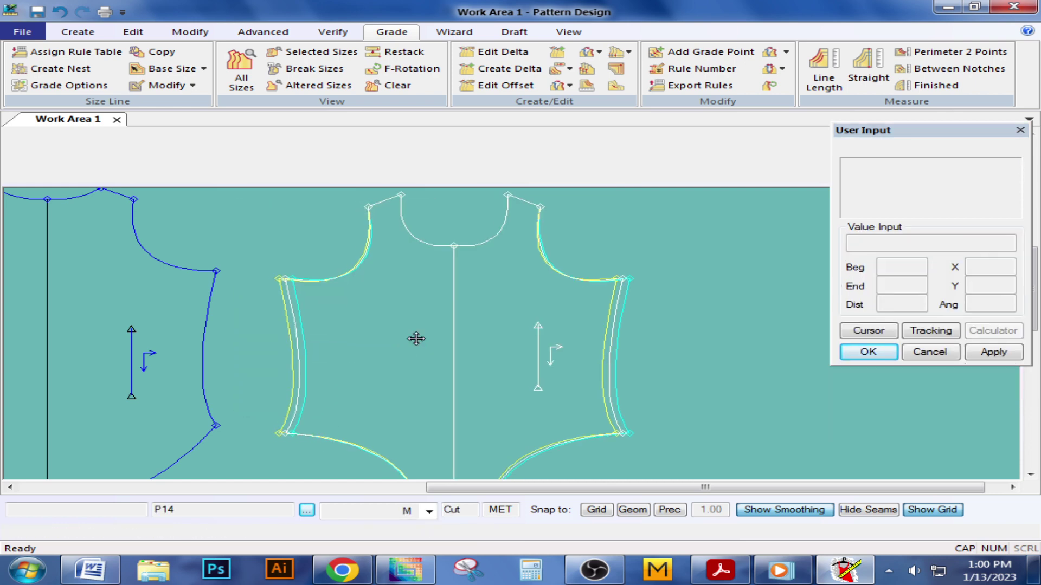
Set the right piece in place and pick up the left piece to reposition it.
scroll(531, 277, up, 2)
scroll(553, 267, down, 1)
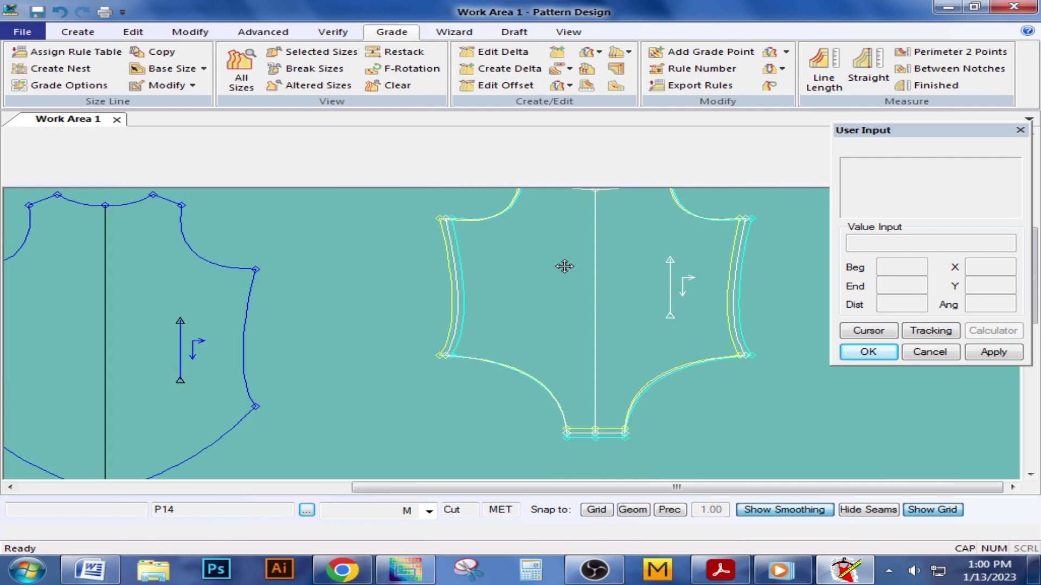
scroll(569, 276, down, 1)
click(578, 288)
click(259, 341)
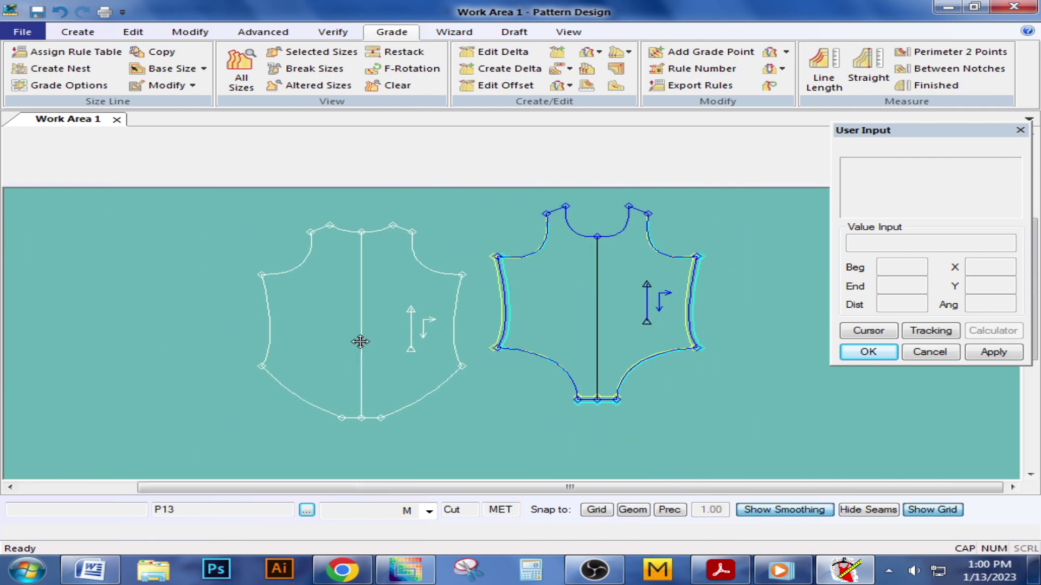
Place P13 beside P14, then copy P14's underarm corner grading onto P13's upper-right corner.
click(434, 325)
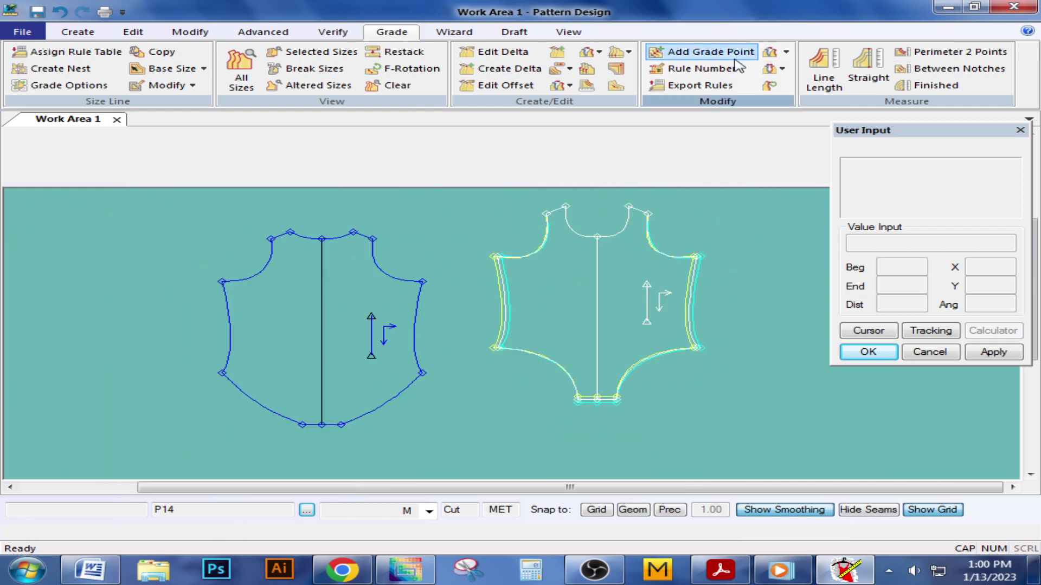
click(785, 52)
click(802, 69)
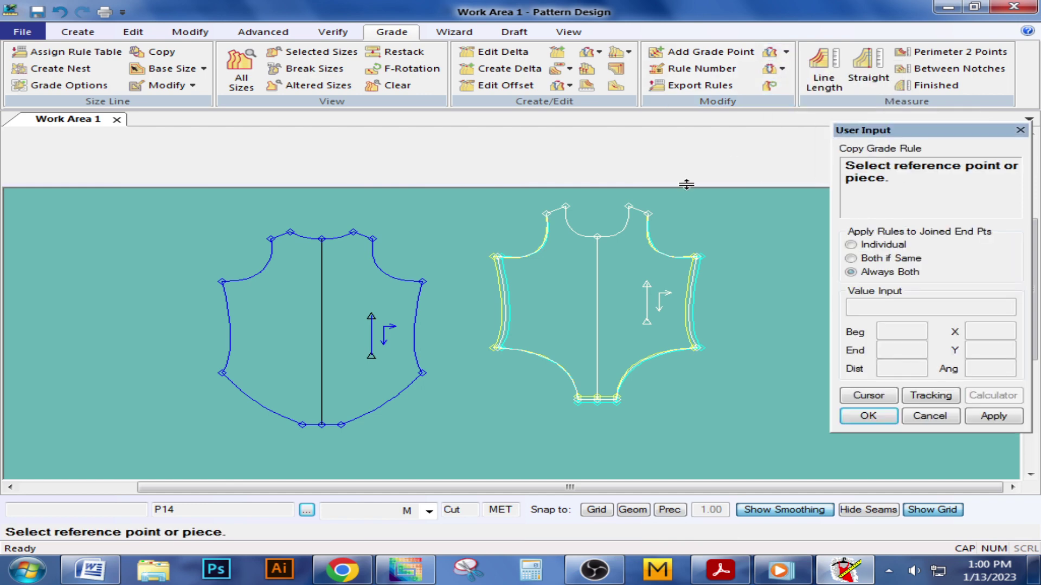
click(696, 257)
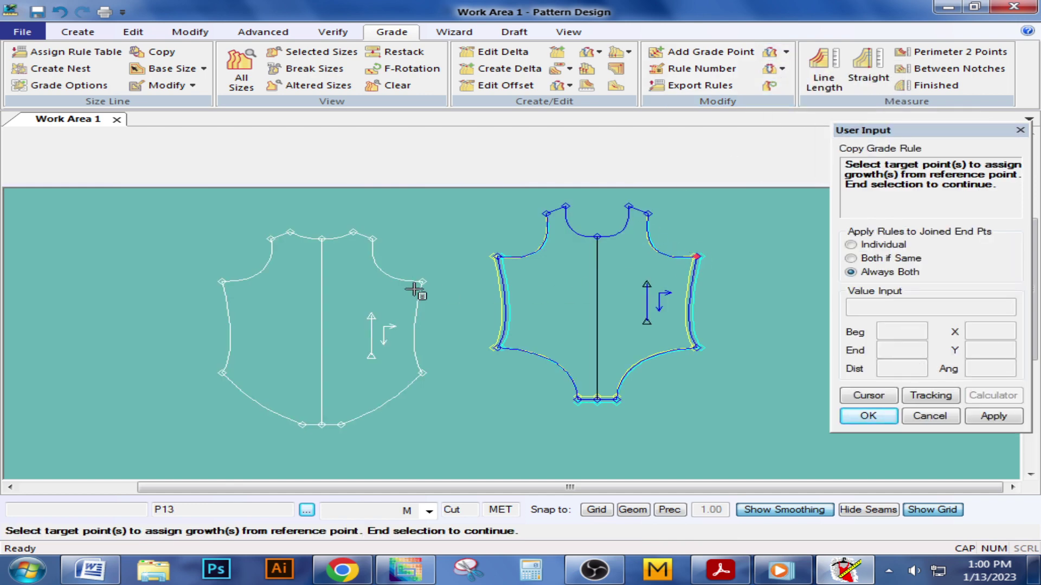
click(418, 291)
right_click(443, 248)
click(444, 250)
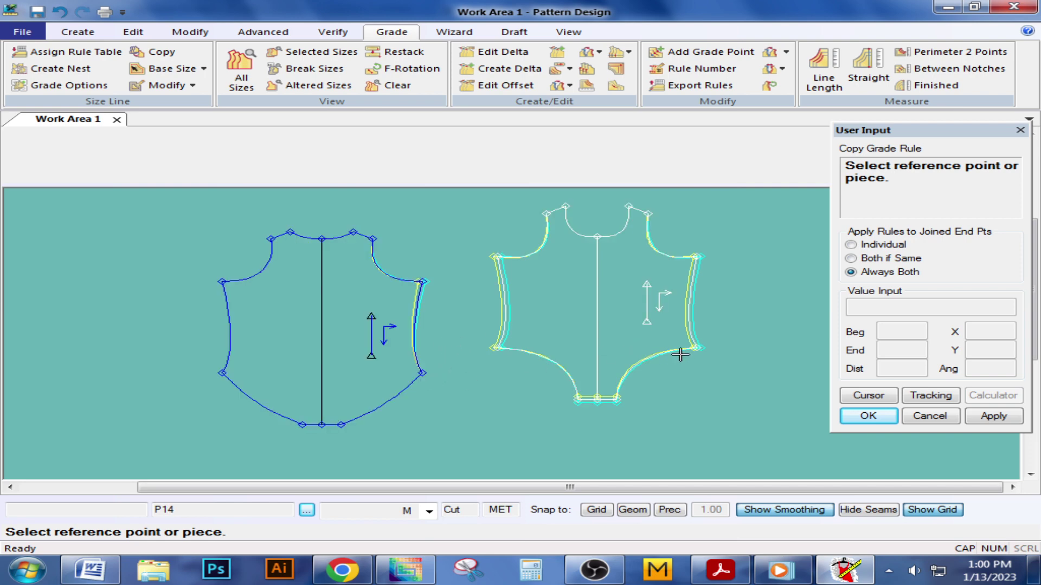
Copy P14's lower-right corner grading onto P13's lower-right corner.
click(696, 347)
right_click(632, 291)
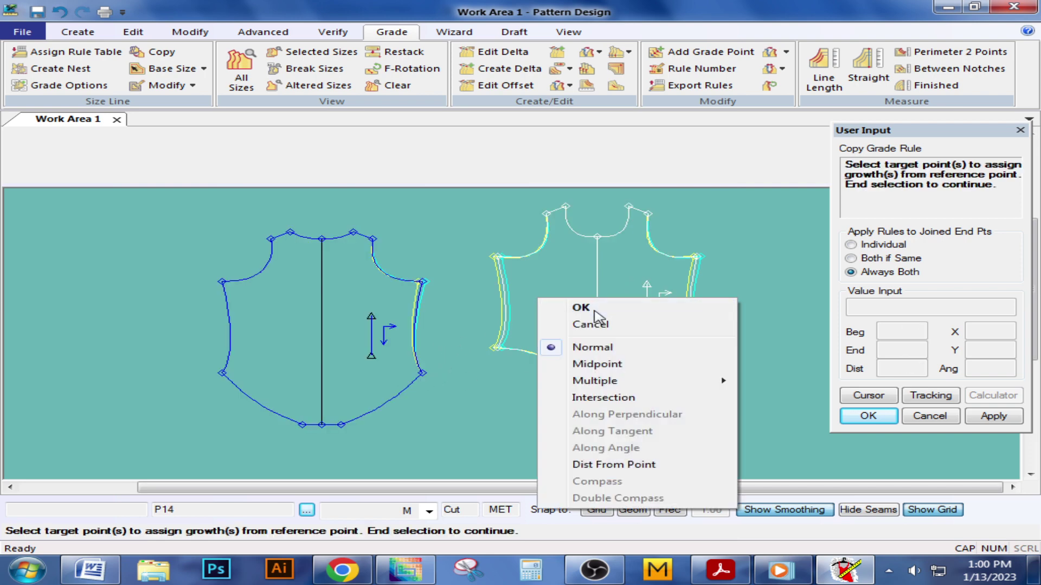
click(581, 308)
click(422, 373)
right_click(349, 326)
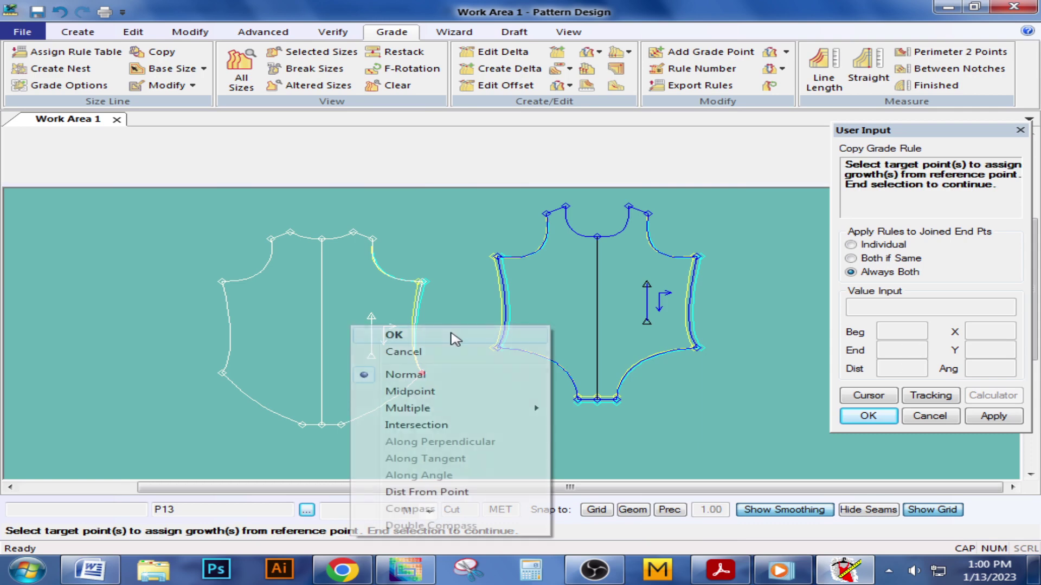
click(453, 334)
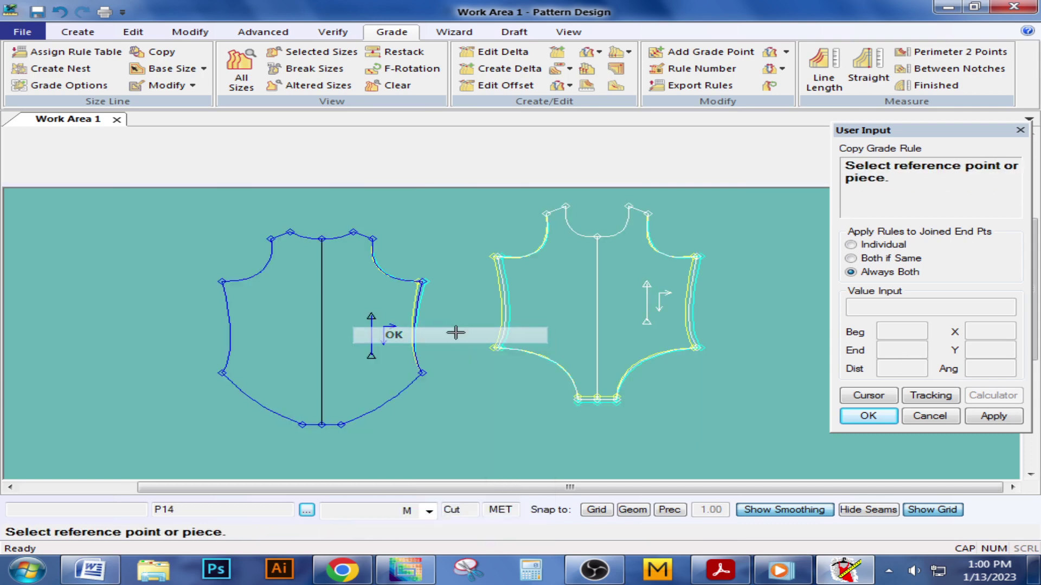
click(697, 347)
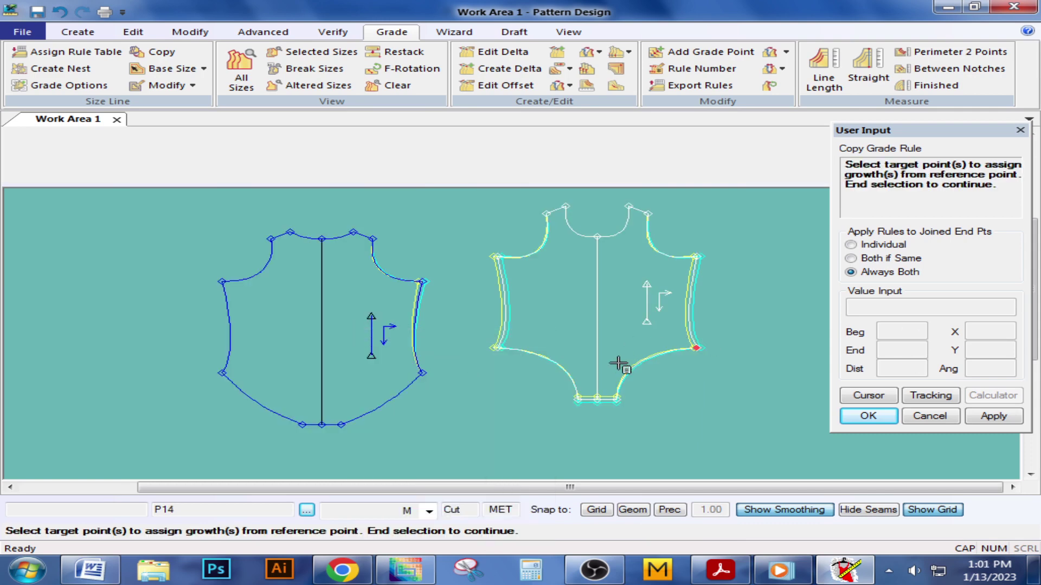
click(423, 373)
right_click(432, 370)
click(440, 155)
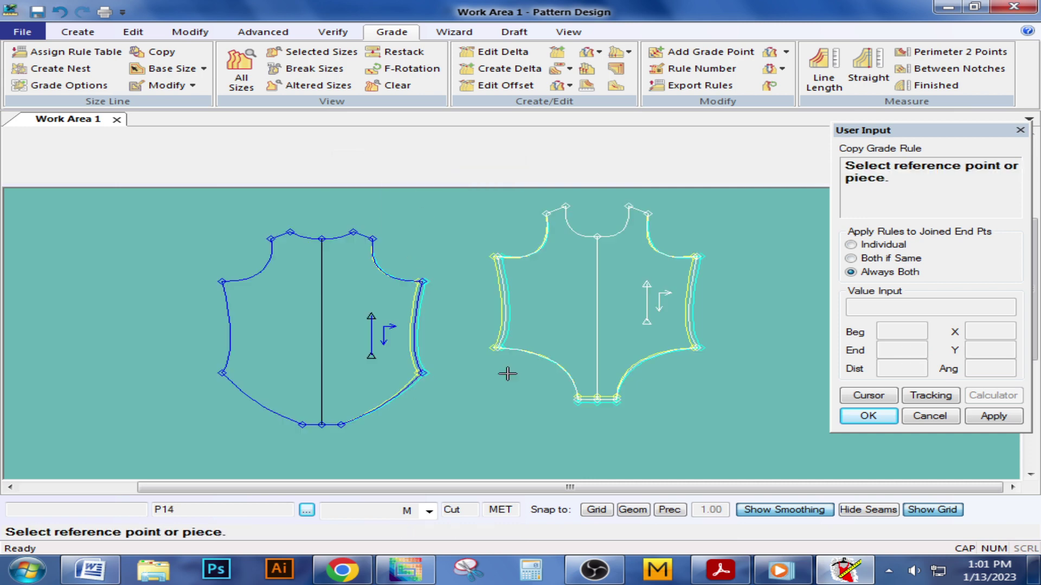
Copy P14's upper-left and lower-left corner grading onto P13's matching corners.
click(498, 257)
click(228, 298)
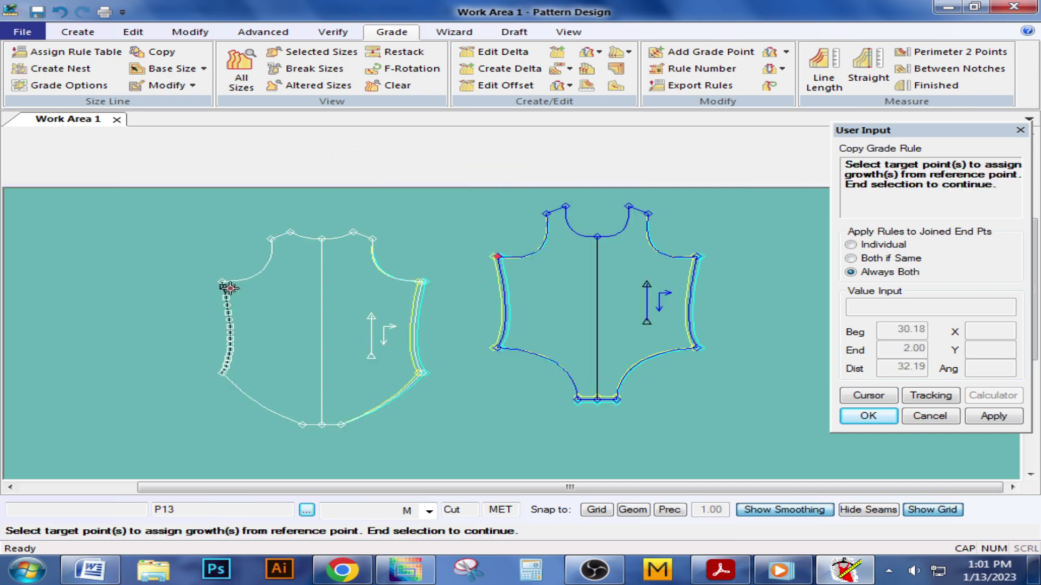
right_click(232, 284)
click(234, 289)
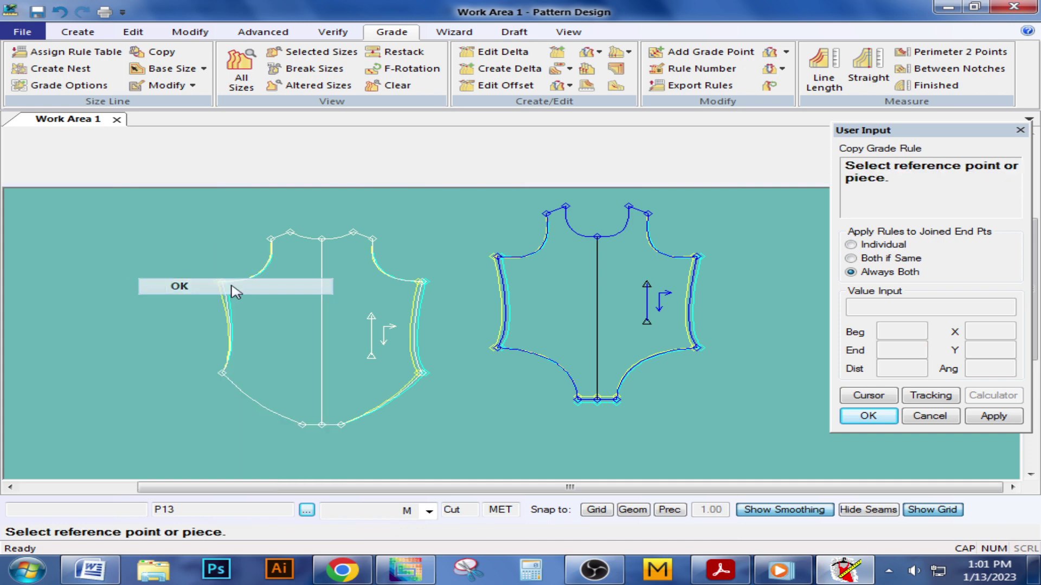
click(510, 349)
click(495, 347)
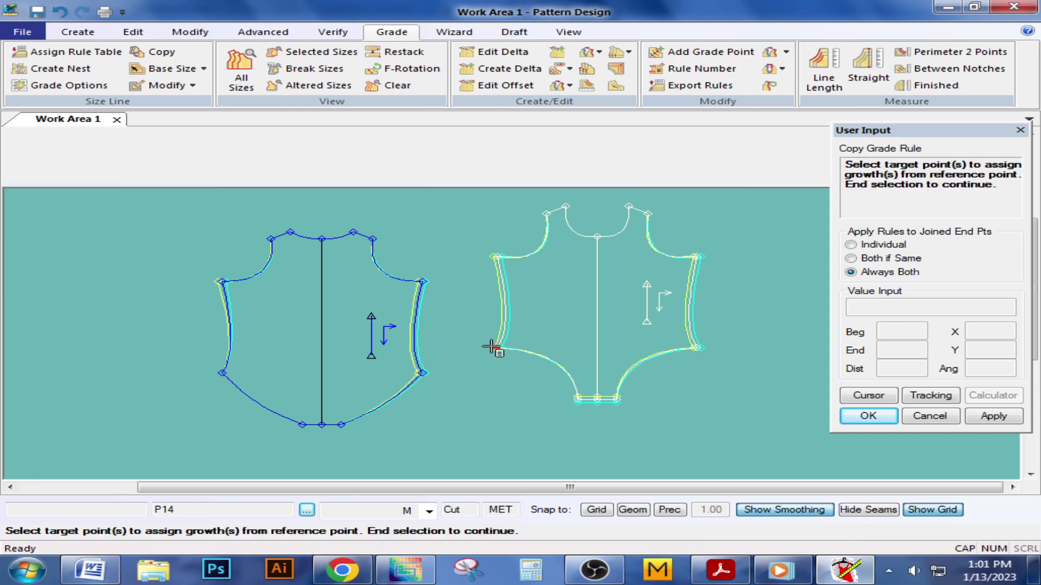
click(230, 378)
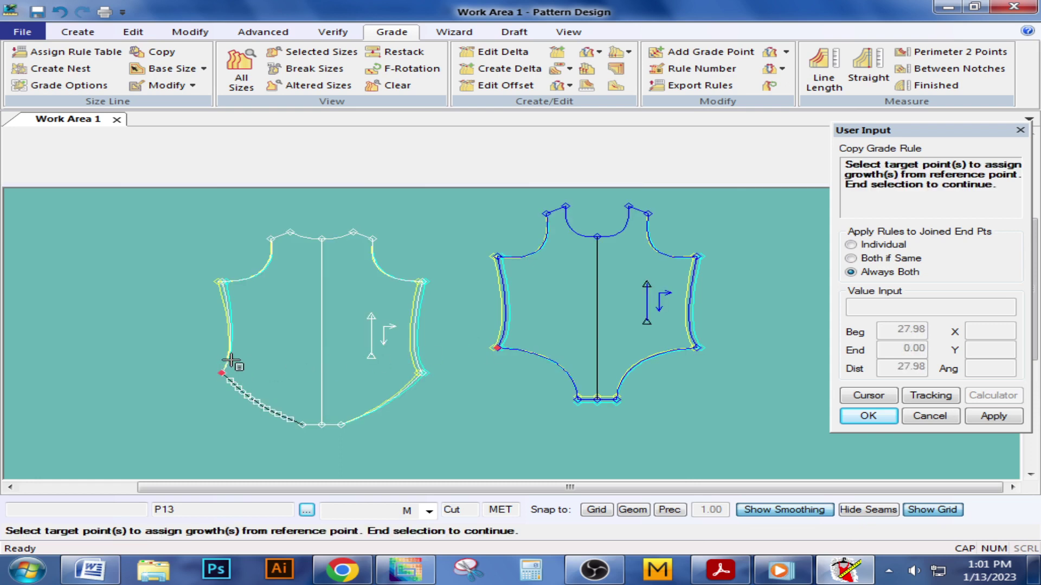
right_click(232, 365)
click(232, 151)
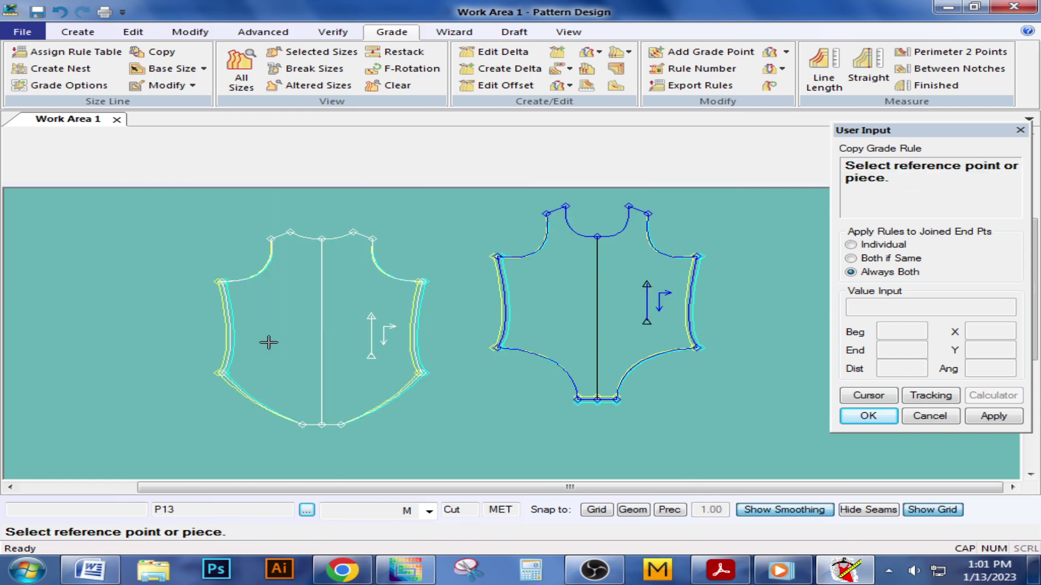
End grade rule copying and move piece P14 closer to P13.
right_click(283, 322)
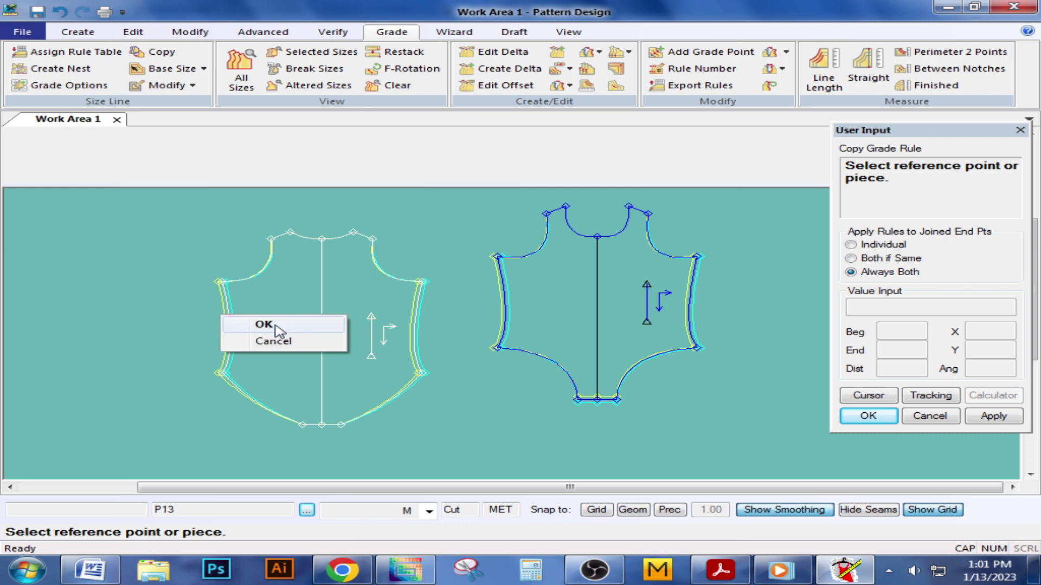
click(275, 328)
drag(599, 345, 495, 340)
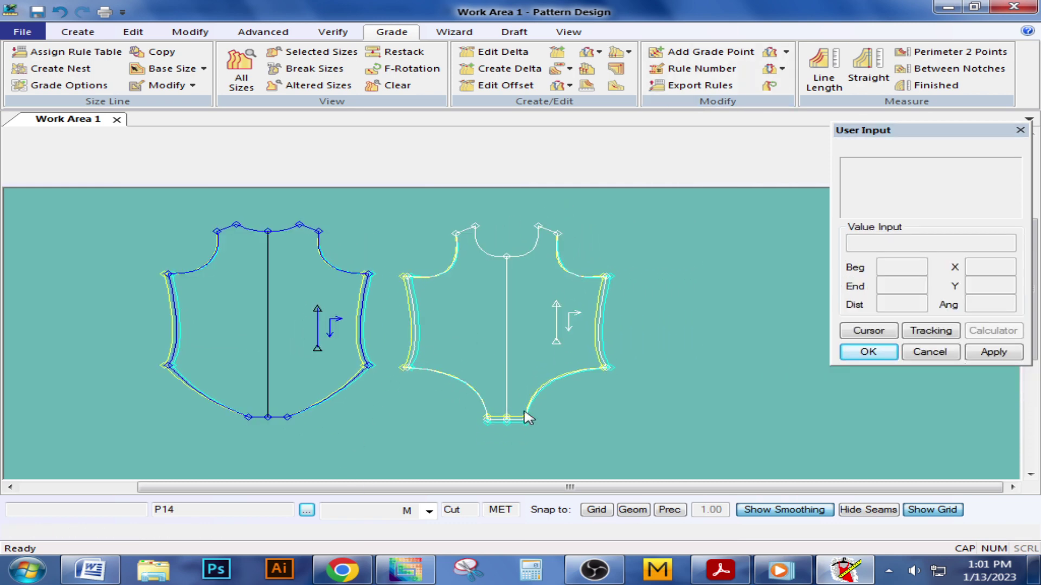